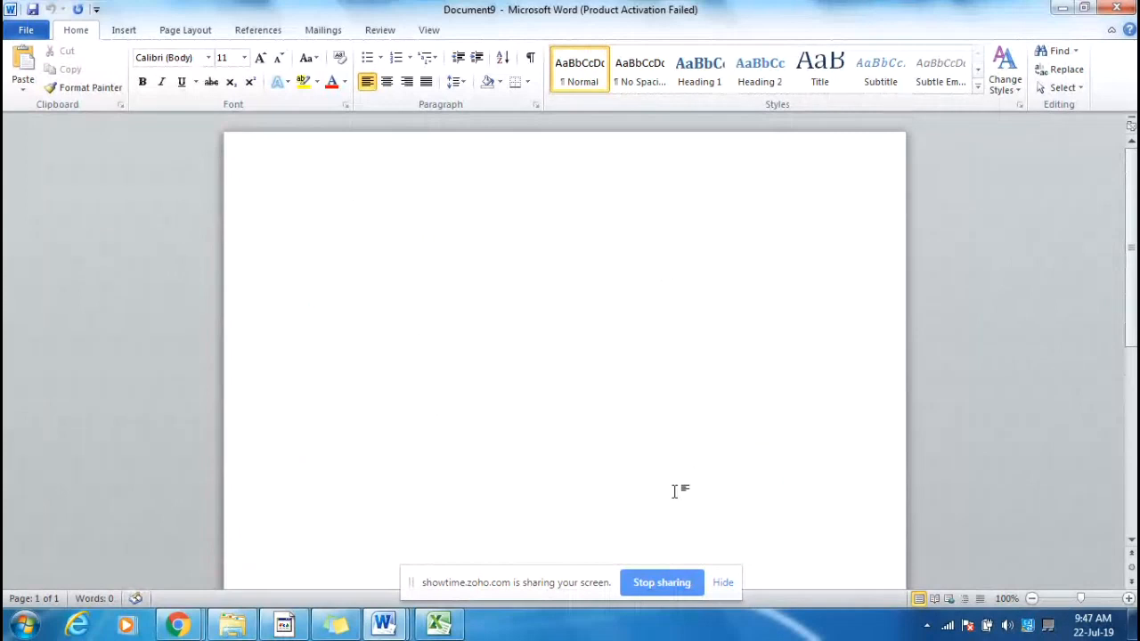
Minimize the open Word documents one after another and bring up the Power BI Desktop report.
{"action": "left_click", "coordinate": [1066, 14]}
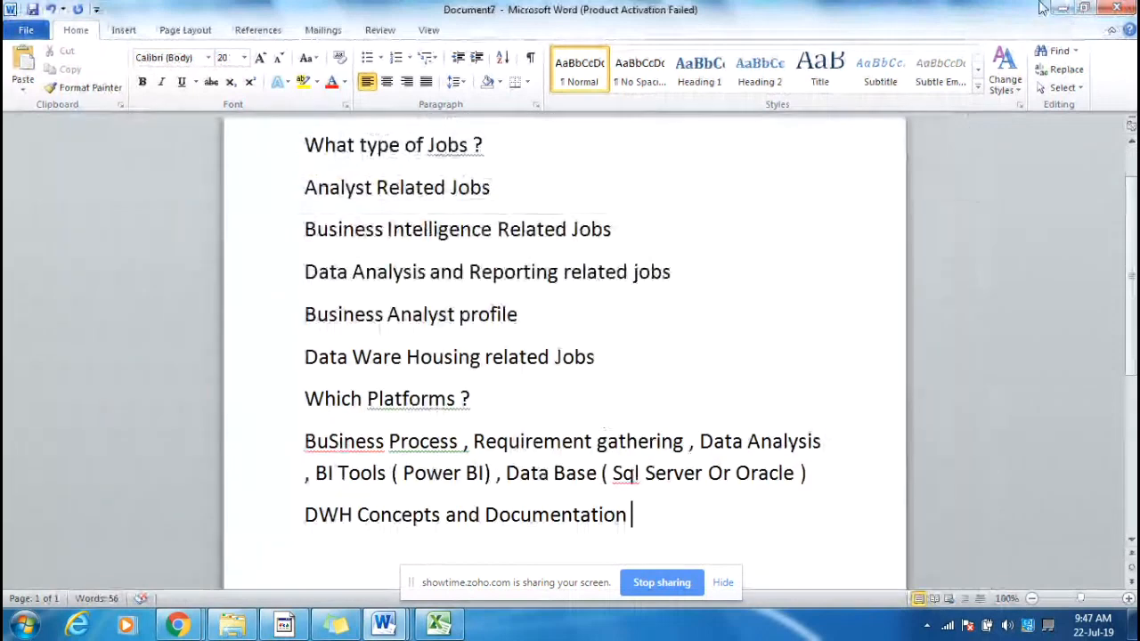
{"action": "left_click", "coordinate": [1062, 8]}
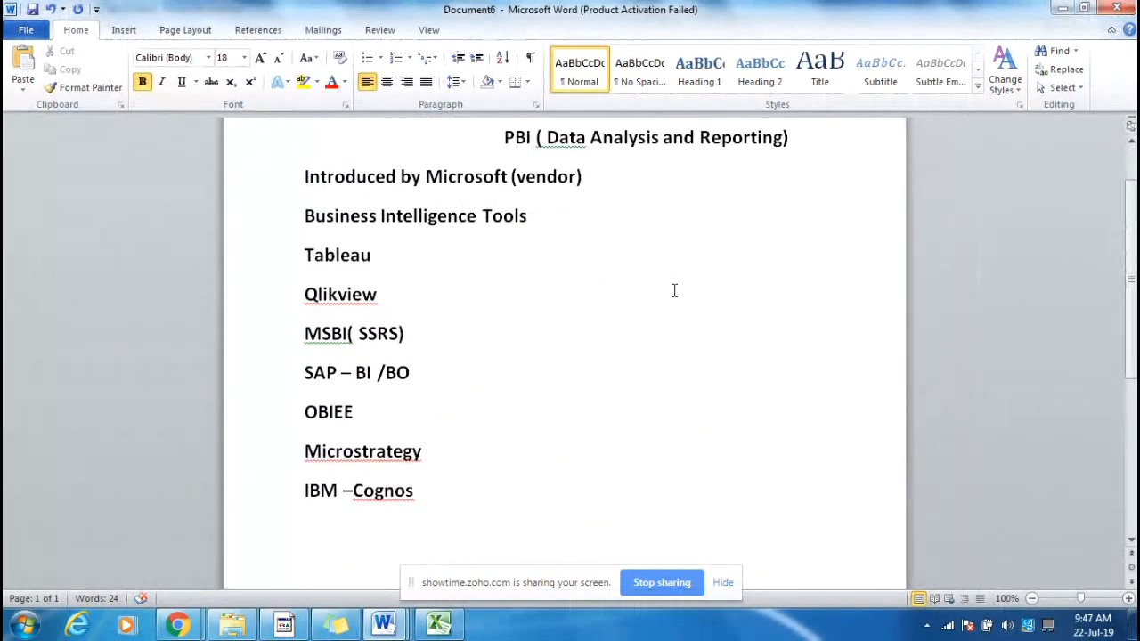
{"action": "left_click", "coordinate": [1059, 8]}
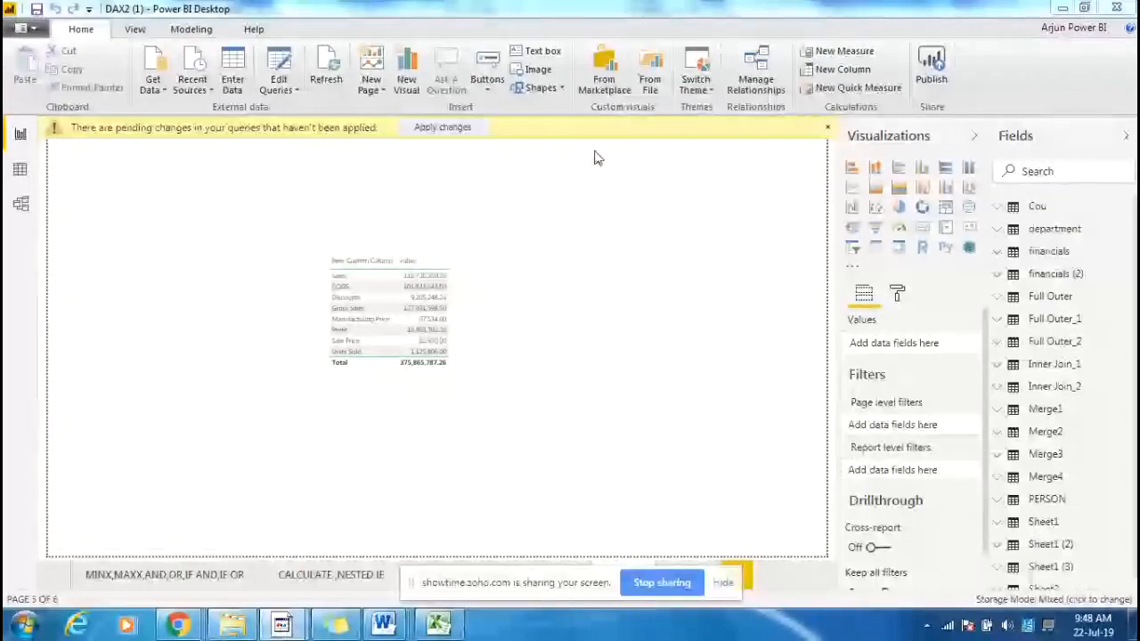
Try to apply the pending query changes and dismiss the resulting dialog.
{"action": "left_click", "coordinate": [456, 127]}
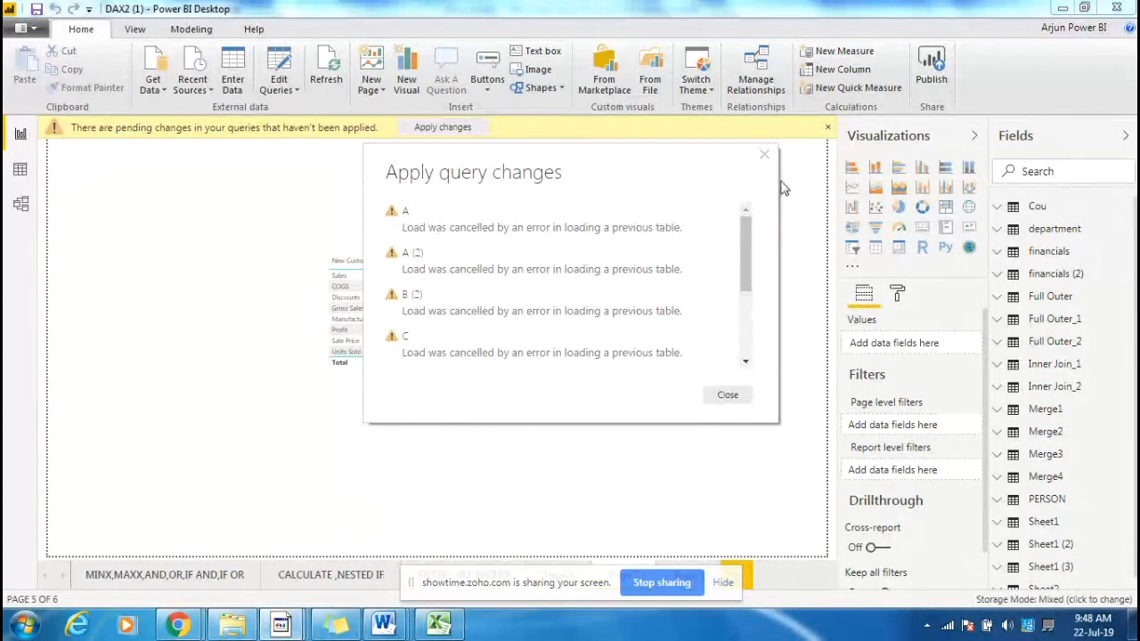
{"action": "left_click", "coordinate": [764, 157]}
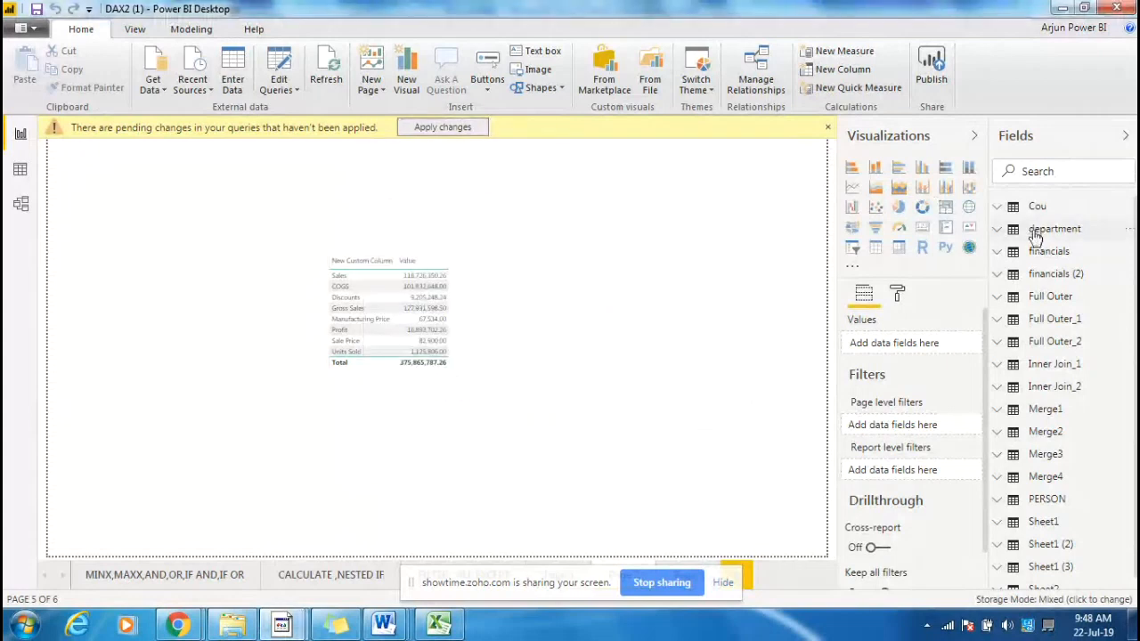
Open the MINX,MAXX,AND,OR,IF AND,IF OR page, select the AND/OR table visual and look for "if" among the fields.
{"action": "left_click", "coordinate": [115, 575]}
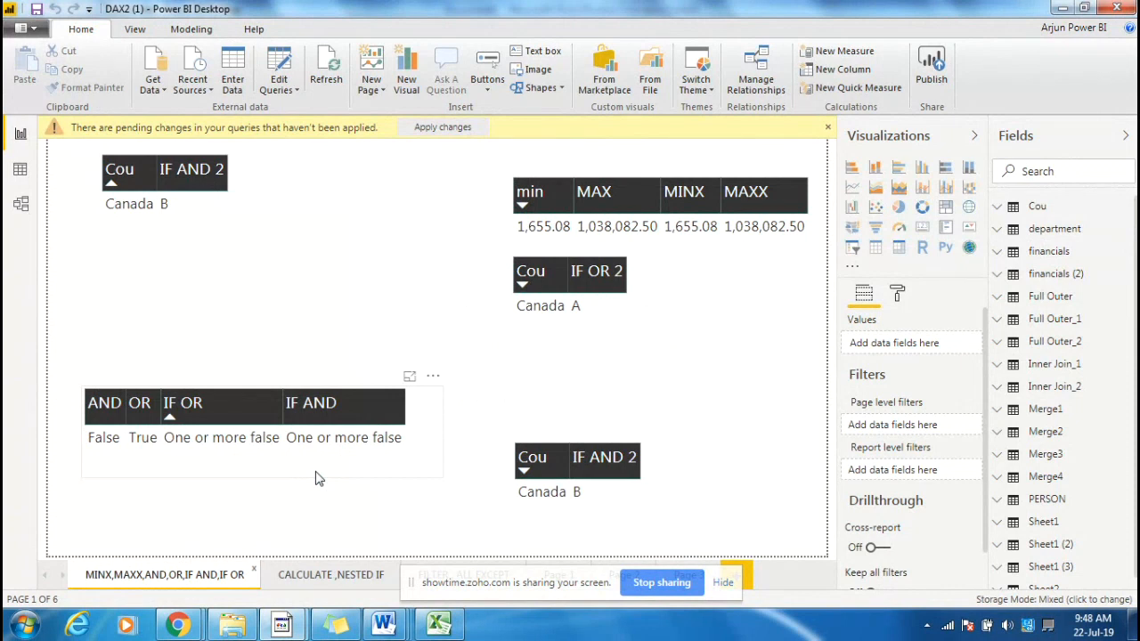
{"action": "left_click", "coordinate": [312, 464]}
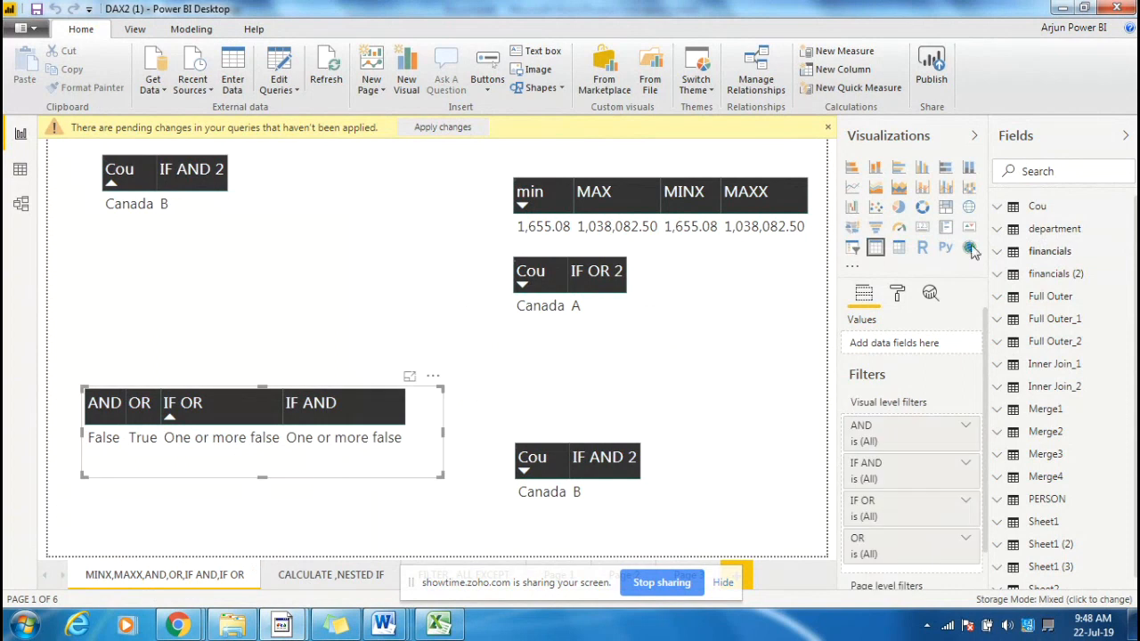
{"action": "left_click", "coordinate": [1037, 172]}
{"action": "type", "text": "if"}
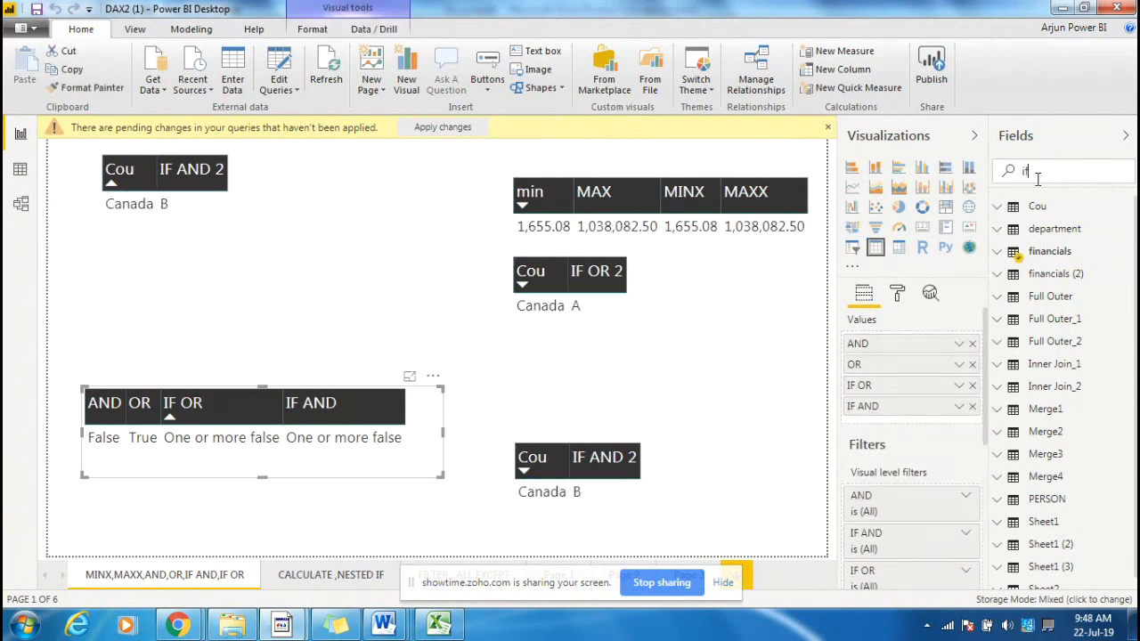
{"action": "key", "text": "BackSpace"}
{"action": "key", "text": "BackSpace"}
Expand the Sheet1 (2) table in the field list and add a new calculated column to it.
{"action": "left_click", "coordinate": [1090, 278]}
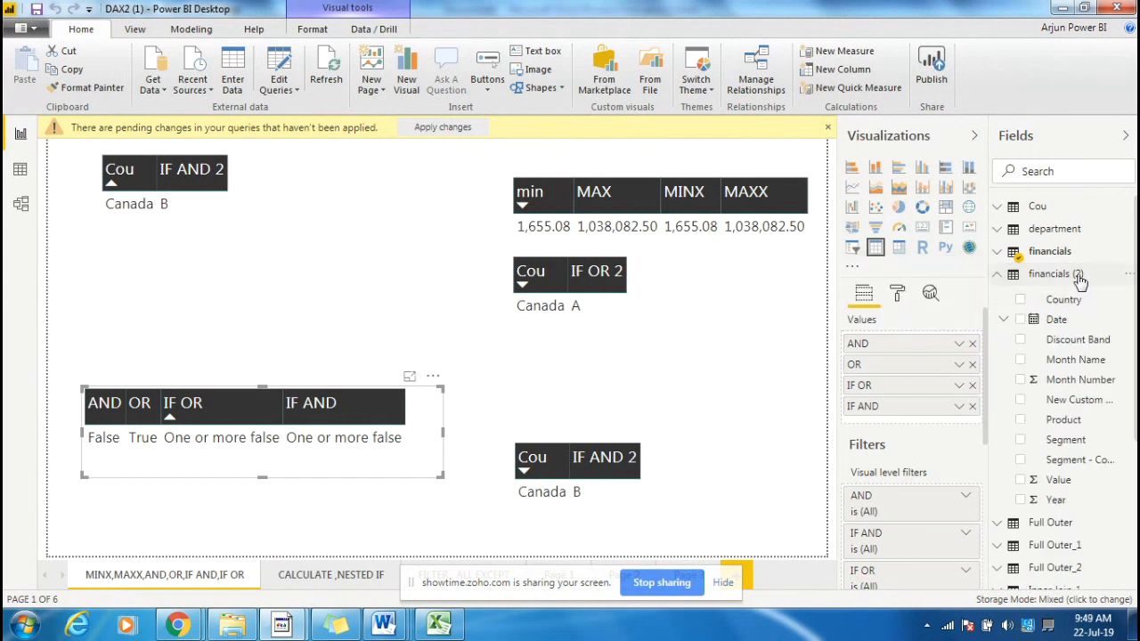
{"action": "left_click", "coordinate": [995, 277]}
{"action": "scroll", "coordinate": [1076, 400], "scroll_direction": "down", "scroll_amount": 1}
{"action": "scroll", "coordinate": [1078, 401], "scroll_direction": "up", "scroll_amount": 1}
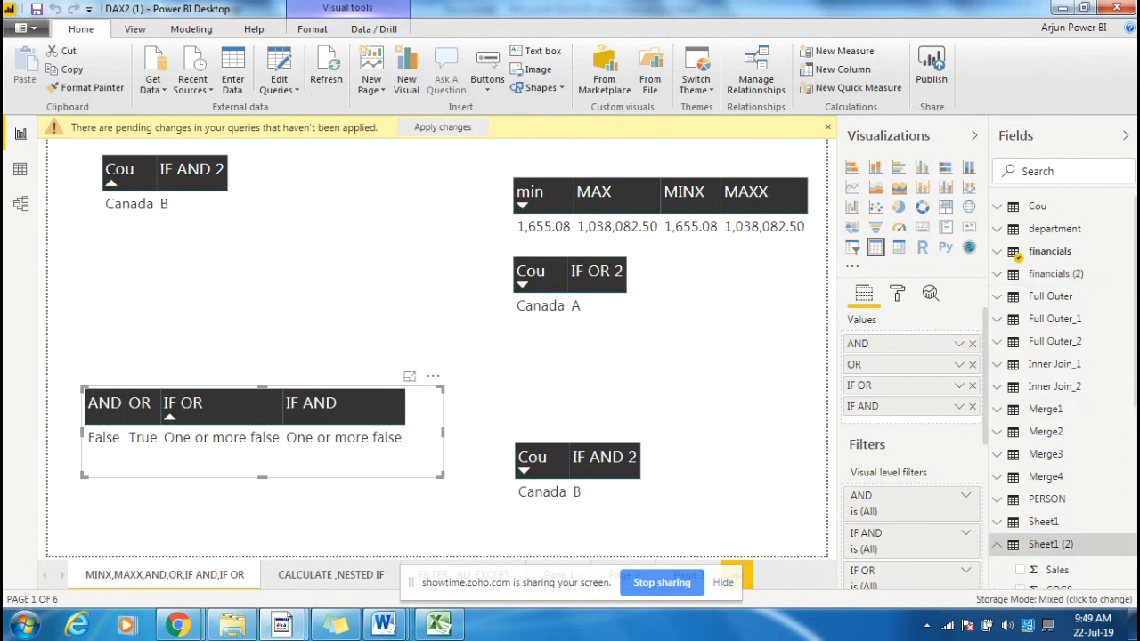
{"action": "left_click", "coordinate": [1061, 540]}
{"action": "scroll", "coordinate": [1090, 439], "scroll_direction": "down", "scroll_amount": 5}
{"action": "scroll", "coordinate": [1090, 439], "scroll_direction": "up", "scroll_amount": 1}
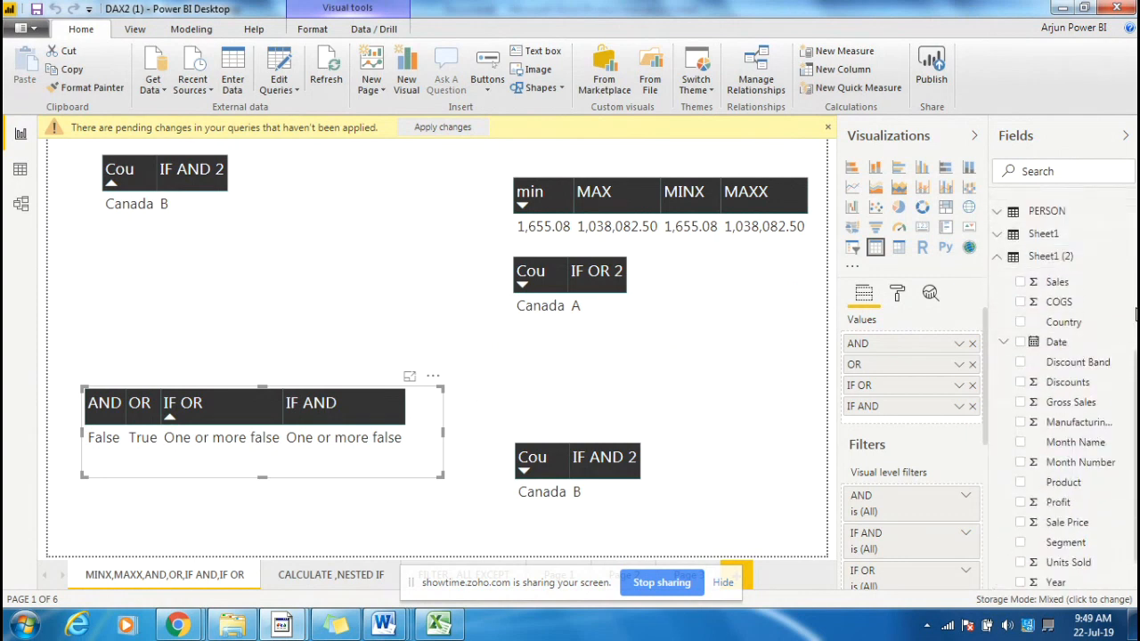
{"action": "left_click", "coordinate": [1129, 259]}
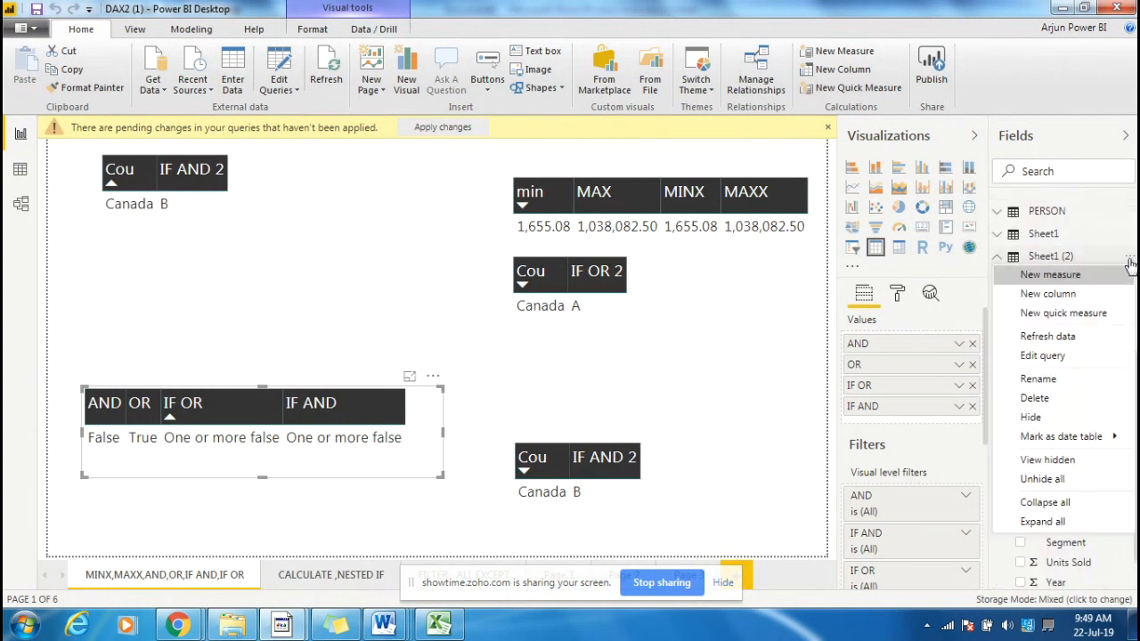
{"action": "left_click", "coordinate": [1083, 295]}
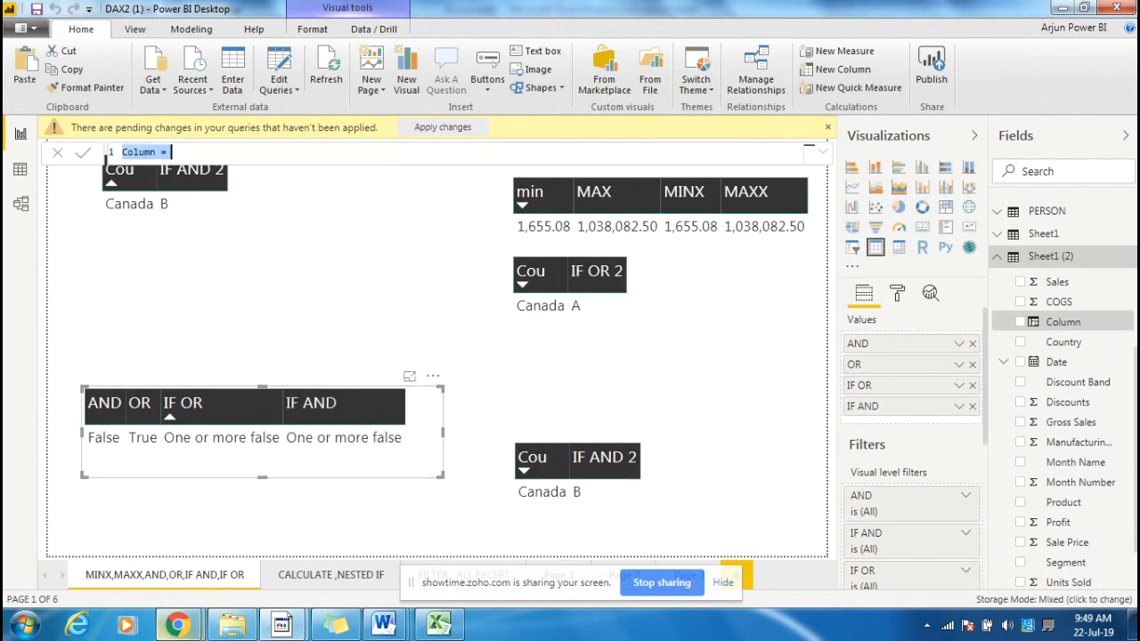
Switch to Chrome to check the Zoho ShowTime session, and return to Power BI Desktop.
{"action": "left_click", "coordinate": [178, 630]}
{"action": "left_click", "coordinate": [139, 550]}
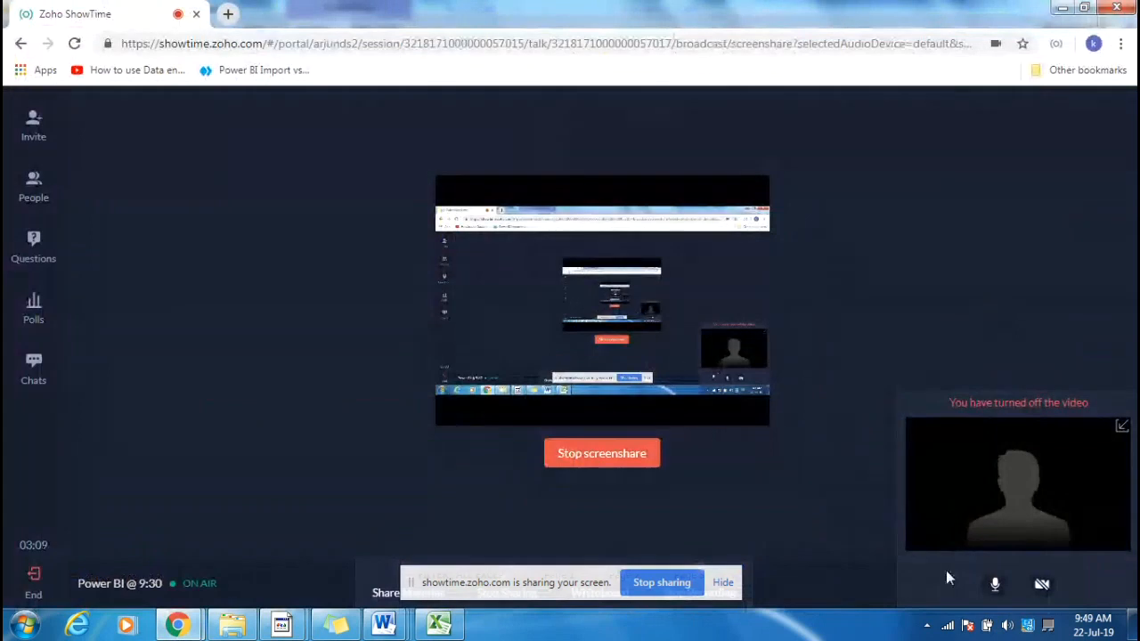
{"action": "left_click", "coordinate": [1062, 8]}
Name the new column IF _ Column and start its formula with the IF function.
{"action": "type", "text": "IF "}
{"action": "type", "text": "( C"}
{"action": "type", "text": "olumn"}
{"action": "type", "text": " = if"}
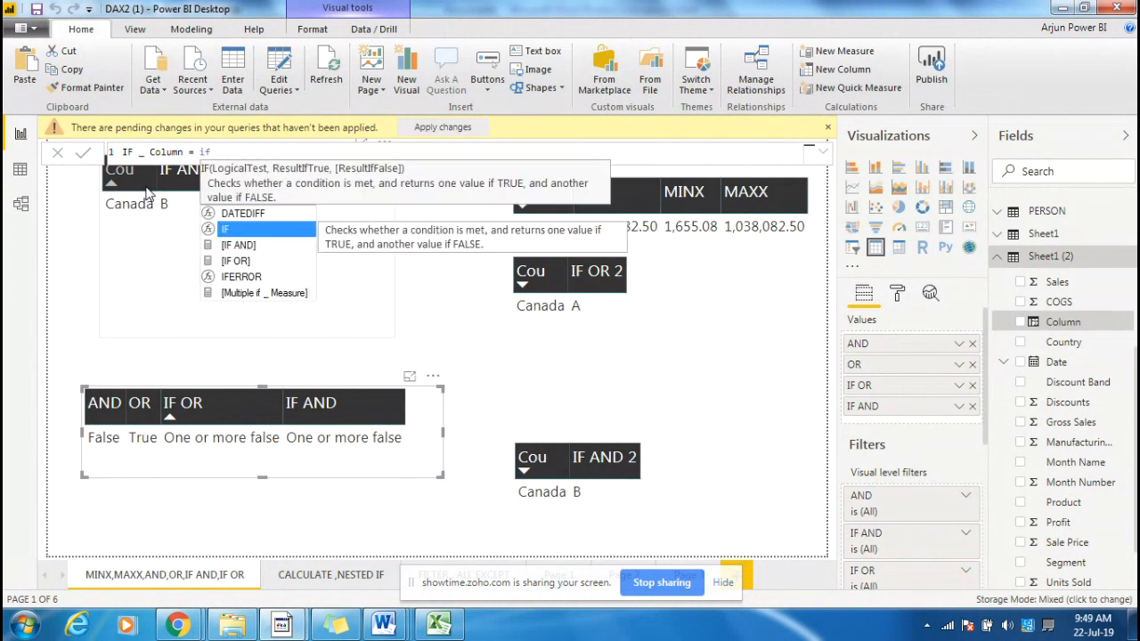
{"action": "key", "text": "Tab"}
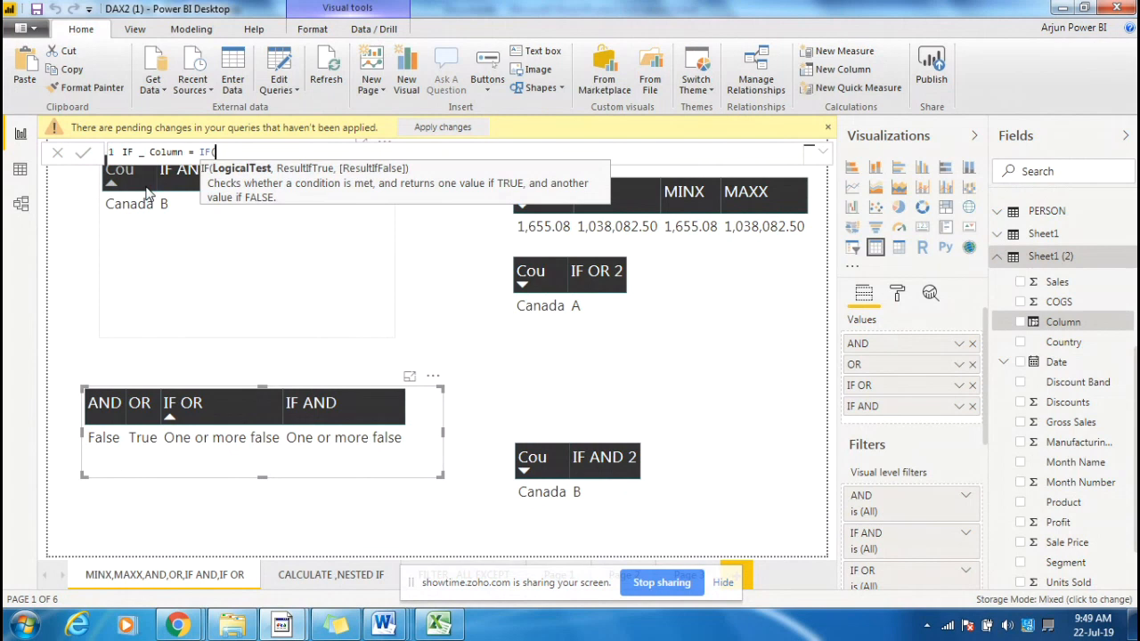
Enter 'Sheet1 (2)'[Segment]= "Small Business" as the logical test of the IF function, followed by a comma.
{"action": "type", "text": "Fin"}
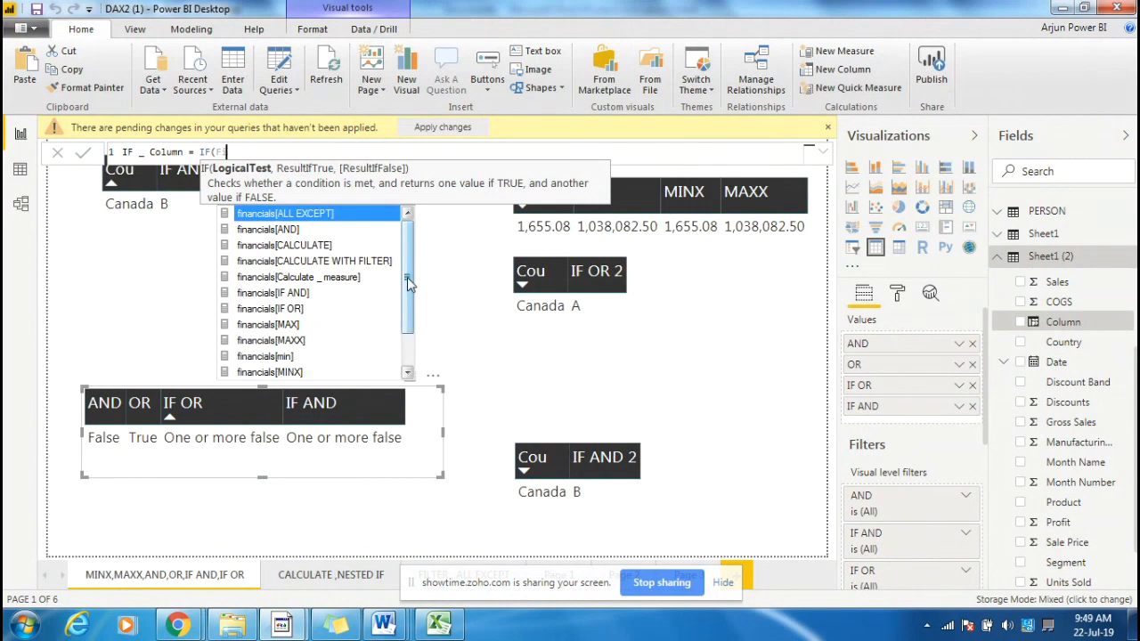
{"action": "key", "text": "BackSpace"}
{"action": "key", "text": "BackSpace"}
{"action": "key", "text": "BackSpace"}
{"action": "type", "text": "sh"}
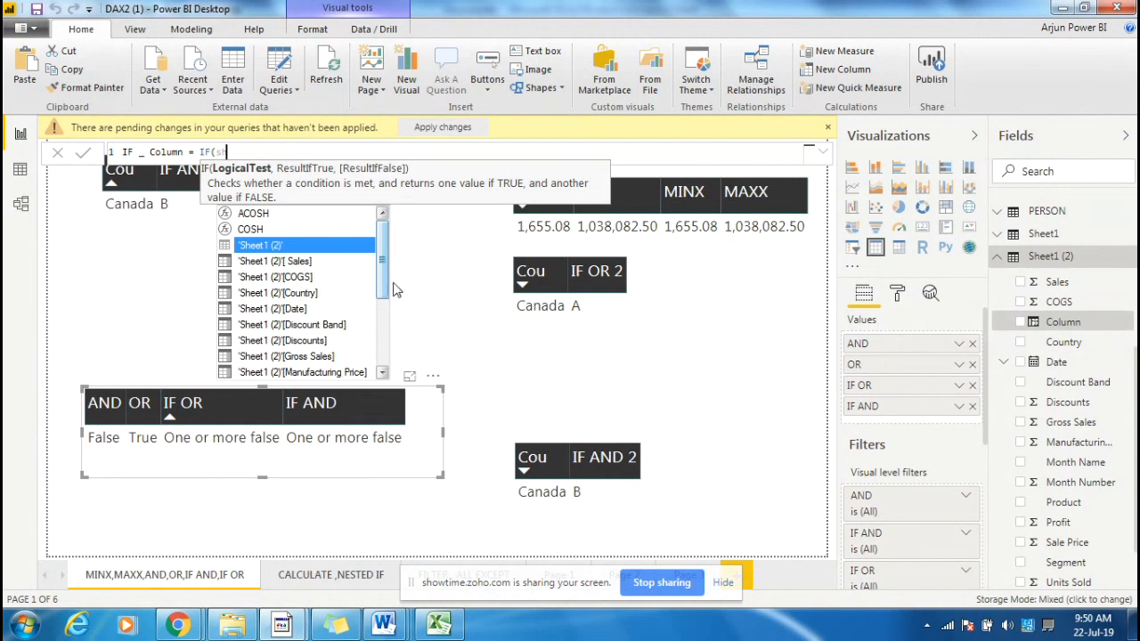
{"action": "left_click_drag", "start_coordinate": [382, 268], "coordinate": [385, 328]}
{"action": "double_click", "coordinate": [322, 341]}
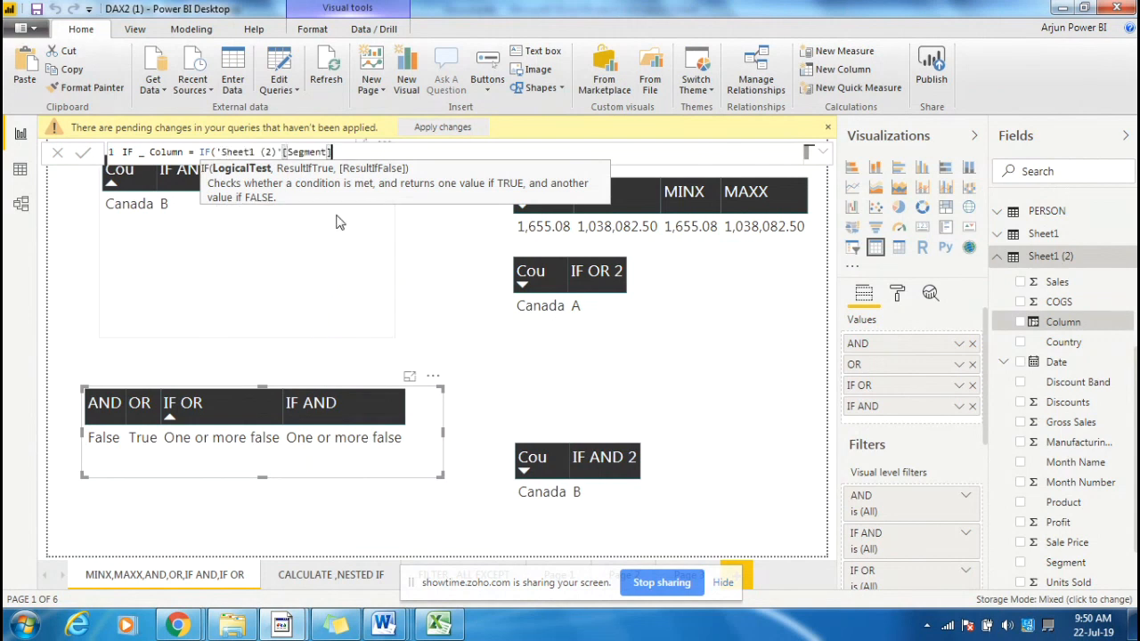
{"action": "type", "text": "= \"Small Busi"}
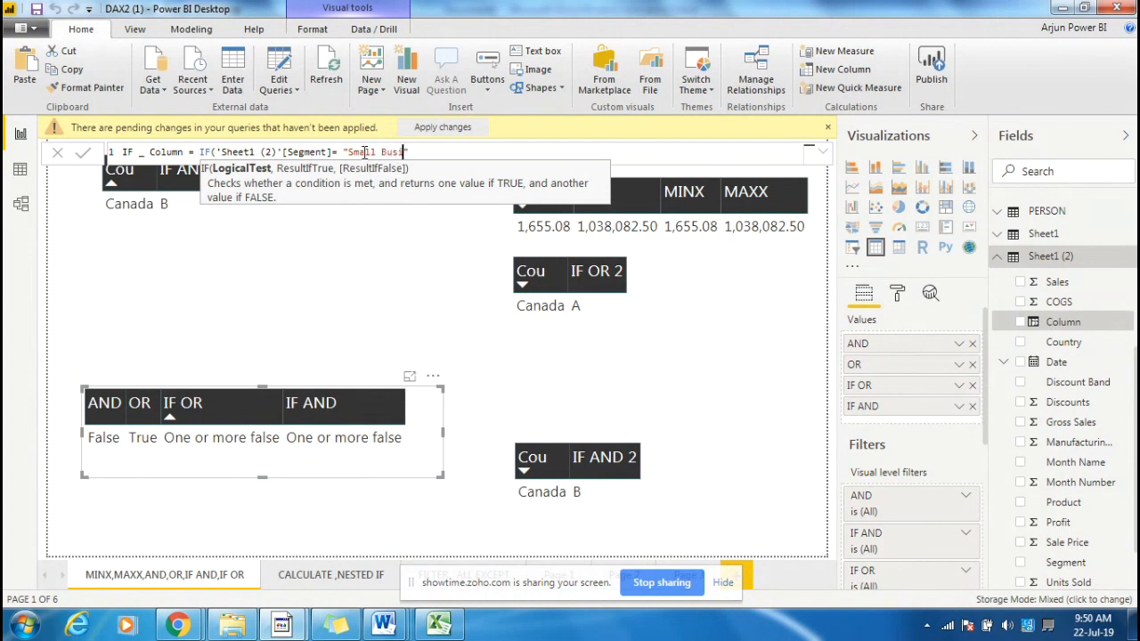
{"action": "type", "text": "neess "}
{"action": "type", "text": " ,"}
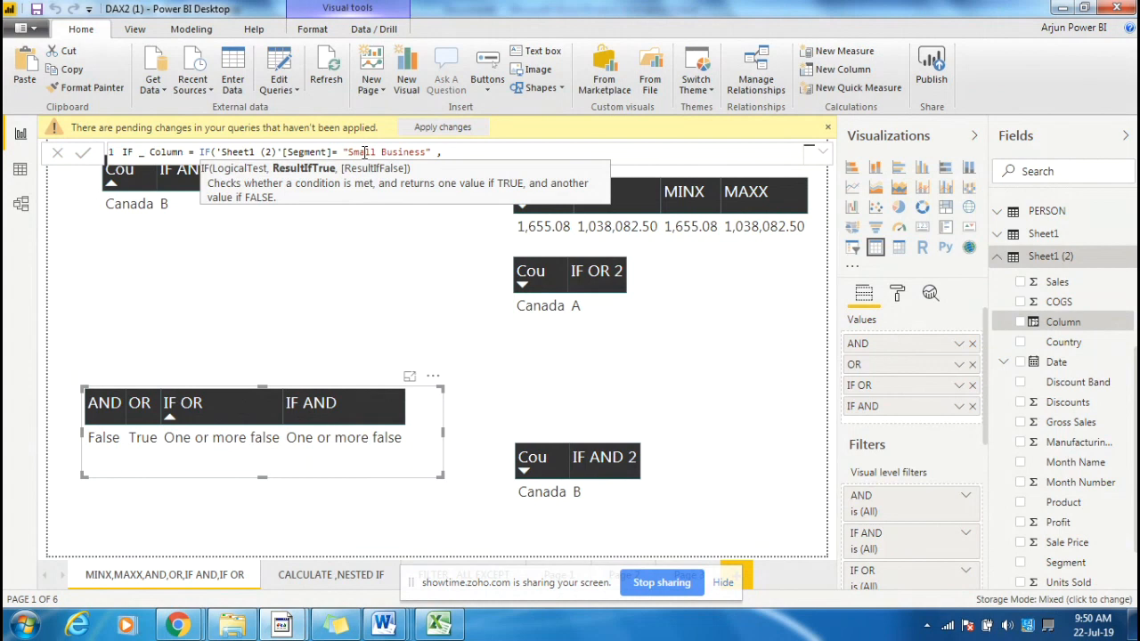
Add the second condition 'Sheet1 (2)'[Segment]="Government" to the formula.
{"action": "type", "text": "sh"}
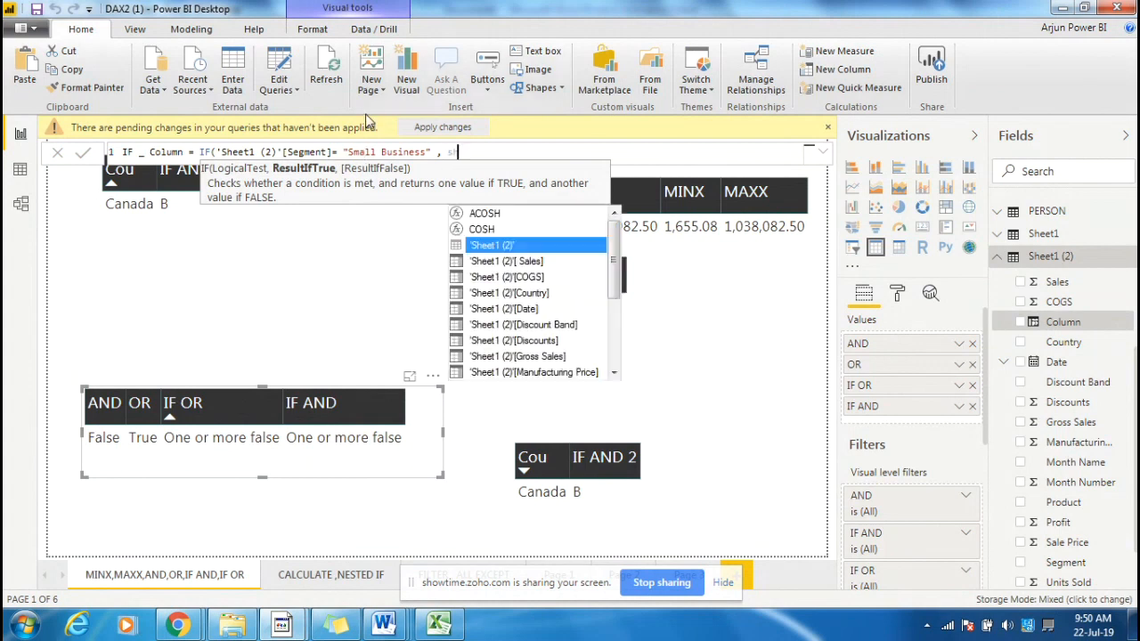
{"action": "left_click_drag", "start_coordinate": [623, 290], "coordinate": [623, 343]}
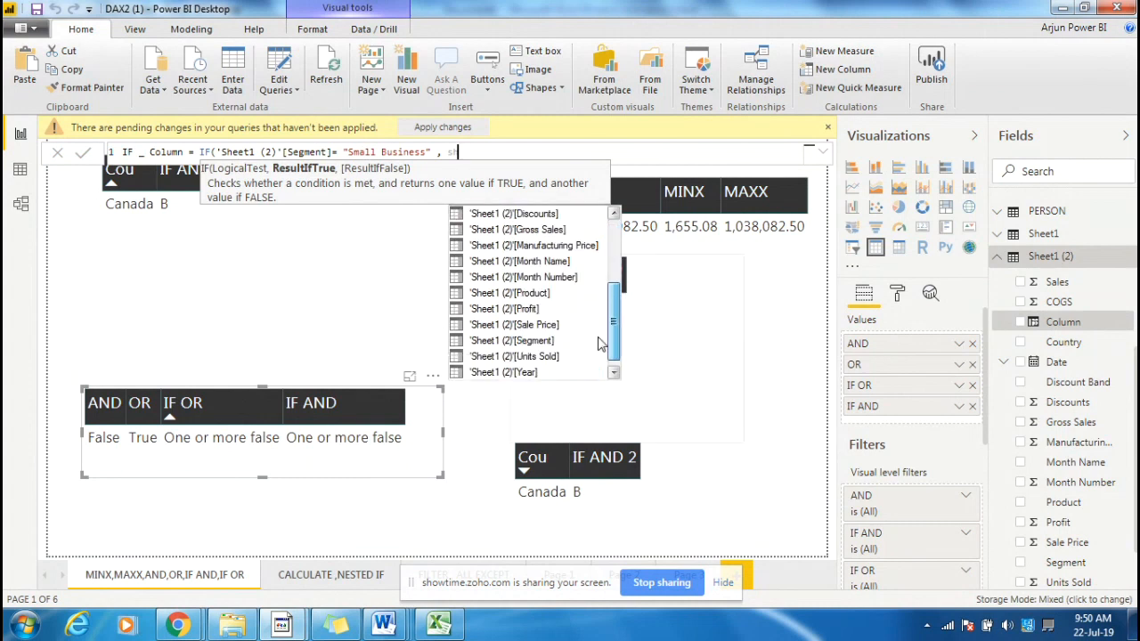
{"action": "double_click", "coordinate": [526, 340]}
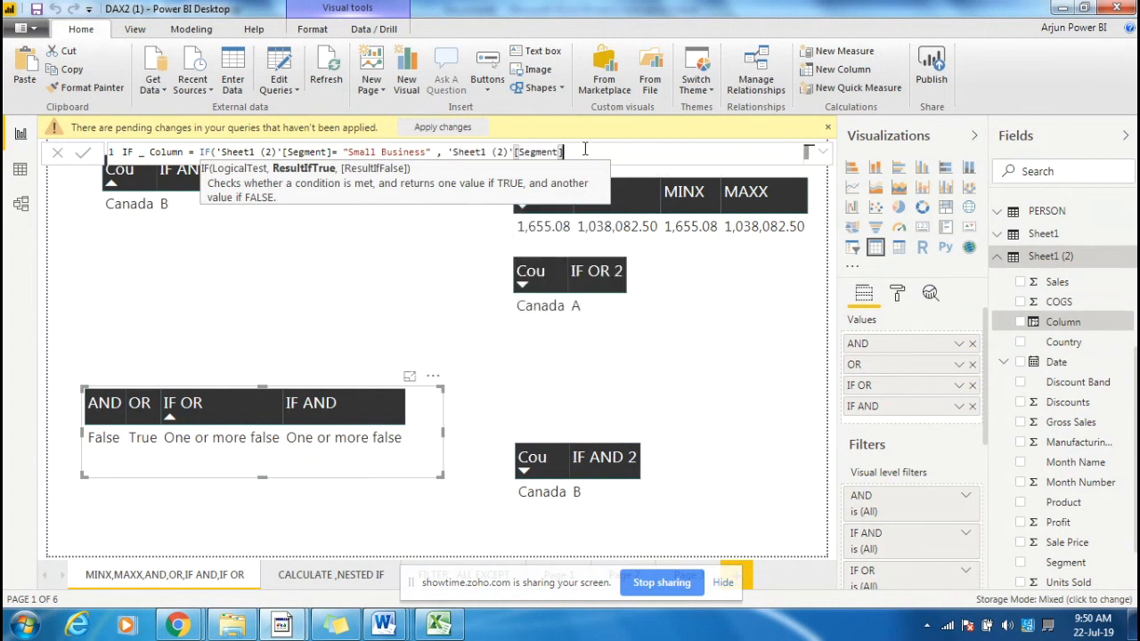
{"action": "type", "text": "=\"Government"}
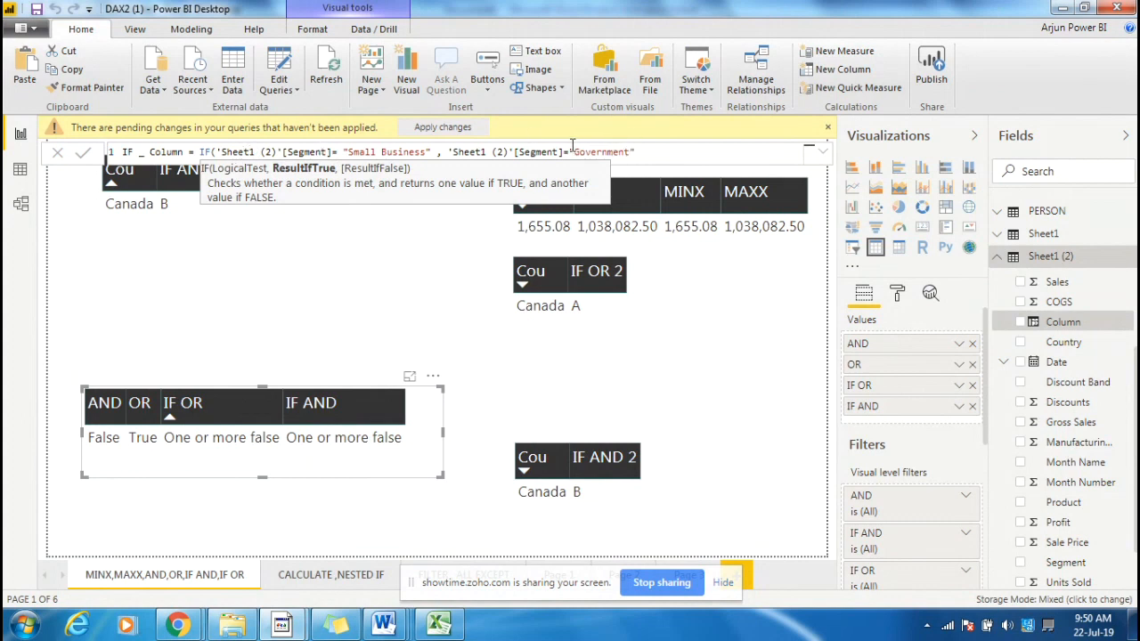
Replace the comma between the two Segment conditions with the OR operator ||.
{"action": "left_click_drag", "start_coordinate": [219, 157], "coordinate": [448, 155]}
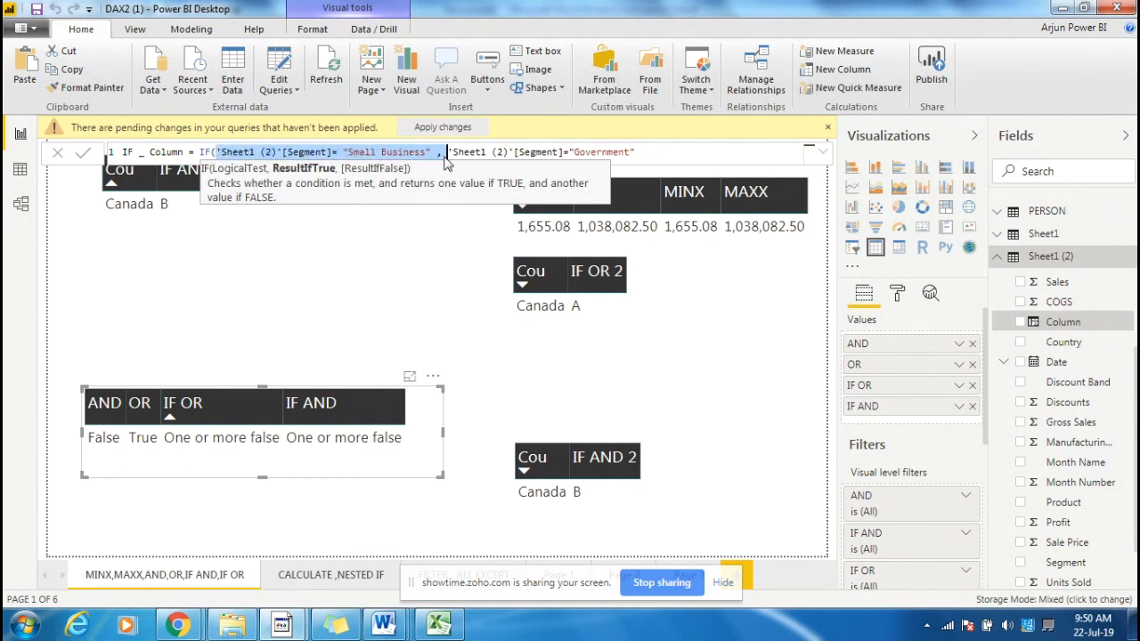
{"action": "left_click", "coordinate": [443, 153]}
{"action": "key", "text": "BackSpace"}
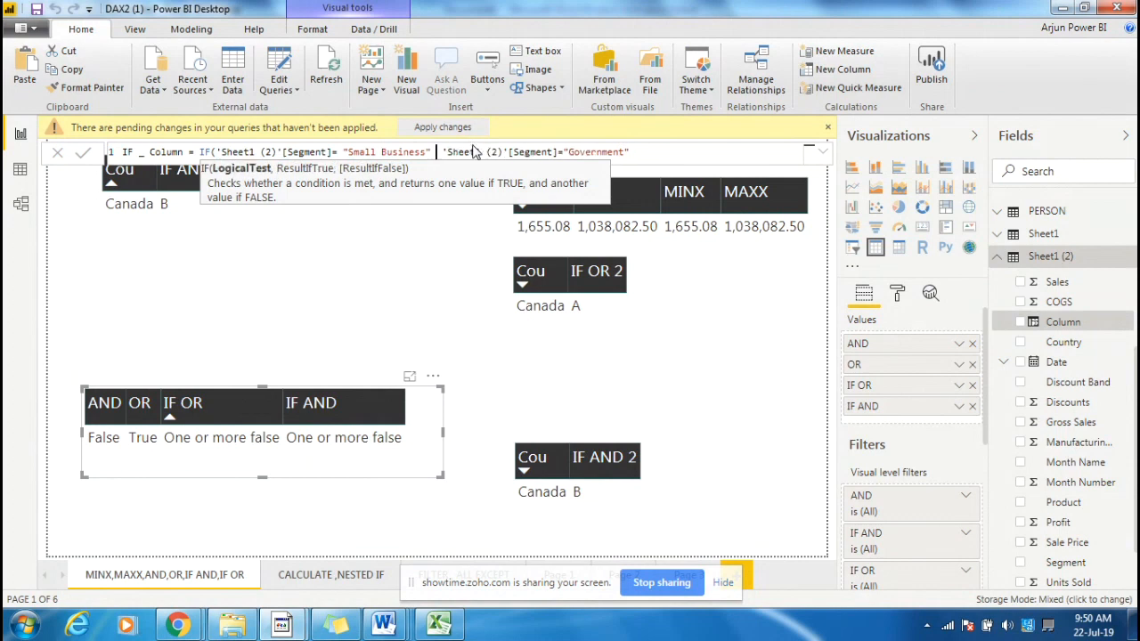
{"action": "type", "text": "||"}
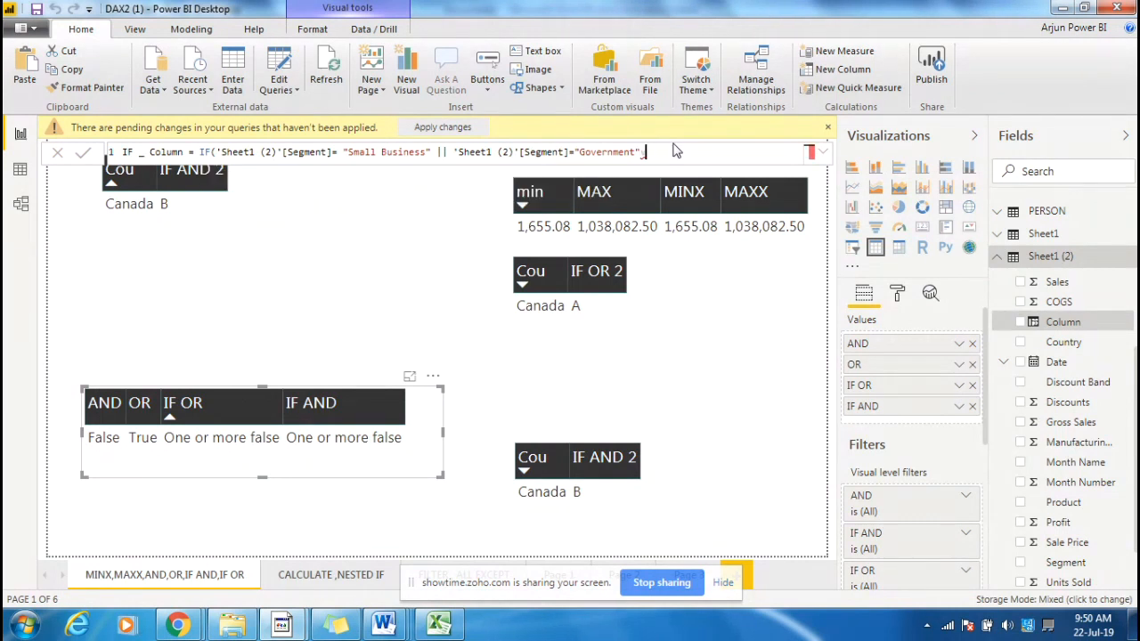
Make the IF function return "A" when the test is true and "B" when it is false.
{"action": "type", "text": " ,"}
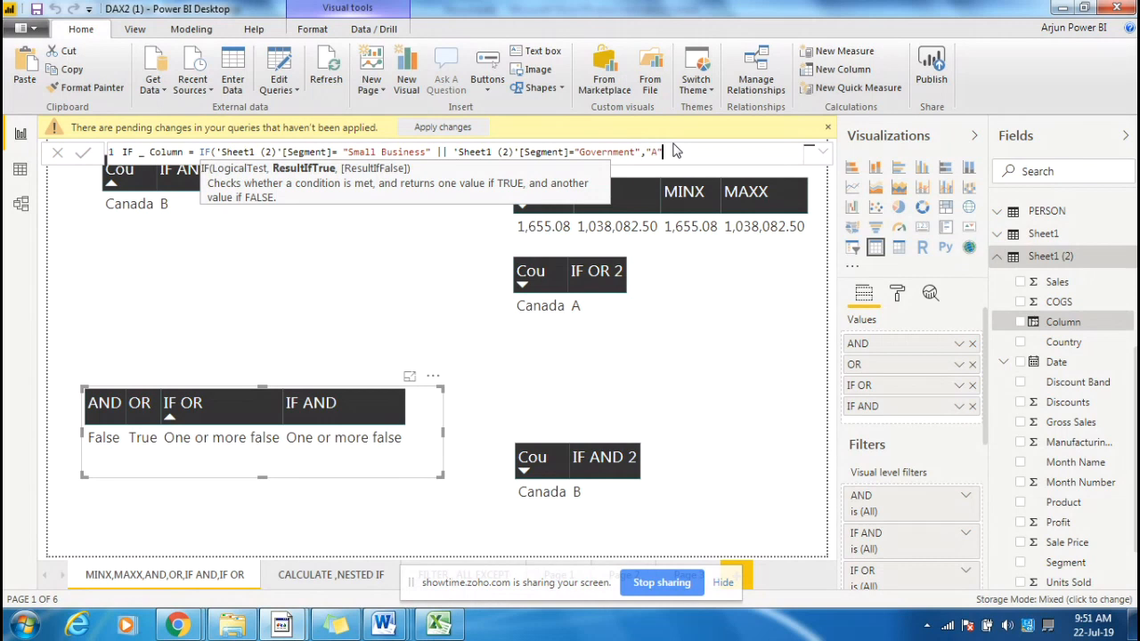
{"action": "type", "text": ","}
{"action": "key", "text": "BackSpace"}
{"action": "type", "text": ","}
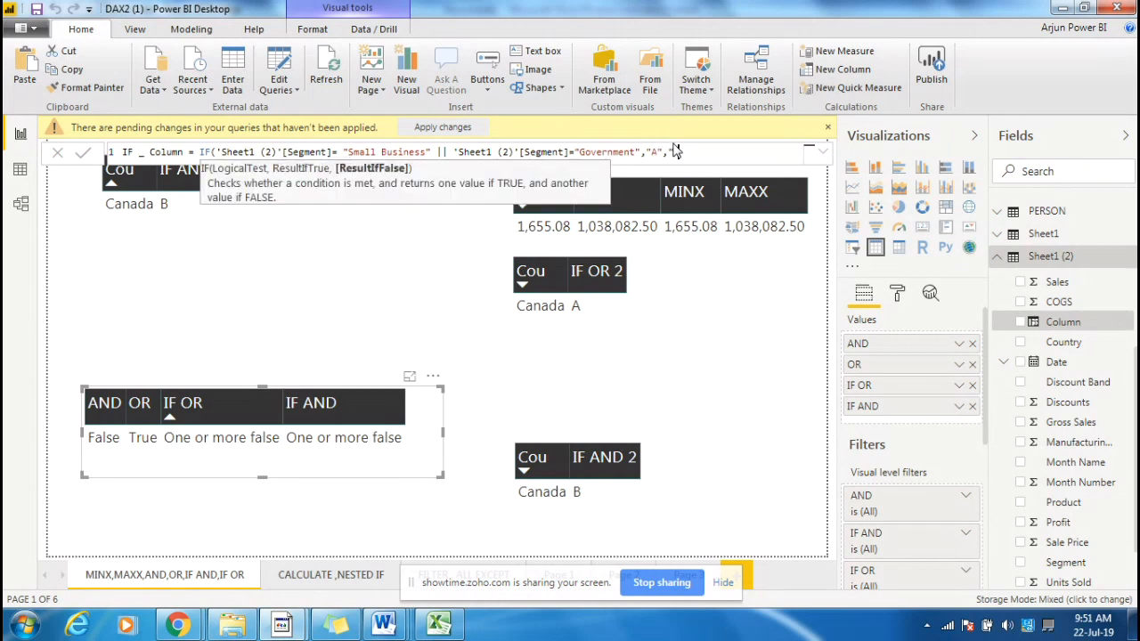
{"action": "type", "text": "\"B"}
{"action": "type", "text": "\""}
Review the logical test, complete the IF formula with a closing parenthesis and commit the calculated column.
{"action": "left_click", "coordinate": [651, 153]}
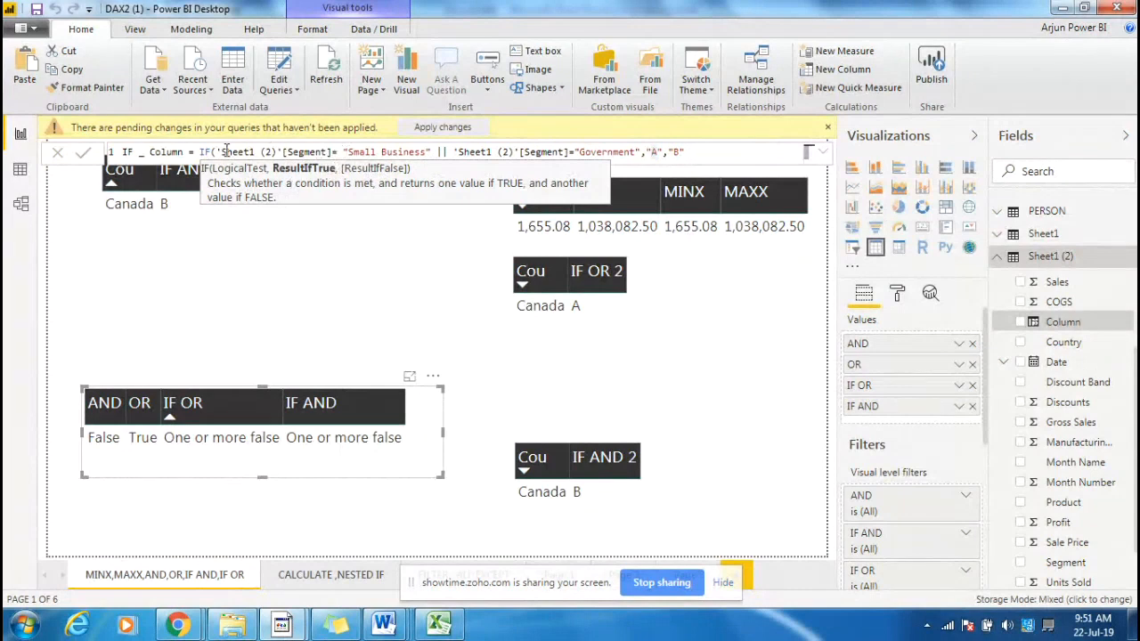
{"action": "left_click_drag", "start_coordinate": [216, 152], "coordinate": [569, 152]}
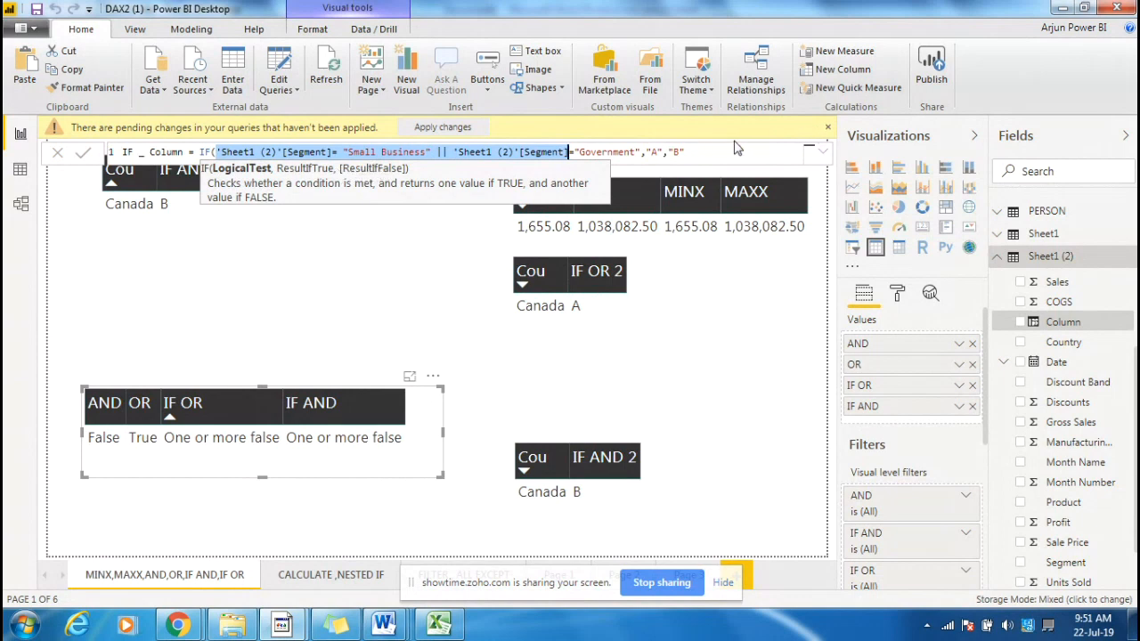
{"action": "left_click", "coordinate": [705, 151]}
{"action": "type", "text": ")"}
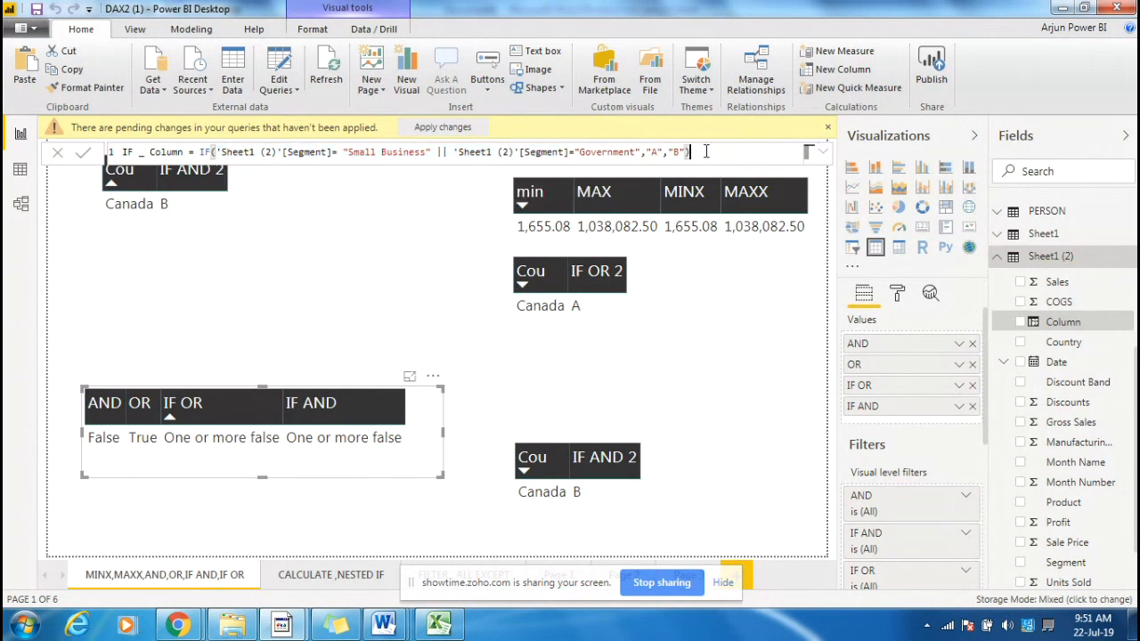
{"action": "left_click_drag", "start_coordinate": [712, 152], "coordinate": [118, 156]}
{"action": "left_click", "coordinate": [82, 152]}
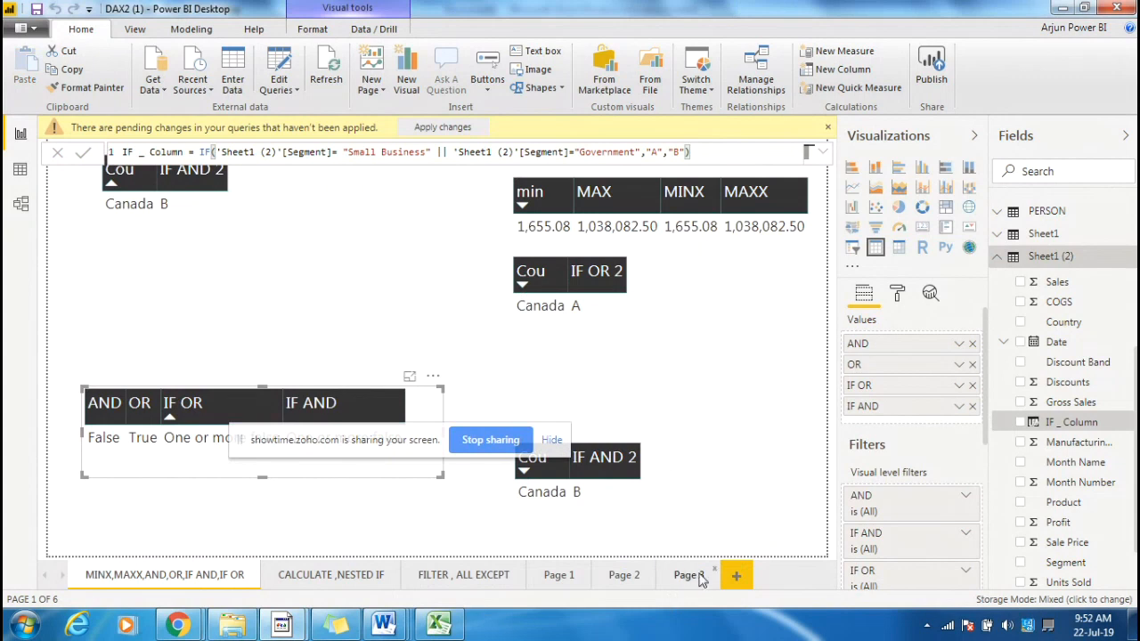
Open Page 3 and position an empty table visual in the upper-left part of its canvas.
{"action": "left_click", "coordinate": [688, 574]}
{"action": "left_click_drag", "start_coordinate": [150, 226], "coordinate": [342, 316]}
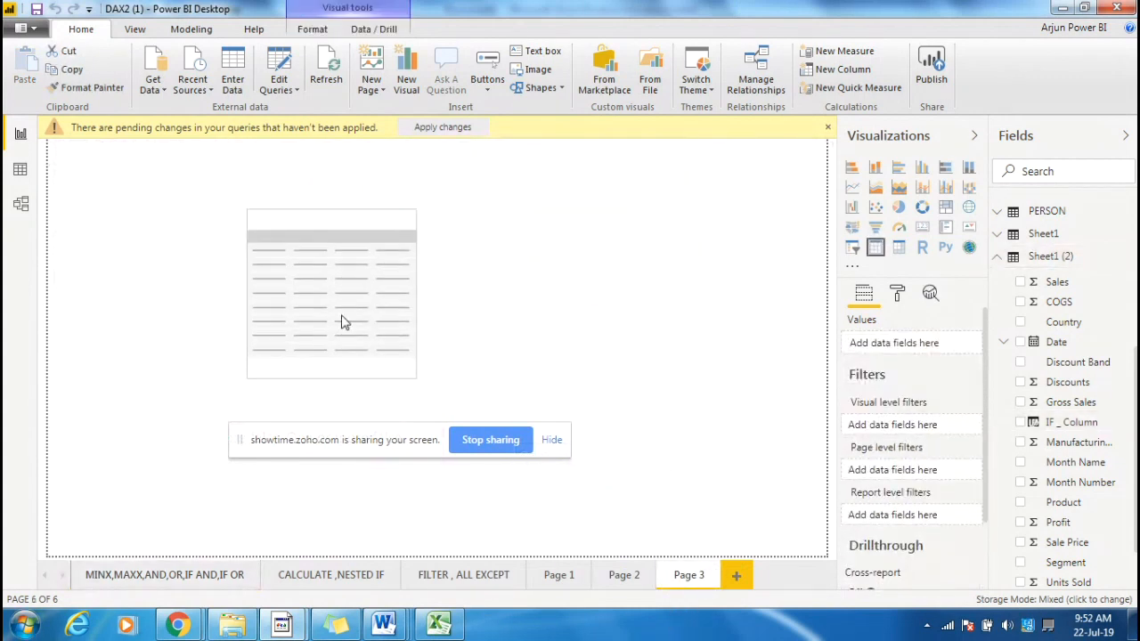
Replace the empty table visual on Page 3 with a copy of the table from the FILTER , ALL EXCEPT page.
{"action": "left_click", "coordinate": [440, 579]}
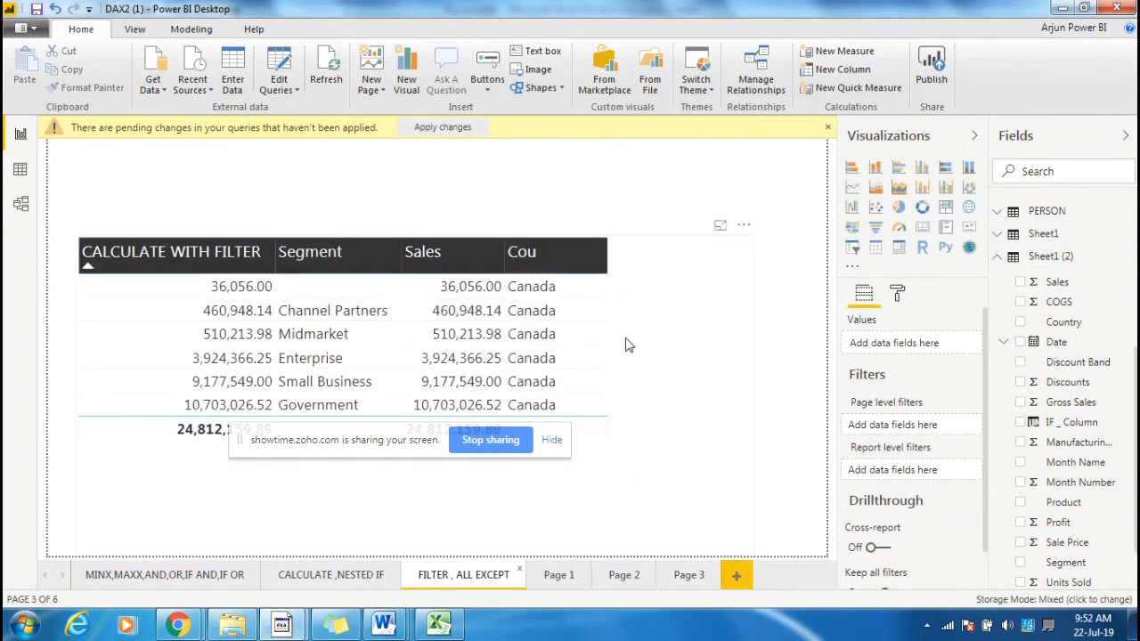
{"action": "left_click", "coordinate": [669, 331]}
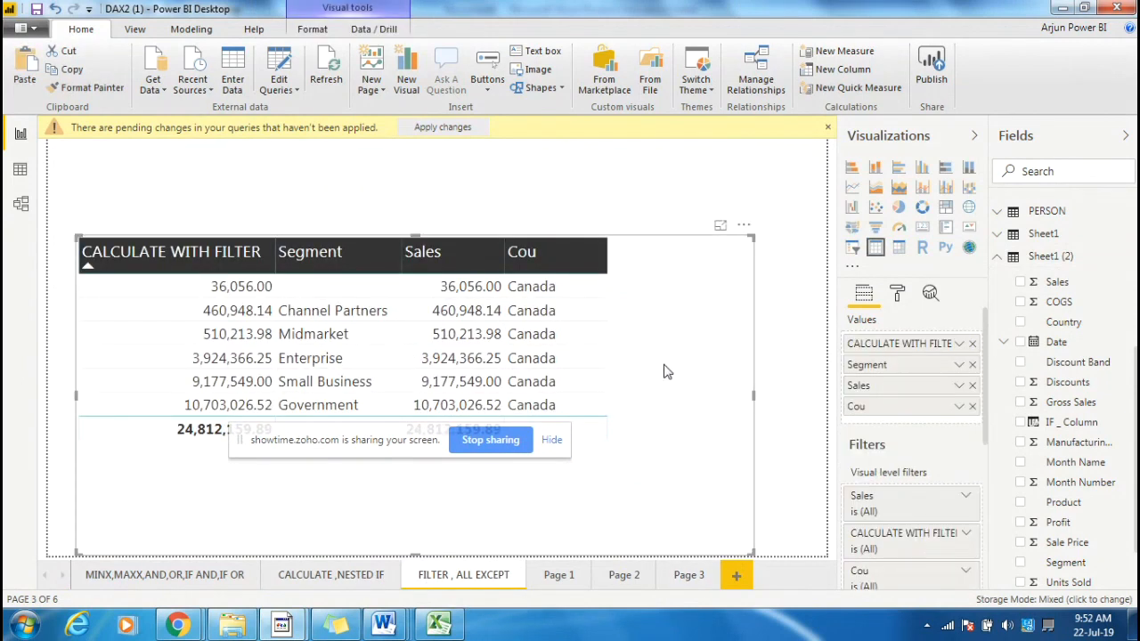
{"action": "left_click", "coordinate": [688, 575]}
{"action": "left_click", "coordinate": [372, 263]}
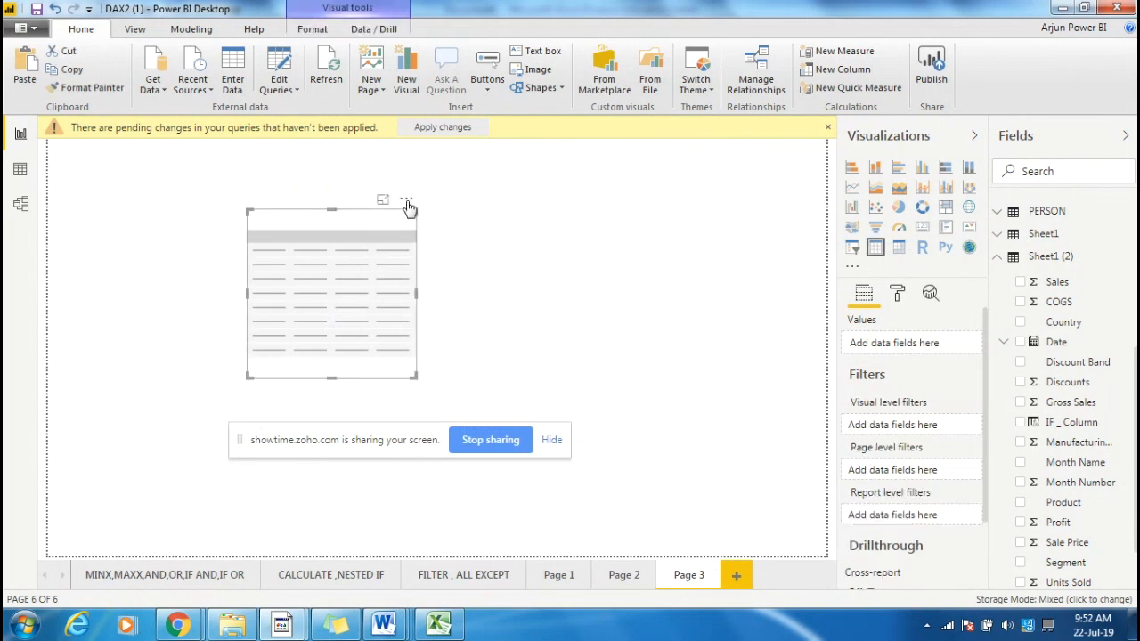
{"action": "left_click", "coordinate": [406, 198]}
{"action": "left_click", "coordinate": [473, 232]}
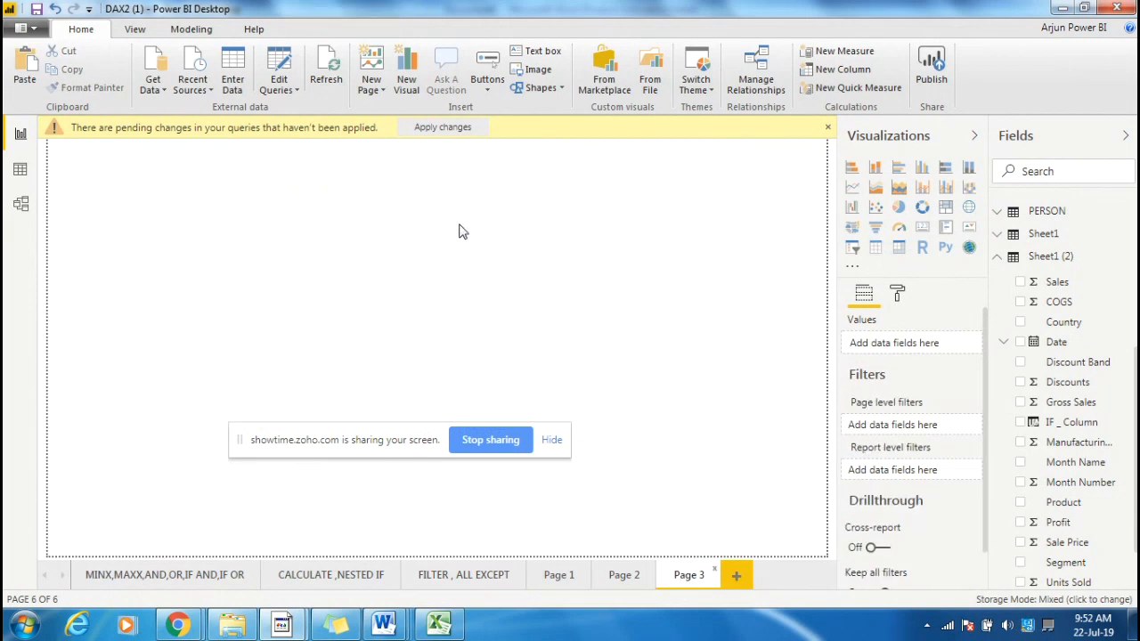
{"action": "key", "text": "ctrl+v"}
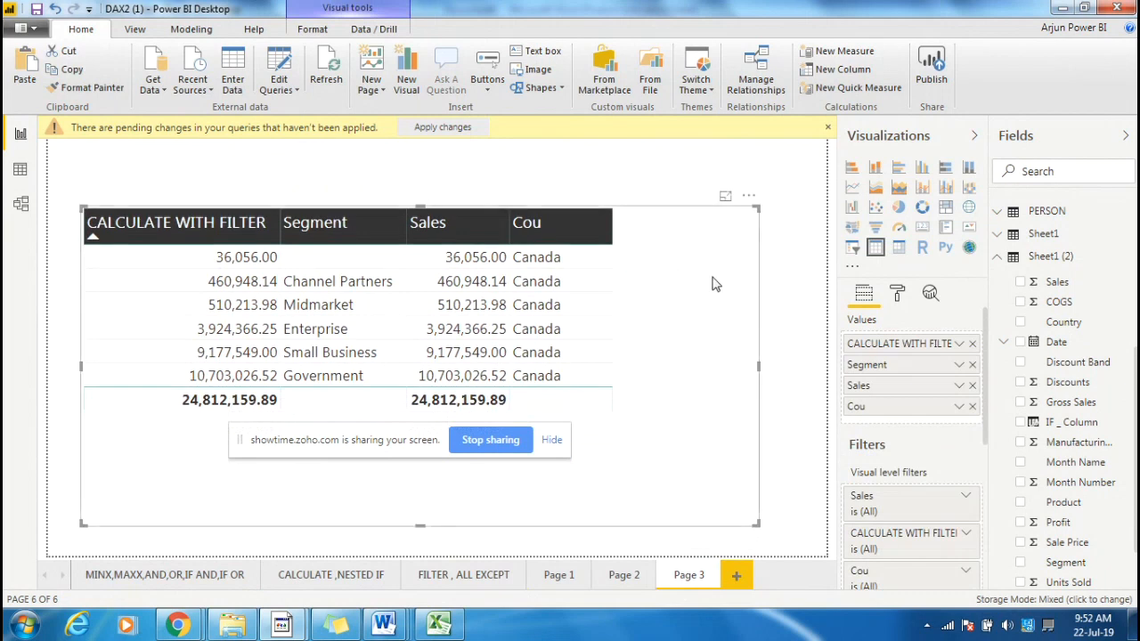
Remove the Segment, Sales and Cou fields from the copied table on Page 3.
{"action": "left_click", "coordinate": [972, 364]}
{"action": "left_click", "coordinate": [971, 364]}
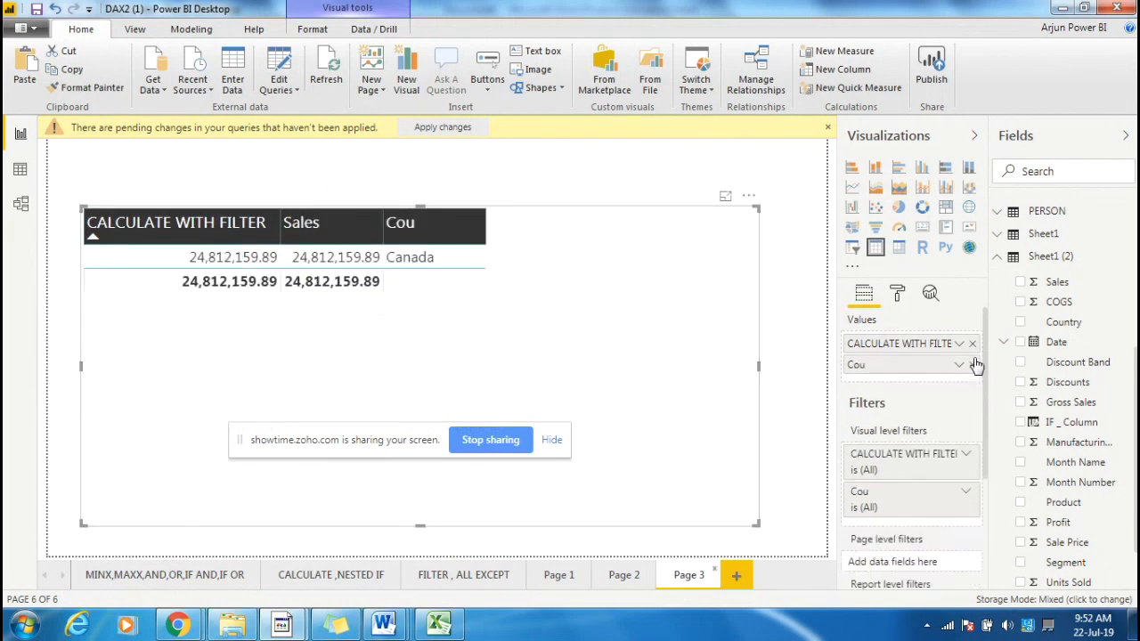
{"action": "left_click", "coordinate": [971, 364]}
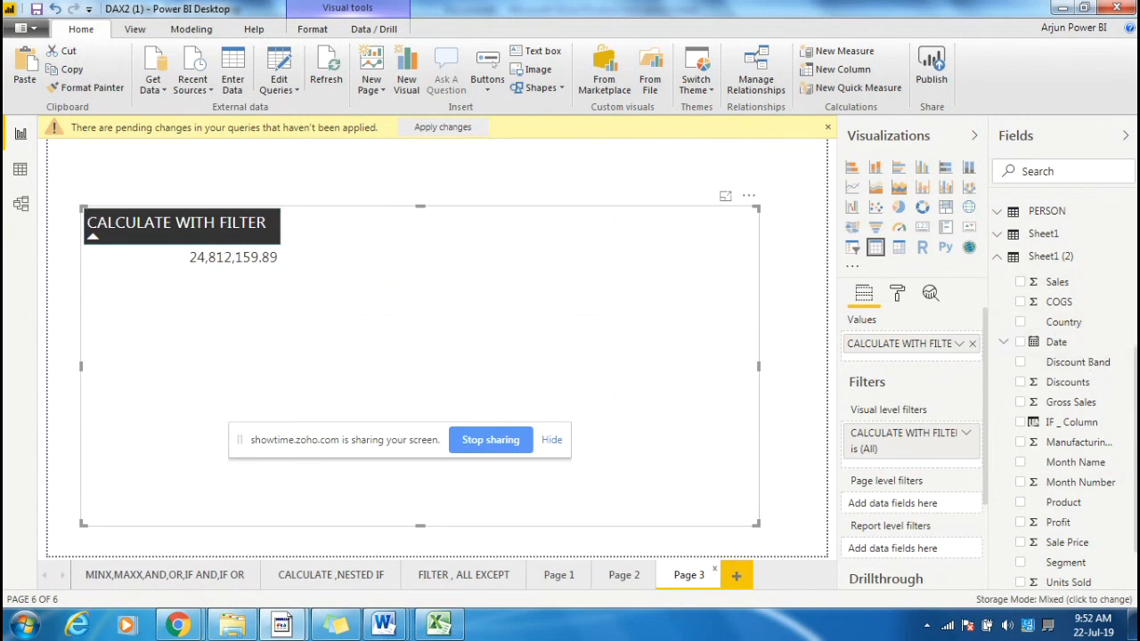
Add Segment and IF _ Column from Sheet1 (2) to the table and remove its CALCULATE WITH FILTER field.
{"action": "scroll", "coordinate": [1069, 427], "scroll_direction": "down", "scroll_amount": 2}
{"action": "left_click_drag", "start_coordinate": [1061, 492], "coordinate": [899, 360]}
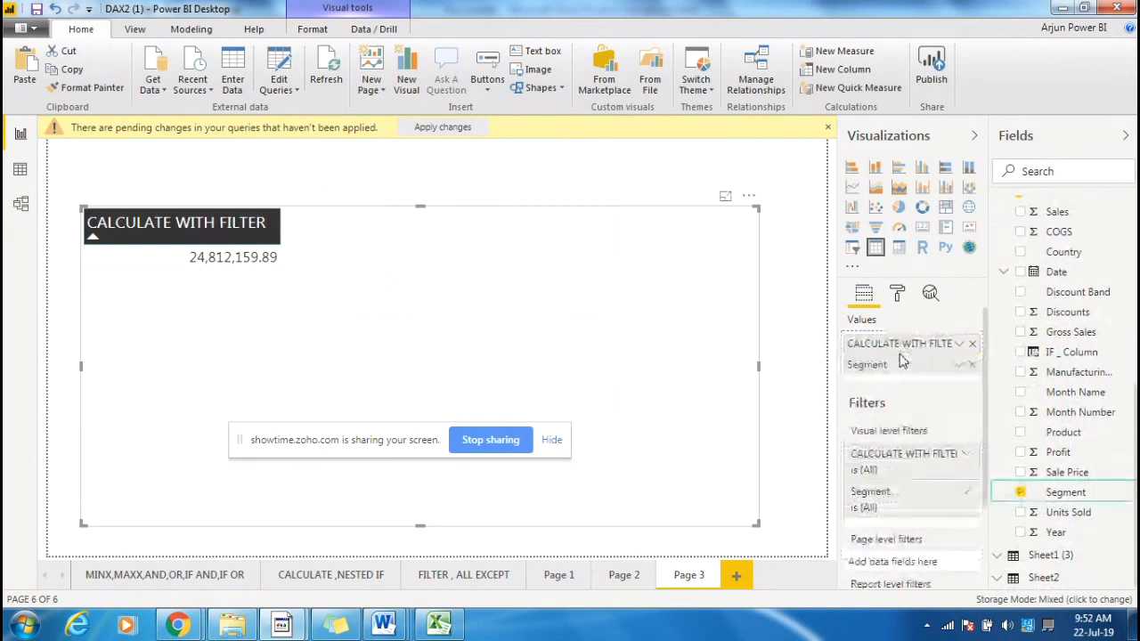
{"action": "left_click", "coordinate": [1077, 354]}
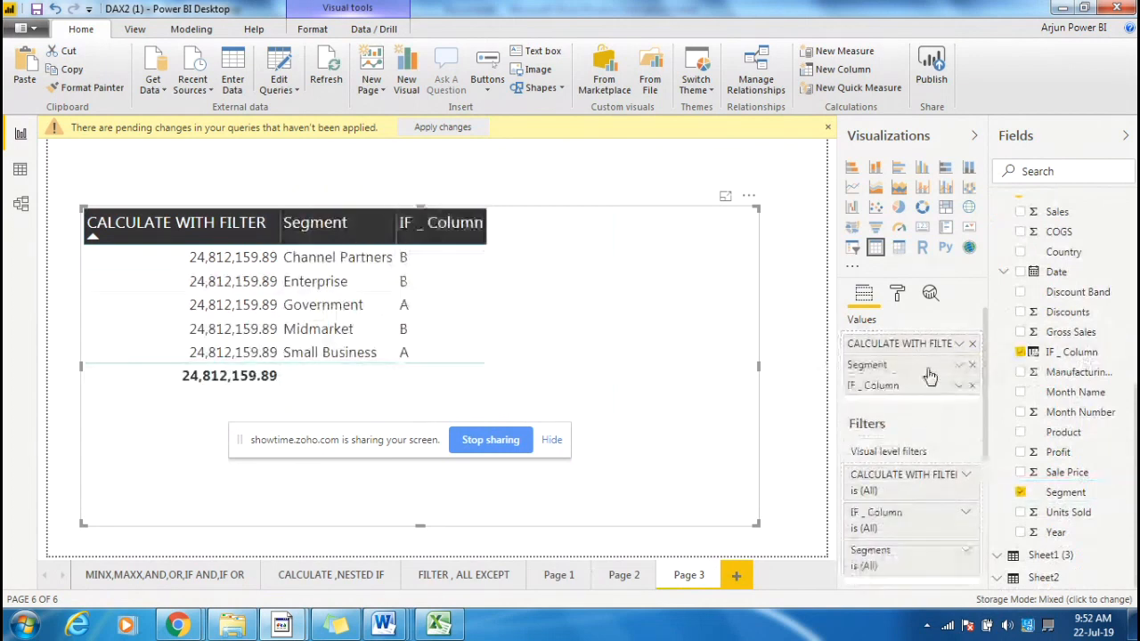
{"action": "left_click", "coordinate": [971, 344]}
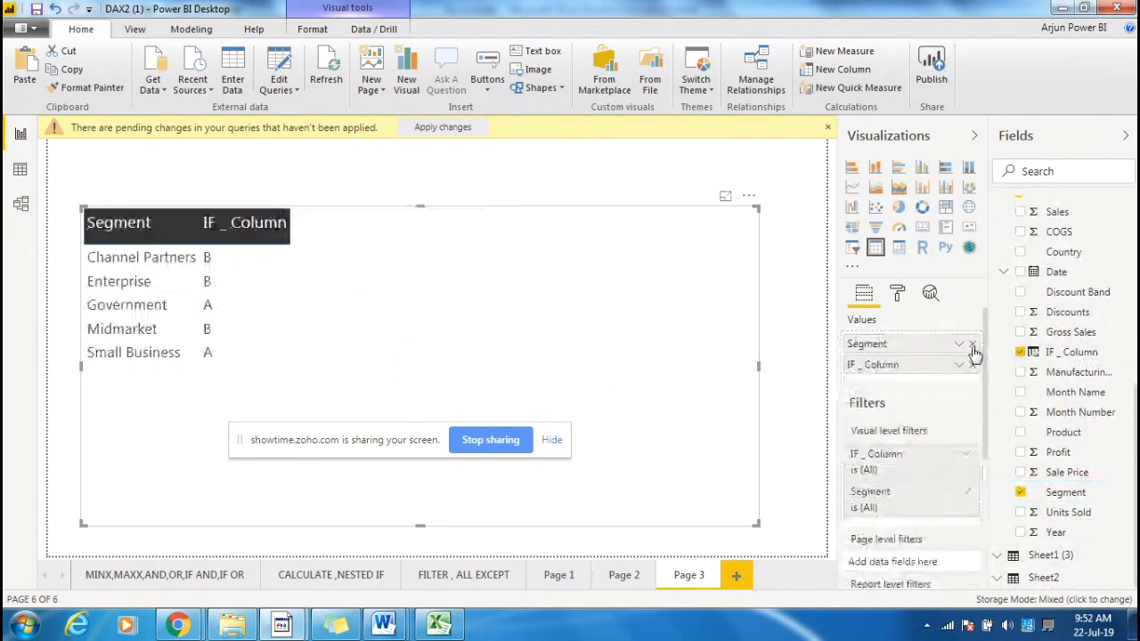
Narrow the Segment and IF _ Column table visual and reposition it in the left half of the Page 3 canvas.
{"action": "left_click_drag", "start_coordinate": [403, 328], "coordinate": [437, 313]}
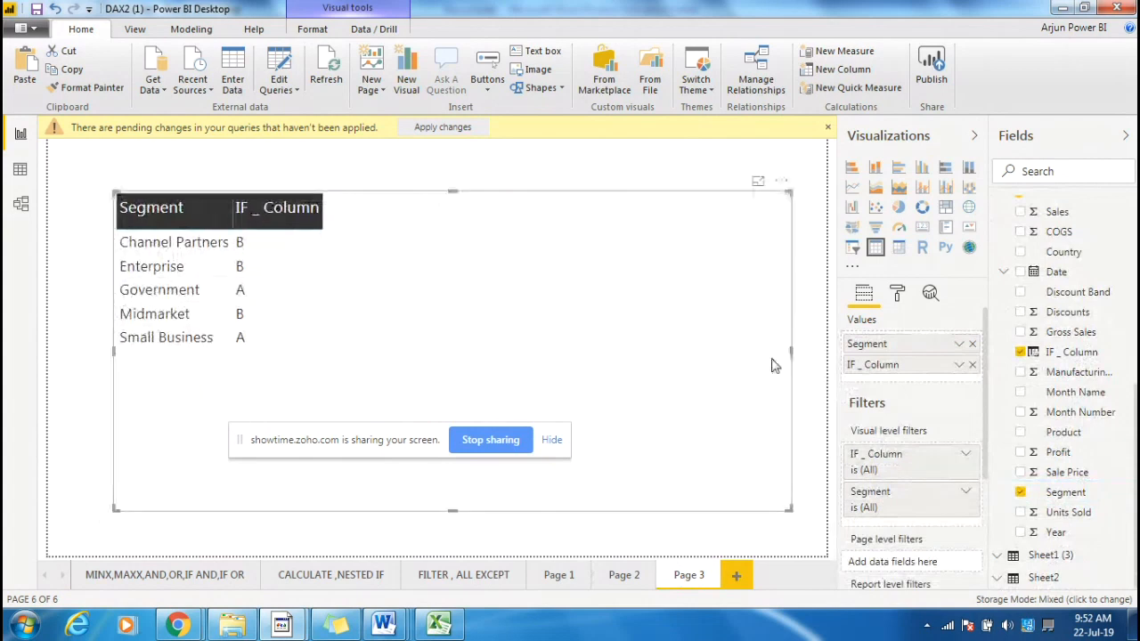
{"action": "left_click_drag", "start_coordinate": [792, 348], "coordinate": [522, 364]}
{"action": "left_click_drag", "start_coordinate": [421, 339], "coordinate": [471, 327]}
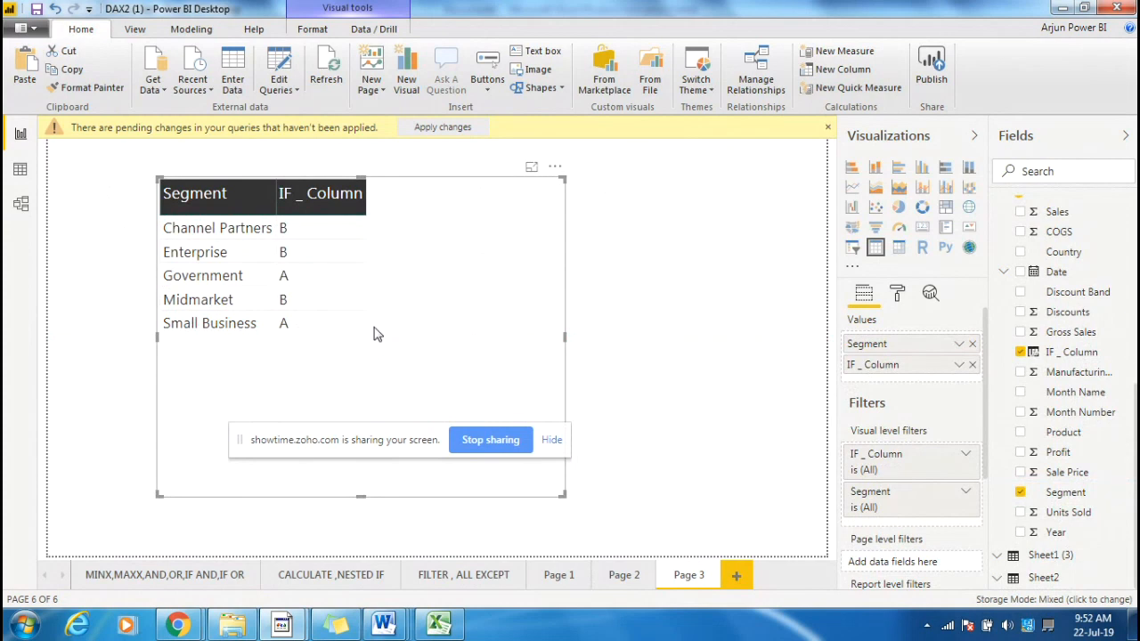
{"action": "left_click_drag", "start_coordinate": [417, 331], "coordinate": [415, 349]}
Copy the entire IF _ Column formula and paste it into Document9 in Microsoft Word.
{"action": "left_click", "coordinate": [1071, 354]}
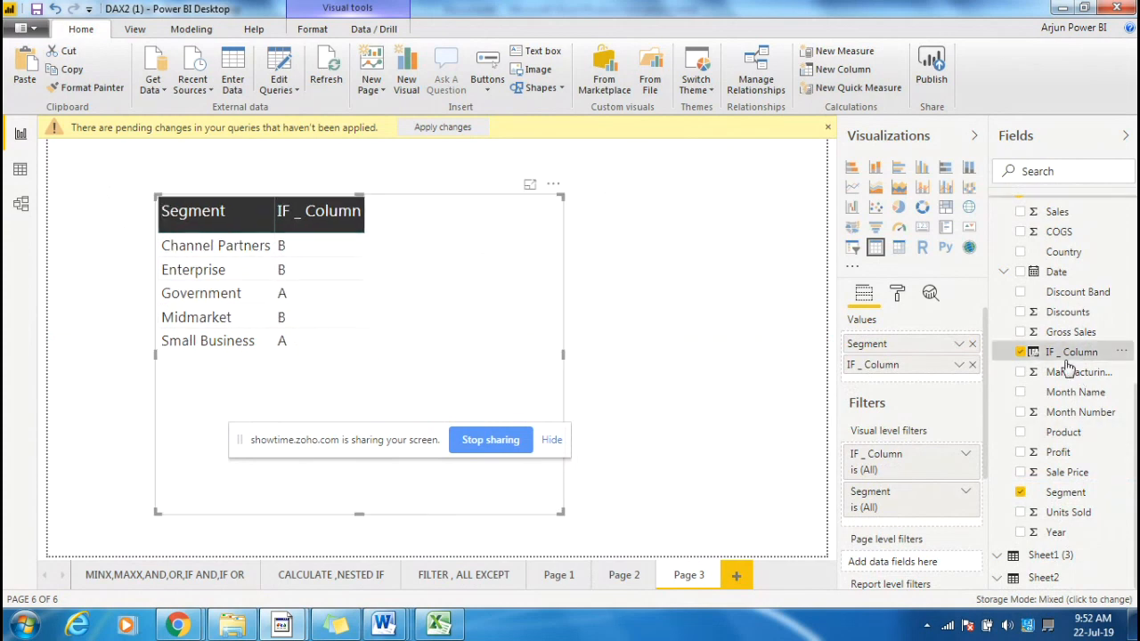
{"action": "left_click_drag", "start_coordinate": [699, 153], "coordinate": [120, 168]}
{"action": "key", "text": "ctrl+c"}
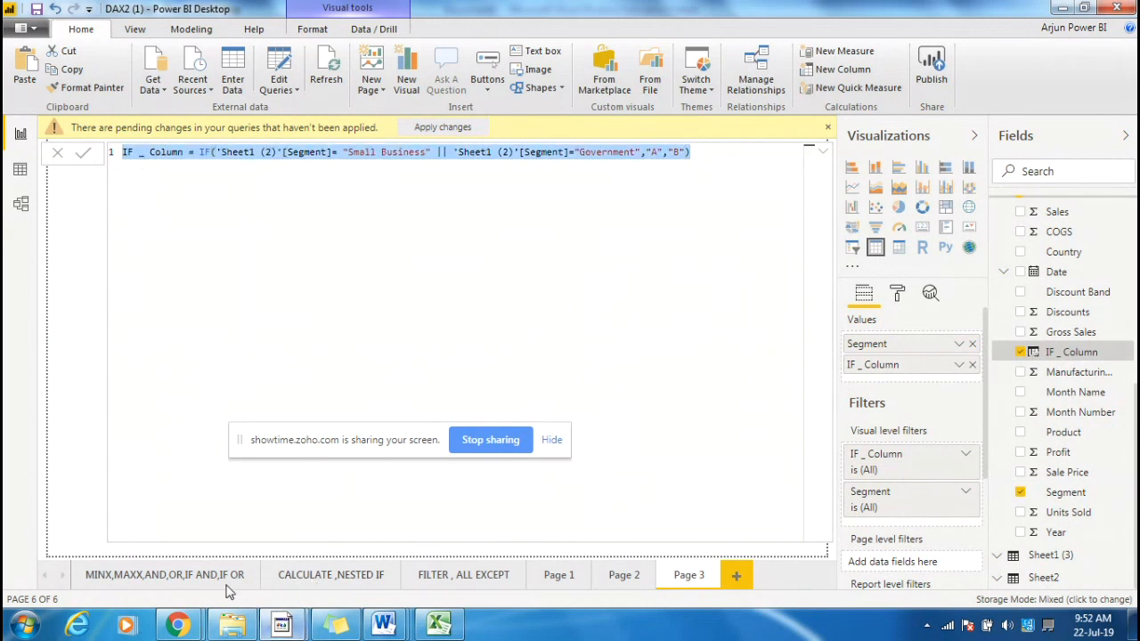
{"action": "left_click", "coordinate": [386, 623]}
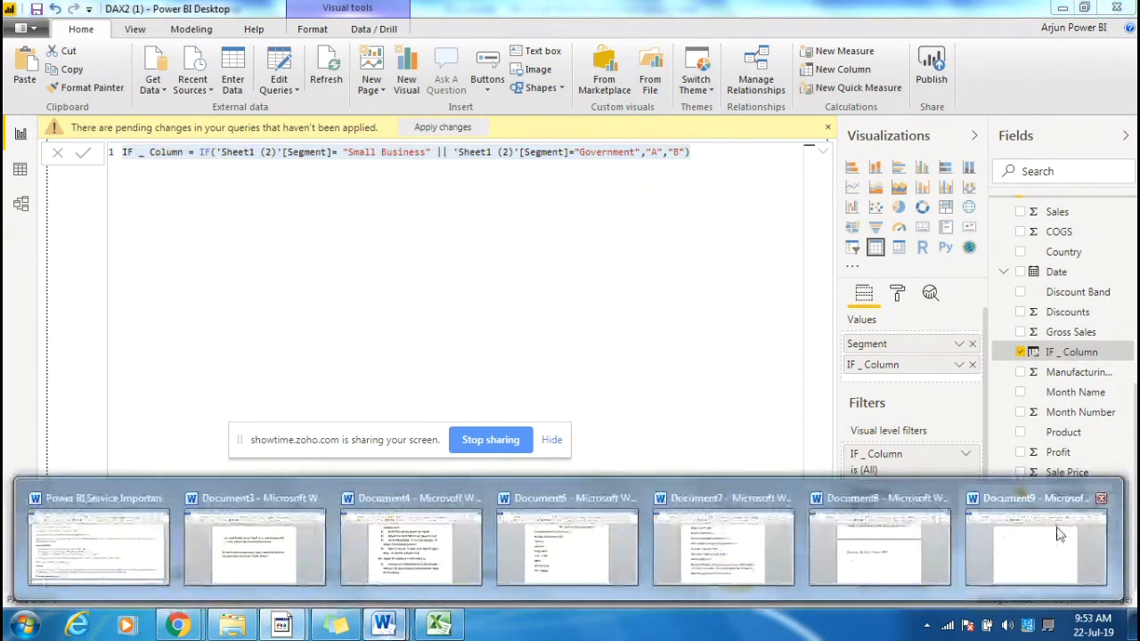
{"action": "left_click", "coordinate": [1035, 547]}
{"action": "key", "text": "ctrl+v"}
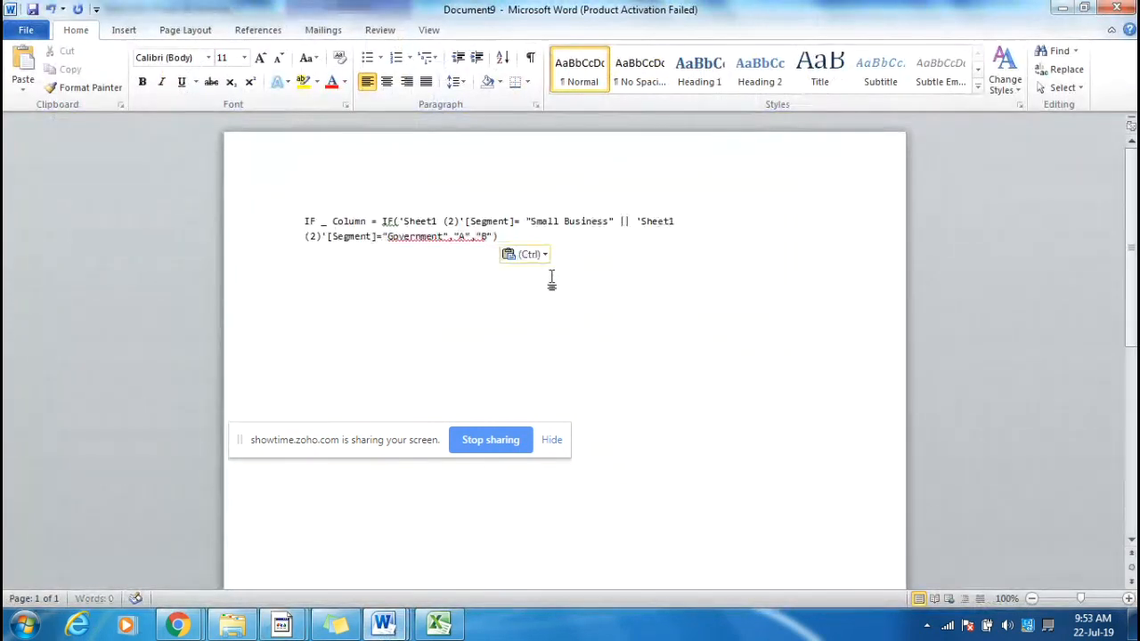
Format the pasted formula in Calibri (Body) at size 22.
{"action": "left_click_drag", "start_coordinate": [499, 237], "coordinate": [302, 227]}
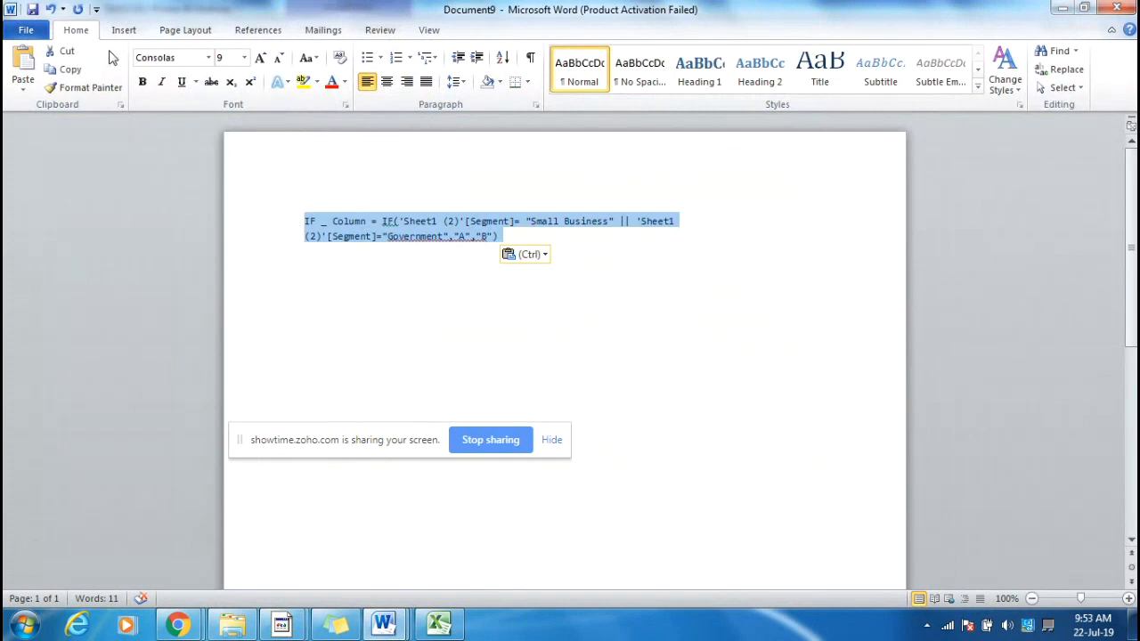
{"action": "left_click", "coordinate": [208, 57]}
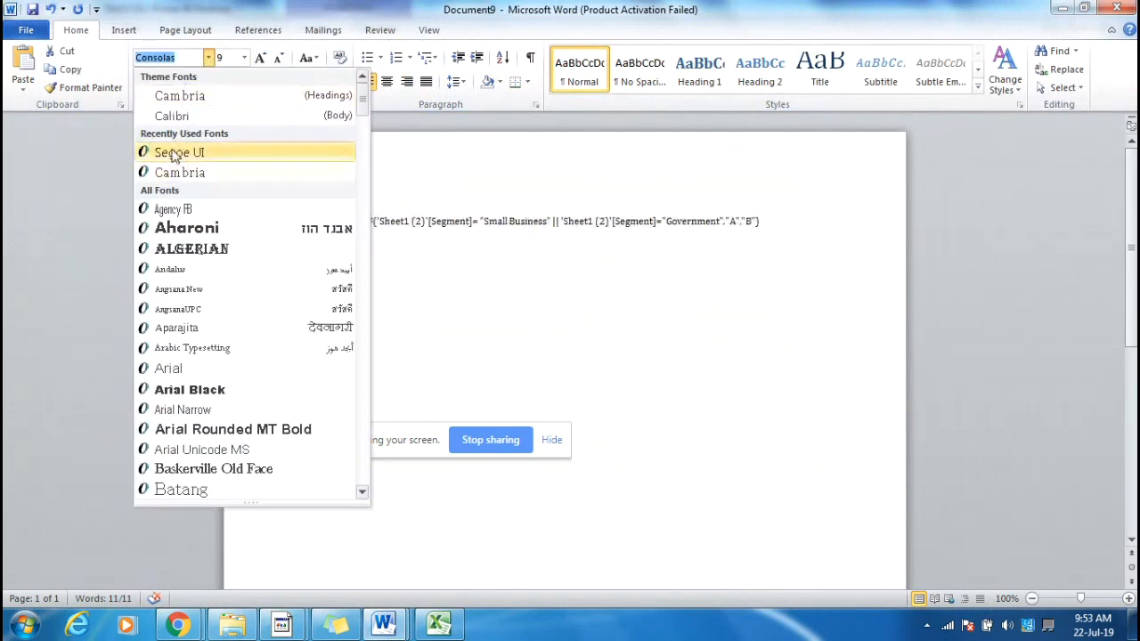
{"action": "left_click", "coordinate": [181, 116]}
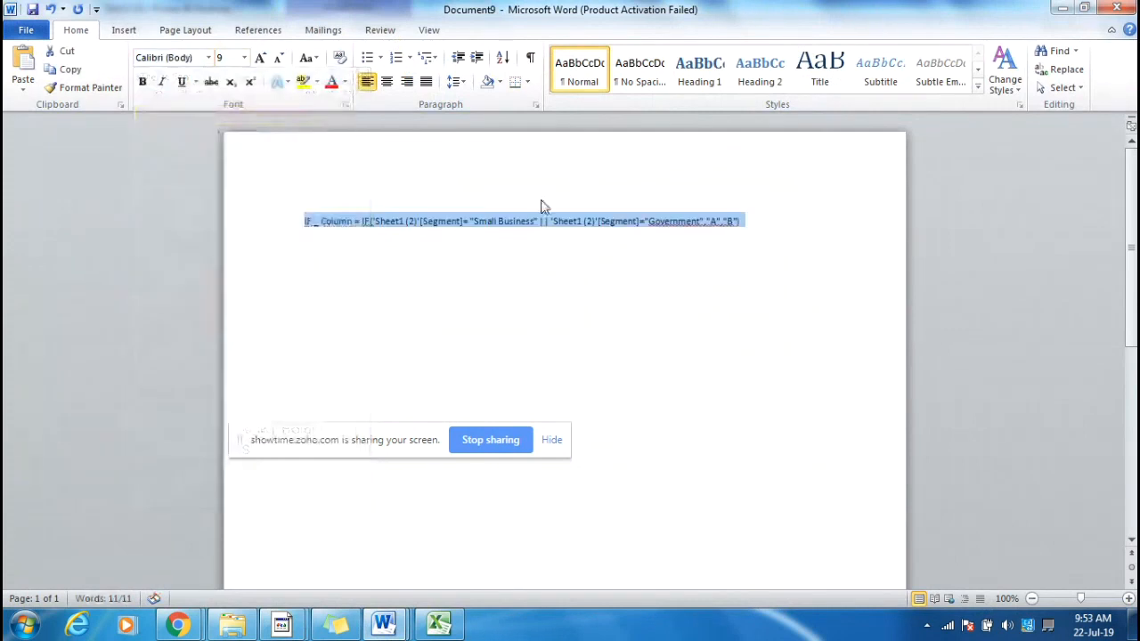
{"action": "left_click", "coordinate": [244, 57]}
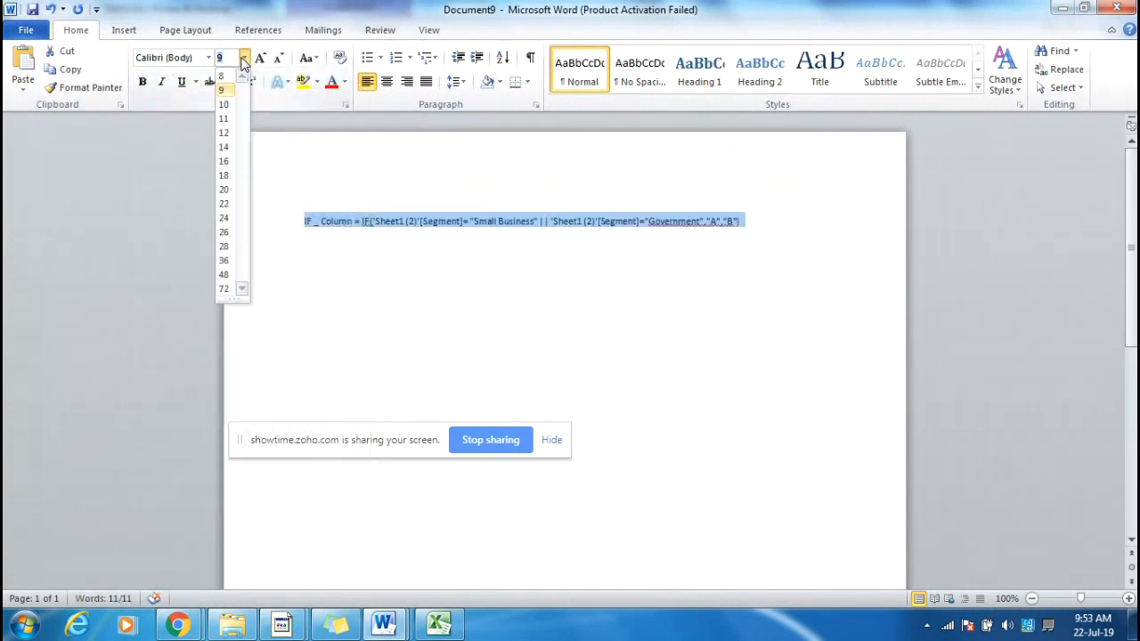
{"action": "left_click", "coordinate": [224, 204]}
{"action": "left_click", "coordinate": [722, 294]}
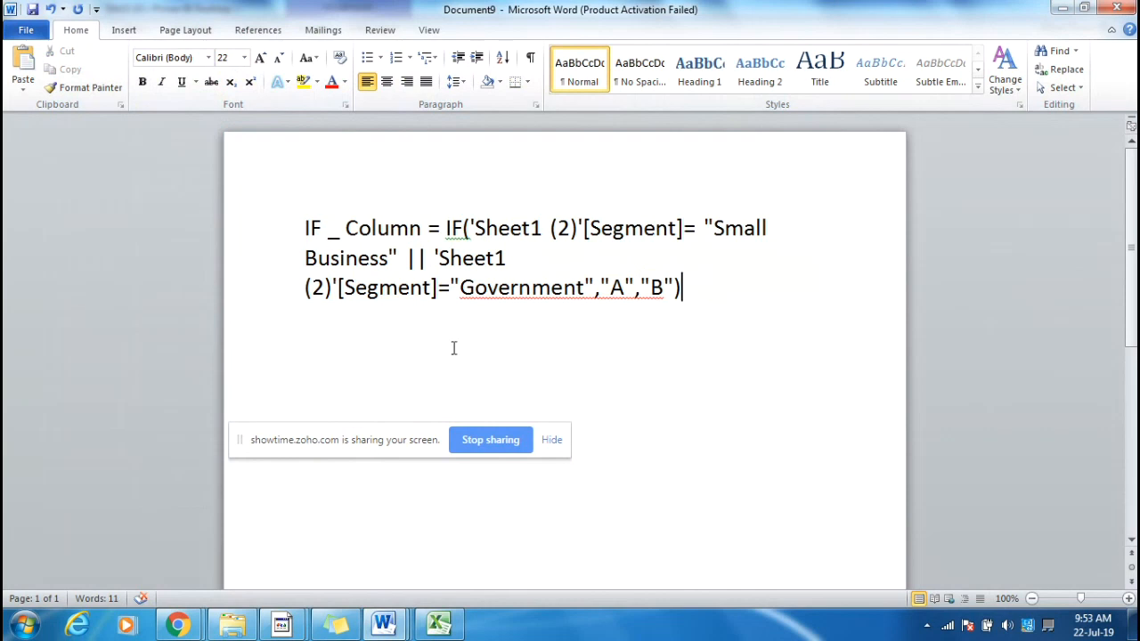
Delete the space before (2) in the formula's second condition and highlight the "A" and "B" results in turn.
{"action": "left_click", "coordinate": [303, 285]}
{"action": "key", "text": "BackSpace"}
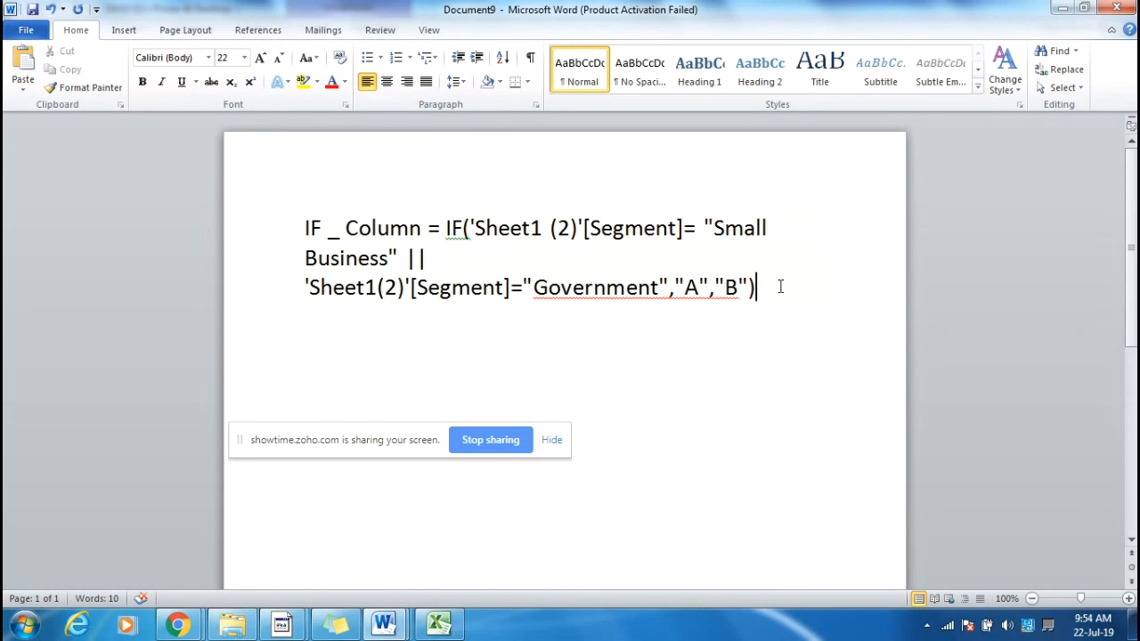
{"action": "double_click", "coordinate": [691, 288]}
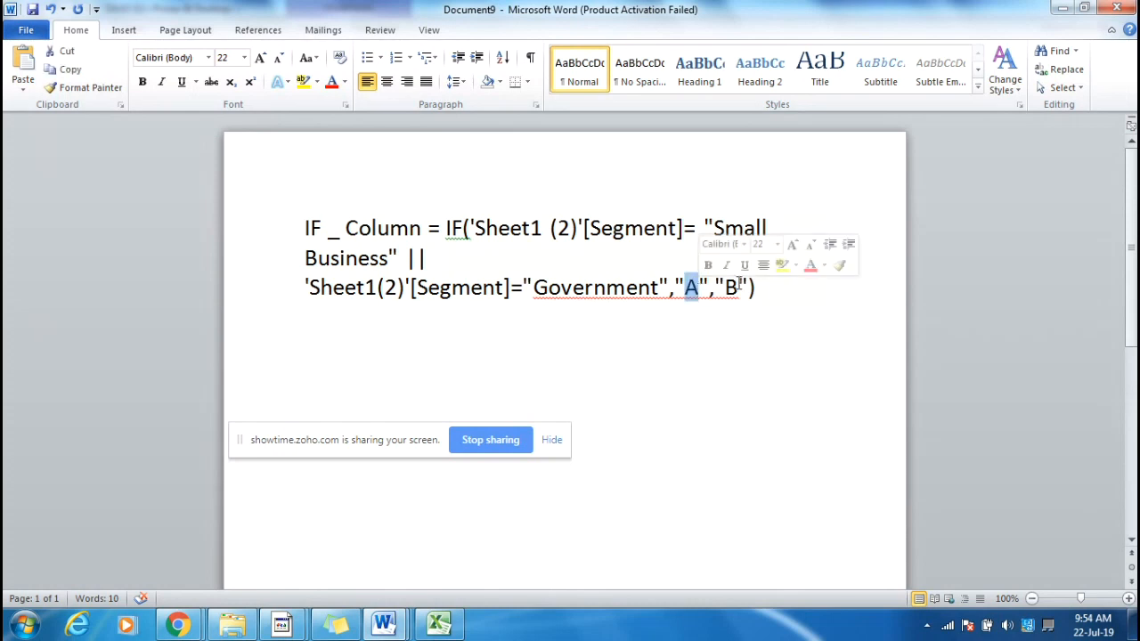
{"action": "double_click", "coordinate": [729, 287]}
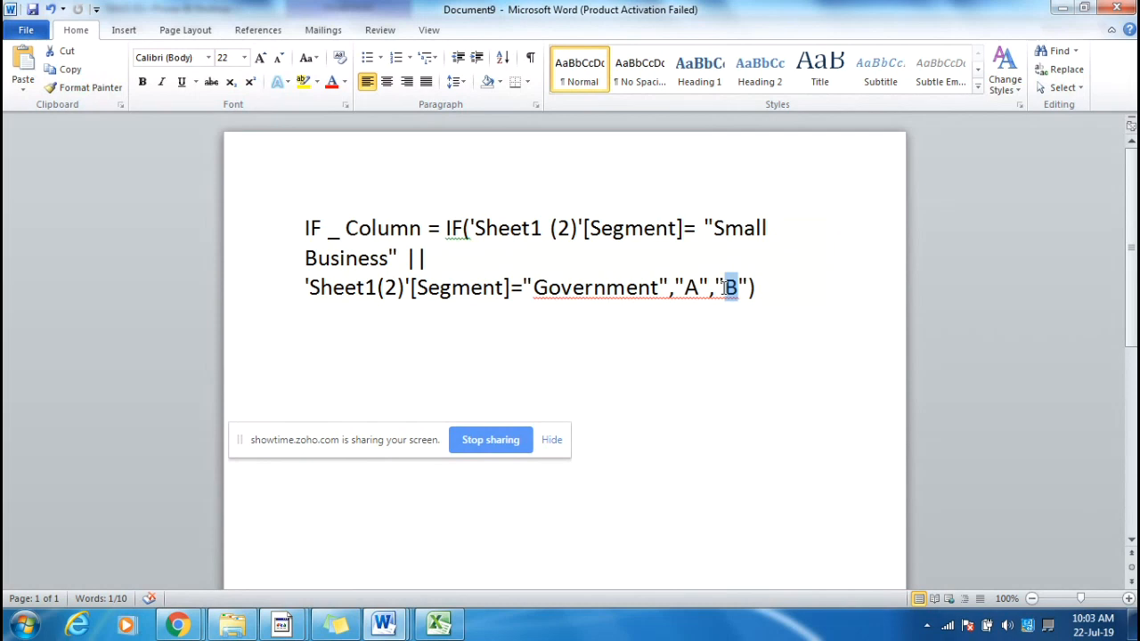
{"action": "left_click", "coordinate": [619, 394]}
Duplicate the whole IF _ Column formula below the original, separated by a blank line.
{"action": "left_click_drag", "start_coordinate": [801, 296], "coordinate": [298, 244]}
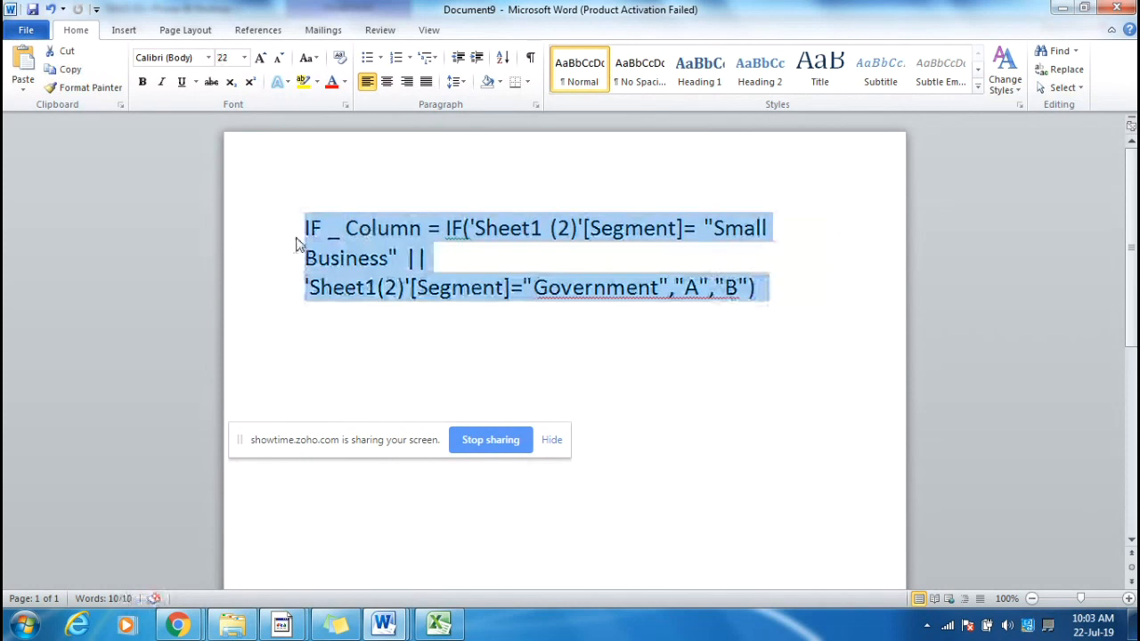
{"action": "left_click", "coordinate": [787, 291]}
{"action": "key", "text": "Return"}
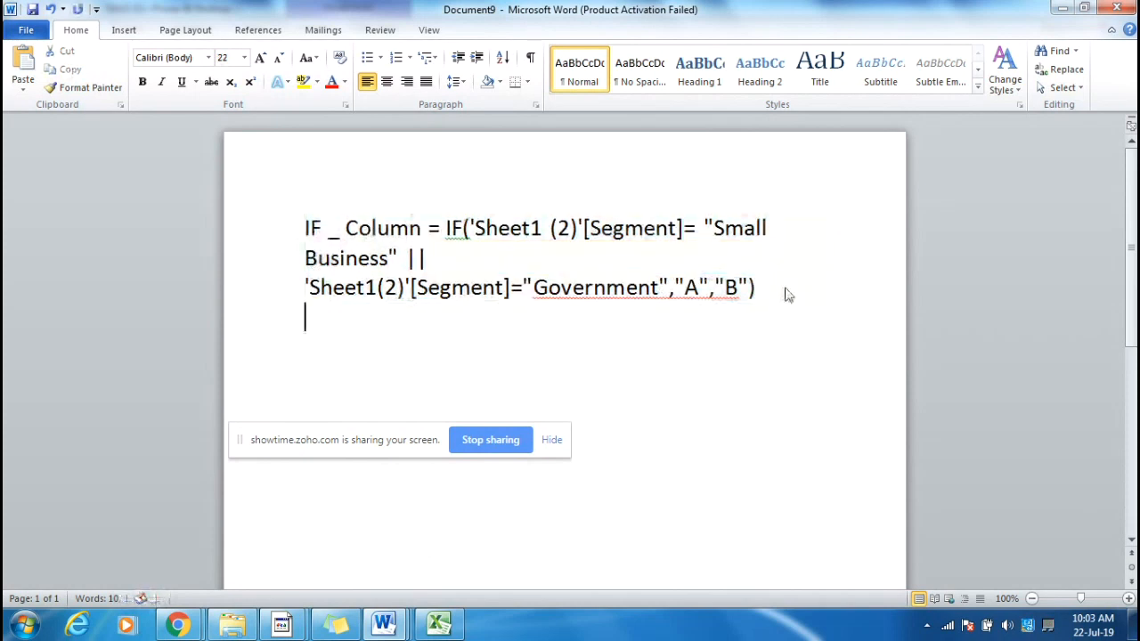
{"action": "key", "text": "Return"}
{"action": "type", "text": "IF _ Column = IF('Sheet1 (2)'[Segment]= \"Small Business\" || 'Sheet1(2)'[Segment]=\"Government\",\"A\",\"B\")"}
Change the duplicated formula's results to "1" and "2" and select that formula.
{"action": "left_click_drag", "start_coordinate": [702, 424], "coordinate": [685, 404]}
{"action": "left_click", "coordinate": [698, 409]}
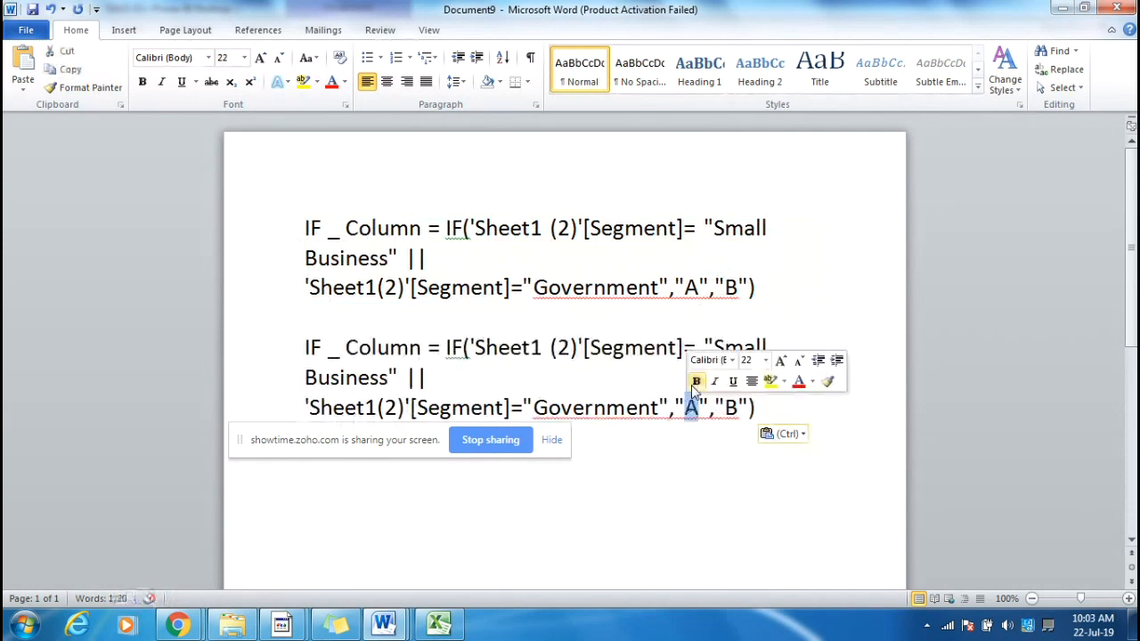
{"action": "type", "text": "1"}
{"action": "left_click_drag", "start_coordinate": [735, 407], "coordinate": [723, 406]}
{"action": "type", "text": "2"}
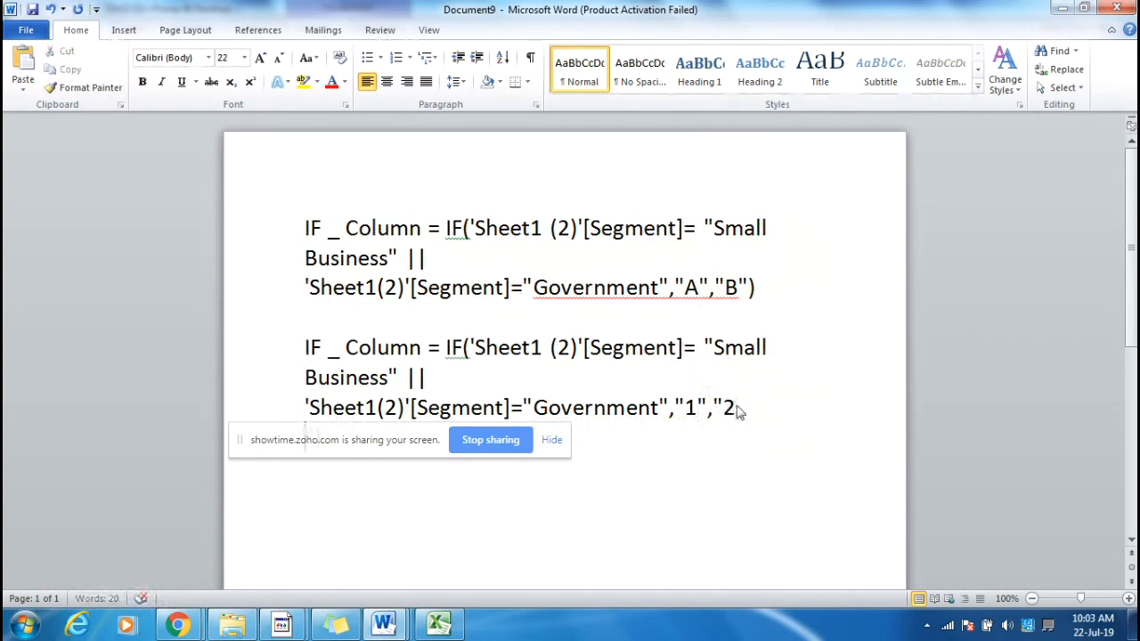
{"action": "key", "text": "ctrl+z"}
{"action": "type", "text": "2"}
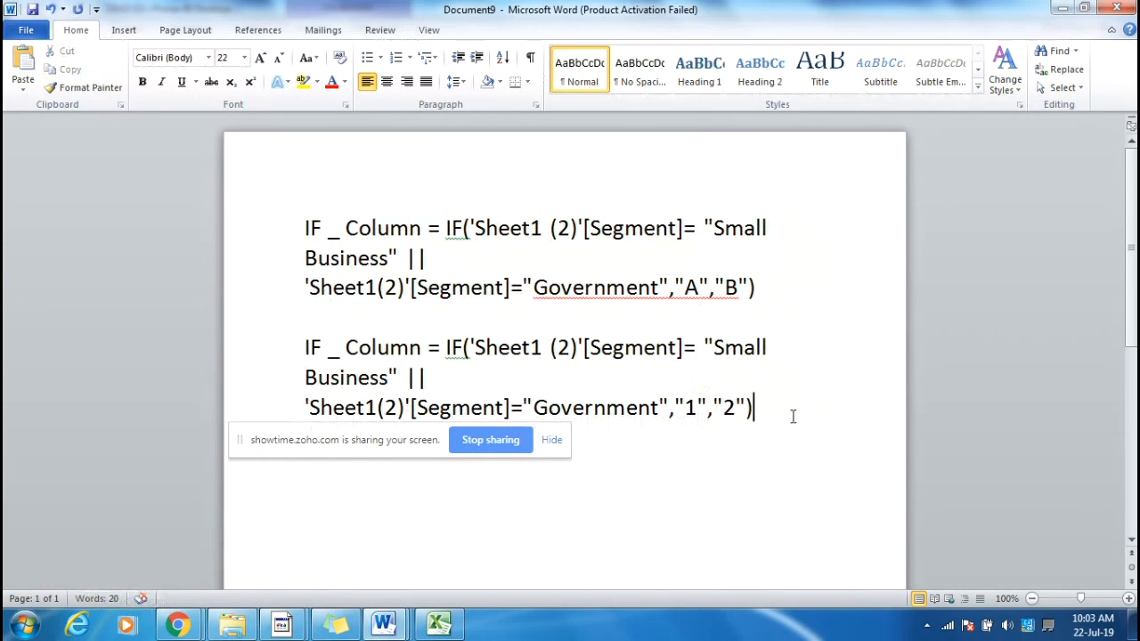
{"action": "left_click_drag", "start_coordinate": [755, 408], "coordinate": [309, 339]}
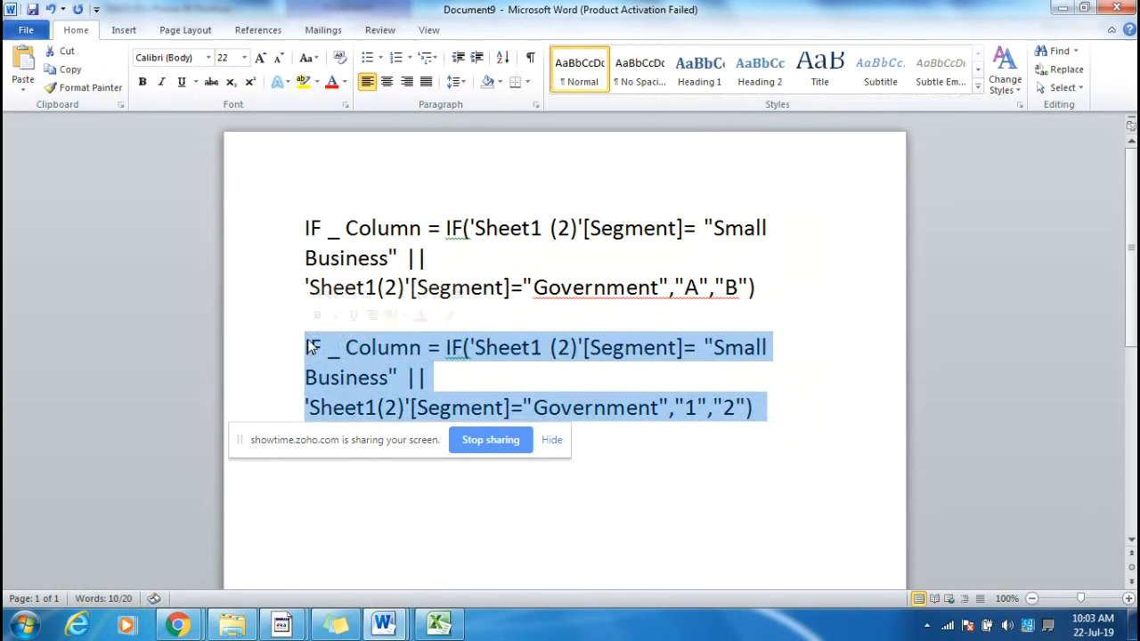
Switch to the DAX2 (1) file in Power BI Desktop, set the IF _ Column results to "1" and "2", and commit the formula.
{"action": "left_click", "coordinate": [322, 628]}
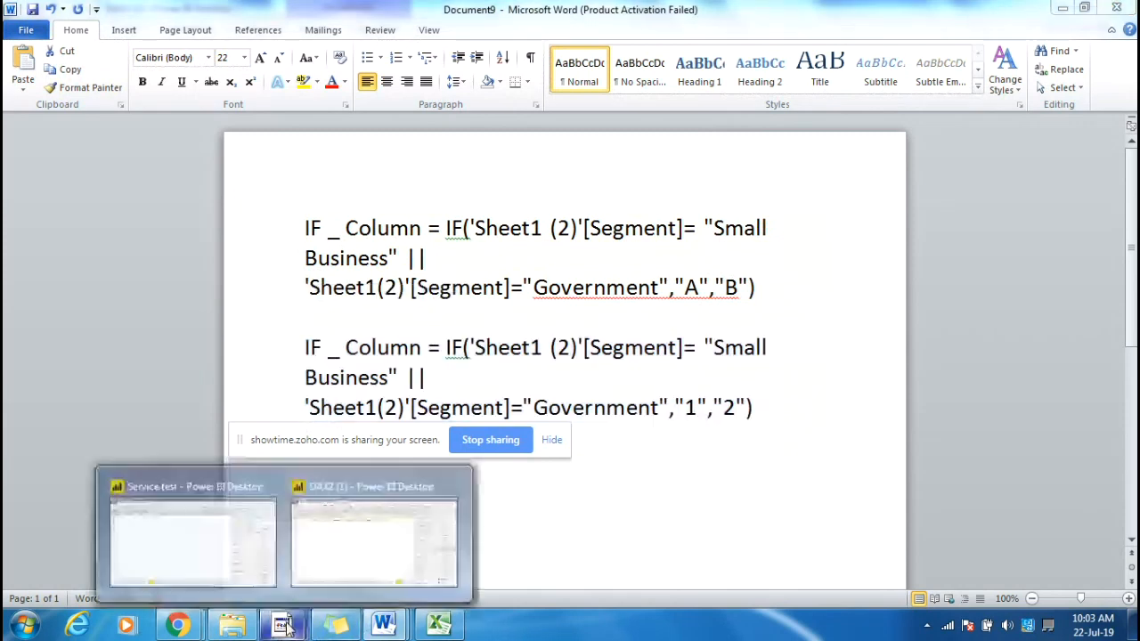
{"action": "left_click", "coordinate": [354, 538]}
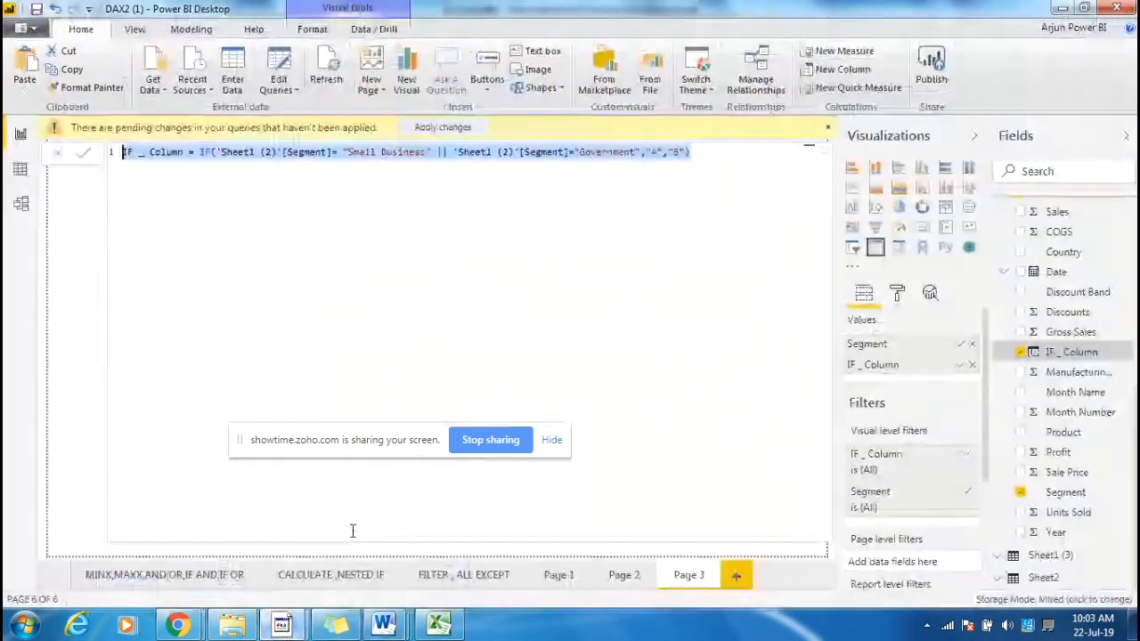
{"action": "double_click", "coordinate": [676, 152]}
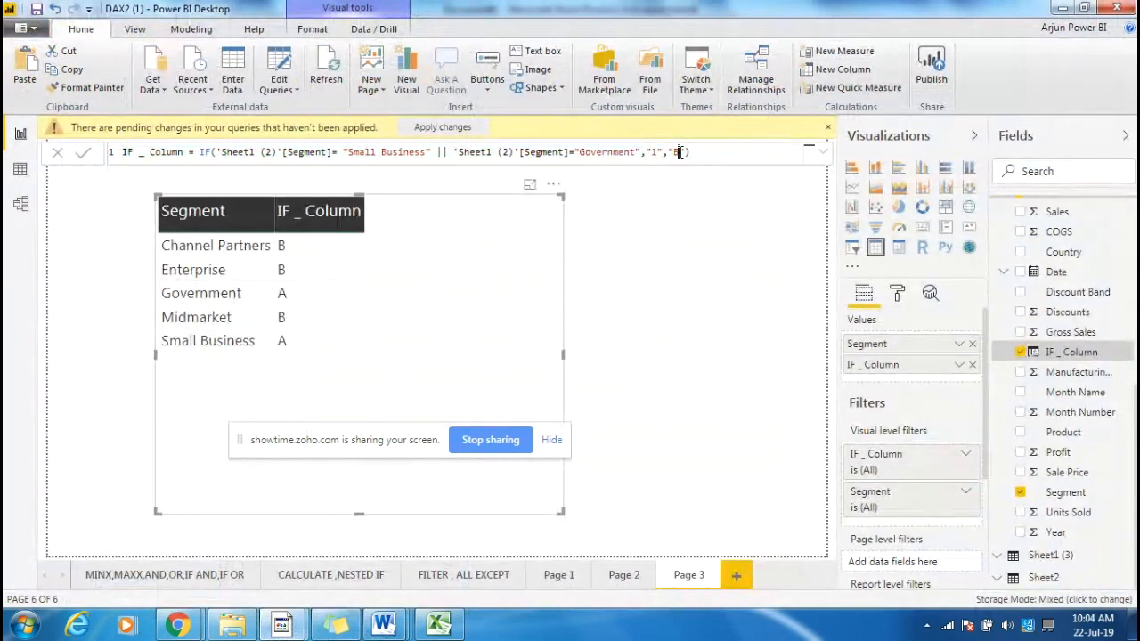
{"action": "type", "text": "2"}
{"action": "left_click", "coordinate": [726, 155]}
{"action": "key", "text": "Return"}
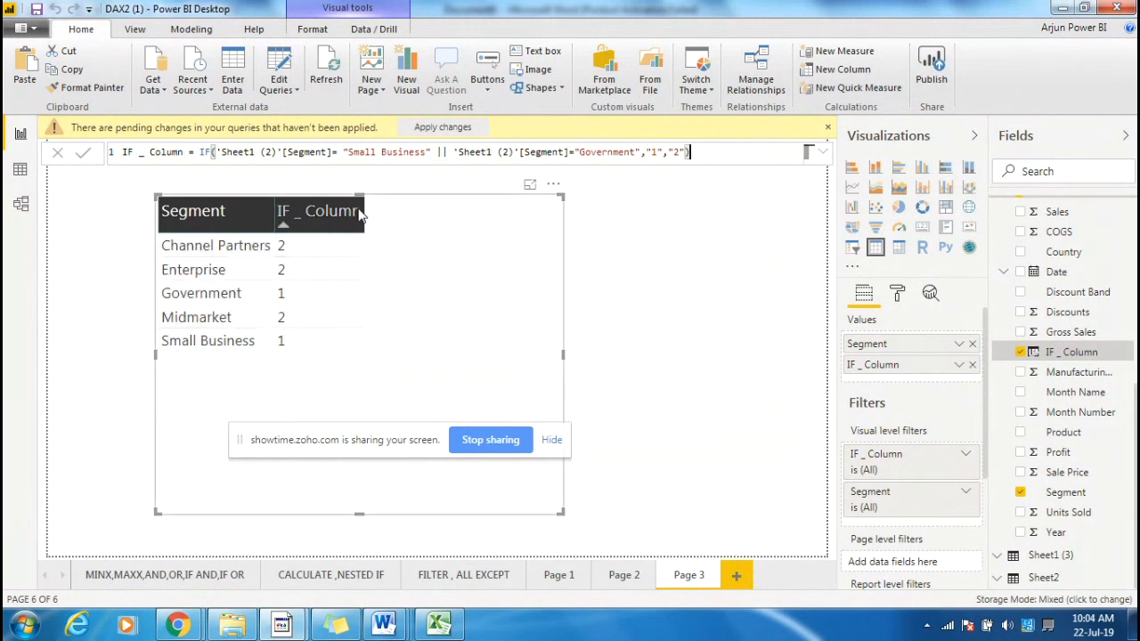
Remove the quotation marks around 1 and 2 in the IF _ Column formula, commit it, and shift the table slightly.
{"action": "left_click", "coordinate": [664, 151]}
{"action": "key", "text": "BackSpace"}
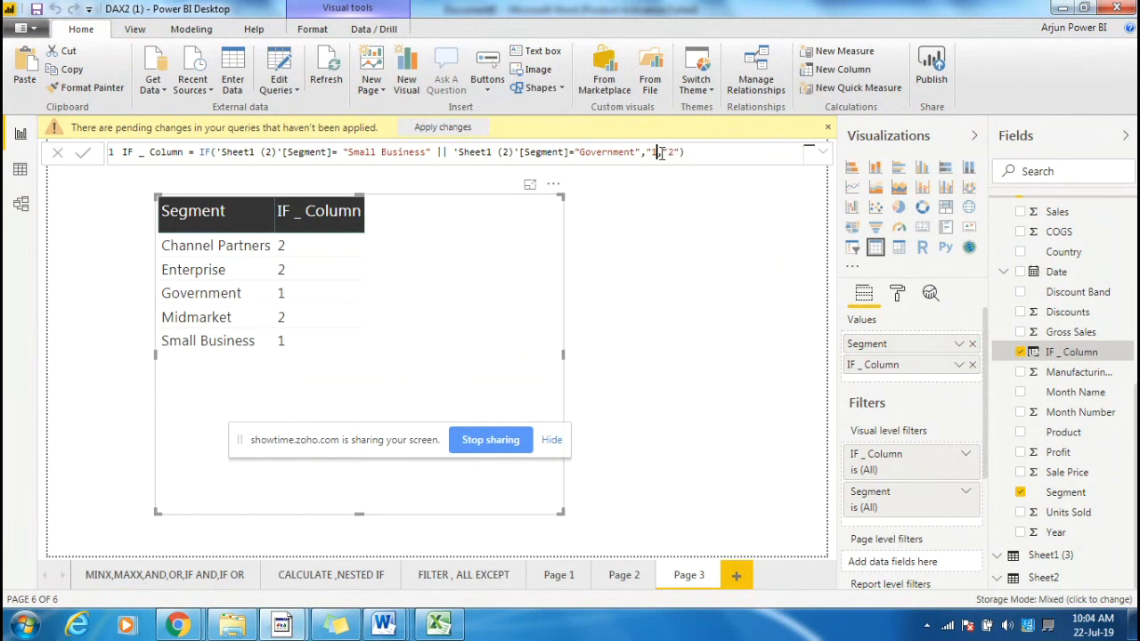
{"action": "left_click", "coordinate": [653, 151]}
{"action": "key", "text": "BackSpace"}
{"action": "left_click", "coordinate": [672, 151]}
{"action": "key", "text": "BackSpace"}
{"action": "left_click", "coordinate": [663, 152]}
{"action": "key", "text": "BackSpace"}
{"action": "key", "text": "Return"}
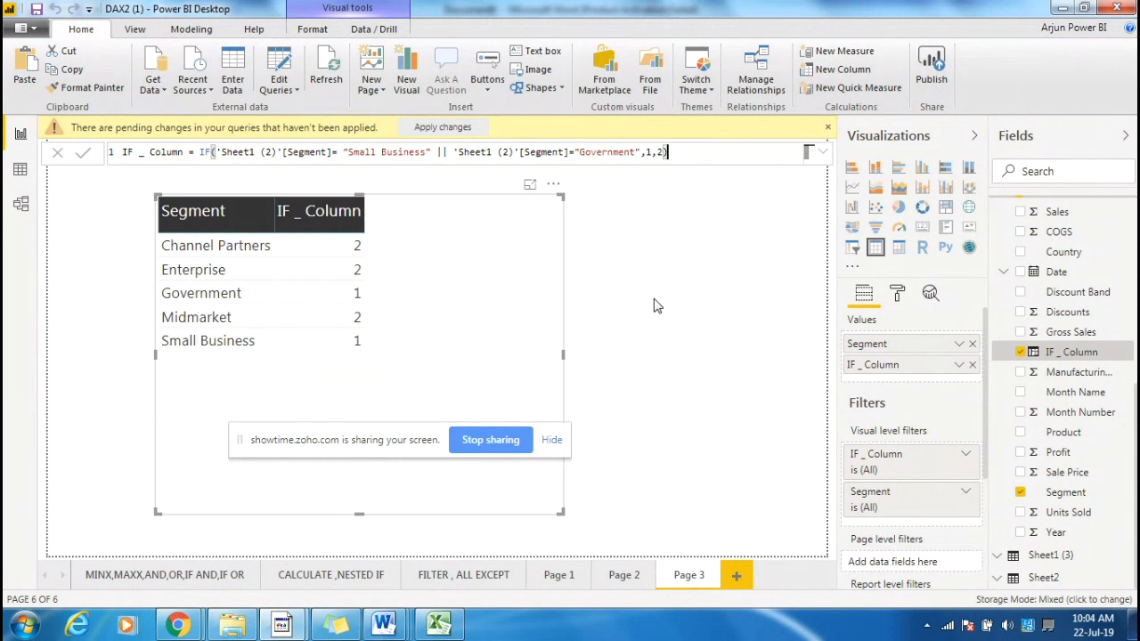
{"action": "left_click_drag", "start_coordinate": [410, 408], "coordinate": [421, 427]}
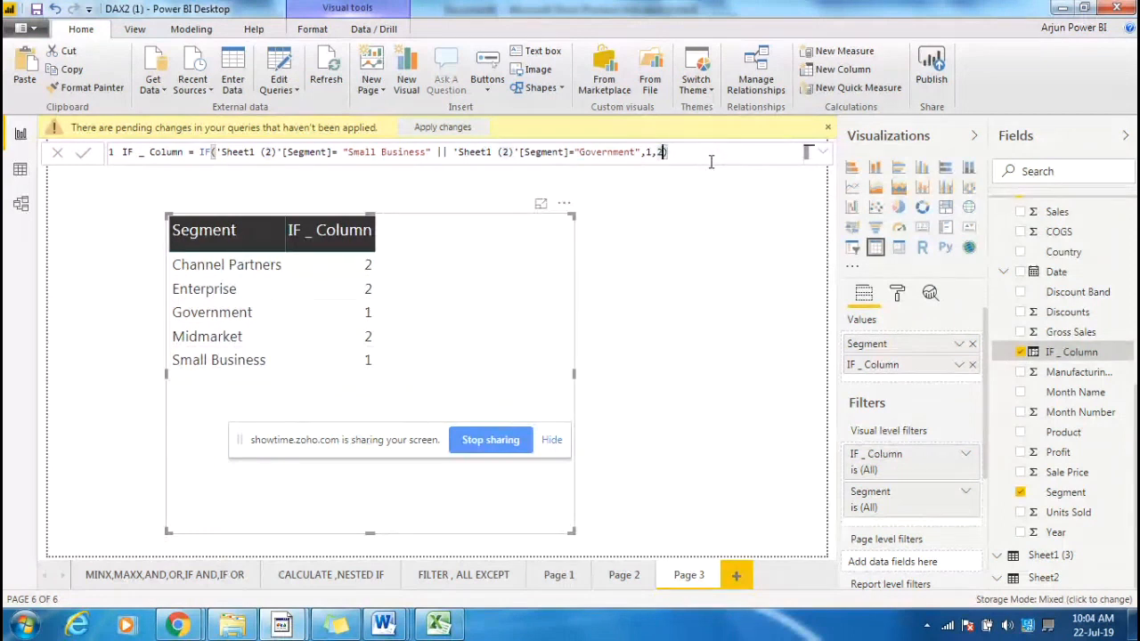
Delete the results 1 and 2 from the IF _ Column formula and enter SUM(Sheet1[ Sales]) as the true result.
{"action": "key", "text": "BackSpace"}
{"action": "key", "text": "BackSpace"}
{"action": "key", "text": "BackSpace"}
{"action": "key", "text": "BackSpace"}
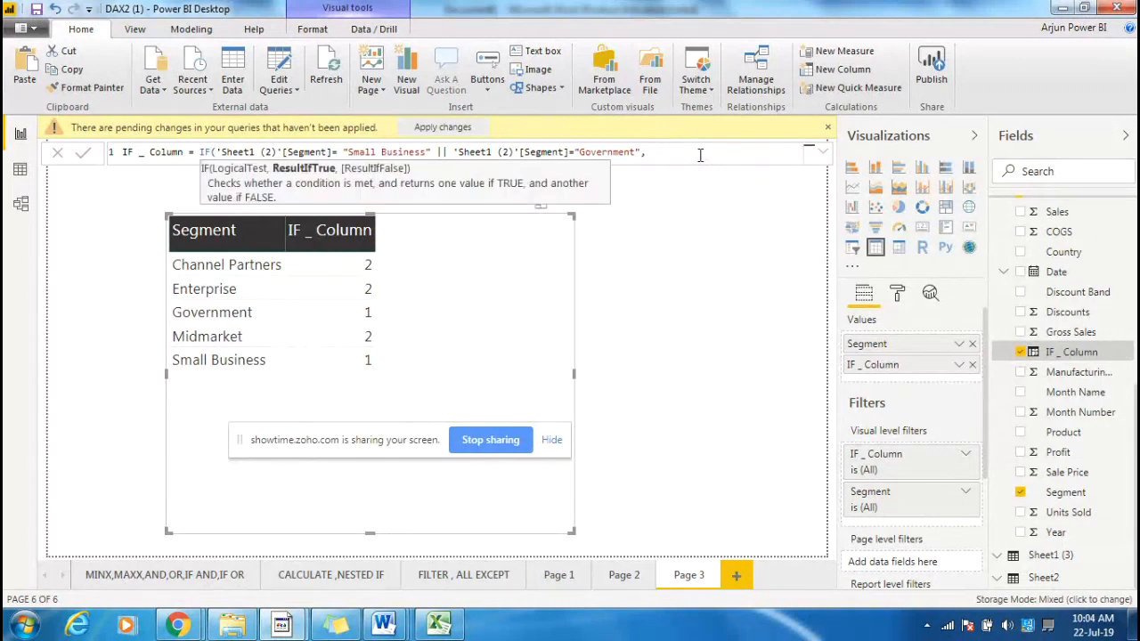
{"action": "type", "text": "SUM("}
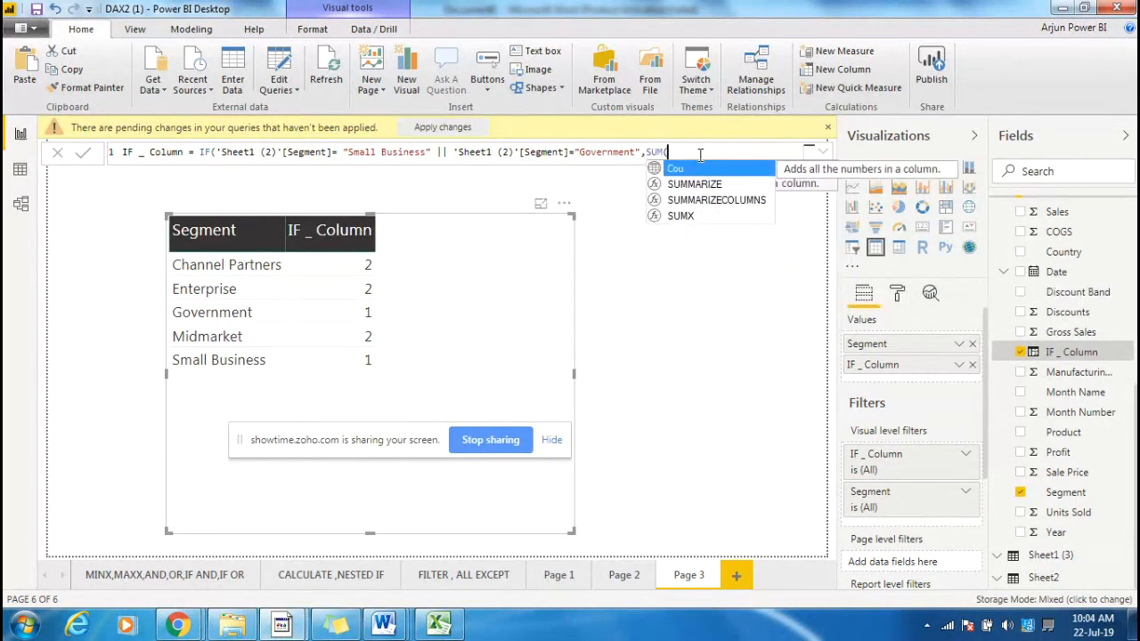
{"action": "type", "text": "sh"}
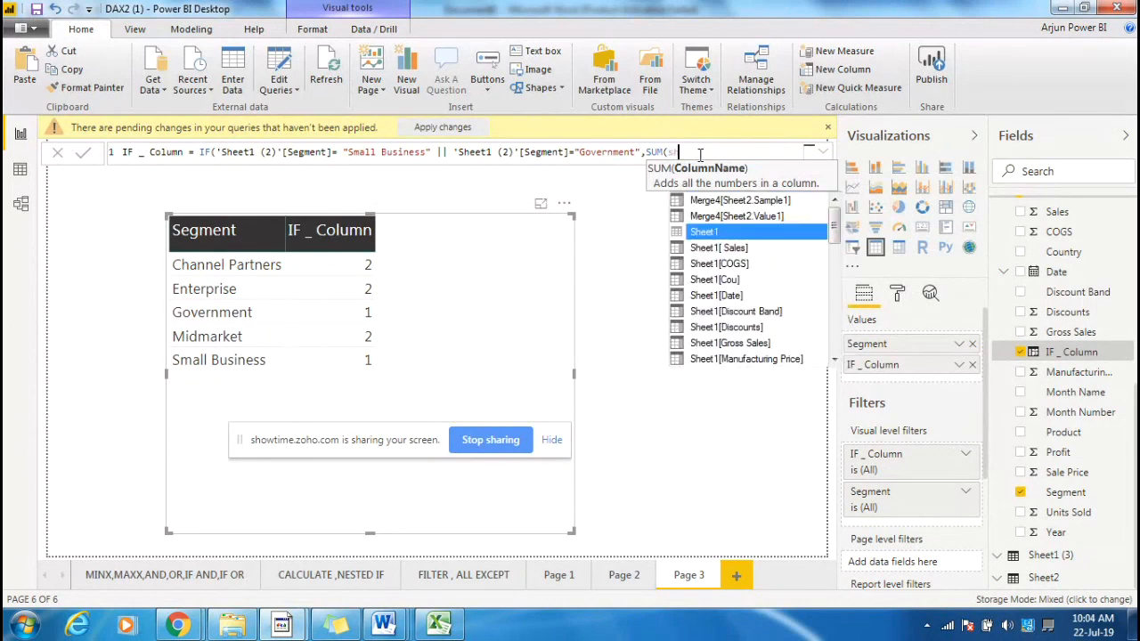
{"action": "double_click", "coordinate": [735, 251]}
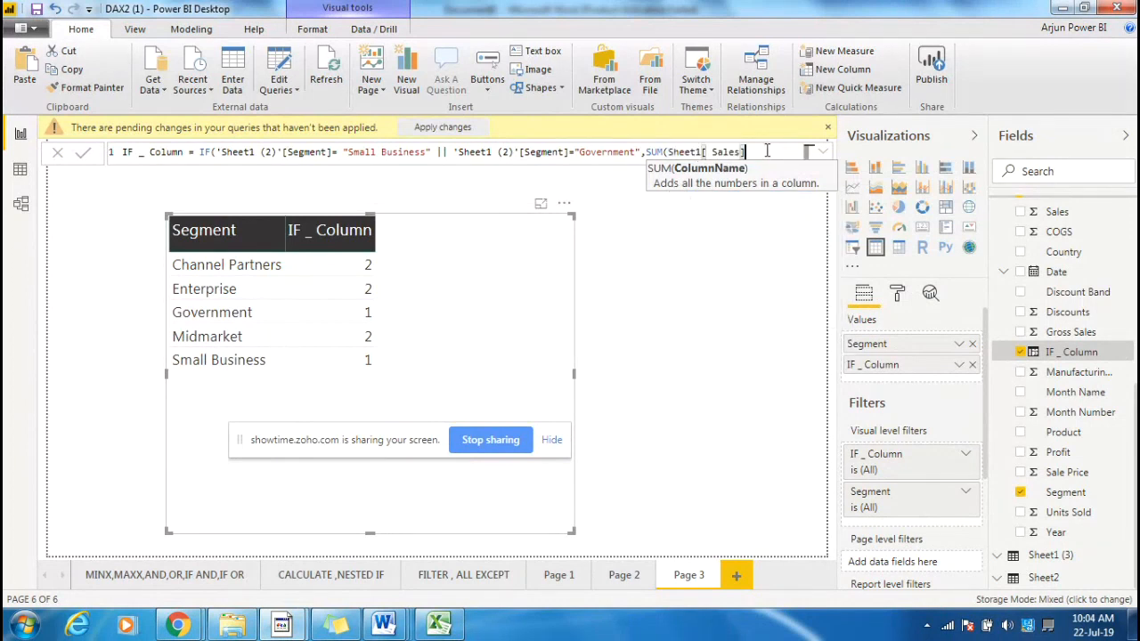
{"action": "type", "text": ","}
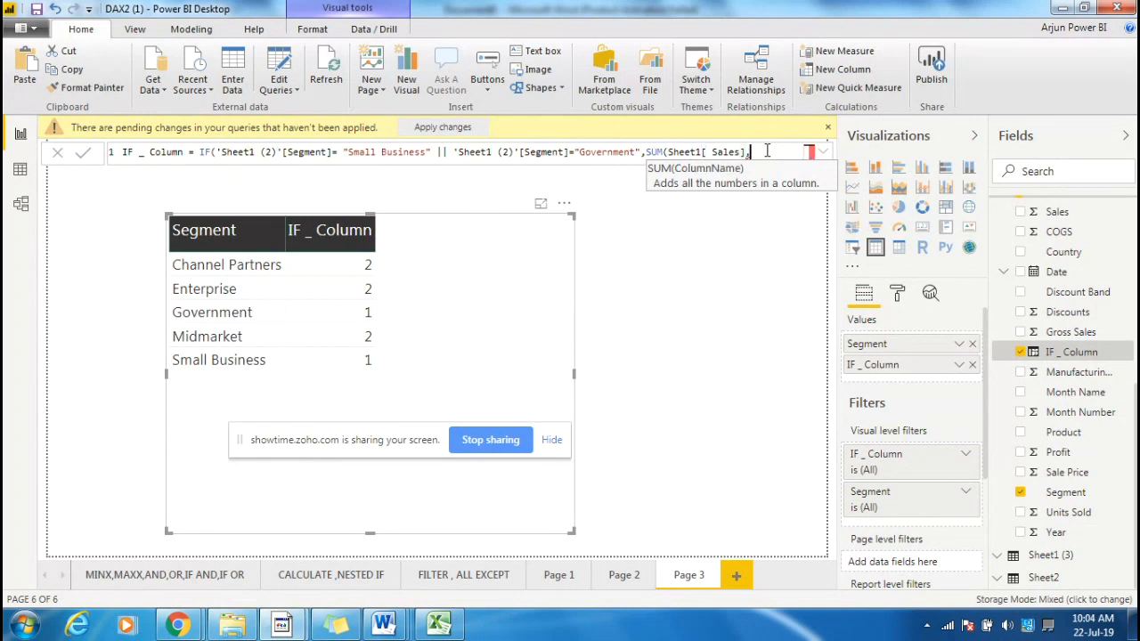
{"action": "key", "text": "BackSpace"}
{"action": "type", "text": ")"}
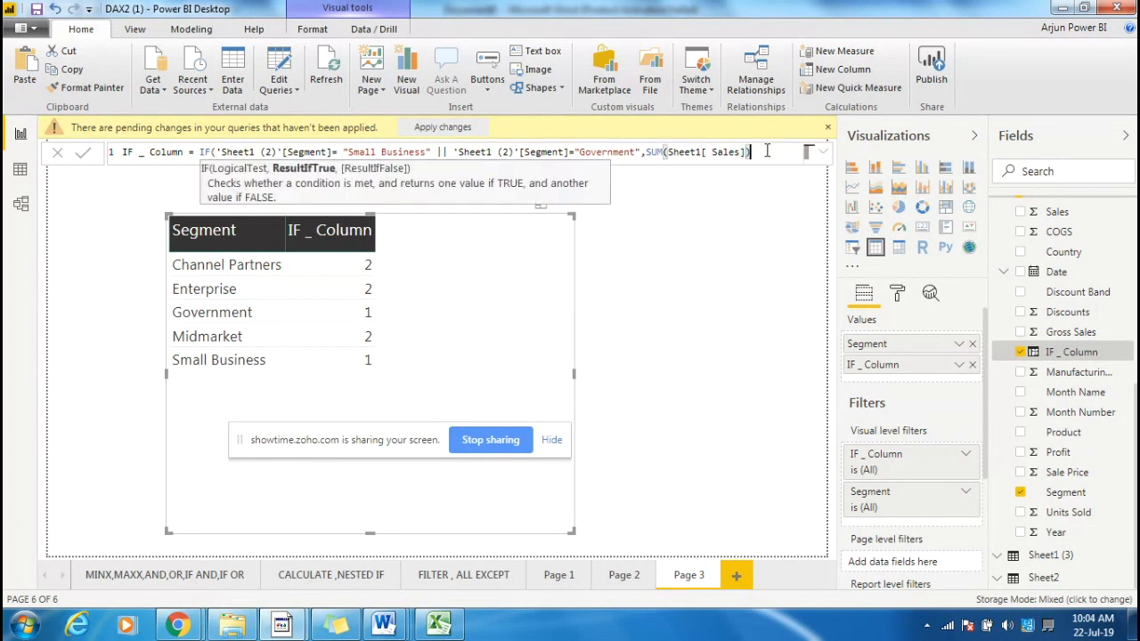
Add SUM('Sheet1 (2)'[Discounts]) as the false result, close the IF function and commit the formula.
{"action": "type", "text": ",su"}
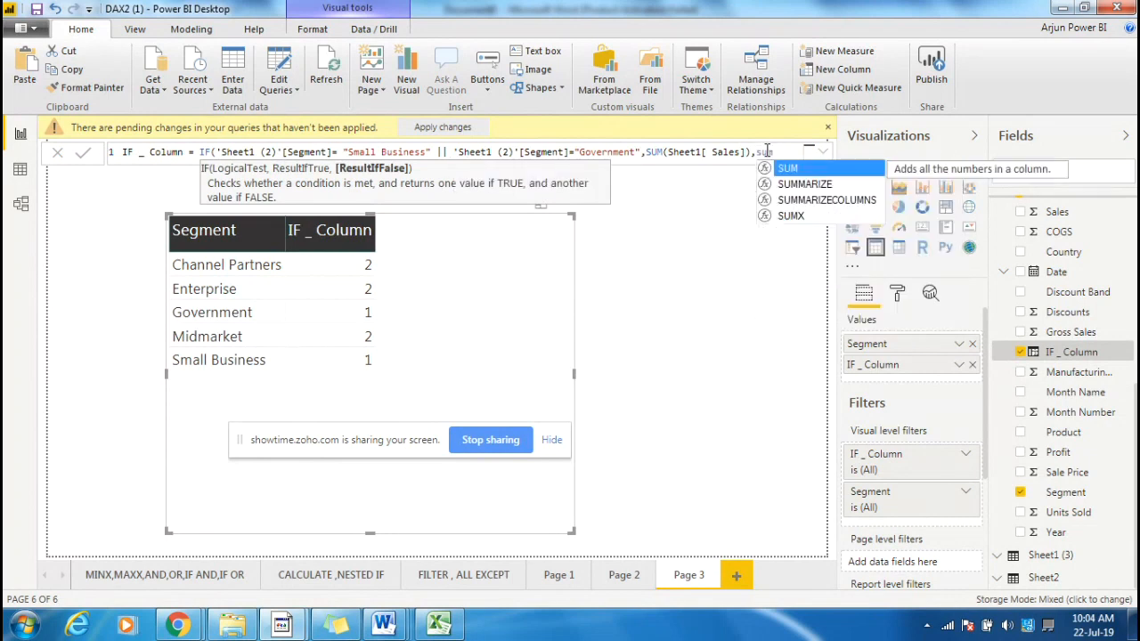
{"action": "key", "text": "Tab"}
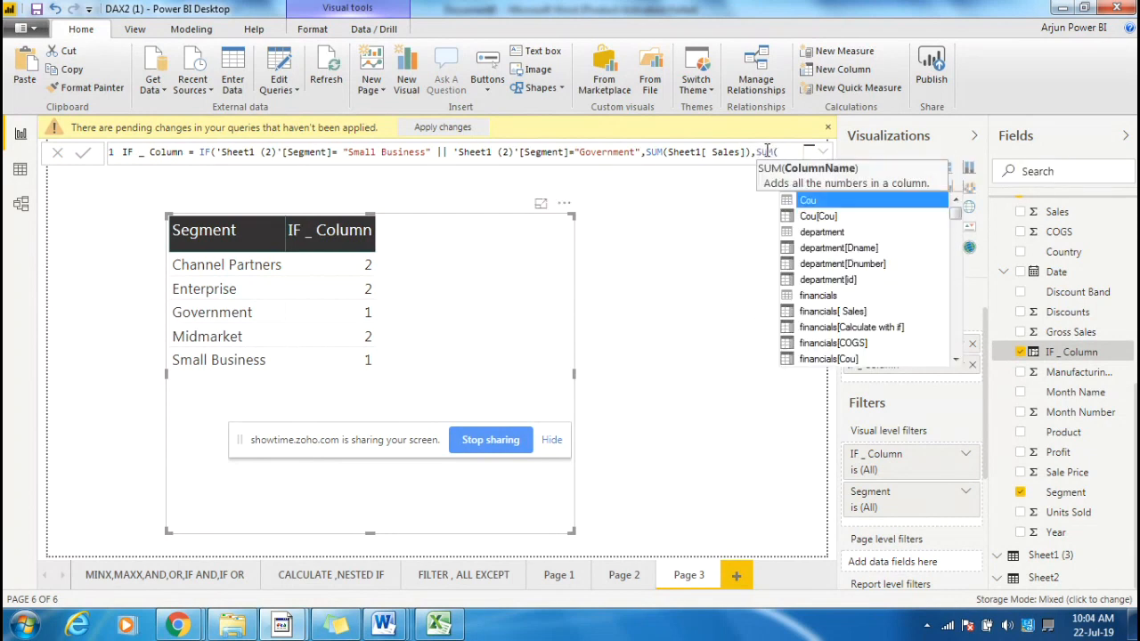
{"action": "left_click_drag", "start_coordinate": [954, 218], "coordinate": [949, 352]}
{"action": "left_click", "coordinate": [841, 313]}
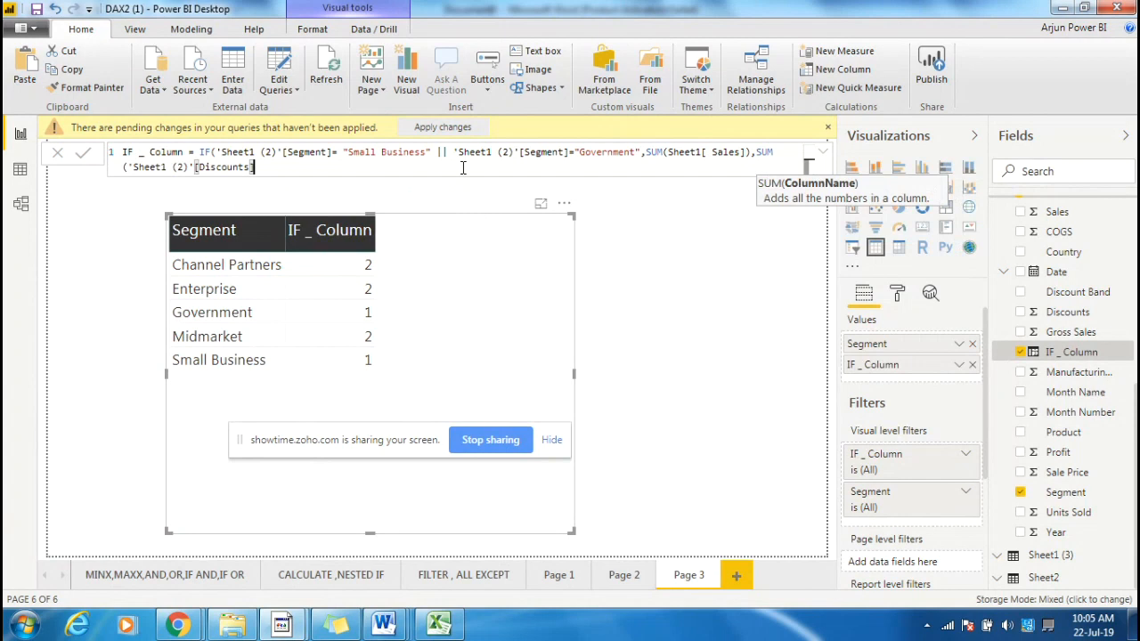
{"action": "type", "text": "))"}
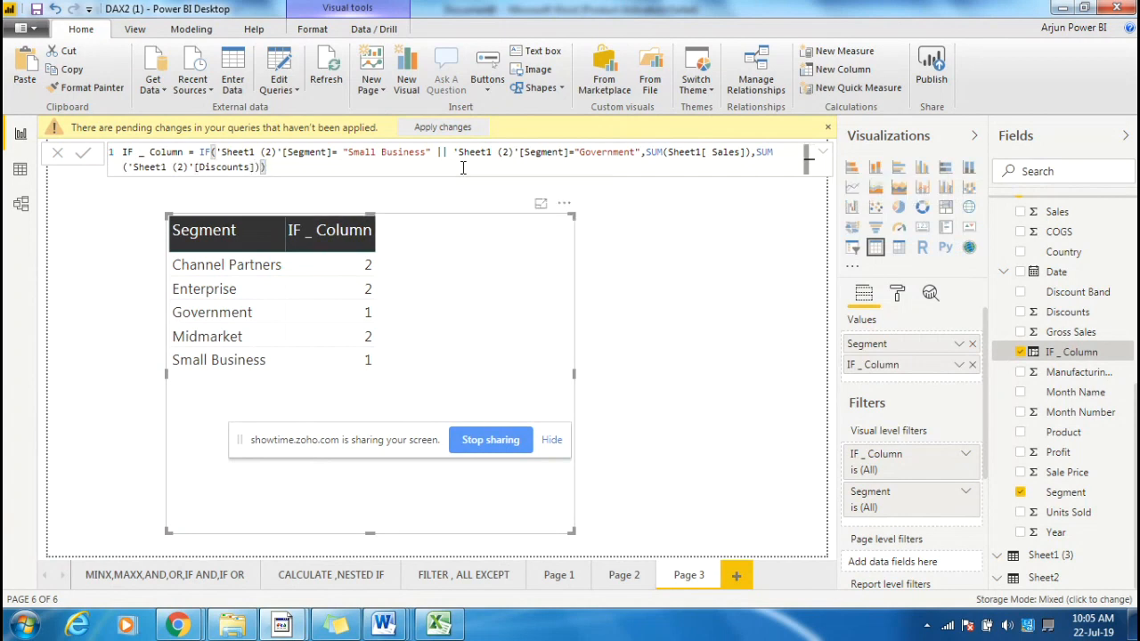
{"action": "key", "text": "Return"}
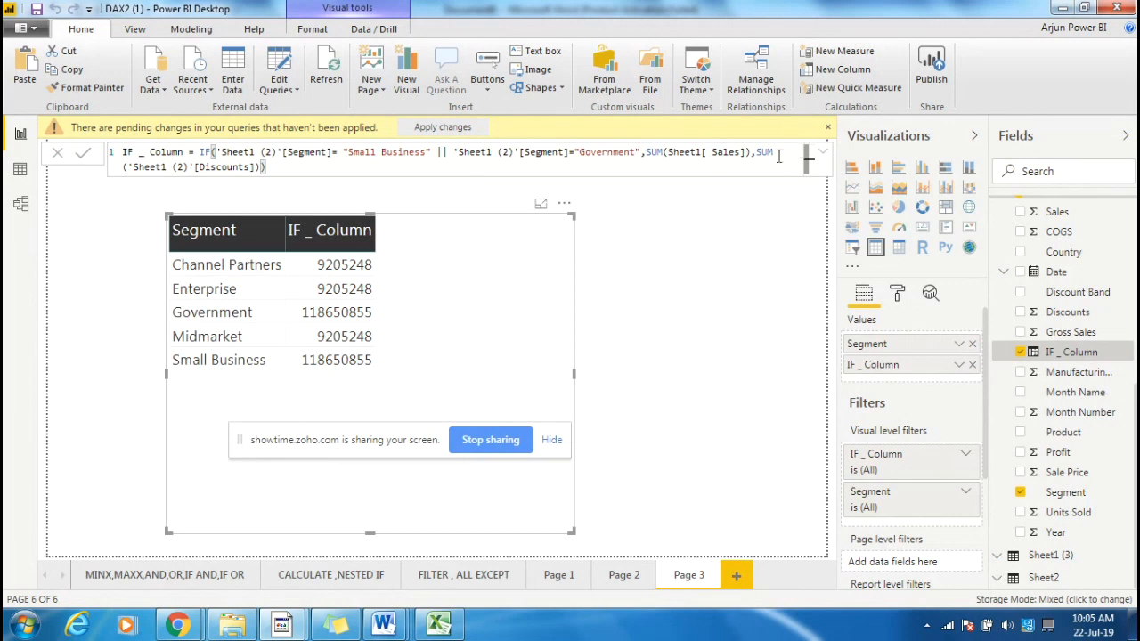
Compare the formula's Small Business condition and Discounts result with the Small Business value in the table.
{"action": "left_click_drag", "start_coordinate": [348, 156], "coordinate": [426, 156]}
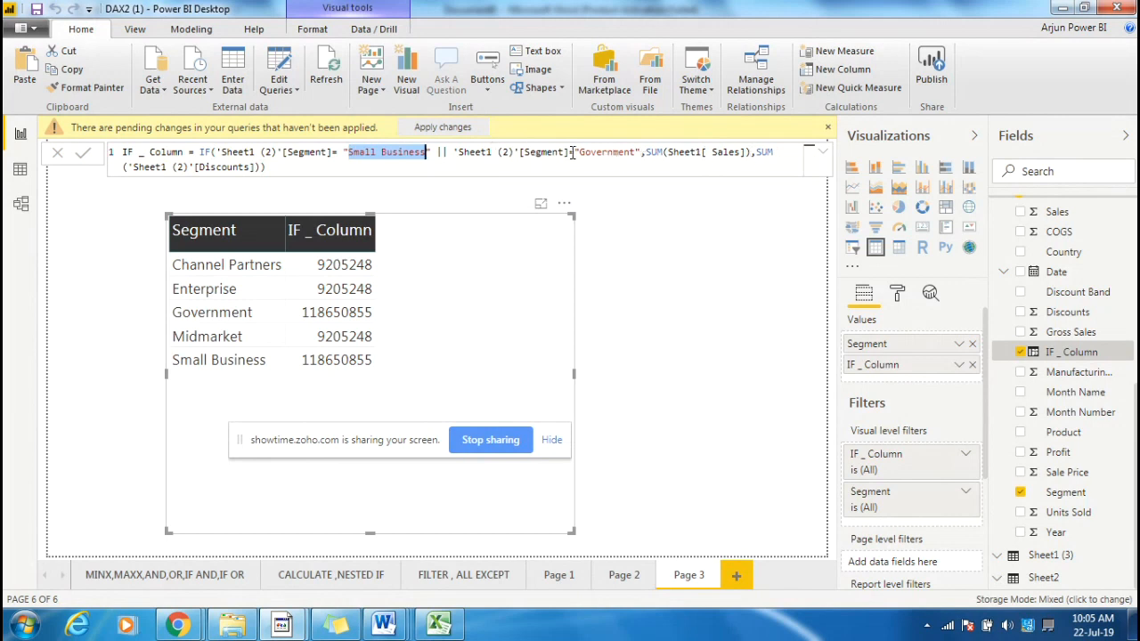
{"action": "left_click", "coordinate": [281, 392]}
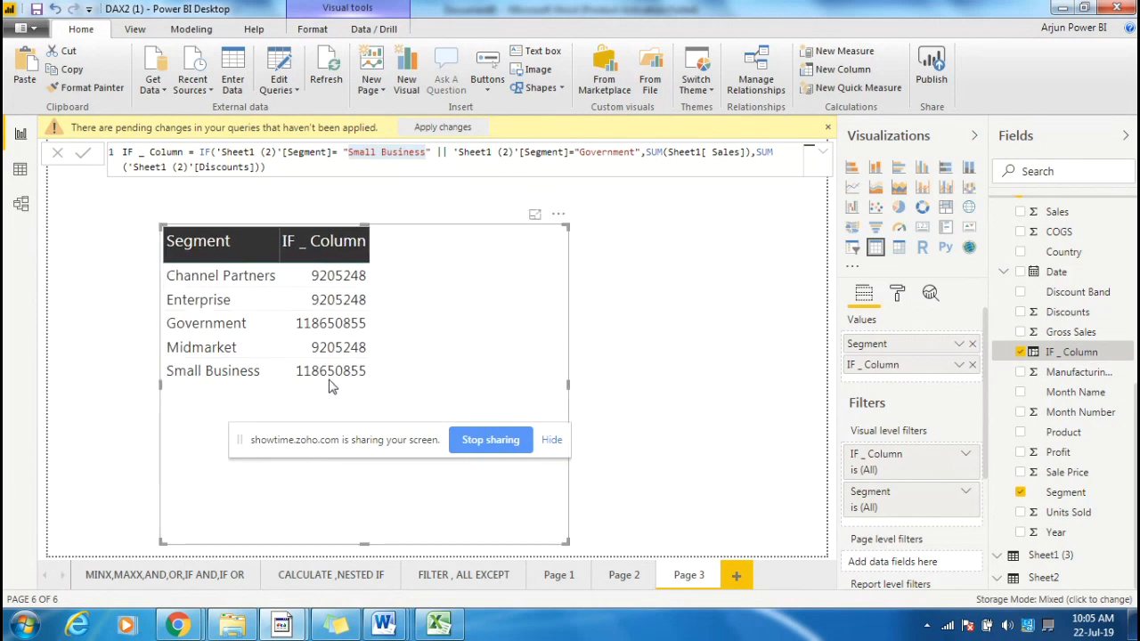
{"action": "left_click", "coordinate": [329, 379]}
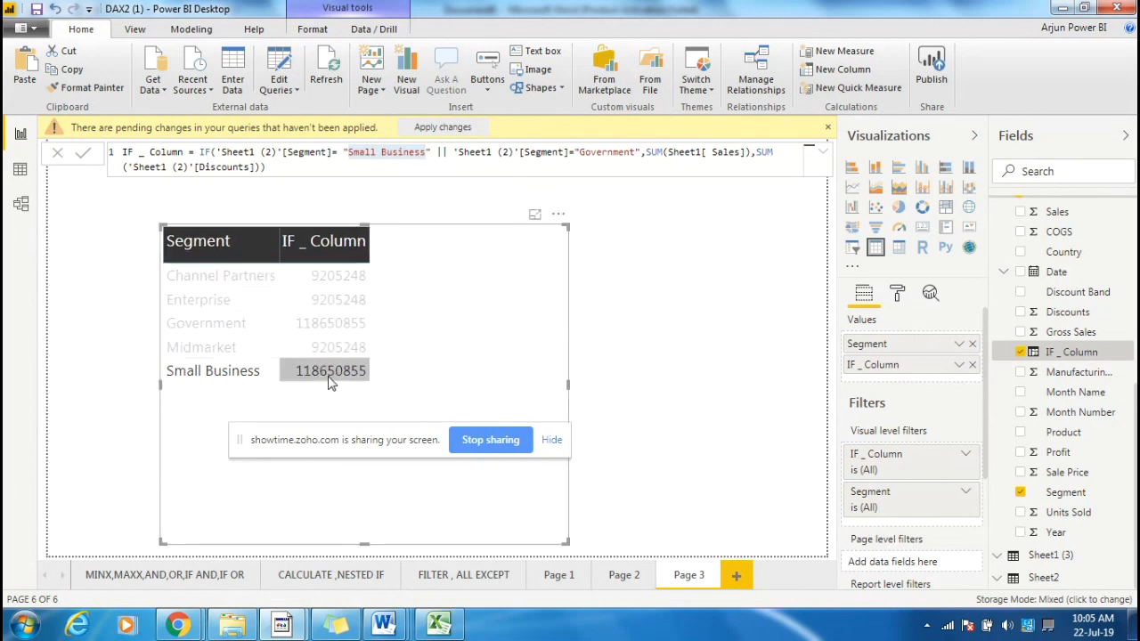
{"action": "left_click", "coordinate": [329, 381]}
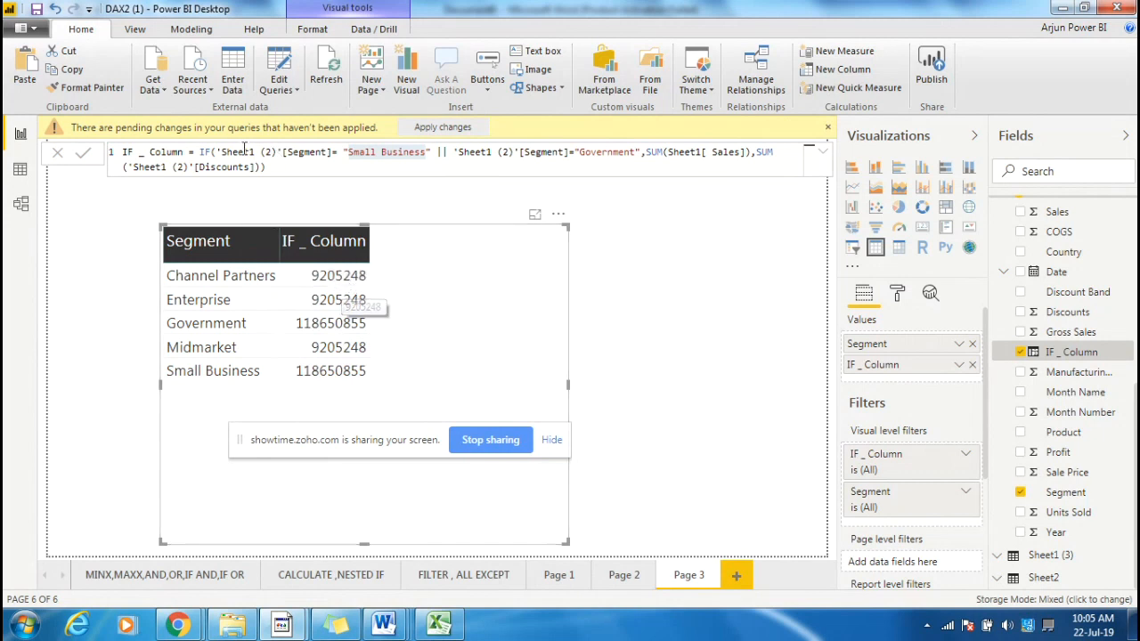
{"action": "left_click_drag", "start_coordinate": [265, 167], "coordinate": [163, 169]}
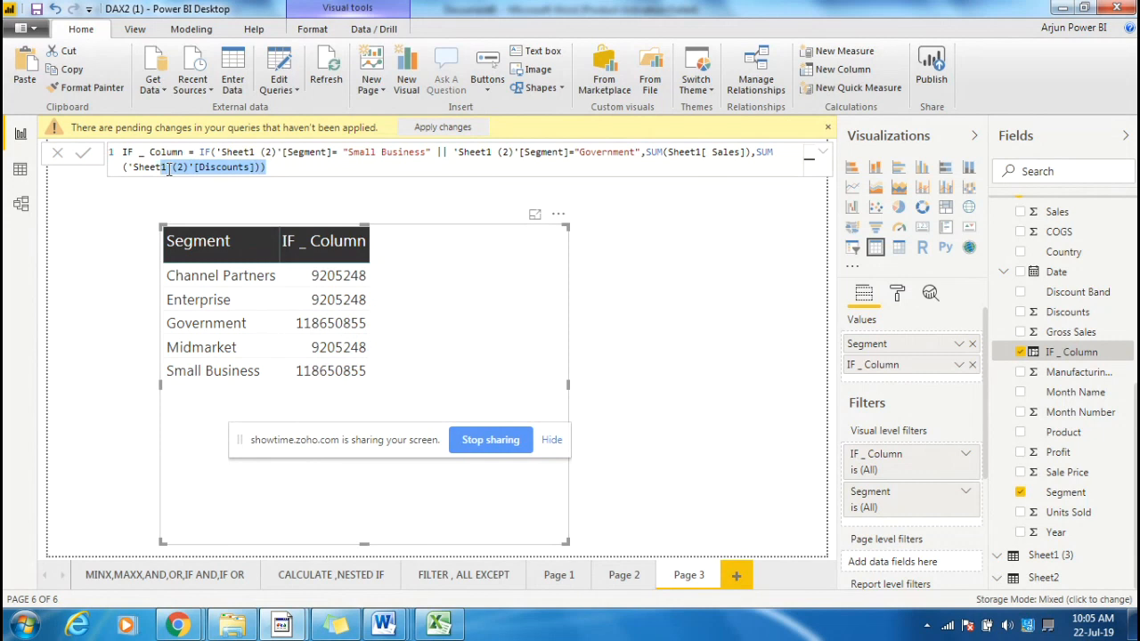
{"action": "left_click", "coordinate": [300, 169]}
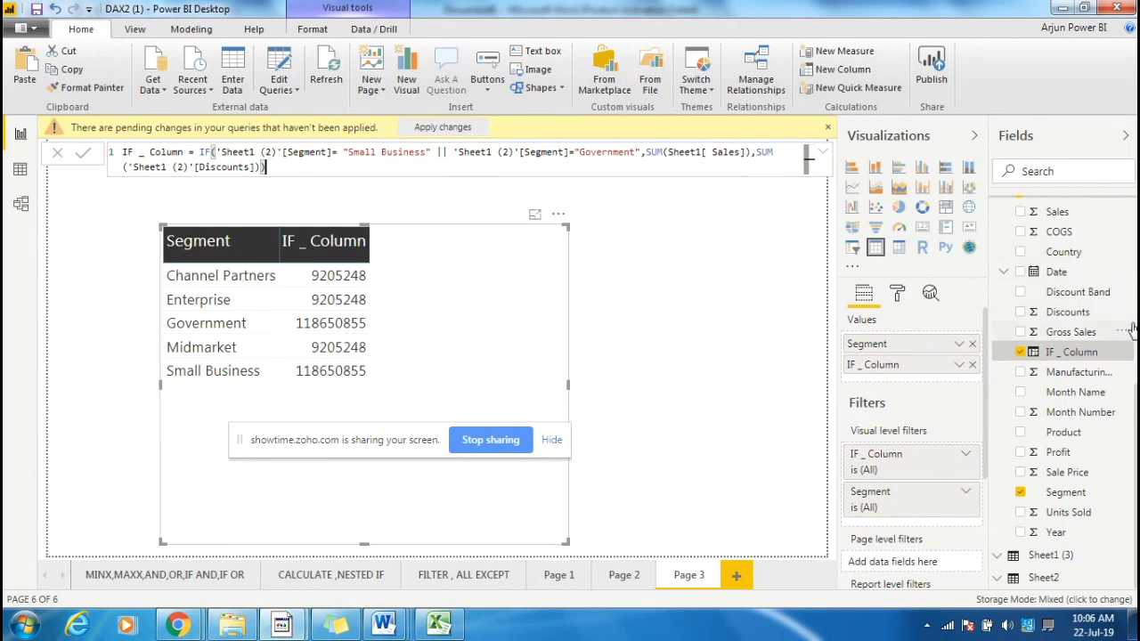
Create a new measure in the Sheet1 (2) table.
{"action": "scroll", "coordinate": [1014, 365], "scroll_direction": "up", "scroll_amount": 5}
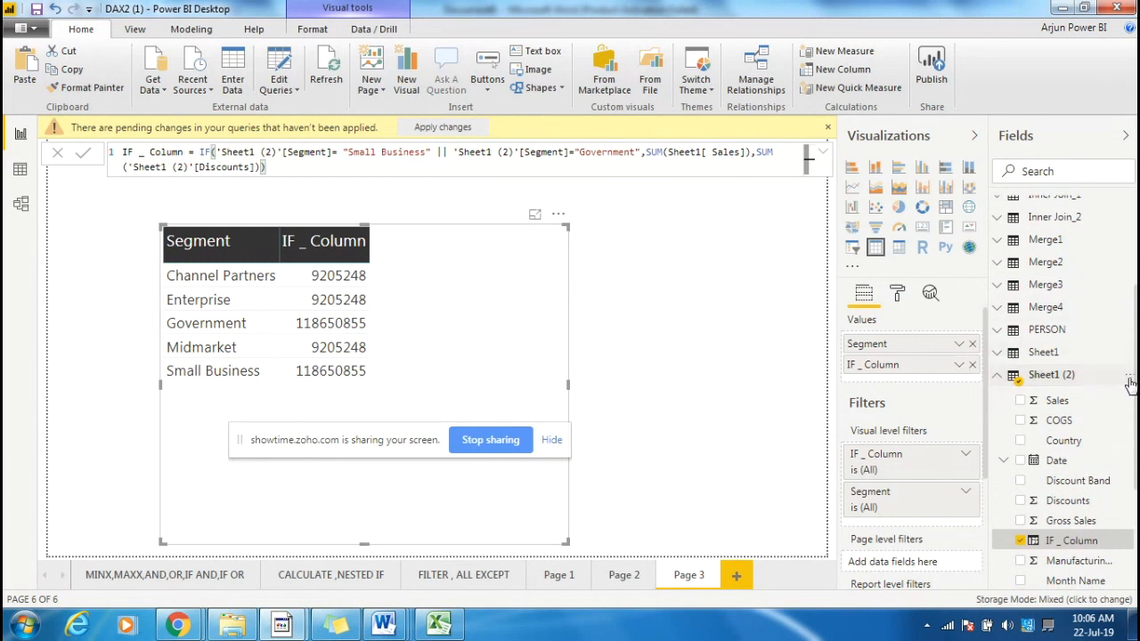
{"action": "left_click", "coordinate": [1128, 383]}
{"action": "left_click", "coordinate": [1033, 140]}
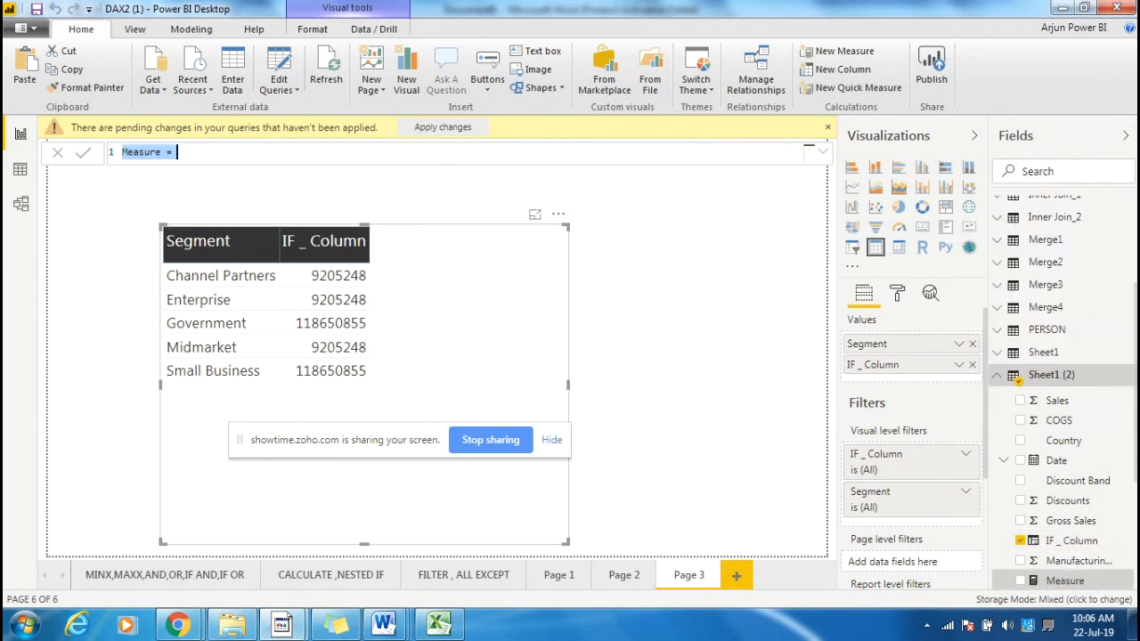
Copy the complete IF _ Column formula and switch to Document9 in Microsoft Word.
{"action": "left_click", "coordinate": [1061, 542]}
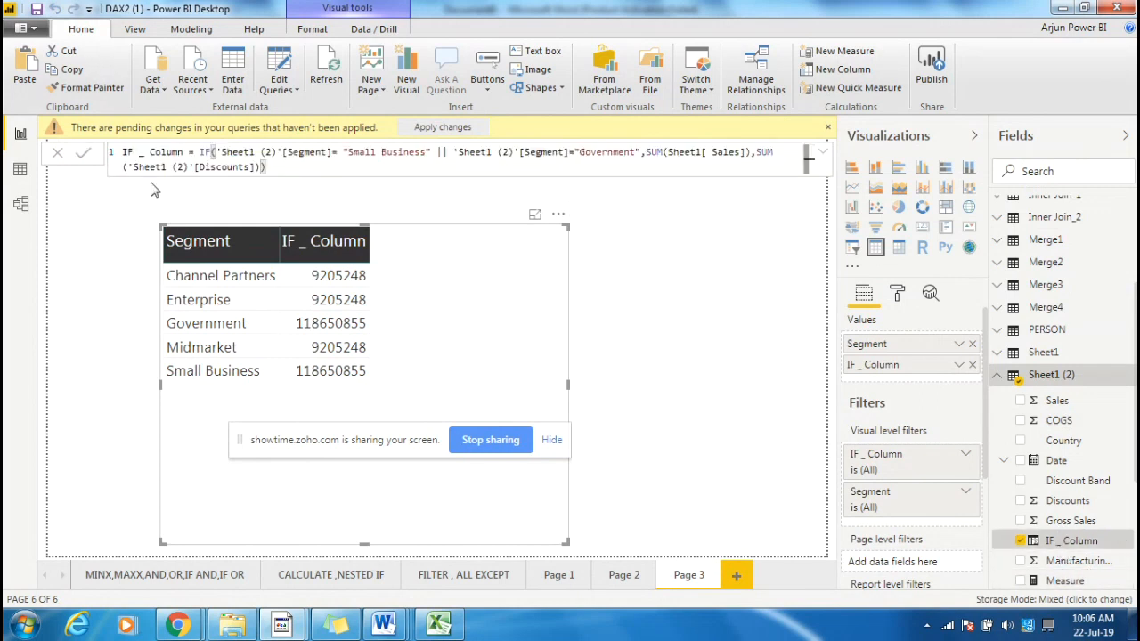
{"action": "left_click_drag", "start_coordinate": [265, 167], "coordinate": [122, 152]}
{"action": "key", "text": "ctrl+c"}
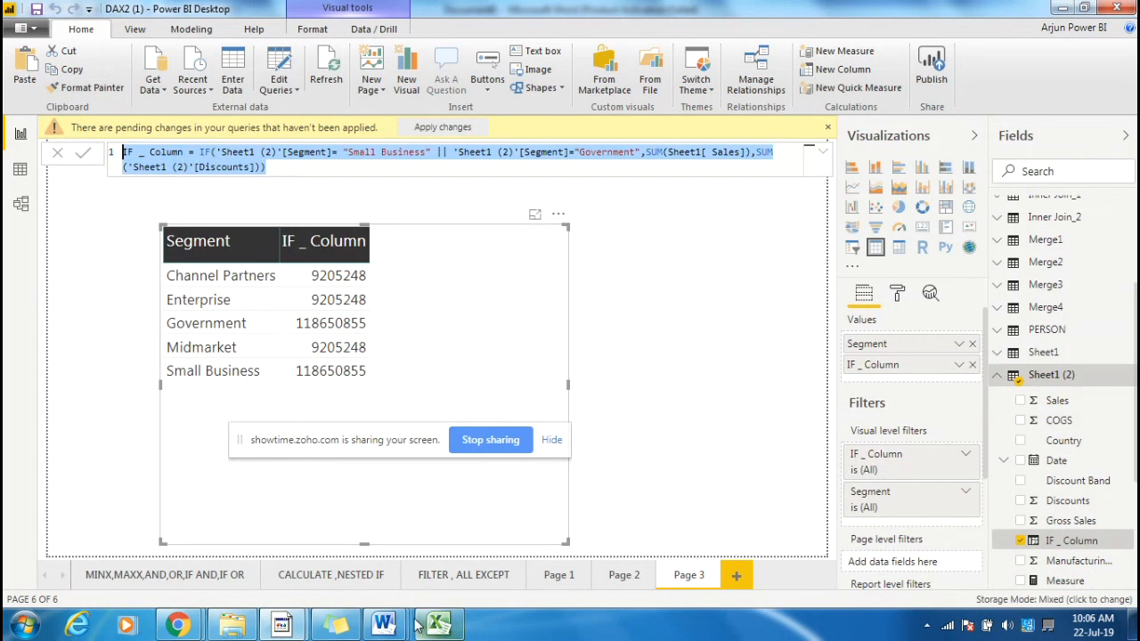
{"action": "left_click", "coordinate": [383, 625]}
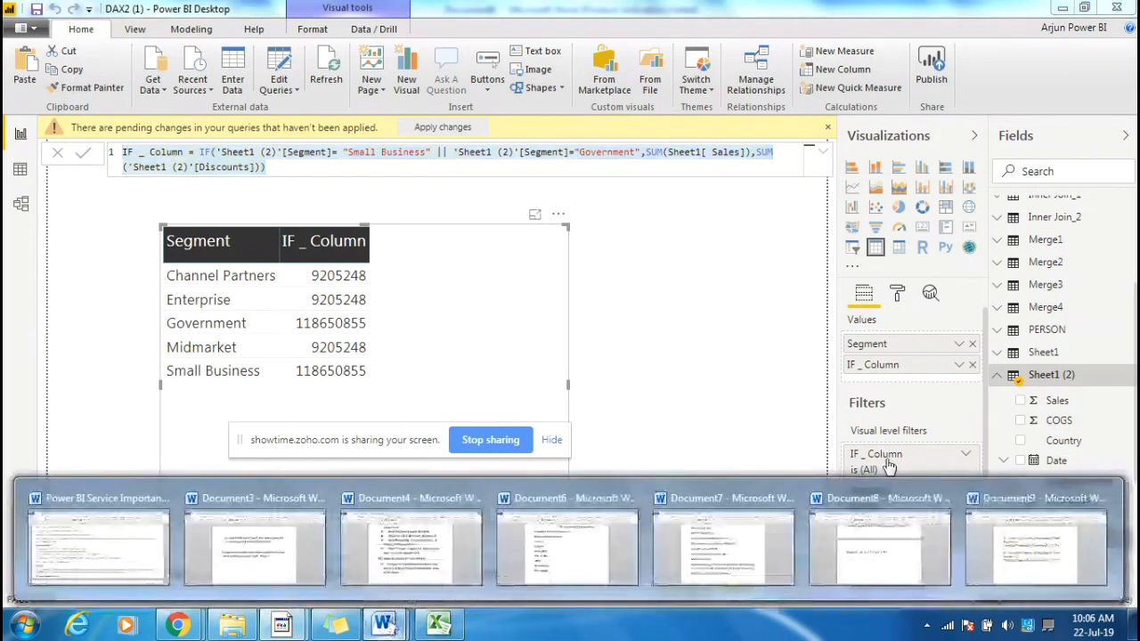
{"action": "left_click", "coordinate": [1035, 543]}
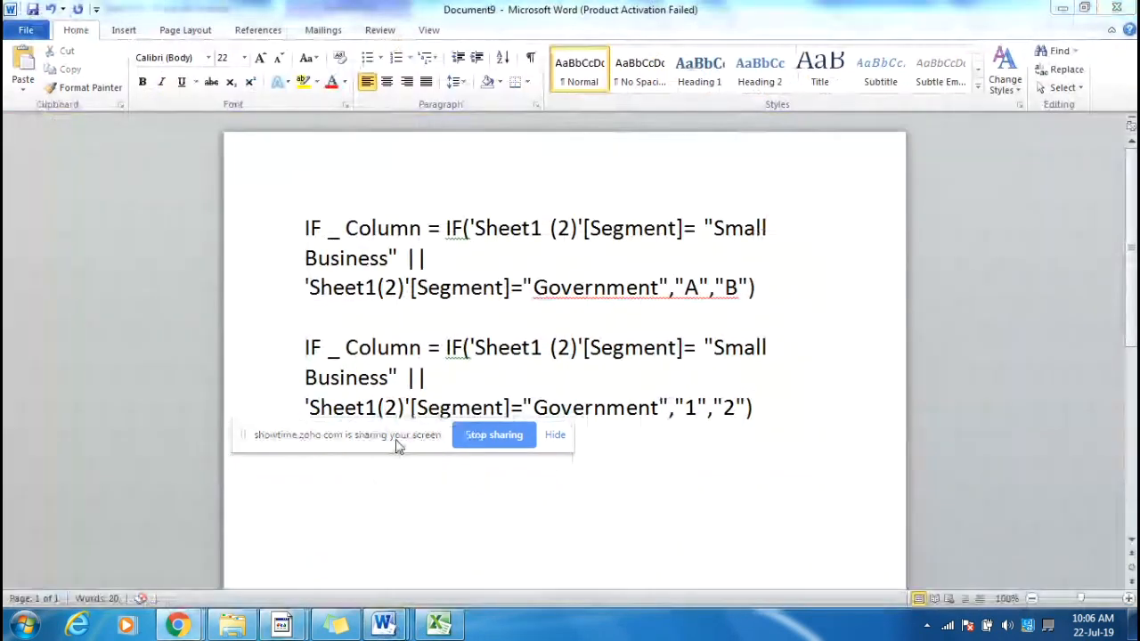
Paste the copied SUM version of the formula on a new line below the second formula, keeping text only.
{"action": "left_click_drag", "start_coordinate": [395, 445], "coordinate": [469, 260]}
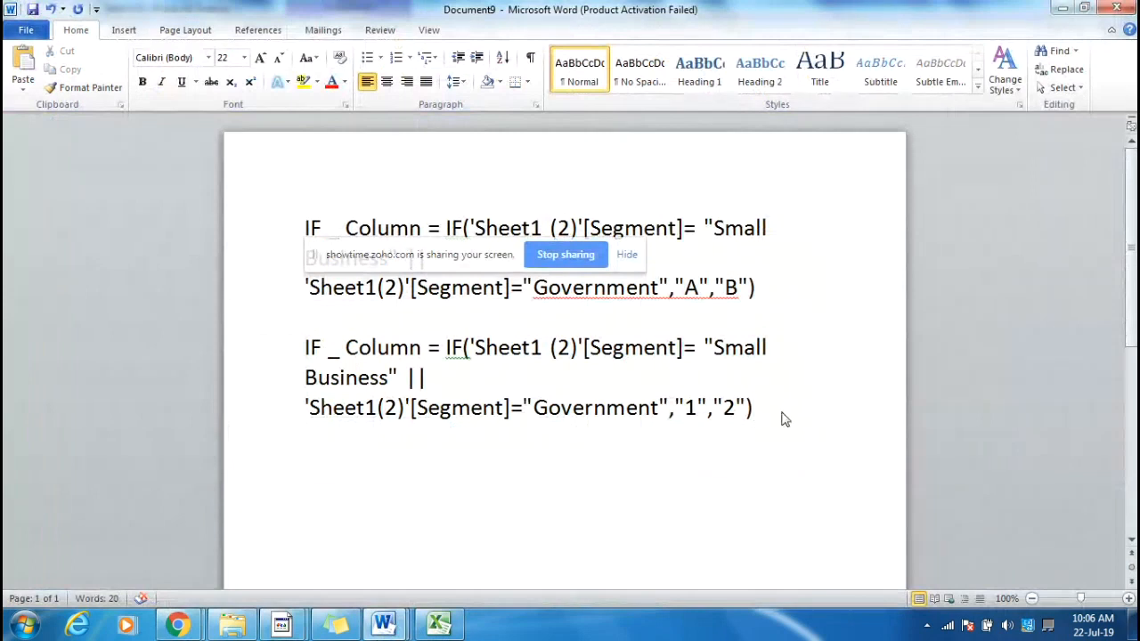
{"action": "key", "text": "Return"}
{"action": "key", "text": "ctrl+v"}
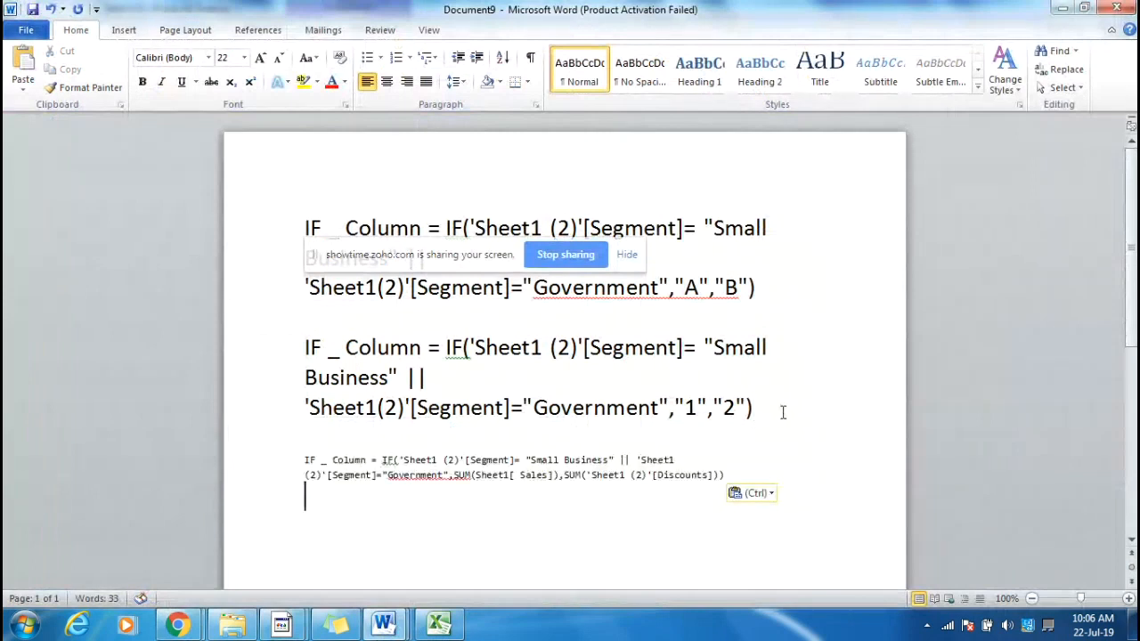
{"action": "left_click", "coordinate": [769, 493]}
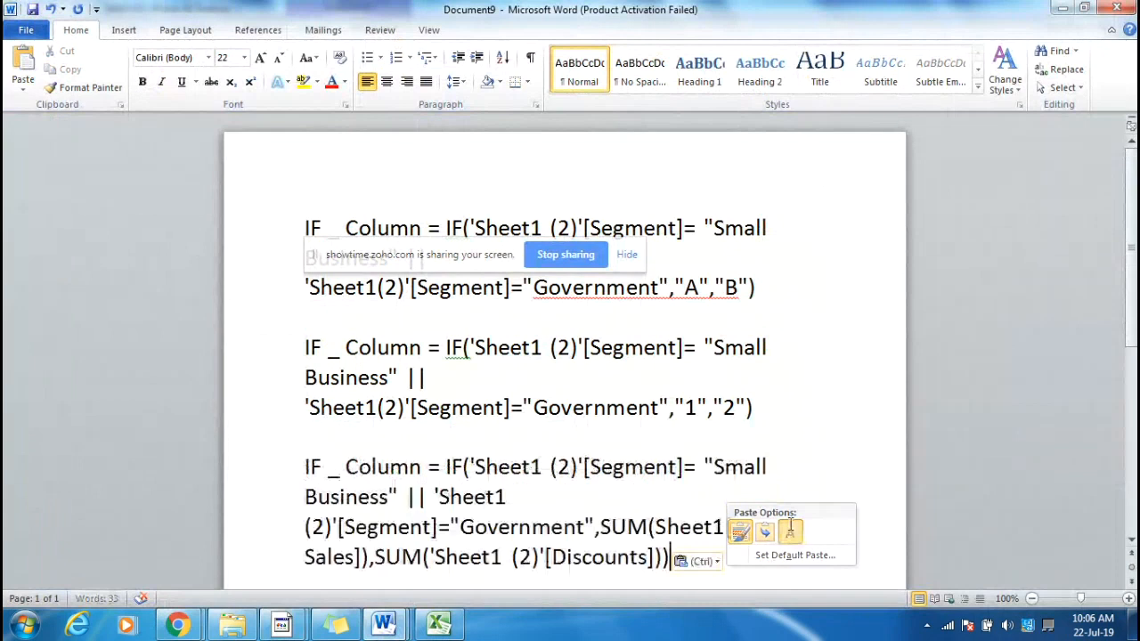
{"action": "left_click", "coordinate": [788, 532]}
{"action": "scroll", "coordinate": [1085, 298], "scroll_direction": "down", "scroll_amount": 3}
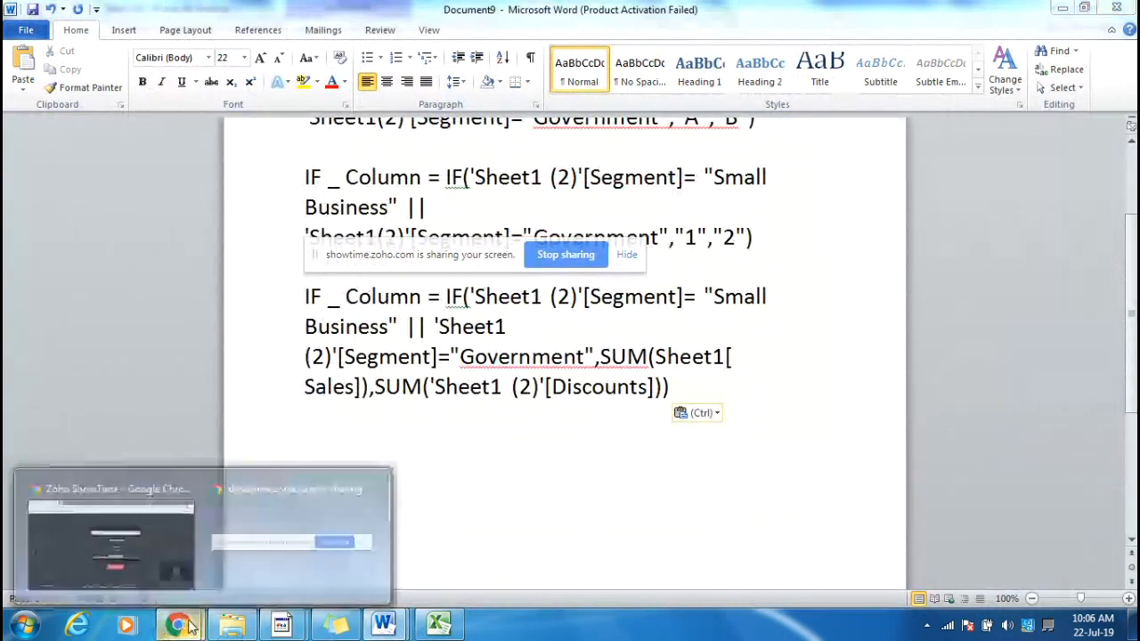
Switch to the DAX2 (1) report in Power BI Desktop and create a new measure in the Sheet1 (2) table.
{"action": "mouse_move", "coordinate": [284, 626]}
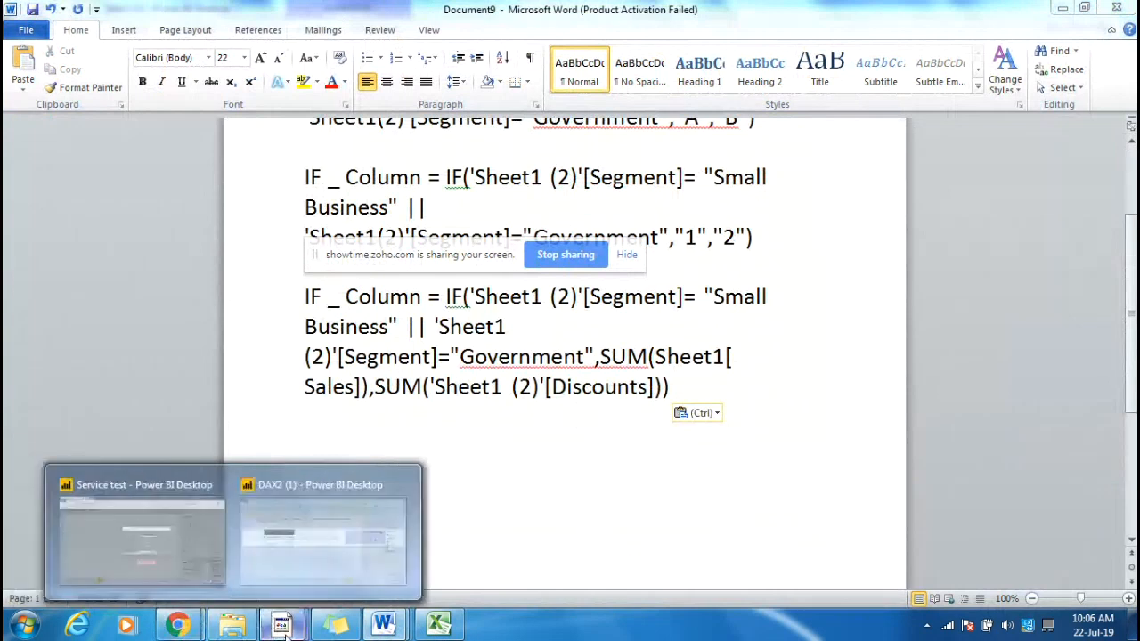
{"action": "left_click", "coordinate": [314, 592]}
{"action": "key", "text": "ctrl+a"}
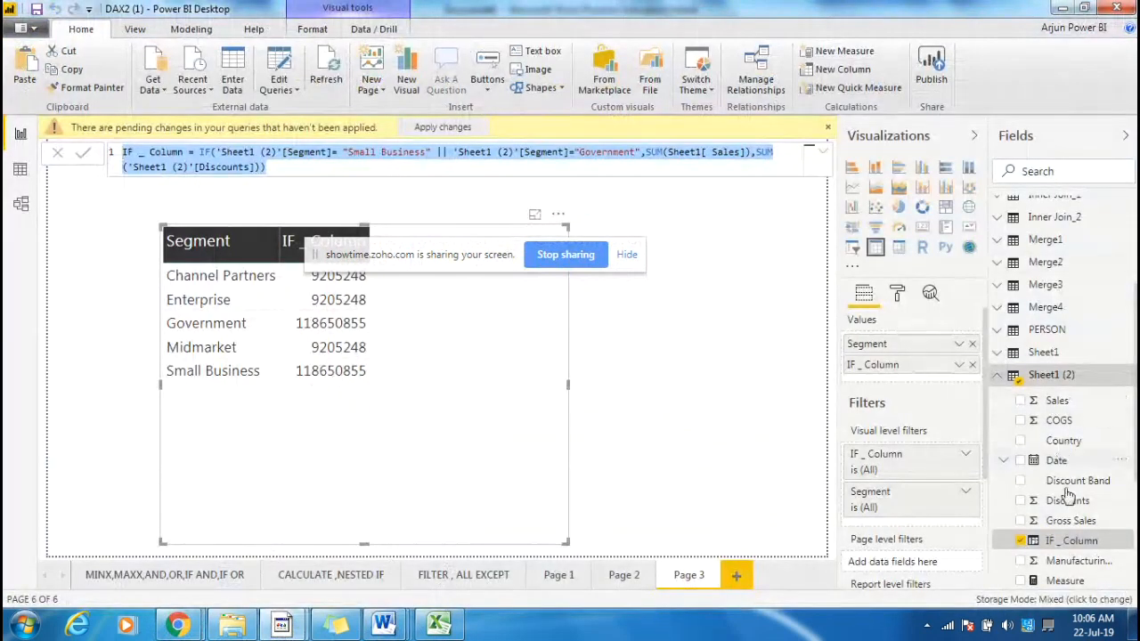
{"action": "left_click", "coordinate": [278, 169]}
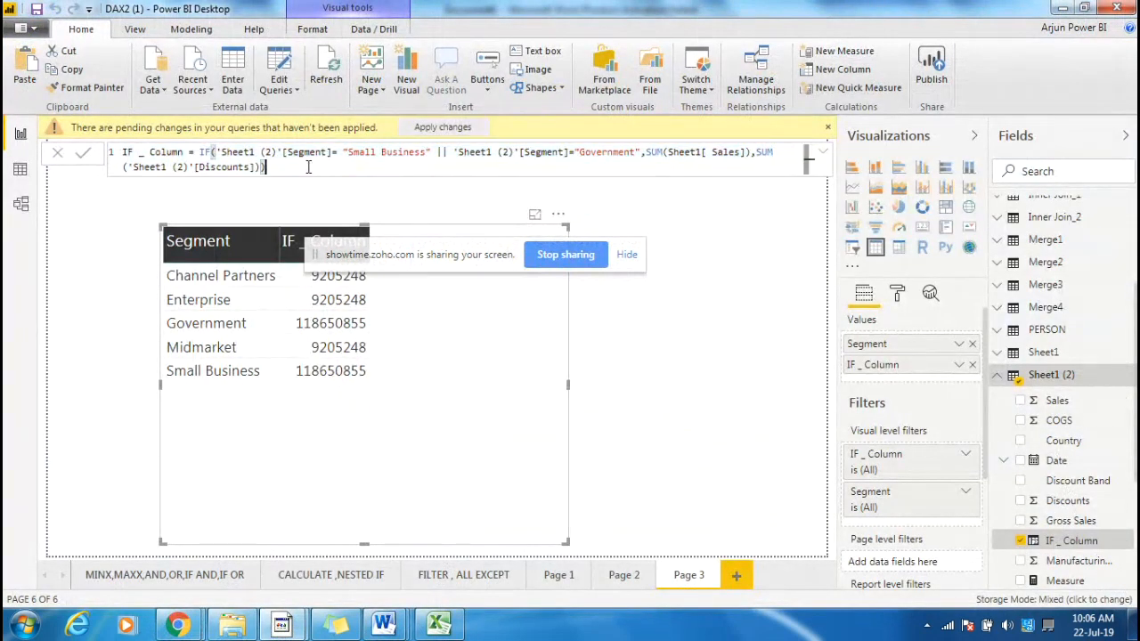
{"action": "left_click_drag", "start_coordinate": [278, 169], "coordinate": [103, 158]}
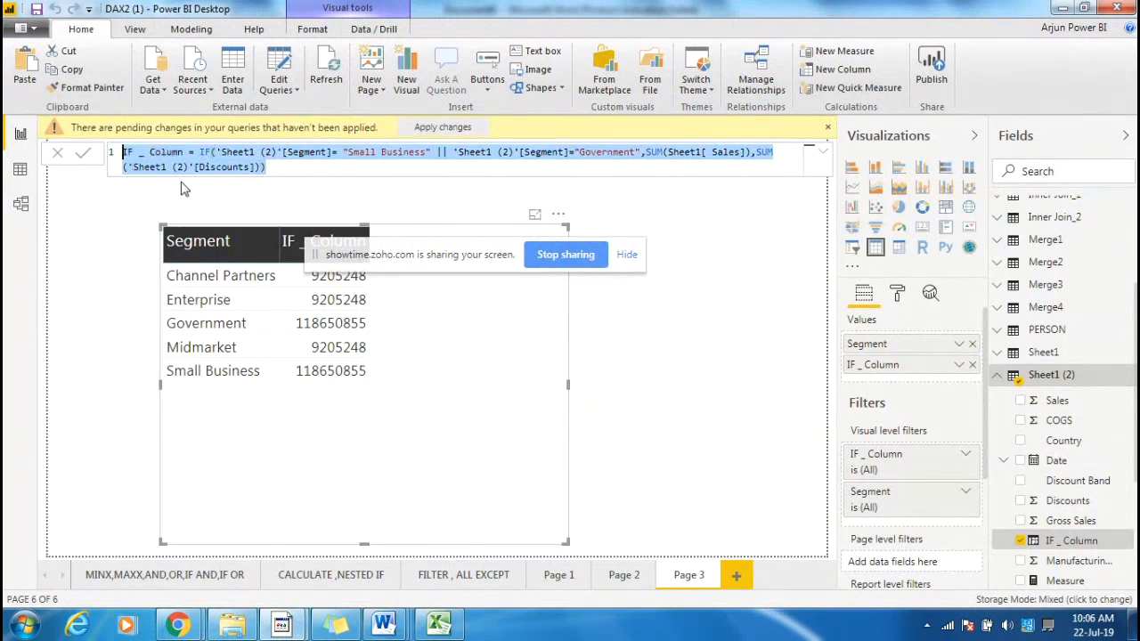
{"action": "right_click", "coordinate": [1127, 381]}
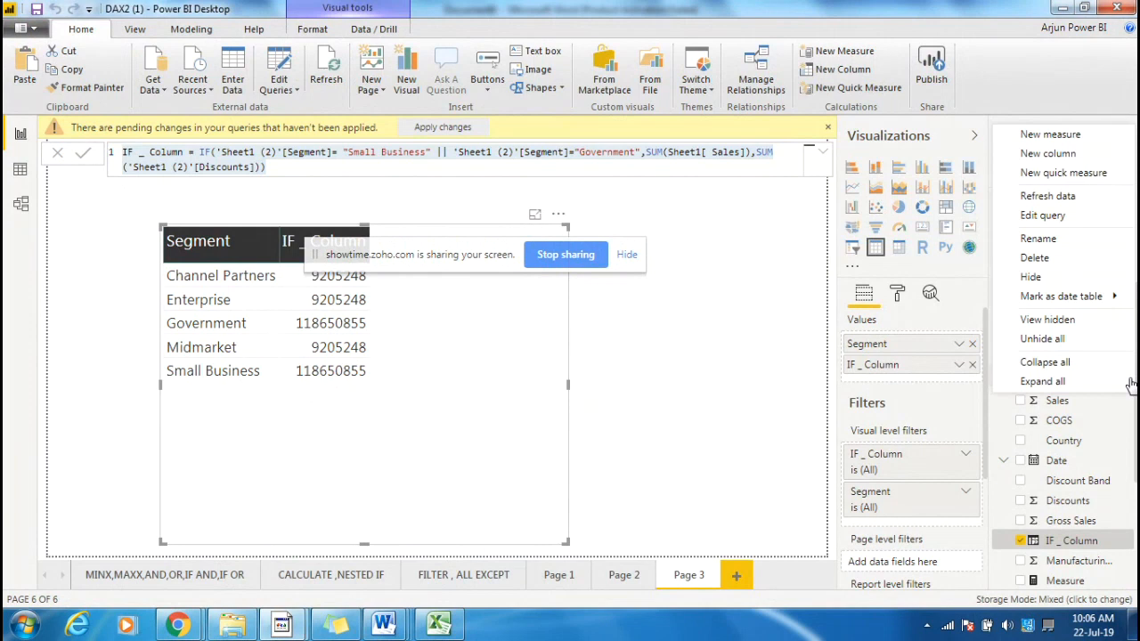
{"action": "left_click", "coordinate": [1059, 135]}
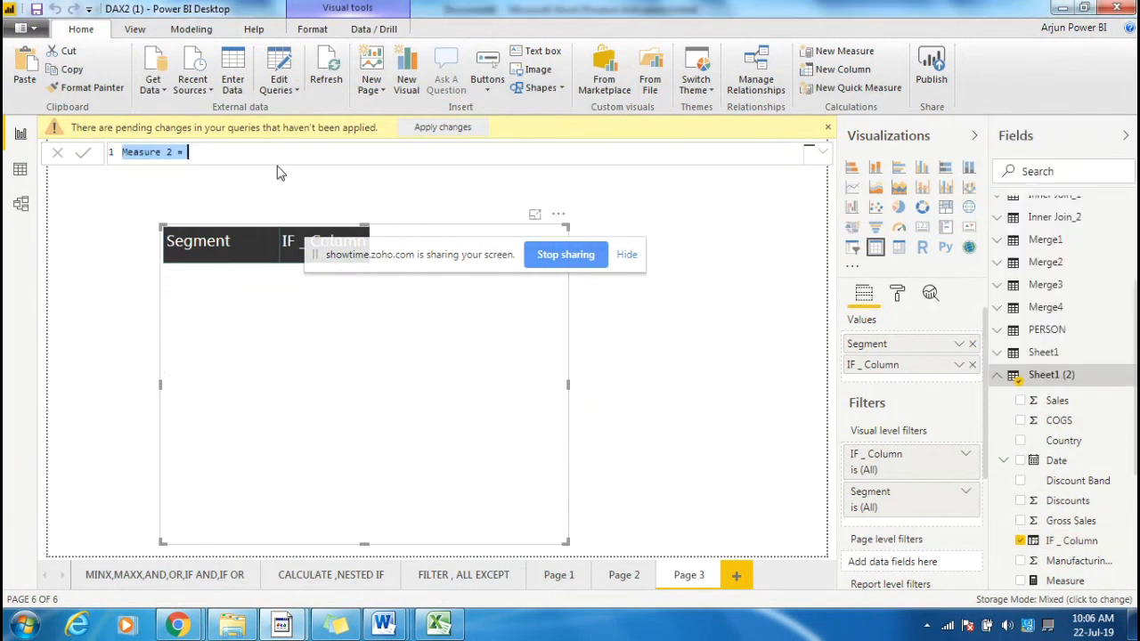
Name the new measure X and start its formula with SUM('Sheet1 (2)'[Profit]) followed by a minus sign.
{"action": "key", "text": "BackSpace"}
{"action": "key", "text": "BackSpace"}
{"action": "key", "text": "BackSpace"}
{"action": "key", "text": "BackSpace"}
{"action": "key", "text": "BackSpace"}
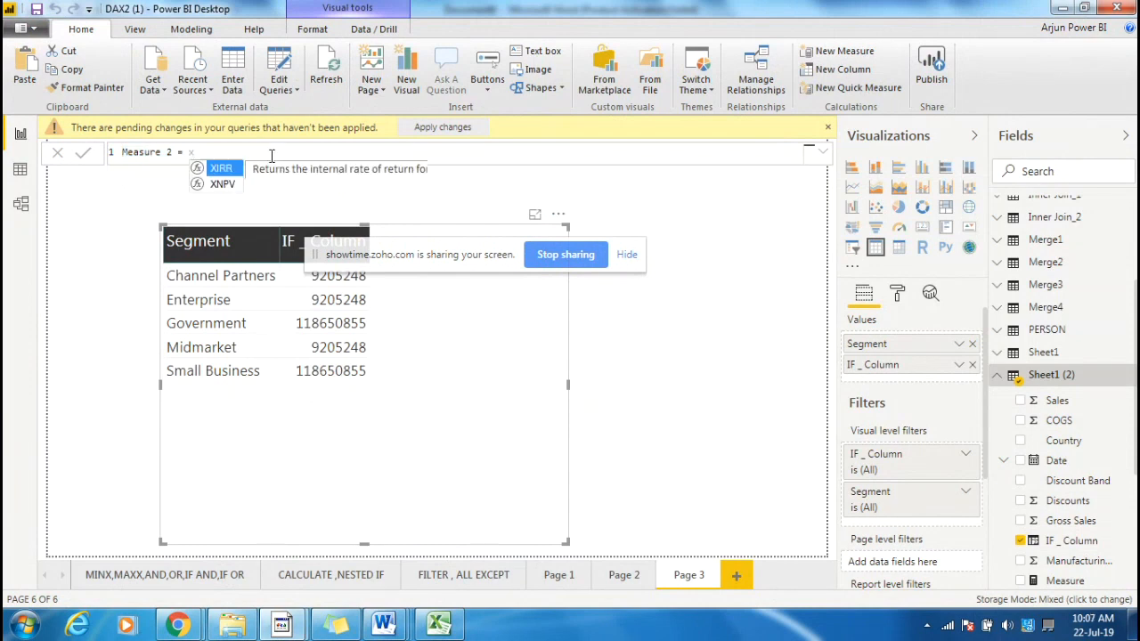
{"action": "key", "text": "BackSpace"}
{"action": "key", "text": "BackSpace"}
{"action": "key", "text": "BackSpace"}
{"action": "key", "text": "BackSpace"}
{"action": "key", "text": "BackSpace"}
{"action": "key", "text": "BackSpace"}
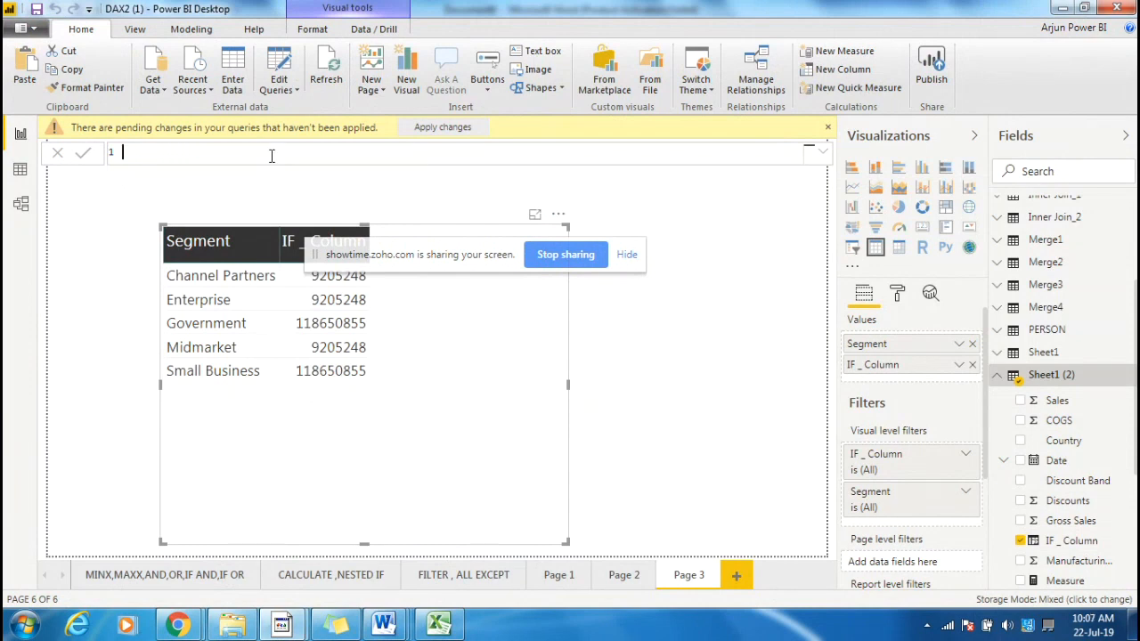
{"action": "type", "text": "x = sal"}
{"action": "key", "text": "BackSpace"}
{"action": "key", "text": "BackSpace"}
{"action": "type", "text": "um("}
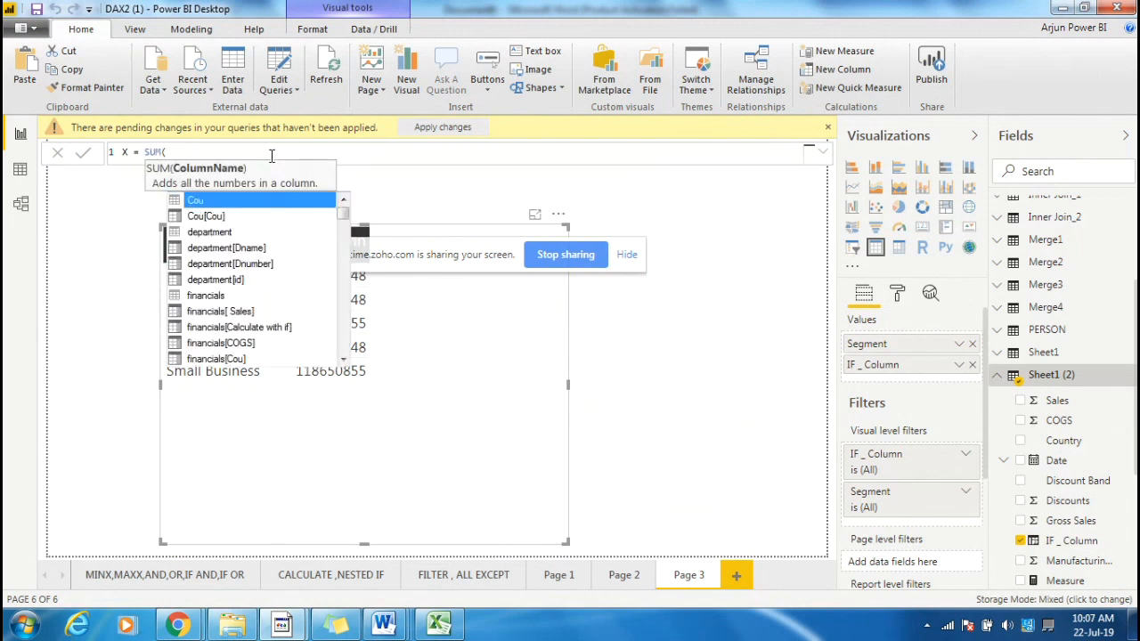
{"action": "left_click_drag", "start_coordinate": [343, 215], "coordinate": [344, 342]}
{"action": "double_click", "coordinate": [252, 313]}
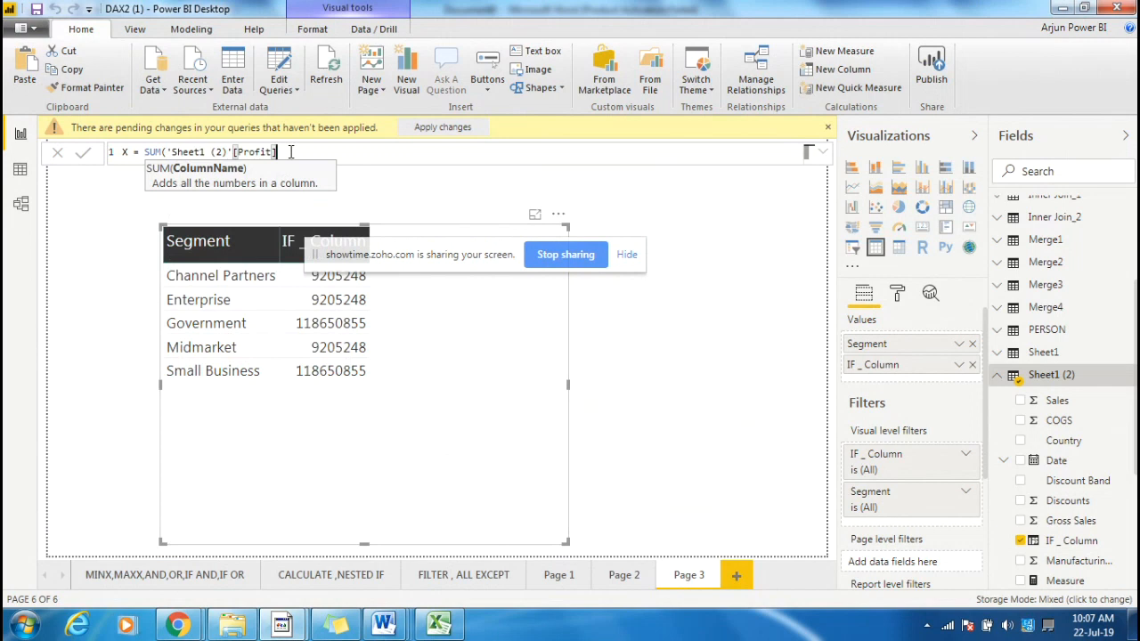
{"action": "type", "text": ")-"}
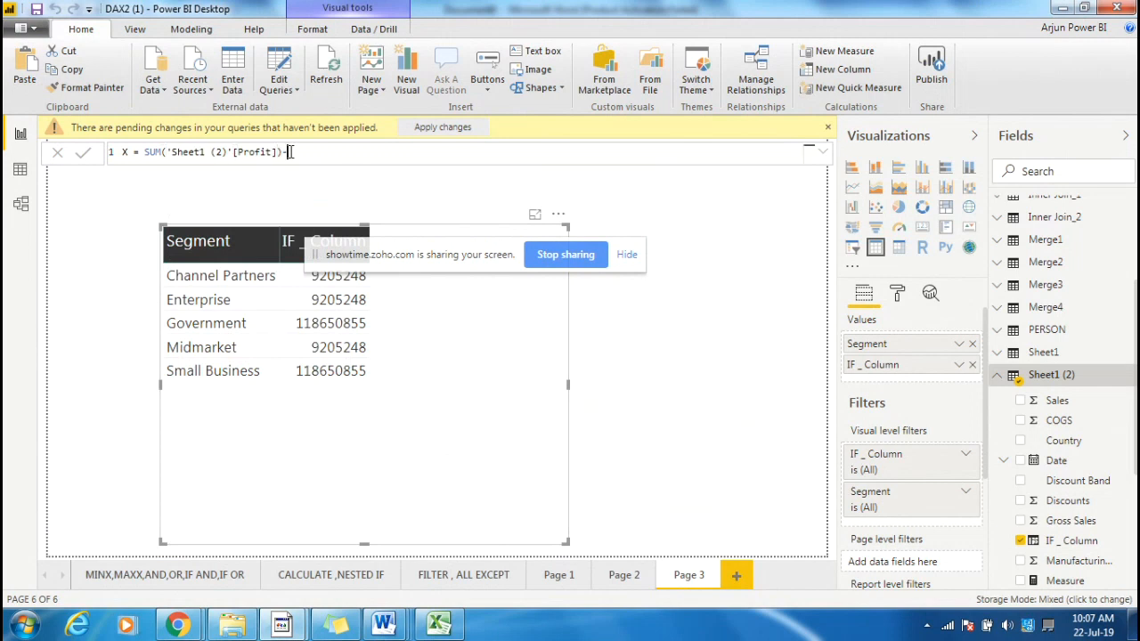
Complete the X formula by subtracting AVERAGE('Sheet1 (2)'[Units Sold]).
{"action": "type", "text": "Avg"}
{"action": "key", "text": "BackSpace"}
{"action": "key", "text": "BackSpace"}
{"action": "key", "text": "BackSpace"}
{"action": "type", "text": "aver"}
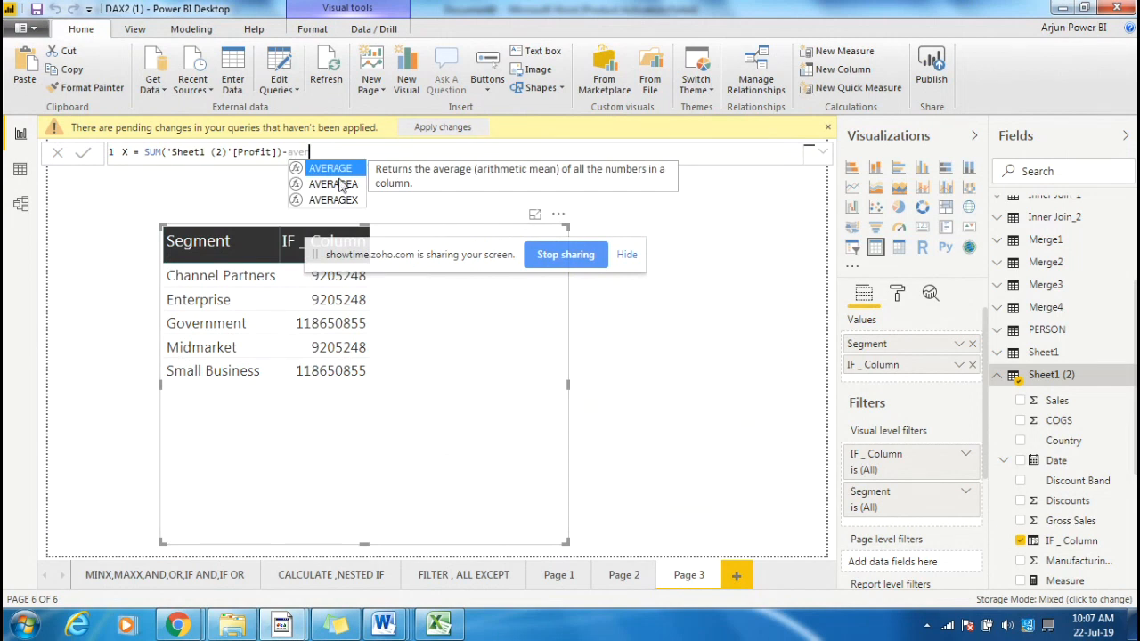
{"action": "key", "text": "Tab"}
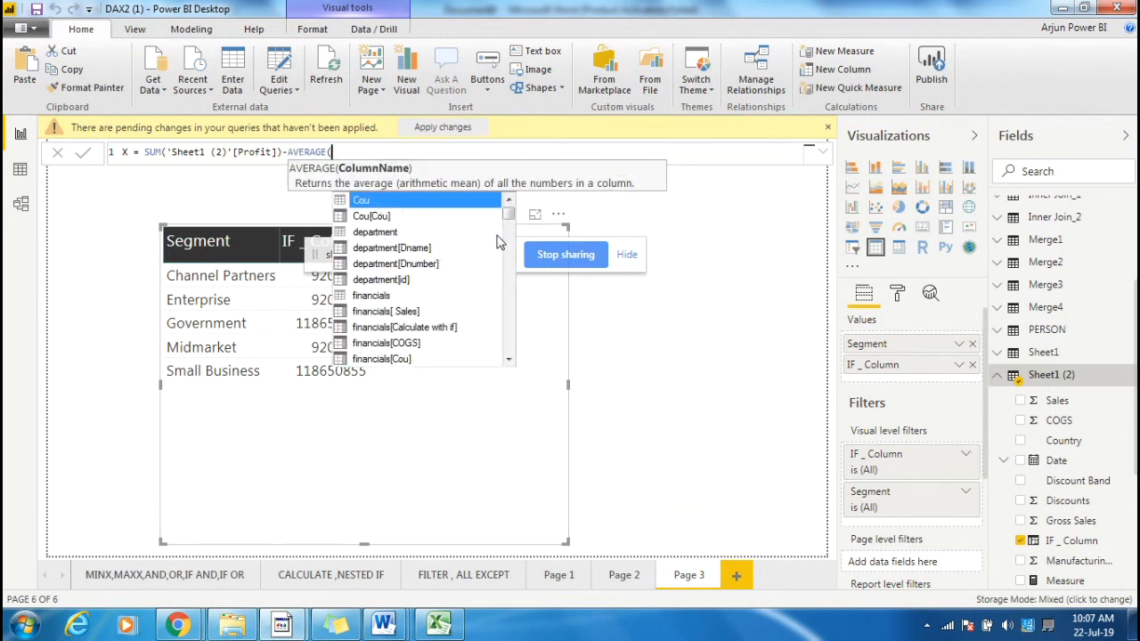
{"action": "left_click_drag", "start_coordinate": [508, 215], "coordinate": [509, 341]}
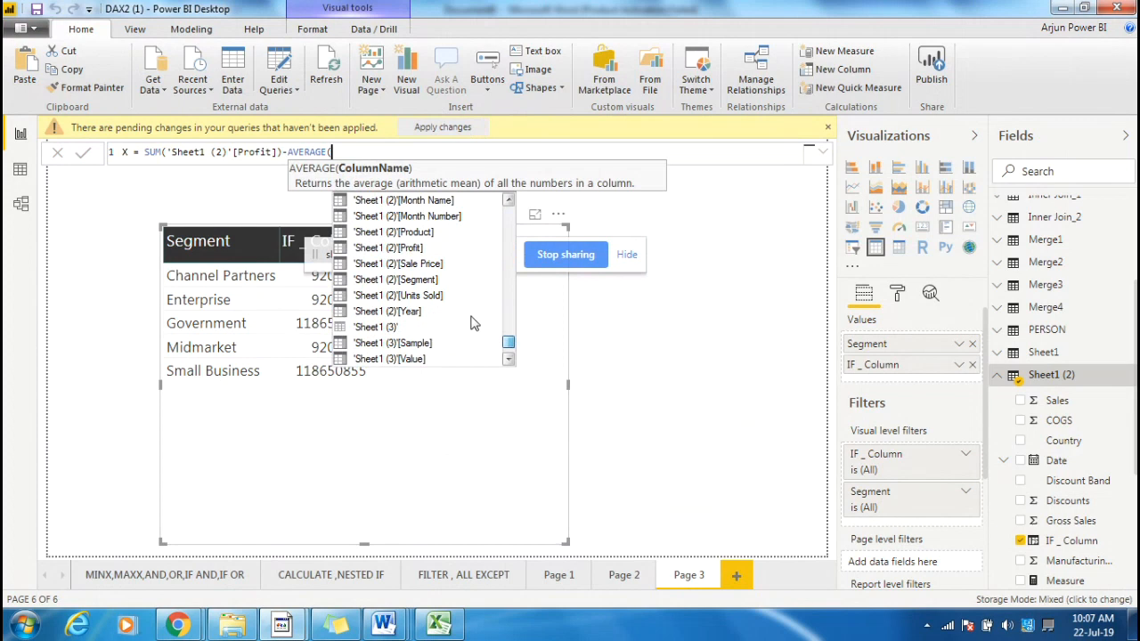
{"action": "left_click", "coordinate": [417, 295]}
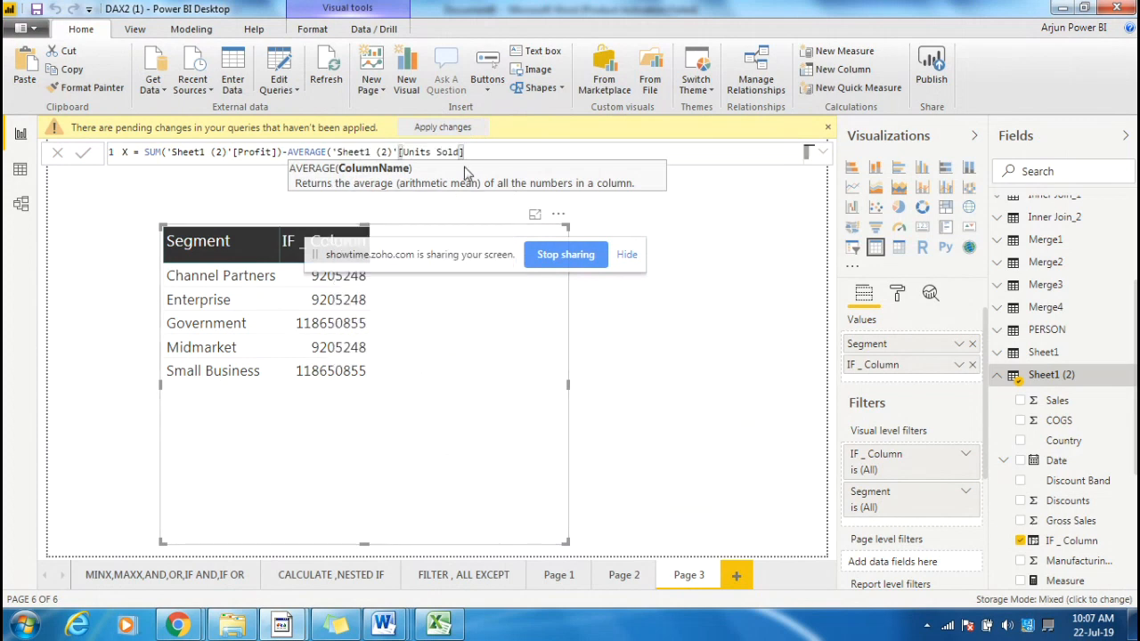
{"action": "type", "text": ")"}
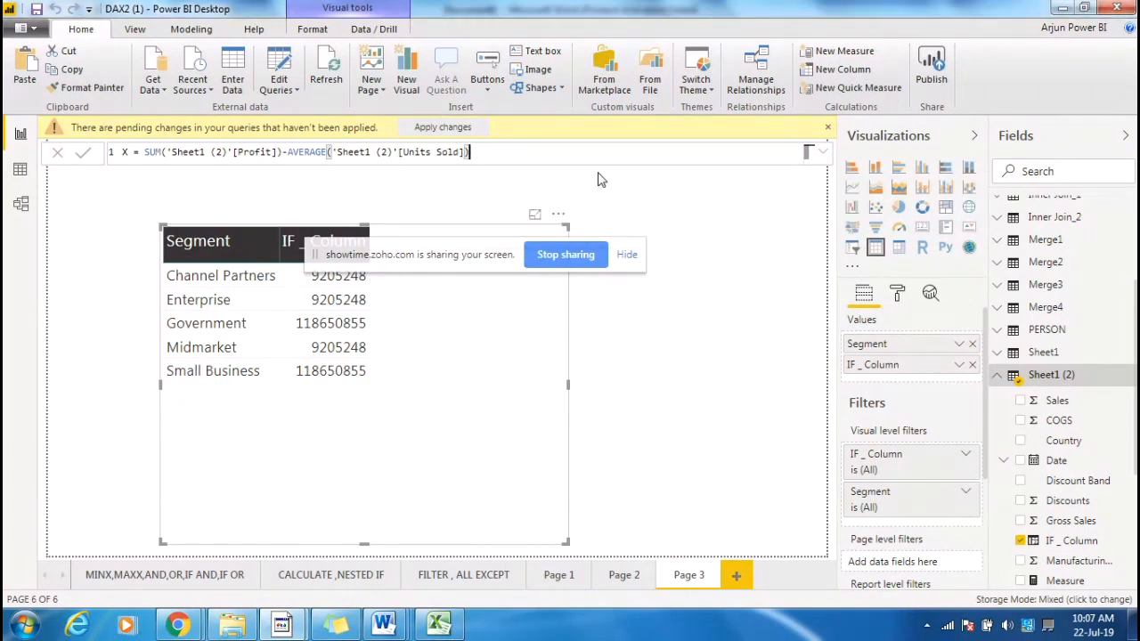
Create another measure in the Sheet1 (2) table, name it Y and start its formula with a SUM over a sheet column.
{"action": "right_click", "coordinate": [1129, 379]}
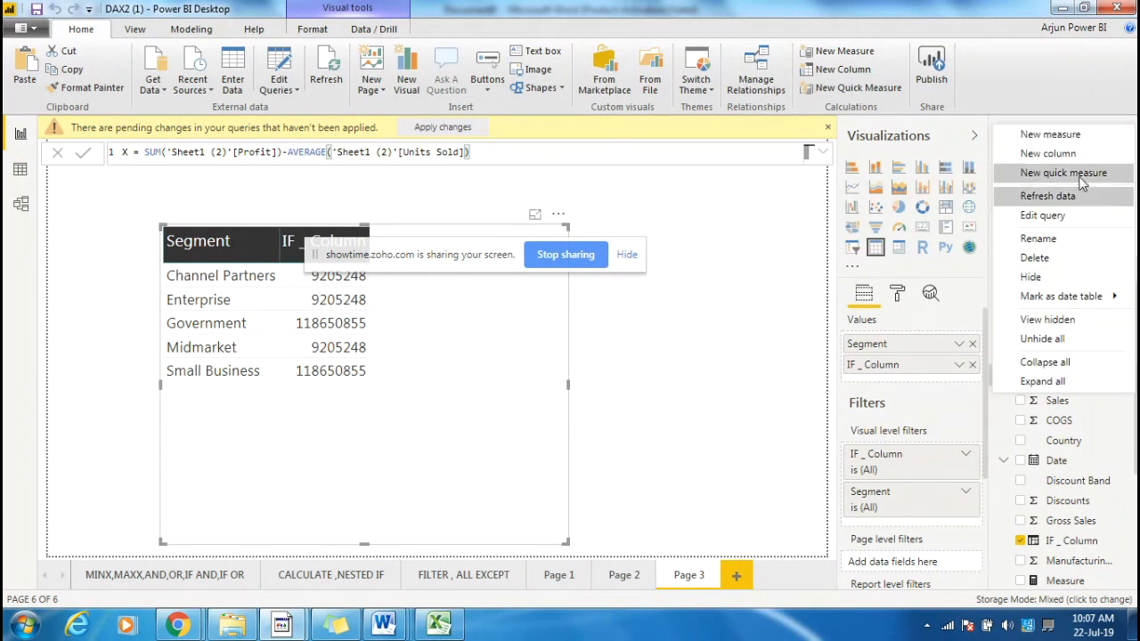
{"action": "left_click", "coordinate": [995, 151]}
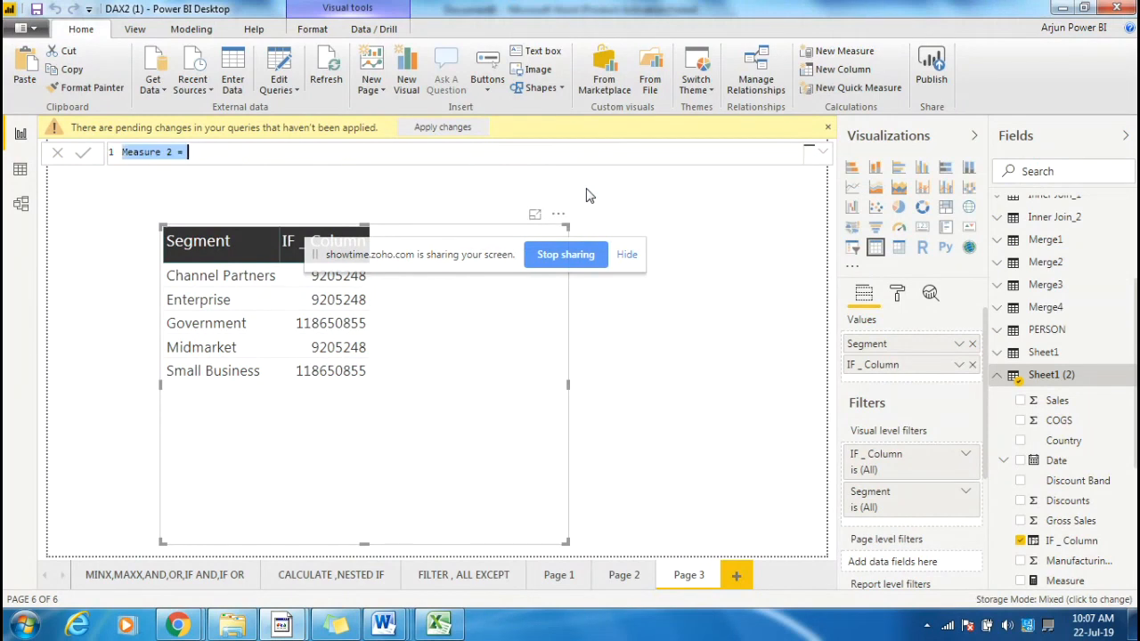
{"action": "type", "text": "Y ="}
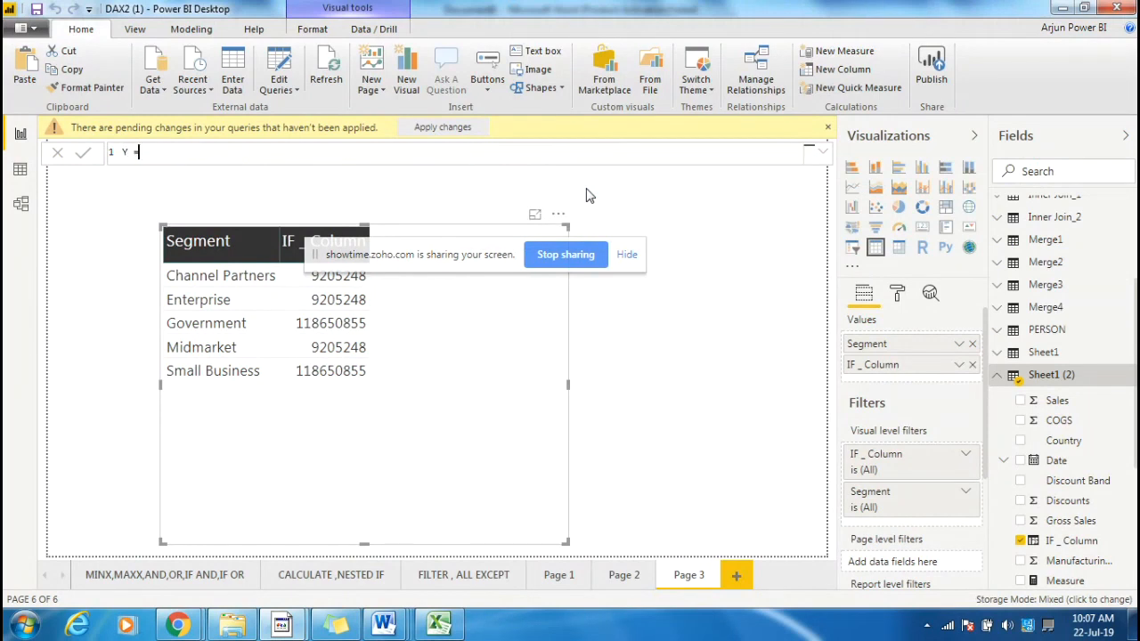
{"action": "type", "text": " sum("}
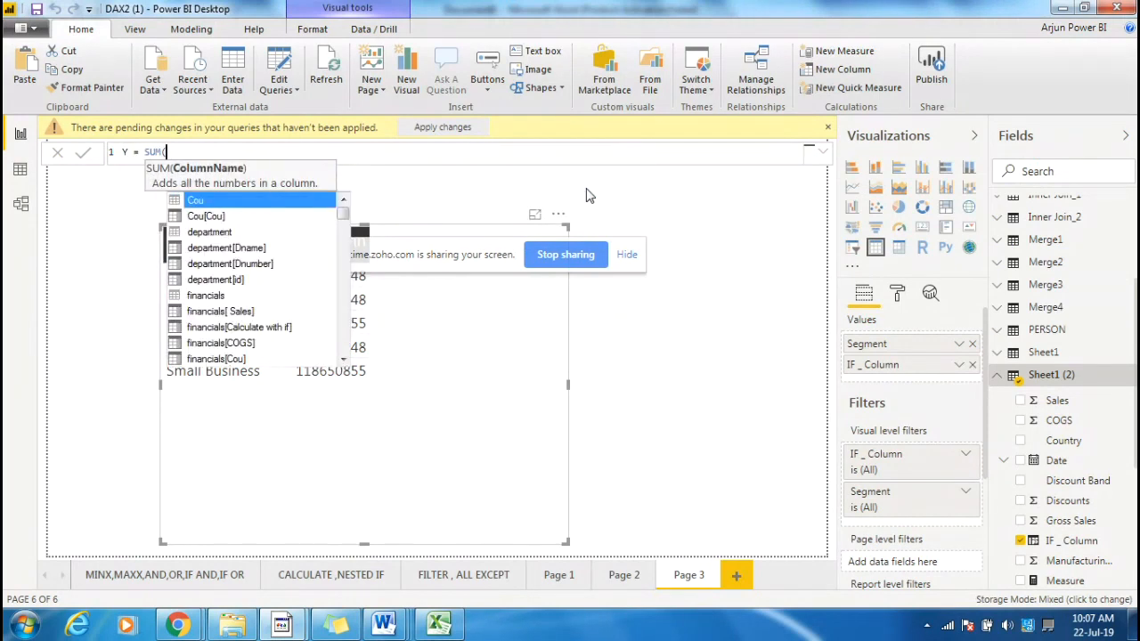
{"action": "type", "text": "sh"}
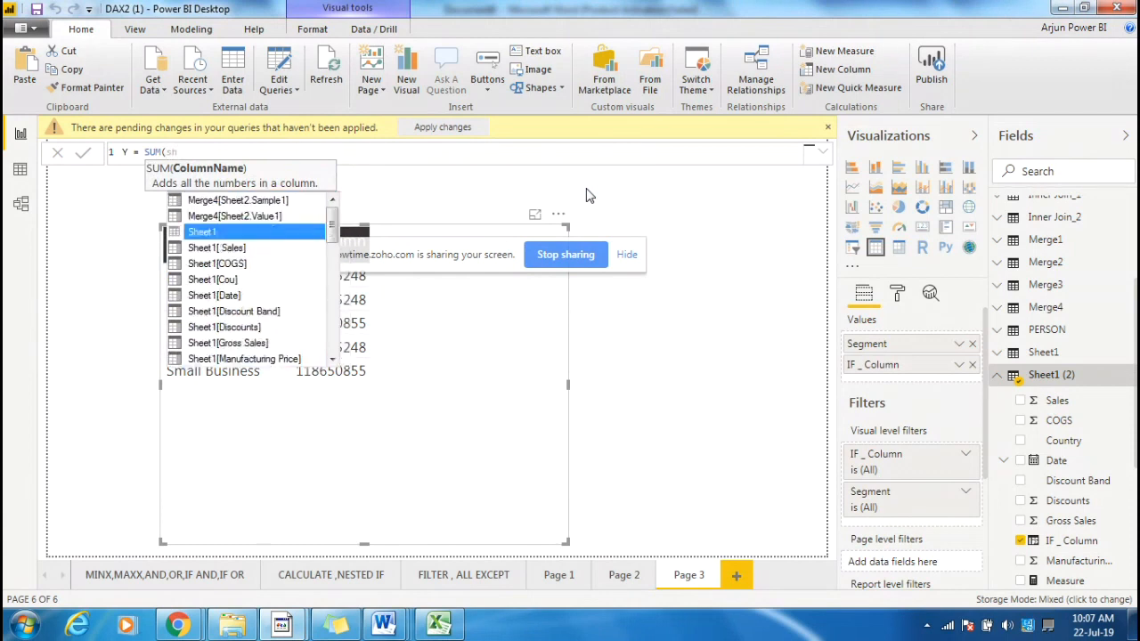
{"action": "scroll", "coordinate": [305, 295], "scroll_direction": "down", "scroll_amount": 8}
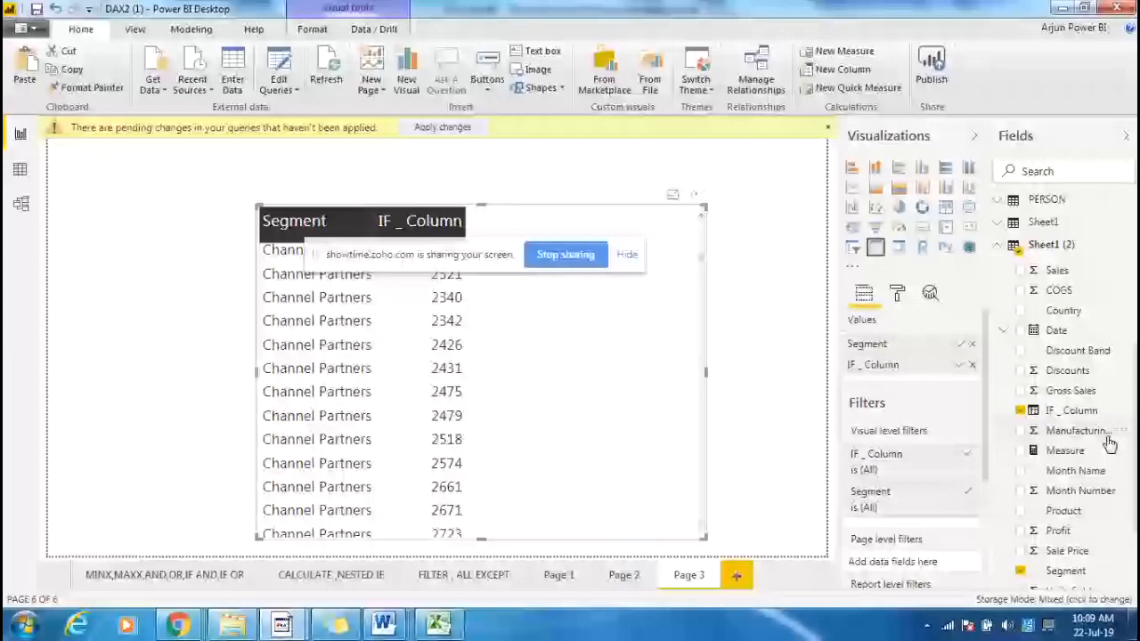
Switch to Document9 in Microsoft Word and paste a copy of the IF _ Column2 formula below the original.
{"action": "key", "text": "alt+Tab"}
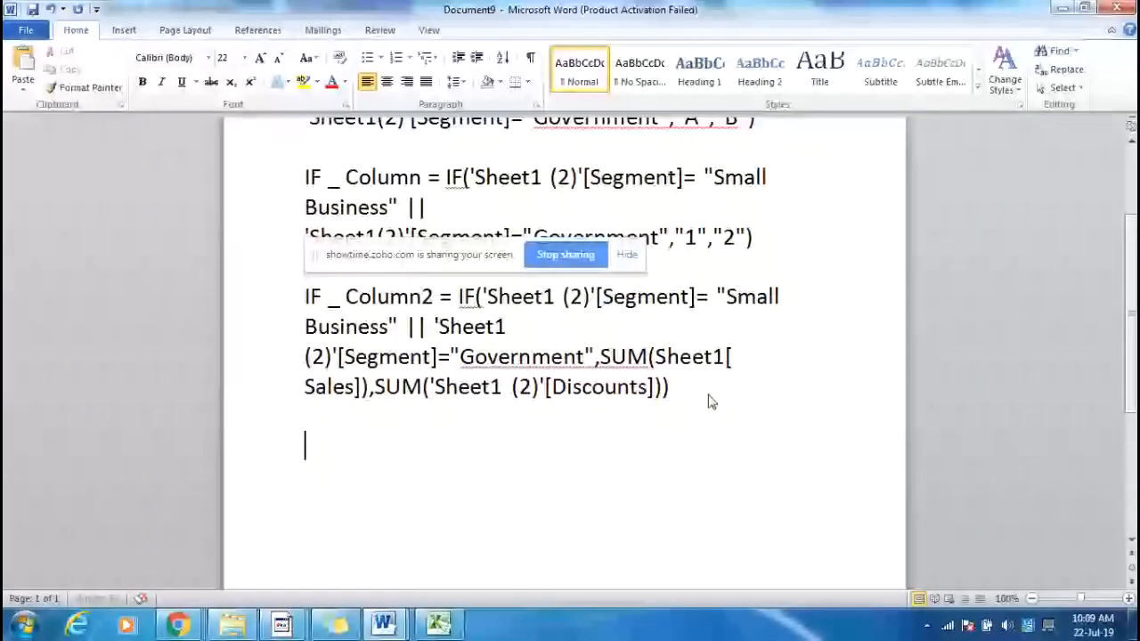
{"action": "type", "text": "IF _ Column = IF('Sheet1 (2)'[Segment]= \"Small Business\" || 'Sheet1 (2)'[Segment]=\"Government\",SUM(Sheet1[ Sales]),SUM('Sheet1 (2)'[Discounts]))"}
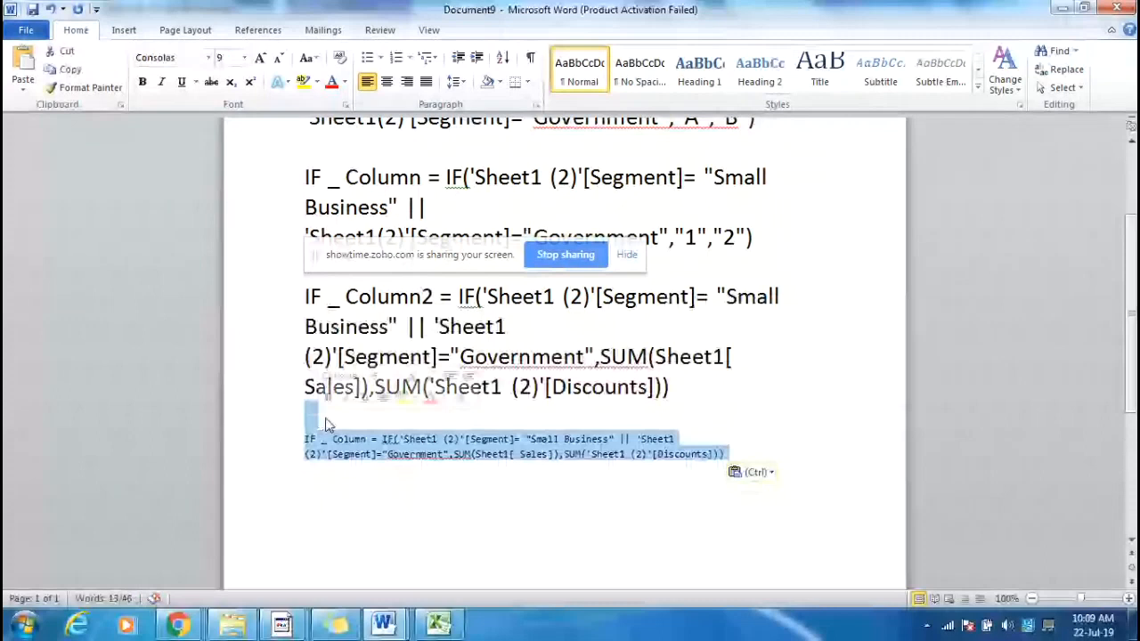
{"action": "key", "text": "Delete"}
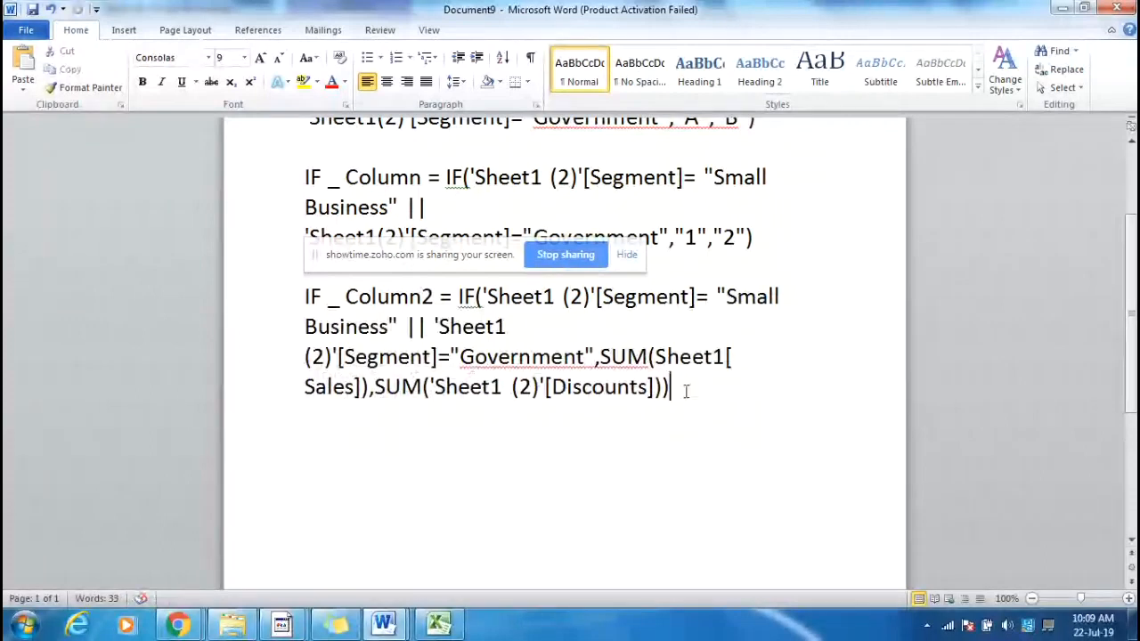
{"action": "left_click_drag", "start_coordinate": [682, 389], "coordinate": [304, 301]}
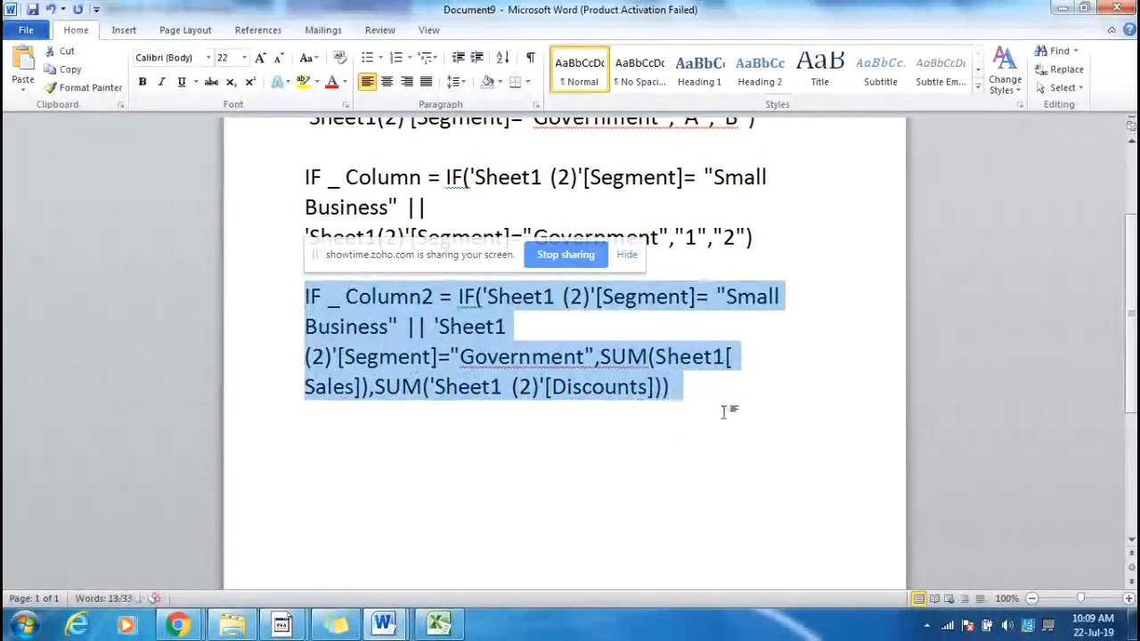
{"action": "left_click", "coordinate": [714, 398]}
{"action": "key", "text": "Return"}
{"action": "key", "text": "Return"}
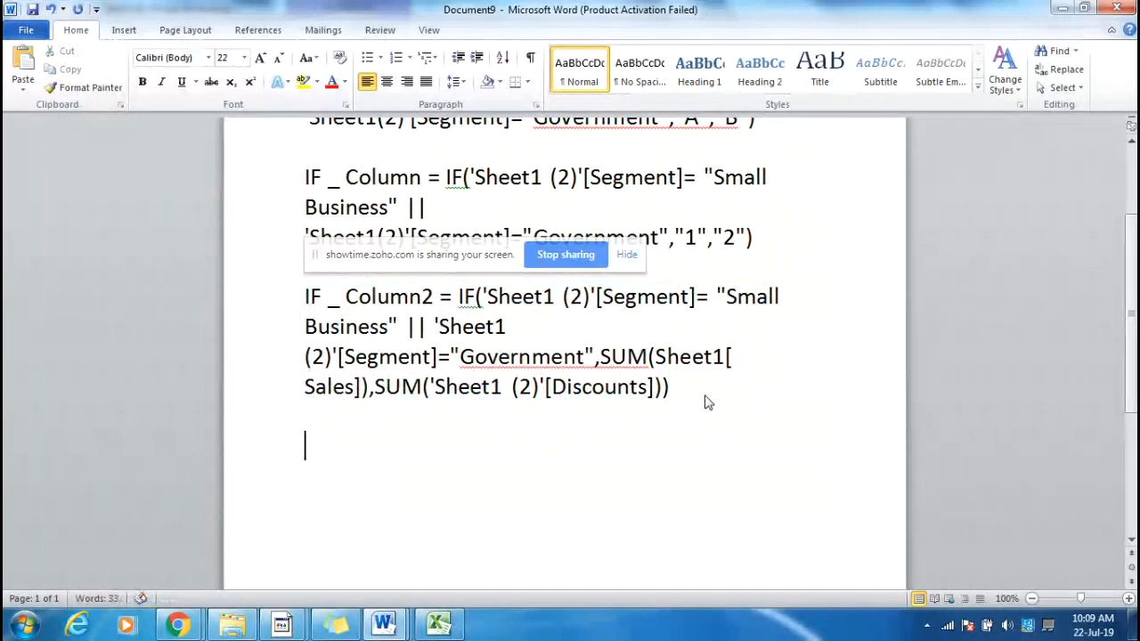
{"action": "type", "text": "IF _ Column2 = IF('Sheet1 (2)'[Segment]= \"Small Business\" || 'Sheet1 (2)'[Segment]=\"Government\",SUM(Sheet1[Sales]),SUM('Sheet1 (2)'[Discounts]))"}
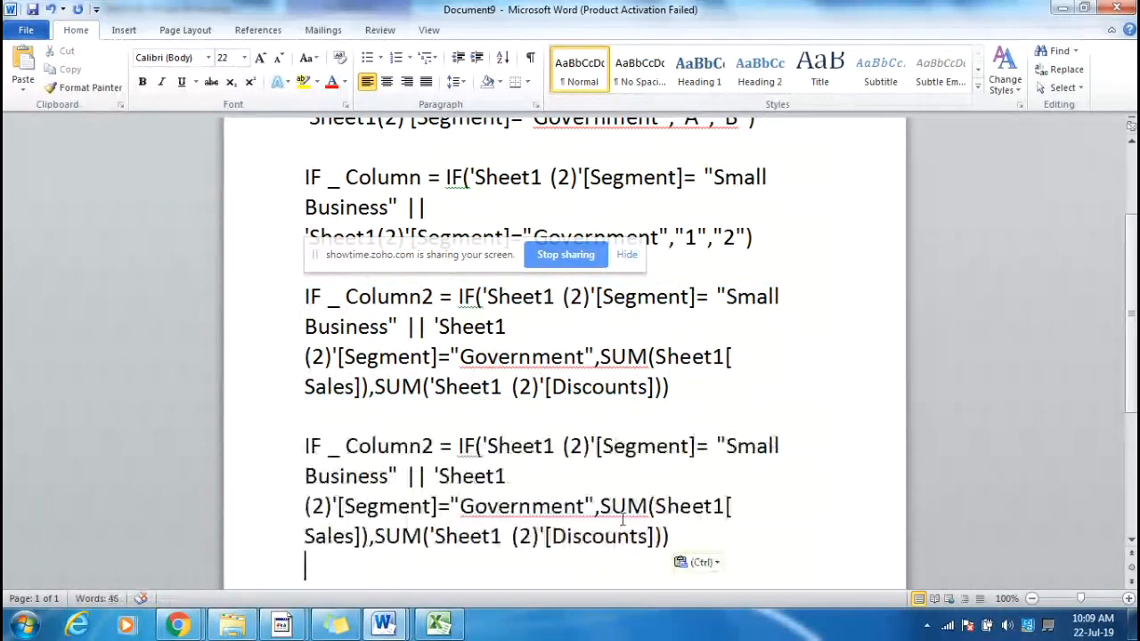
Replace the two SUM results in the copied formula with the measures [X] and [Y], ending with one closing parenthesis.
{"action": "key", "text": "BackSpace"}
{"action": "key", "text": "BackSpace"}
{"action": "key", "text": "BackSpace"}
{"action": "key", "text": "BackSpace"}
{"action": "key", "text": "BackSpace"}
{"action": "key", "text": "BackSpace"}
{"action": "key", "text": "BackSpace"}
{"action": "key", "text": "BackSpace"}
{"action": "key", "text": "BackSpace"}
{"action": "key", "text": "BackSpace"}
{"action": "key", "text": "BackSpace"}
{"action": "key", "text": "BackSpace"}
{"action": "key", "text": "BackSpace"}
{"action": "key", "text": "BackSpace"}
{"action": "key", "text": "BackSpace"}
{"action": "key", "text": "BackSpace"}
{"action": "key", "text": "BackSpace"}
{"action": "key", "text": "BackSpace"}
{"action": "key", "text": "BackSpace"}
{"action": "key", "text": "BackSpace"}
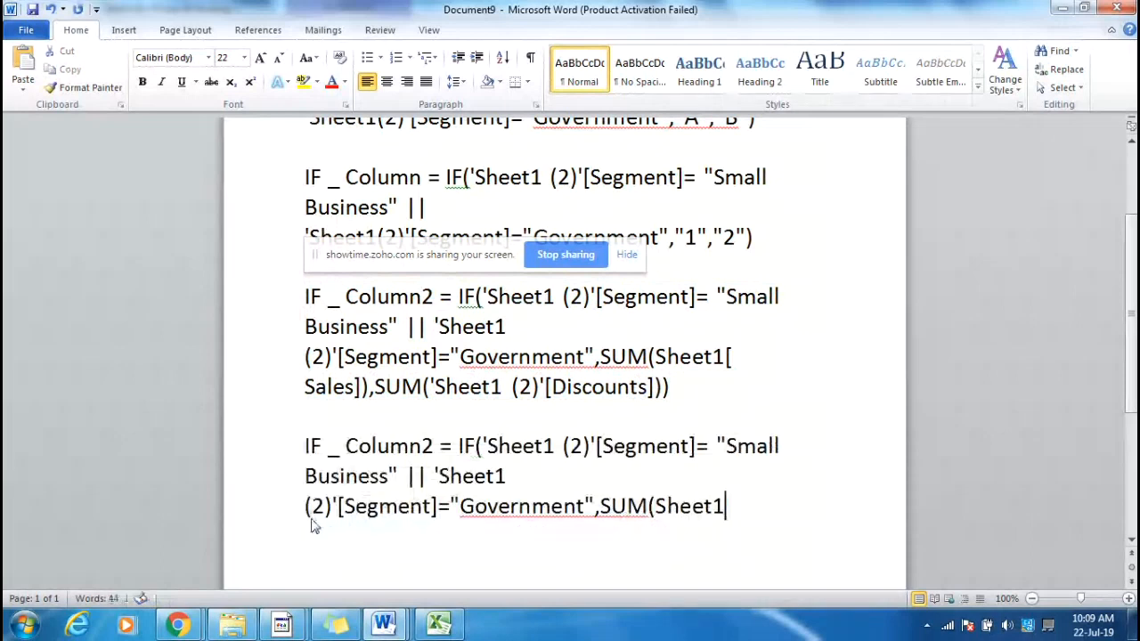
{"action": "key", "text": "BackSpace"}
{"action": "key", "text": "BackSpace"}
{"action": "key", "text": "BackSpace"}
{"action": "key", "text": "BackSpace"}
{"action": "key", "text": "BackSpace"}
{"action": "key", "text": "BackSpace"}
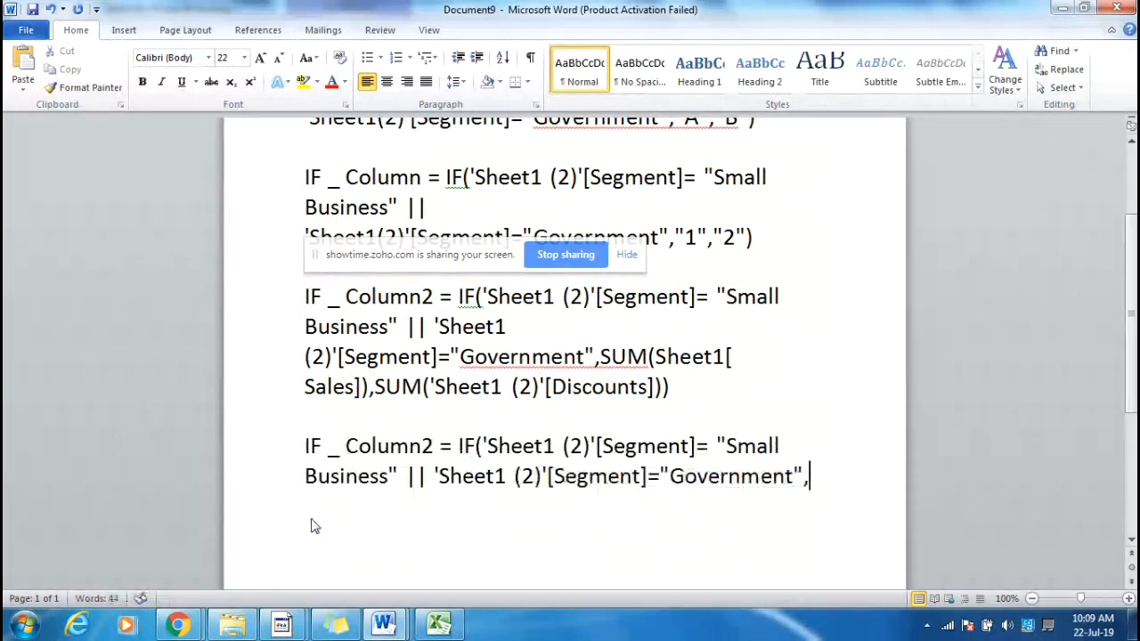
{"action": "type", "text": "[X"}
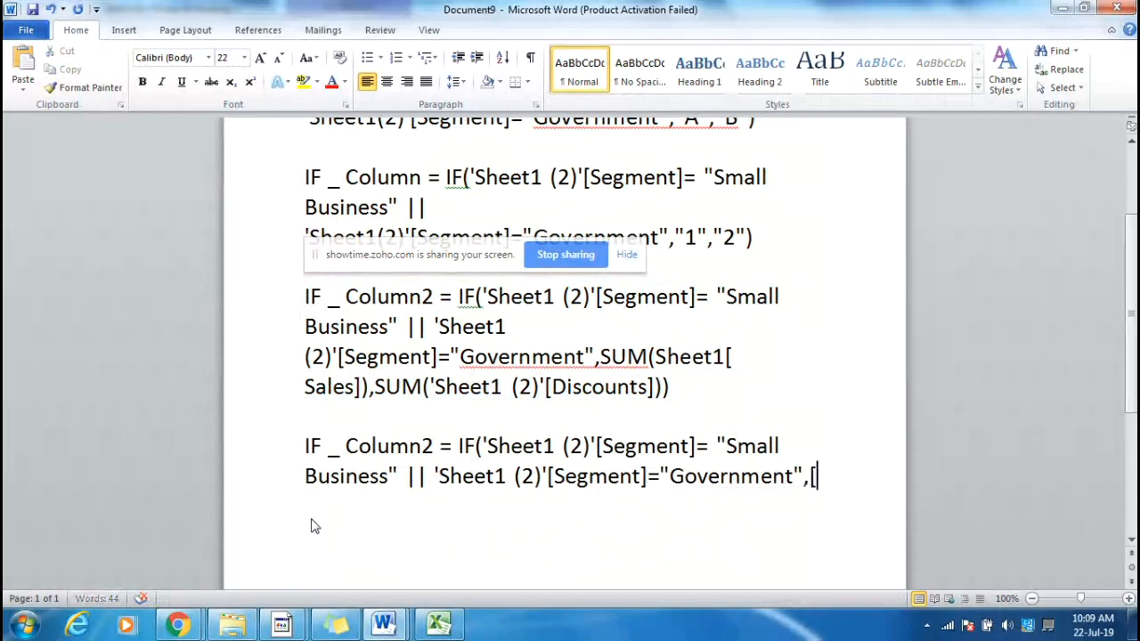
{"action": "type", "text": "]"}
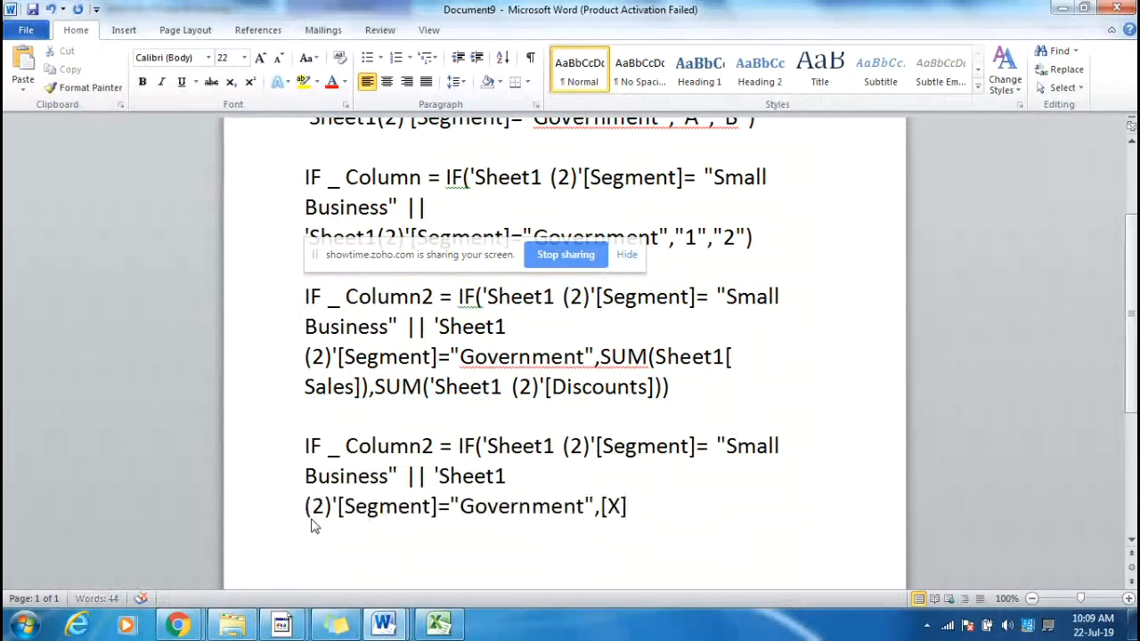
{"action": "type", "text": ",[]"}
{"action": "key", "text": "Left"}
{"action": "type", "text": "Y"}
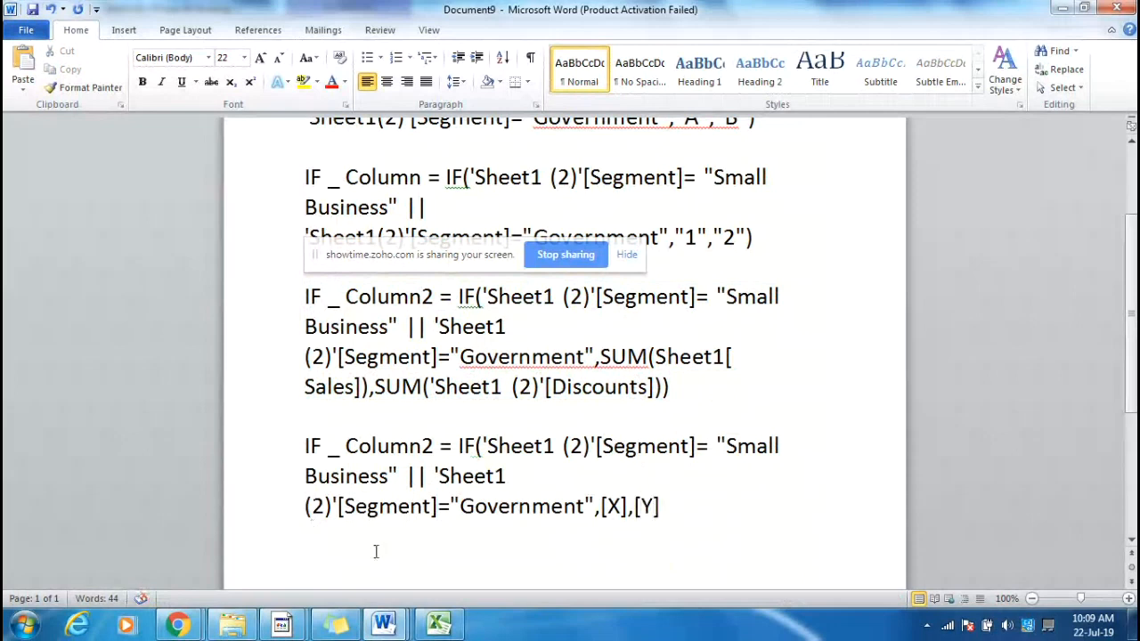
{"action": "left_click", "coordinate": [725, 518]}
{"action": "type", "text": "))"}
{"action": "key", "text": "BackSpace"}
Rename the copied formula as IF _ Column3 and compare it with the SUM results of the IF _ Column2 formula.
{"action": "left_click", "coordinate": [435, 446]}
{"action": "key", "text": "BackSpace"}
{"action": "type", "text": "3"}
{"action": "left_click_drag", "start_coordinate": [692, 388], "coordinate": [343, 356]}
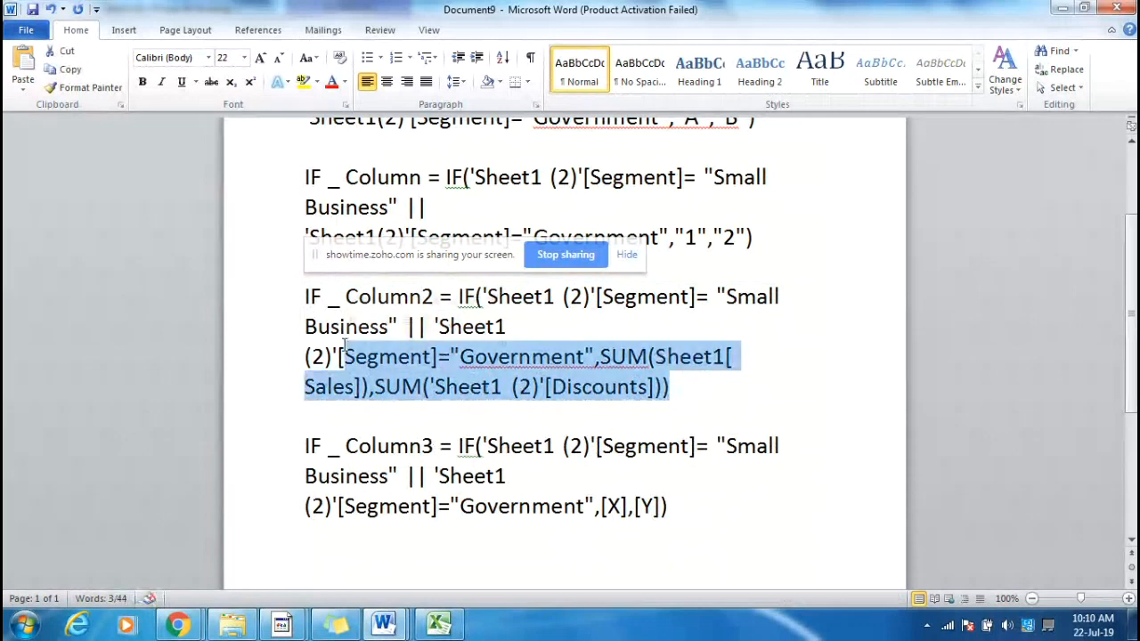
{"action": "left_click", "coordinate": [443, 380]}
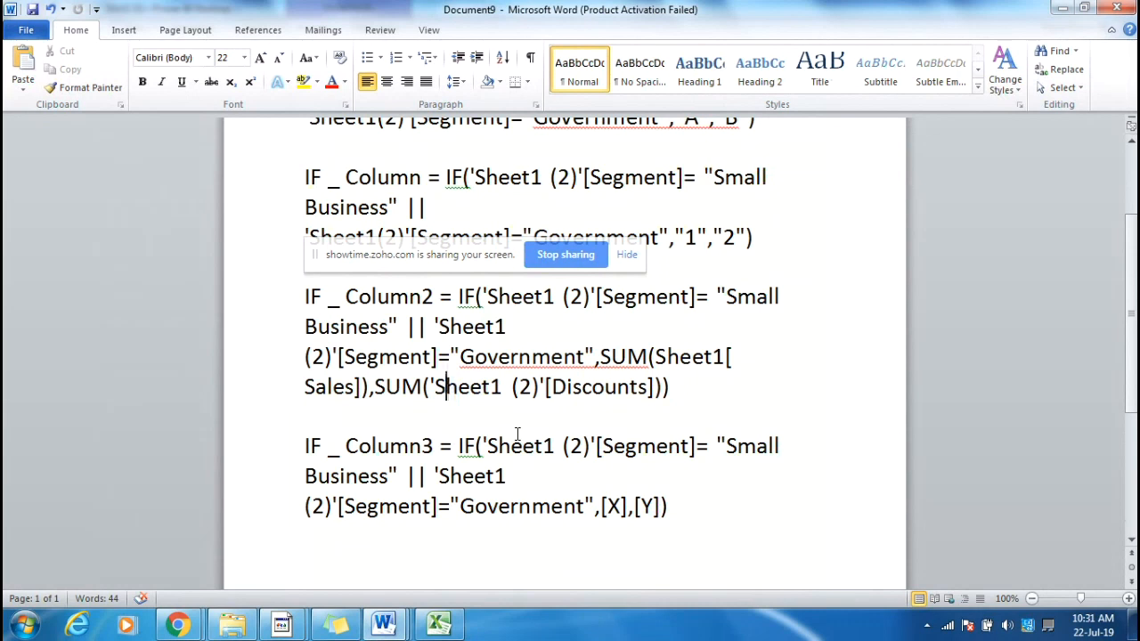
Select the whole IF _ Column3 formula in the Word document.
{"action": "left_click", "coordinate": [510, 504]}
{"action": "left_click_drag", "start_coordinate": [704, 515], "coordinate": [364, 437]}
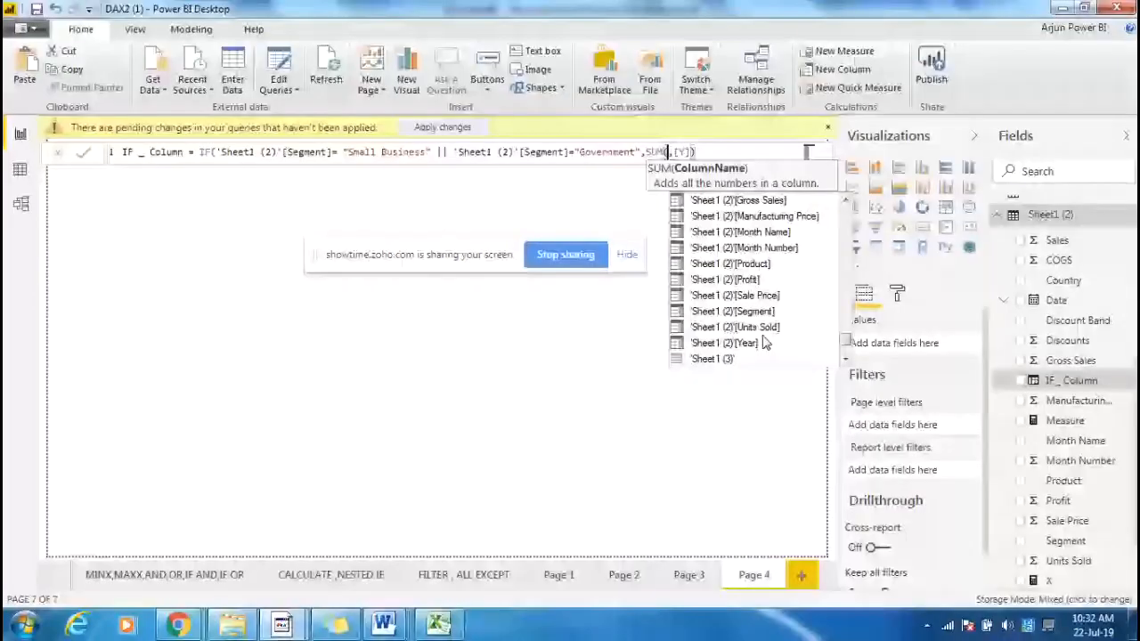
In Power BI Desktop, set the column inside the first SUM of the IF _ Column formula to 'Sheet1 (2)'[ Sales] instead of Units Sold.
{"action": "double_click", "coordinate": [734, 327]}
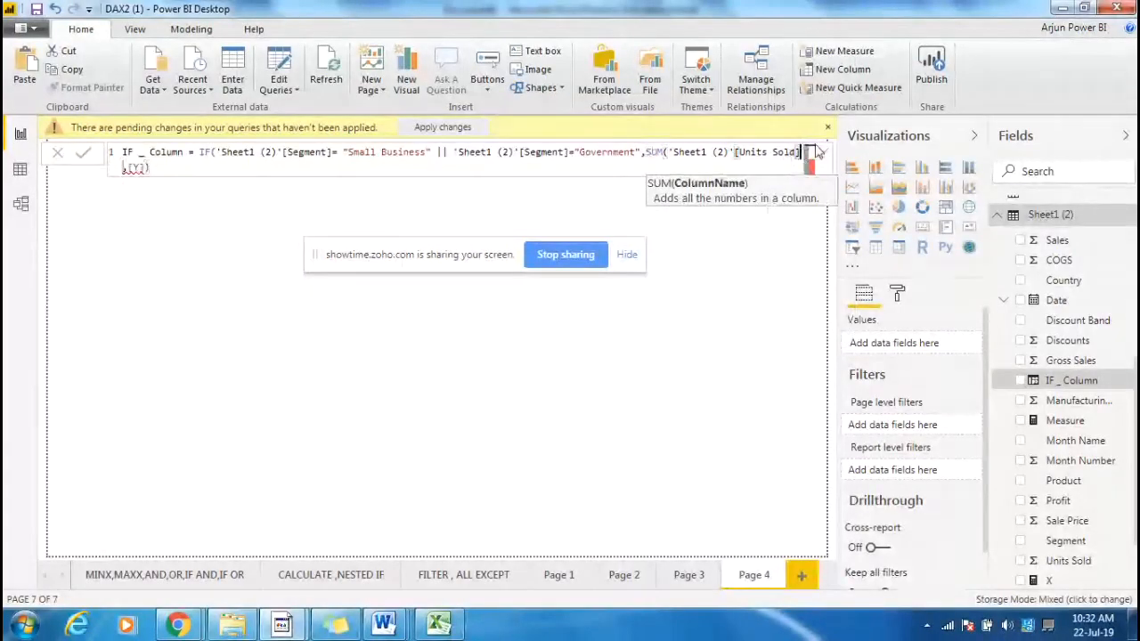
{"action": "key", "text": "BackSpace"}
{"action": "key", "text": "BackSpace"}
{"action": "key", "text": "BackSpace"}
{"action": "key", "text": "BackSpace"}
{"action": "key", "text": "BackSpace"}
{"action": "key", "text": "BackSpace"}
{"action": "key", "text": "BackSpace"}
{"action": "key", "text": "BackSpace"}
{"action": "key", "text": "BackSpace"}
{"action": "key", "text": "BackSpace"}
{"action": "key", "text": "BackSpace"}
{"action": "type", "text": "U"}
{"action": "key", "text": "BackSpace"}
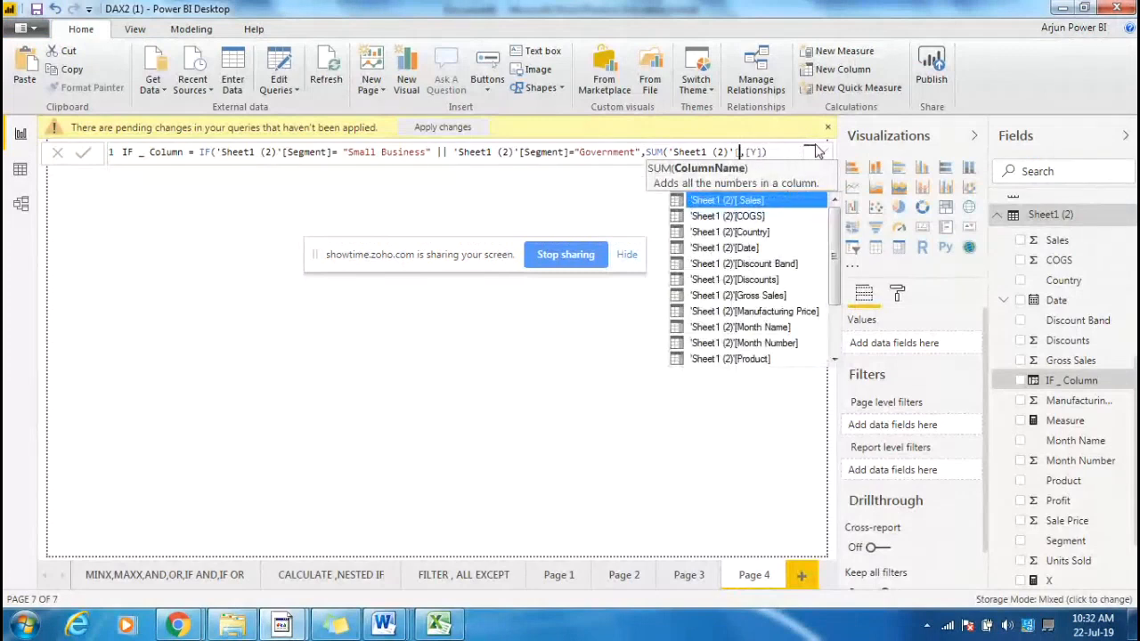
{"action": "key", "text": "Tab"}
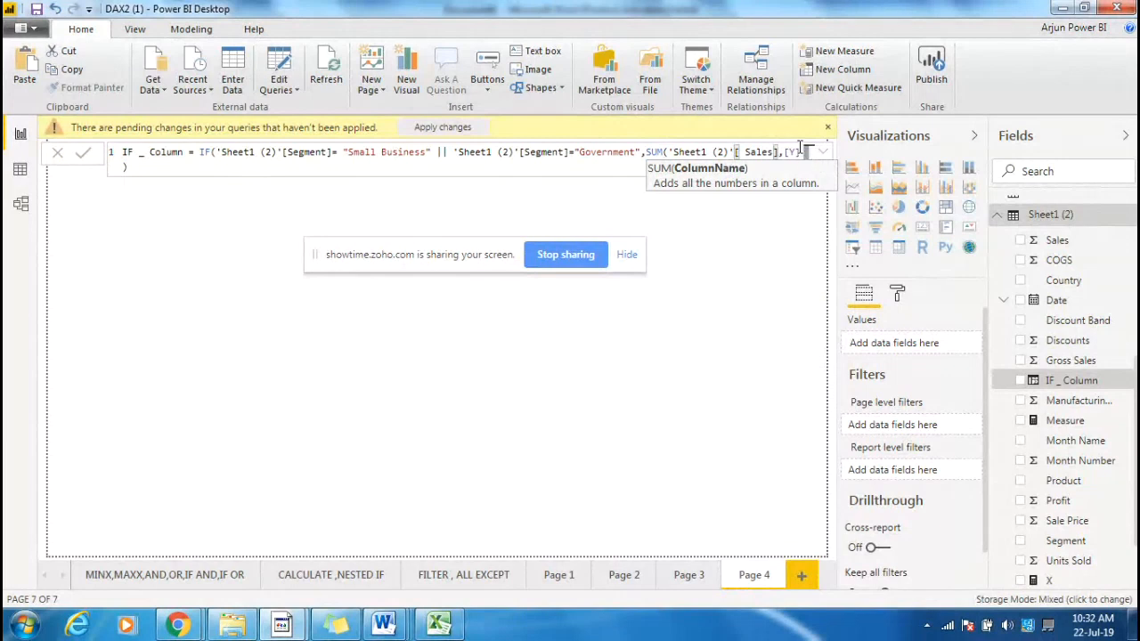
Remove the measure [Y] from the end of the IF _ Column formula.
{"action": "left_click", "coordinate": [802, 150]}
{"action": "key", "text": "BackSpace"}
{"action": "key", "text": "BackSpace"}
{"action": "key", "text": "BackSpace"}
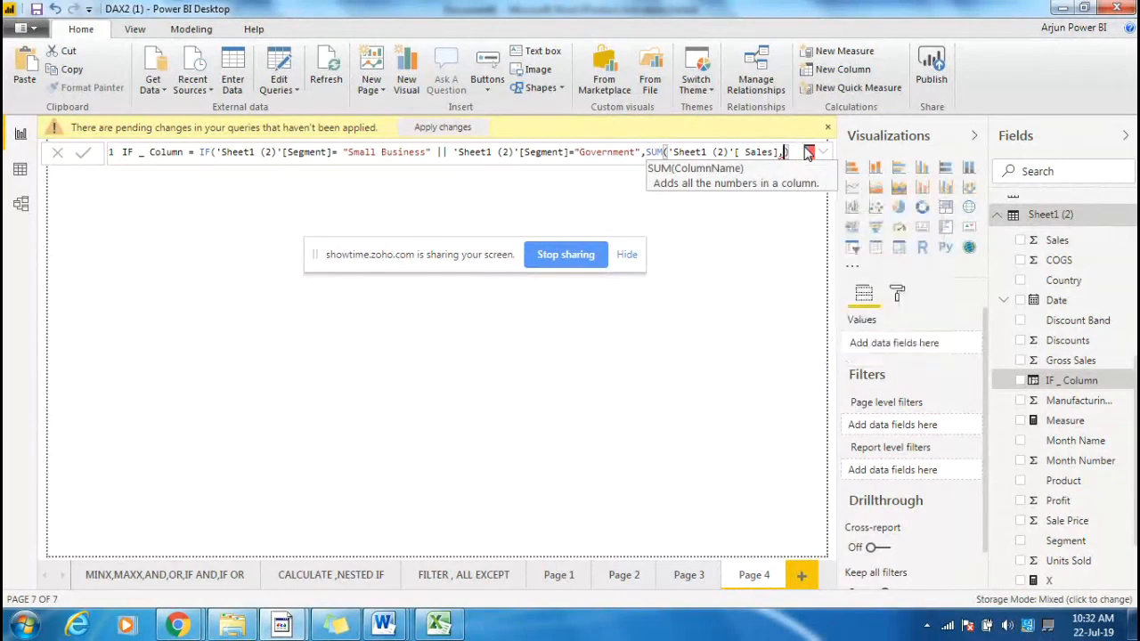
{"action": "key", "text": "shift+Return"}
{"action": "type", "text": "sum"}
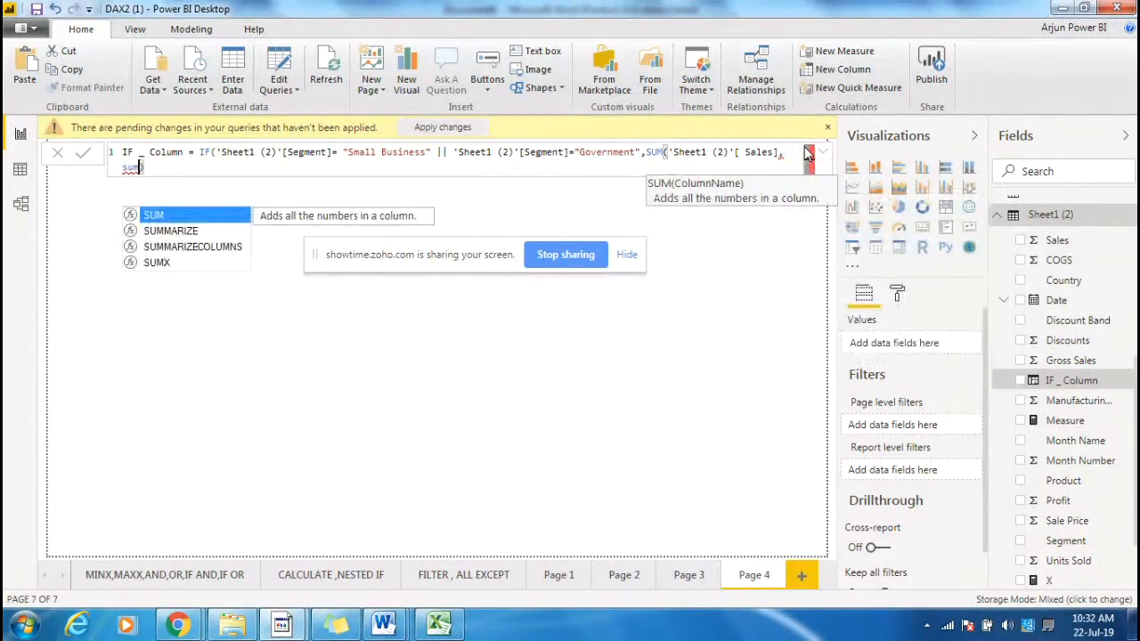
{"action": "key", "text": "BackSpace"}
{"action": "key", "text": "BackSpace"}
{"action": "key", "text": "BackSpace"}
{"action": "key", "text": "BackSpace"}
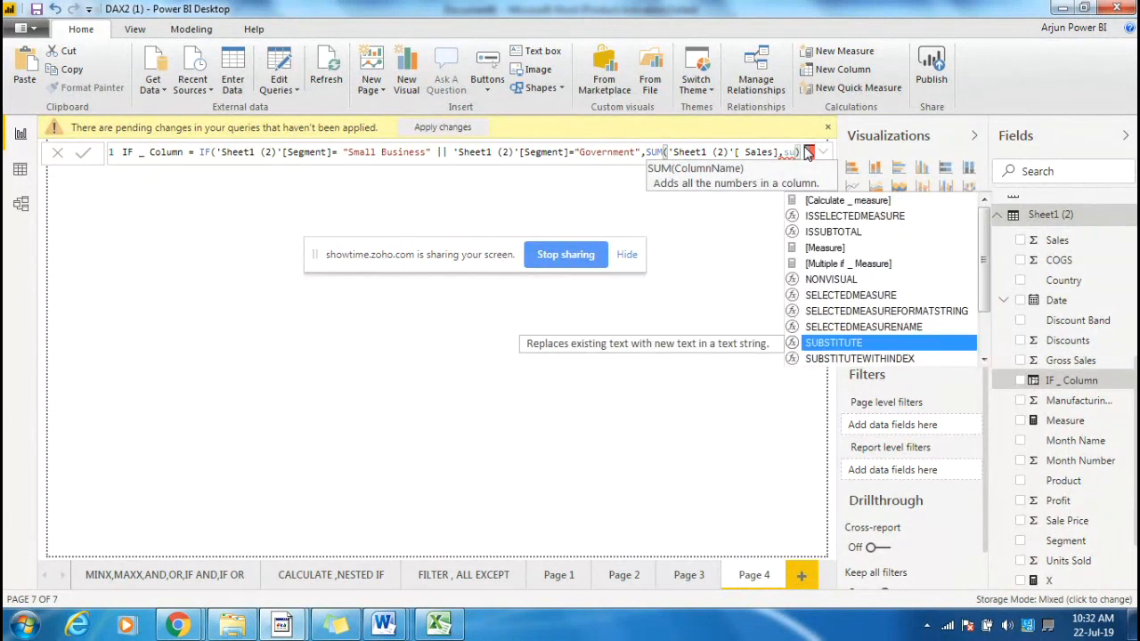
{"action": "key", "text": "BackSpace"}
{"action": "key", "text": "BackSpace"}
Add SUM('Sheet1 (2)'[Discounts]) as the false result after the Sales SUM and close the IF _ Column formula.
{"action": "key", "text": "Right"}
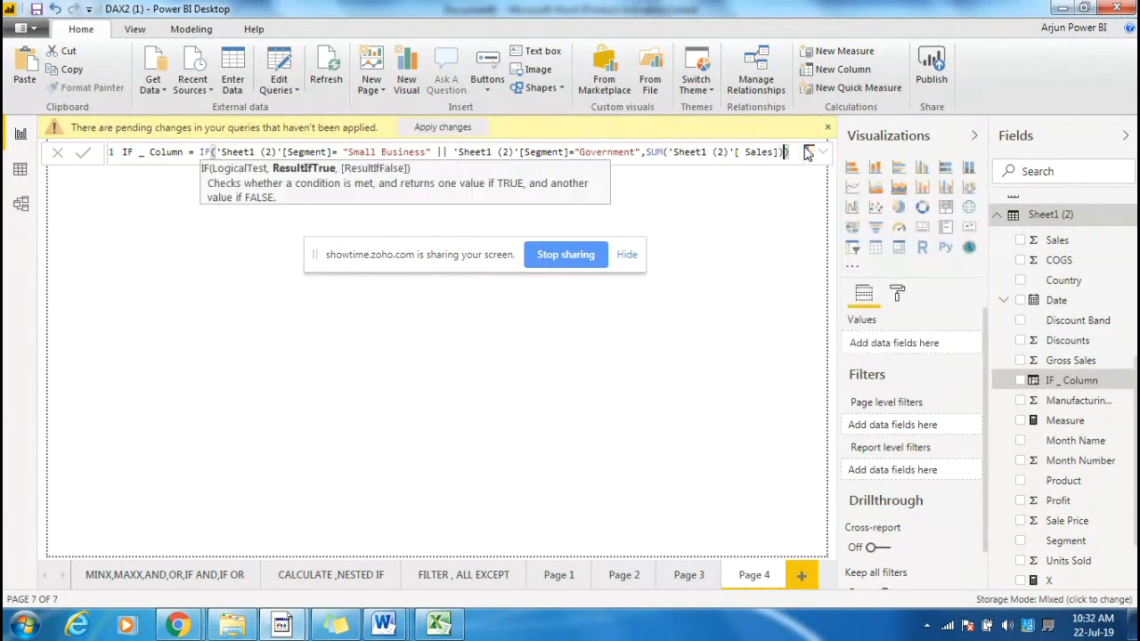
{"action": "type", "text": ","}
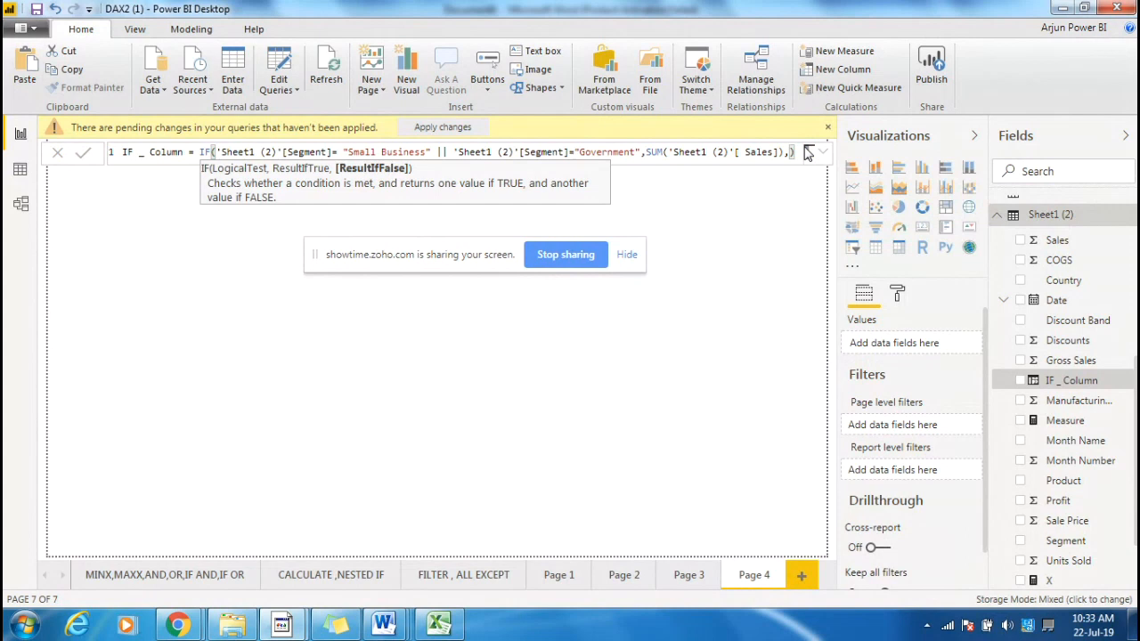
{"action": "key", "text": "shift+Return"}
{"action": "type", "text": "sum("}
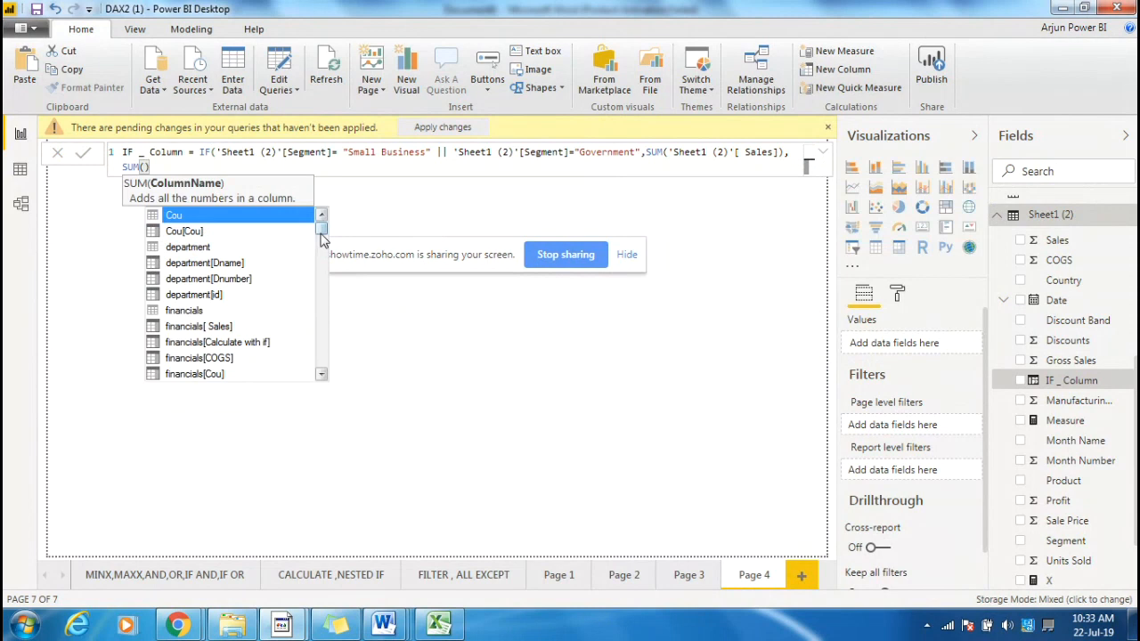
{"action": "left_click_drag", "start_coordinate": [322, 236], "coordinate": [322, 348]}
{"action": "double_click", "coordinate": [238, 303]}
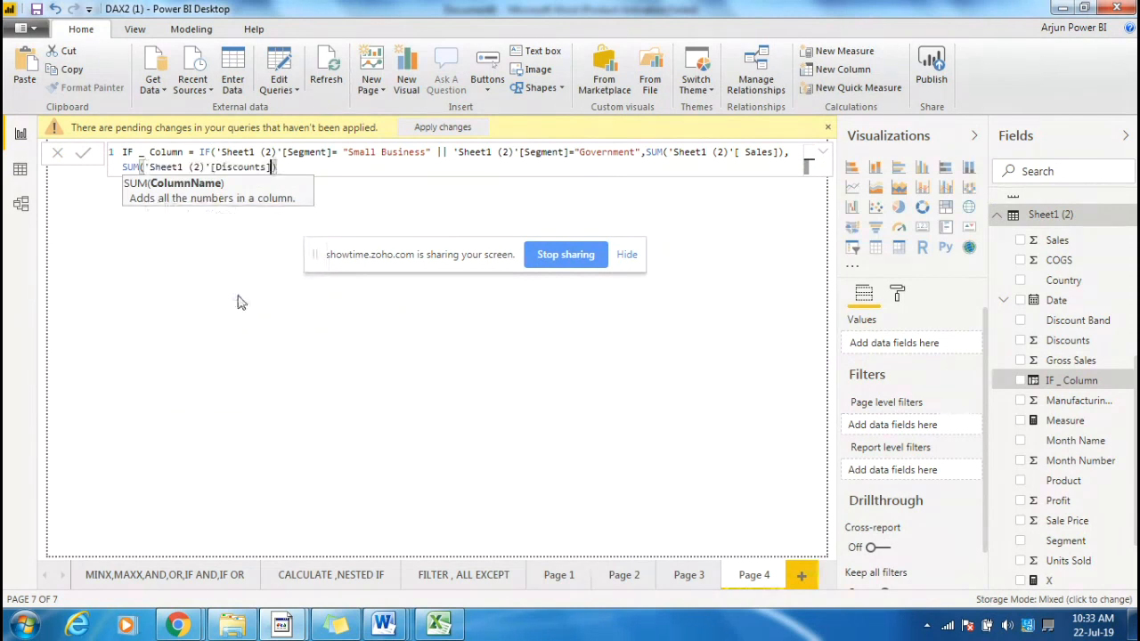
{"action": "type", "text": ")"}
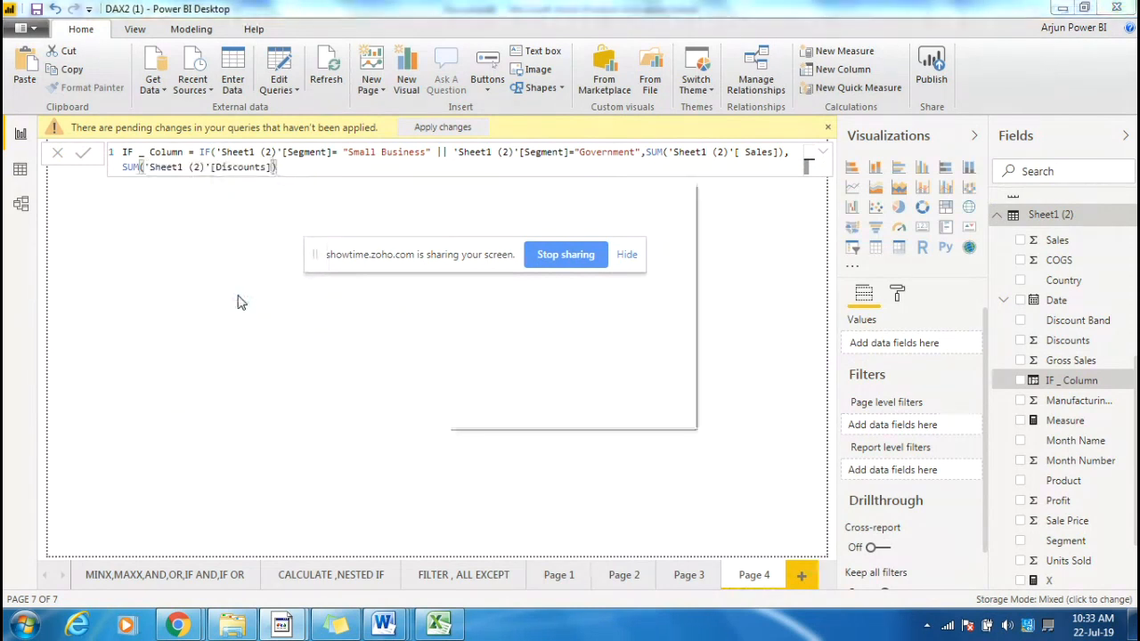
{"action": "type", "text": ")"}
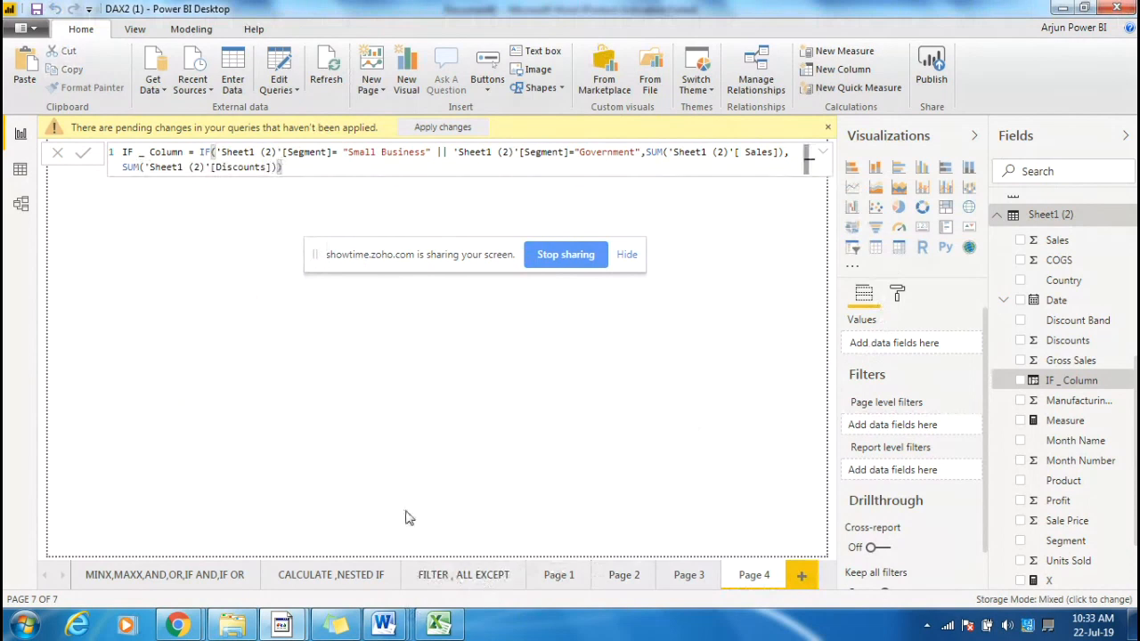
Open Page 3 of the report and reposition the table that shows Segment and IF _ Column.
{"action": "left_click", "coordinate": [468, 578]}
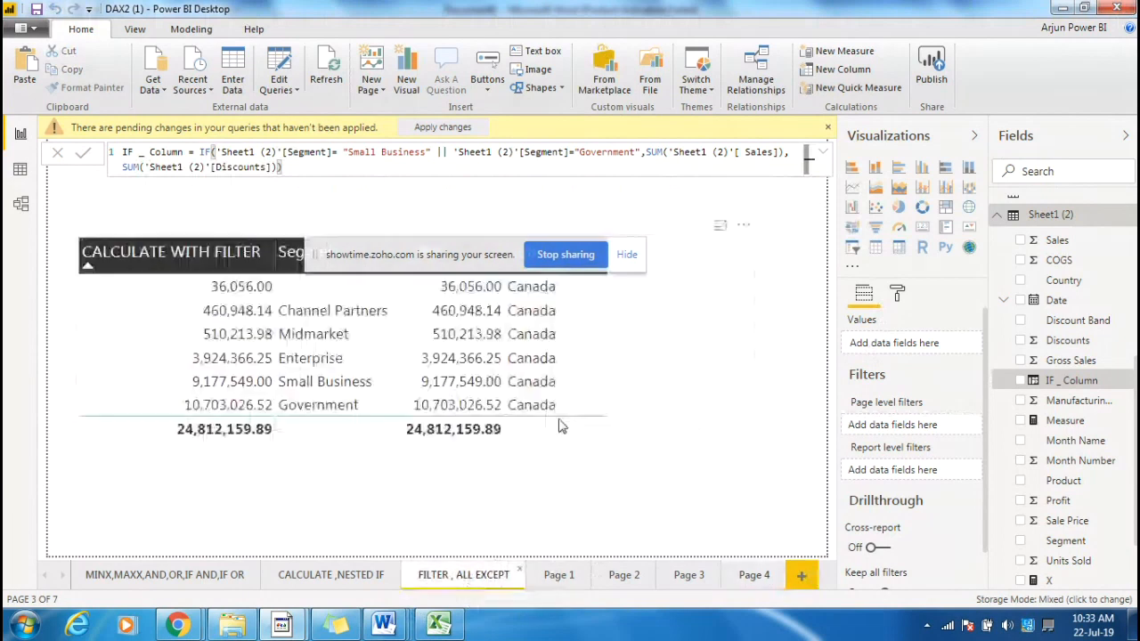
{"action": "left_click", "coordinate": [694, 394]}
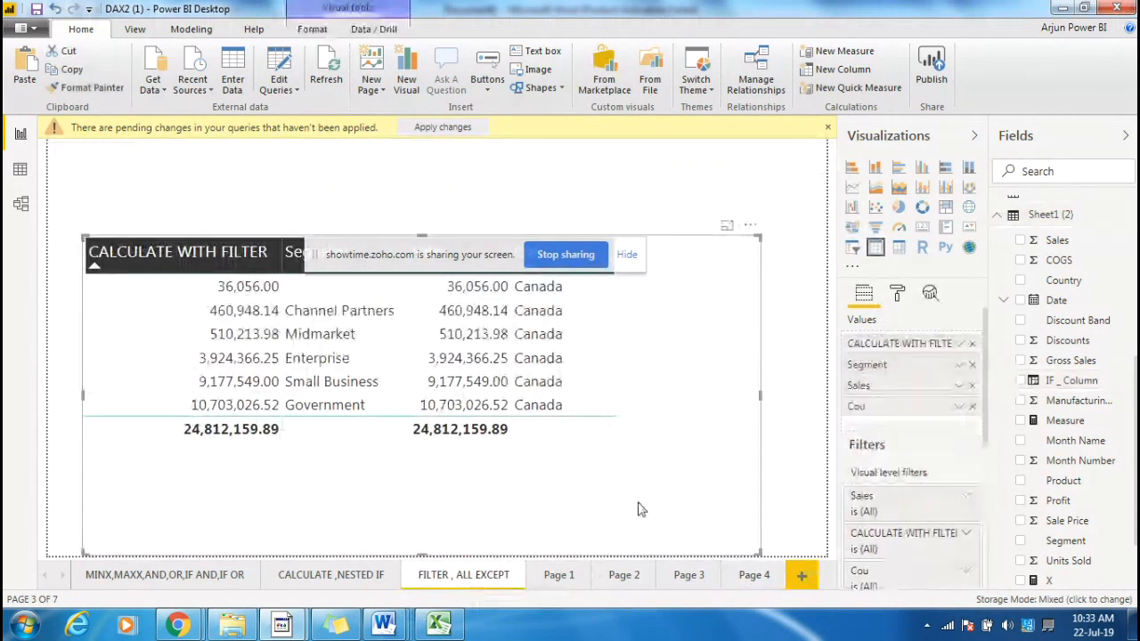
{"action": "left_click", "coordinate": [688, 578]}
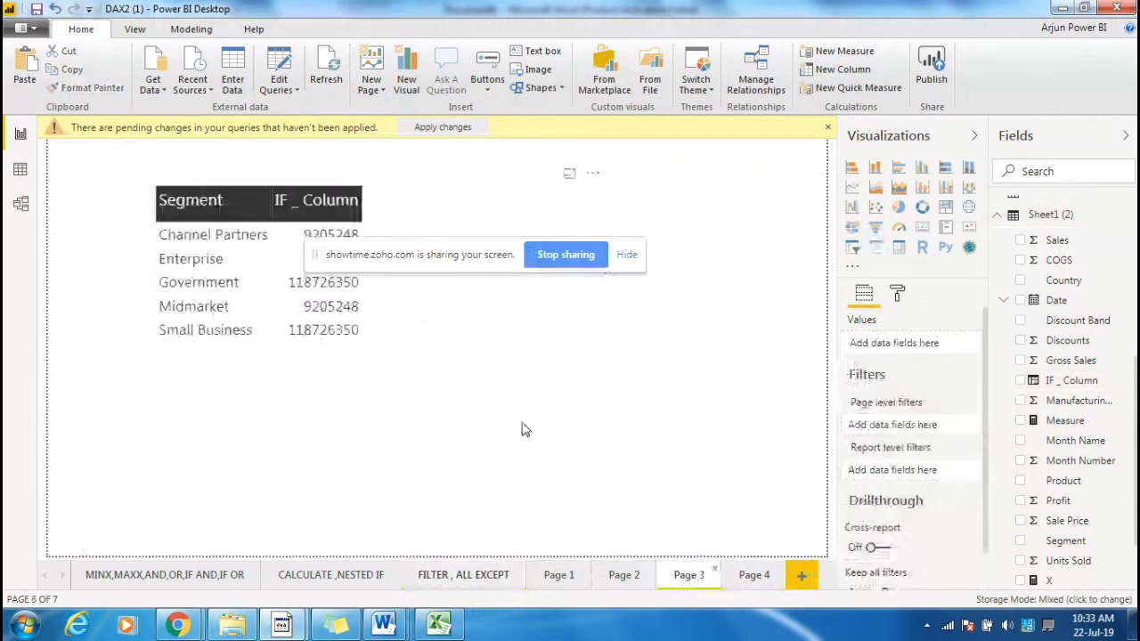
{"action": "left_click", "coordinate": [557, 393]}
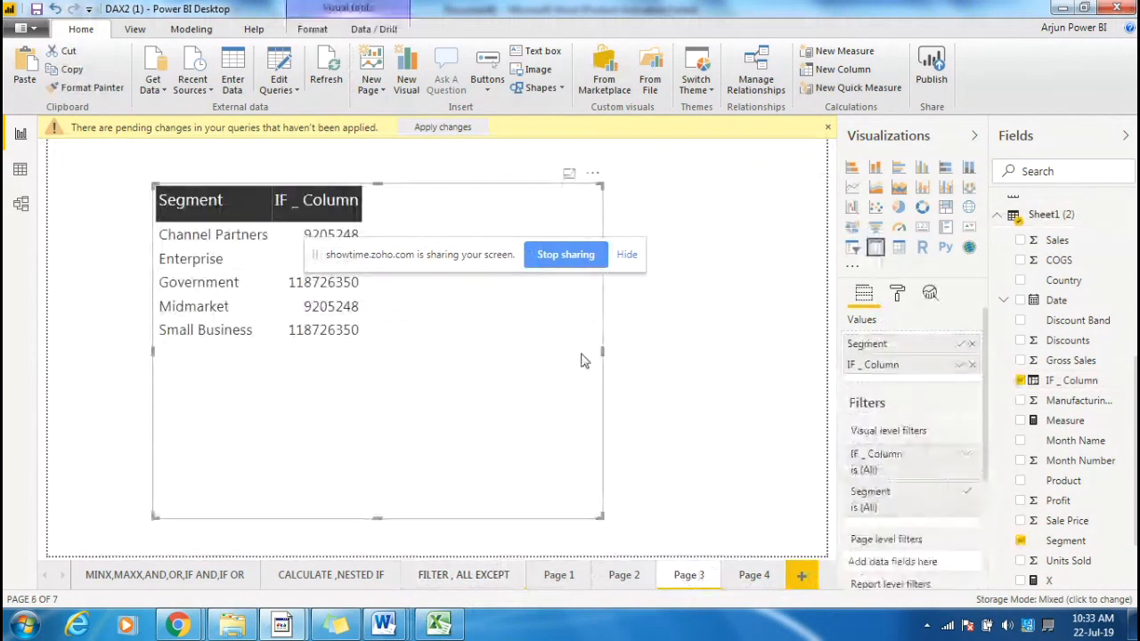
{"action": "left_click_drag", "start_coordinate": [476, 256], "coordinate": [681, 159]}
{"action": "left_click_drag", "start_coordinate": [443, 333], "coordinate": [439, 353]}
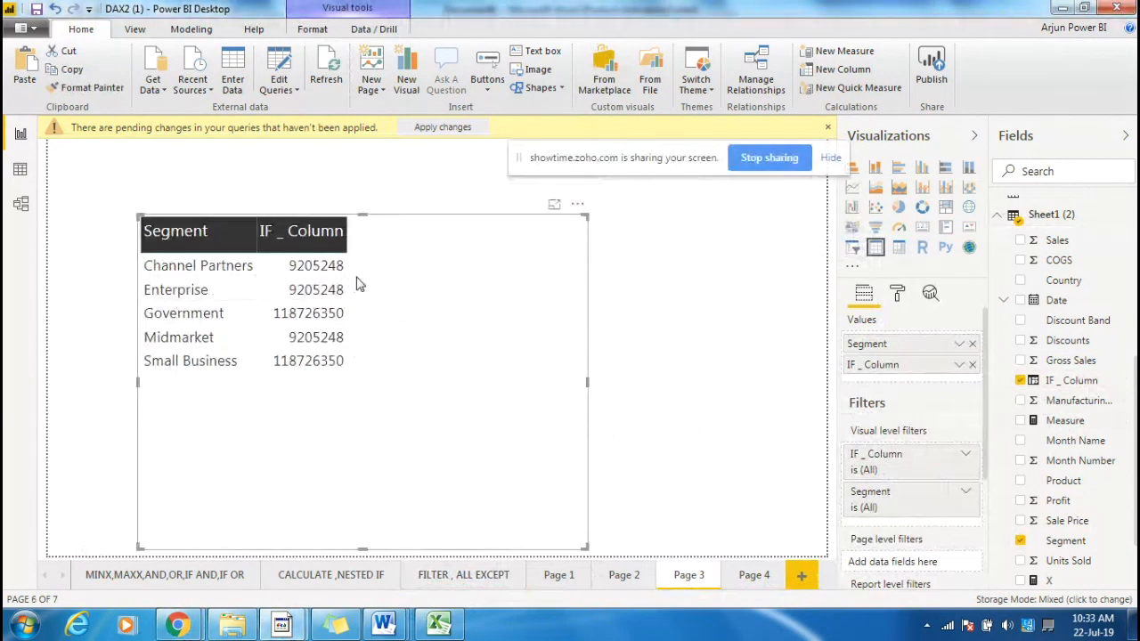
{"action": "left_click_drag", "start_coordinate": [484, 327], "coordinate": [463, 311]}
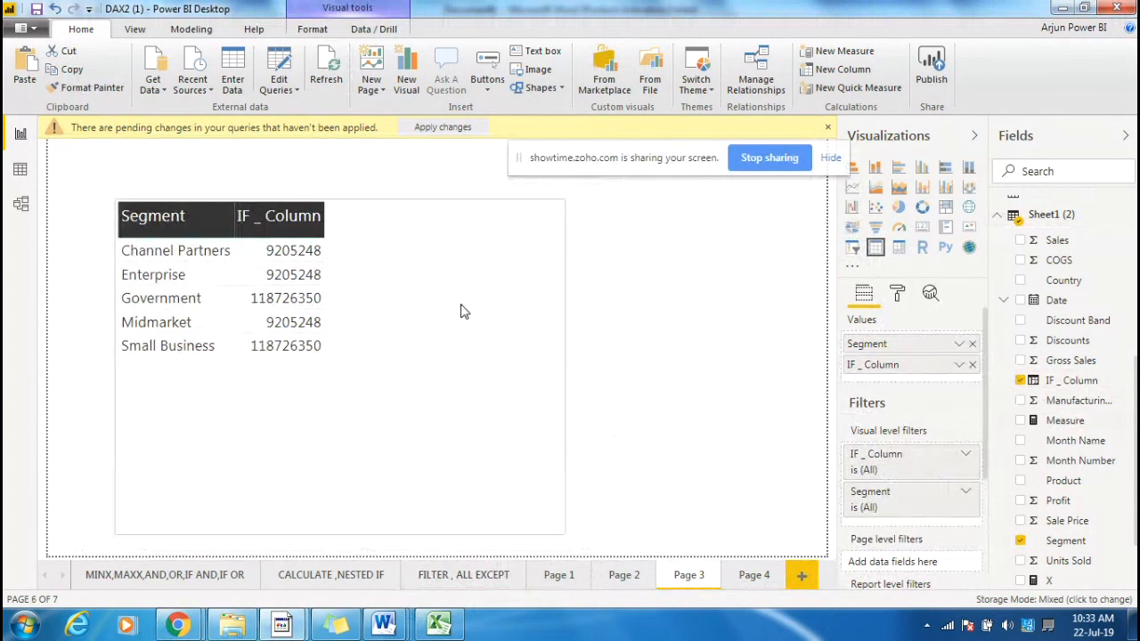
Create a measure in the Sheet1 (2) table and reuse the IF expression of IF _ Column, with its Sales and Discounts SUMs, as its formula.
{"action": "left_click", "coordinate": [1072, 381]}
{"action": "left_click_drag", "start_coordinate": [287, 167], "coordinate": [201, 153]}
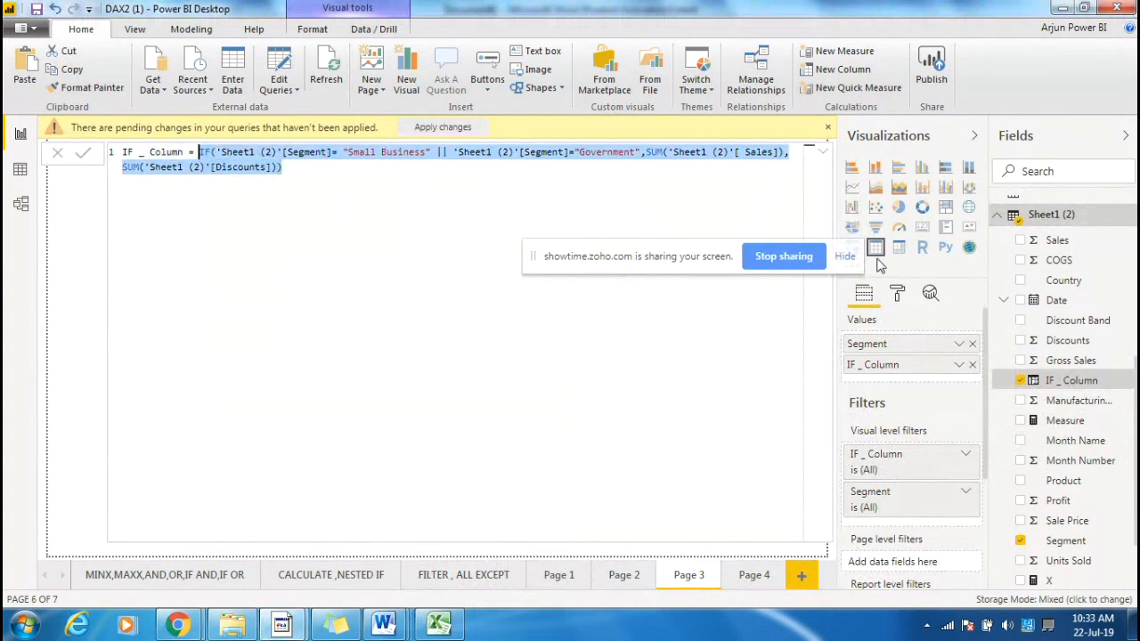
{"action": "left_click", "coordinate": [1130, 220]}
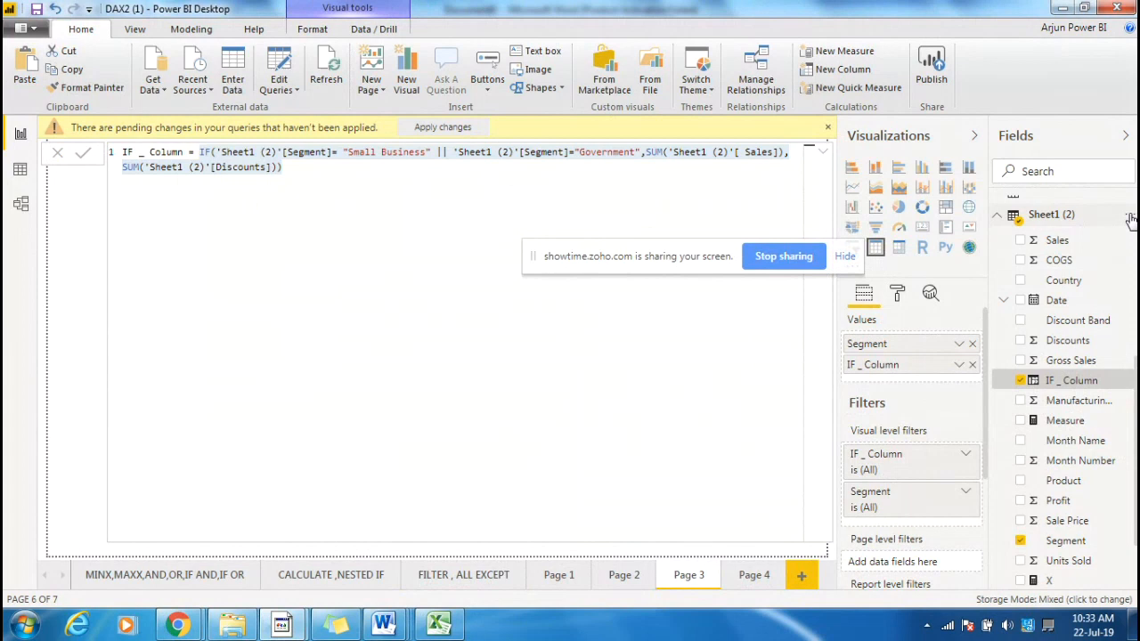
{"action": "left_click", "coordinate": [1130, 220]}
{"action": "left_click", "coordinate": [857, 255]}
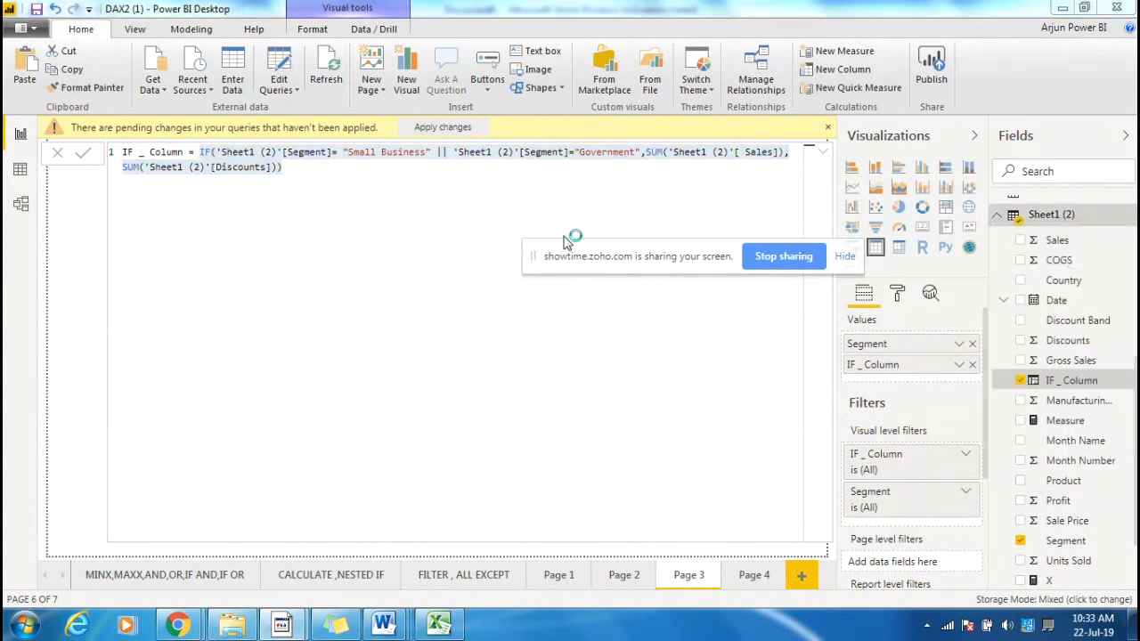
{"action": "left_click", "coordinate": [284, 157]}
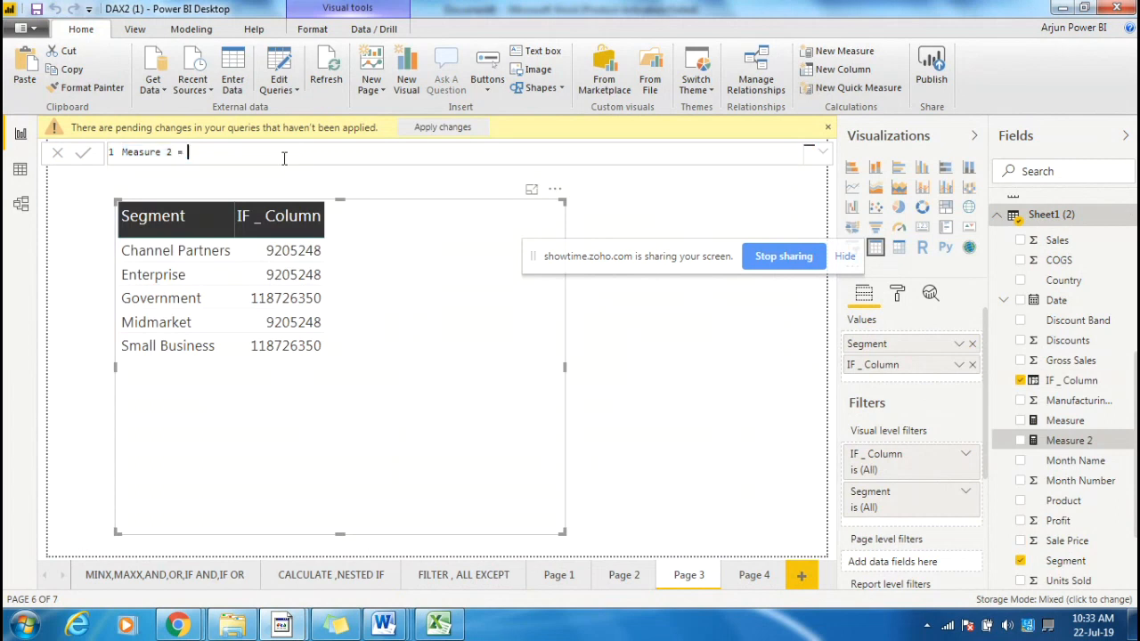
{"action": "type", "text": "IF('Sheet1 (2)'[Segment]= \"Small Business\" || 'Sheet1 (2)'[Segment]=\"Government\",SUM('Sheet1 (2)'[ Sales]),SUM('Sheet1 (2)'[Discounts]))"}
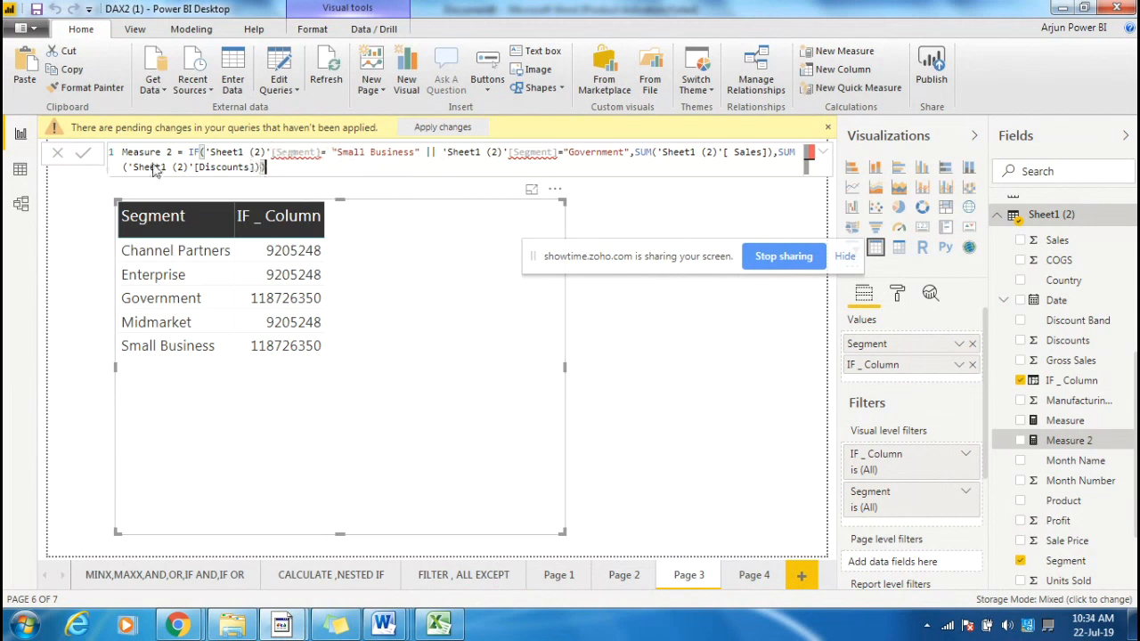
Examine the Segment reference and the "Small Business" condition in the new measure's formula alongside the table on Page 3.
{"action": "left_click", "coordinate": [317, 155]}
{"action": "mouse_move", "coordinate": [312, 162]}
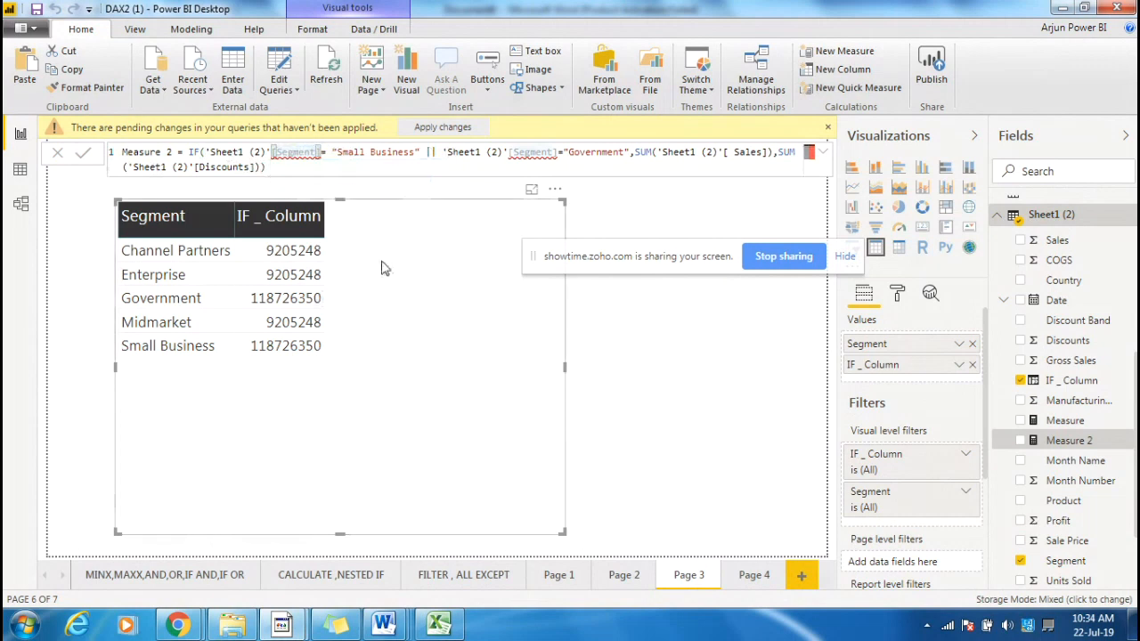
{"action": "left_click_drag", "start_coordinate": [381, 264], "coordinate": [389, 274]}
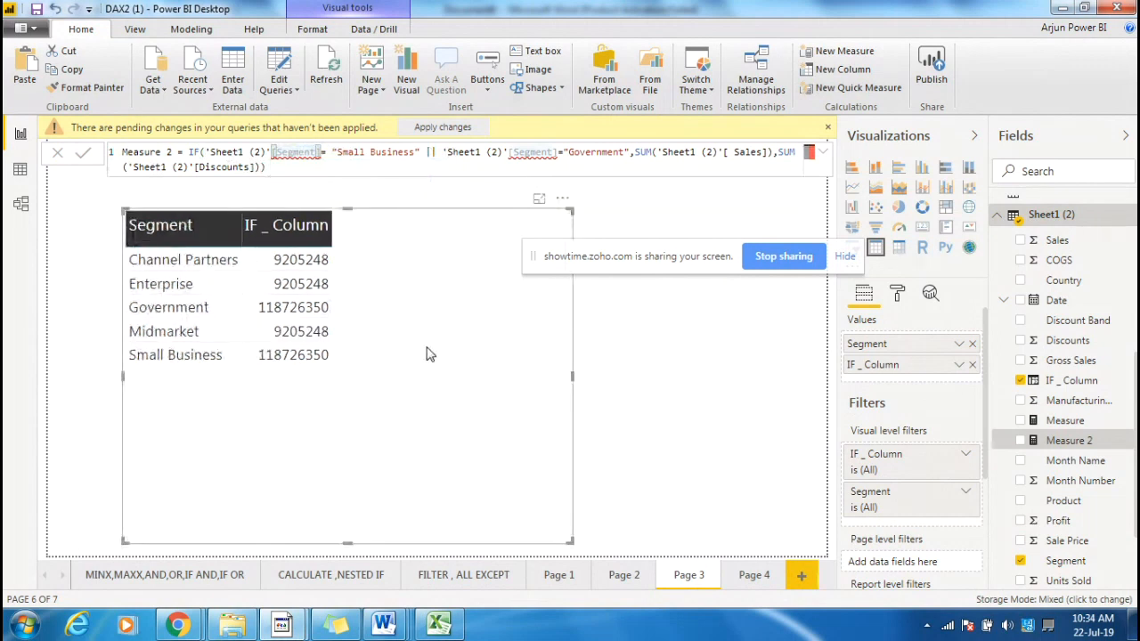
{"action": "left_click_drag", "start_coordinate": [435, 152], "coordinate": [280, 152]}
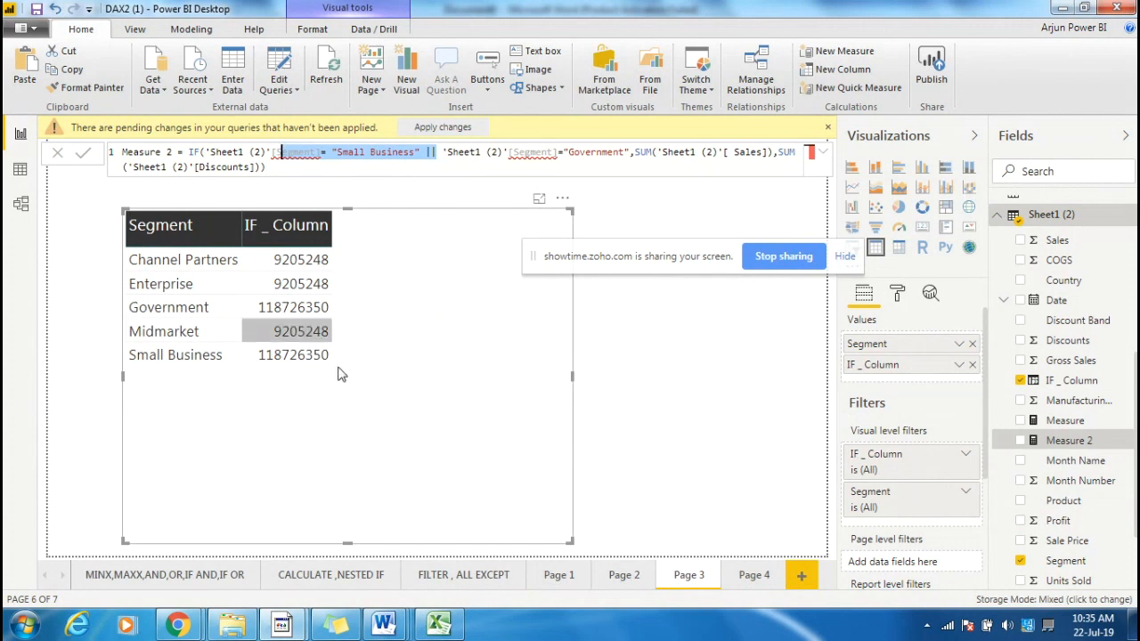
Switch to Document9 in Microsoft Word and start a new entry "Nested If =" below the IF _ Column3 formula, leaving a blank line between.
{"action": "left_click", "coordinate": [383, 626]}
{"action": "left_click", "coordinate": [1018, 559]}
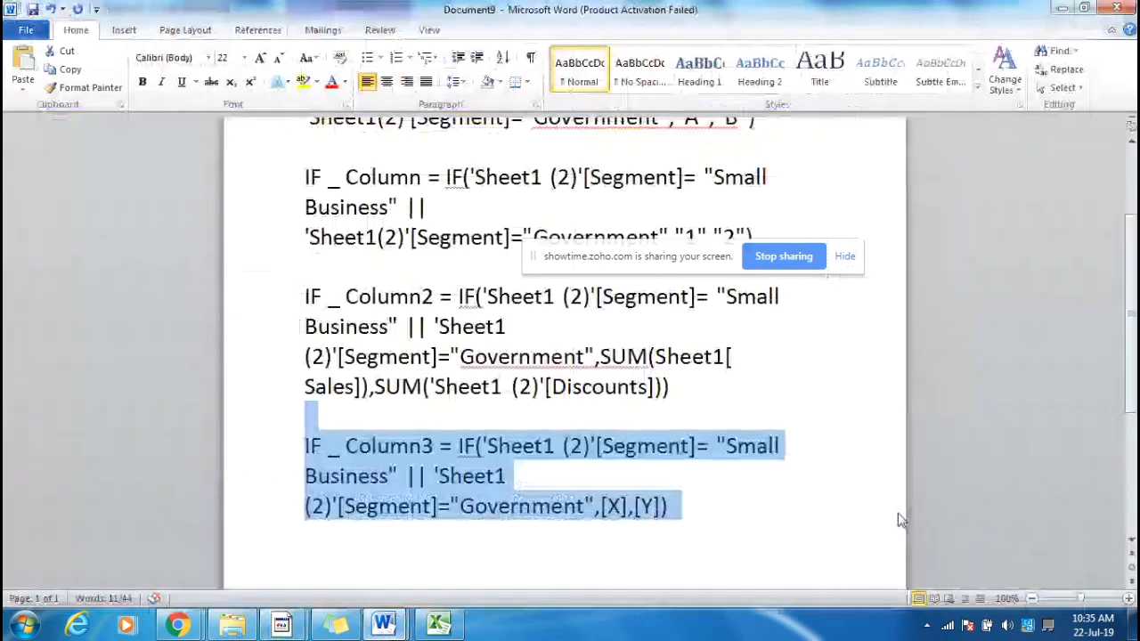
{"action": "left_click", "coordinate": [736, 510]}
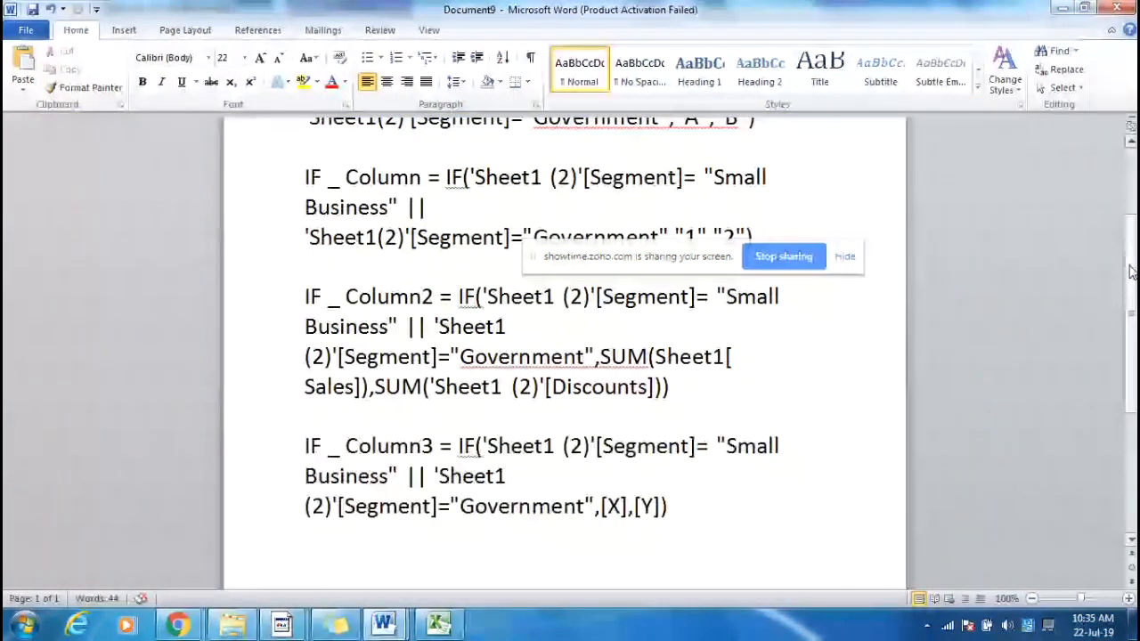
{"action": "scroll", "coordinate": [736, 510], "scroll_direction": "down", "scroll_amount": 1}
{"action": "scroll", "coordinate": [789, 374], "scroll_direction": "down", "scroll_amount": 1}
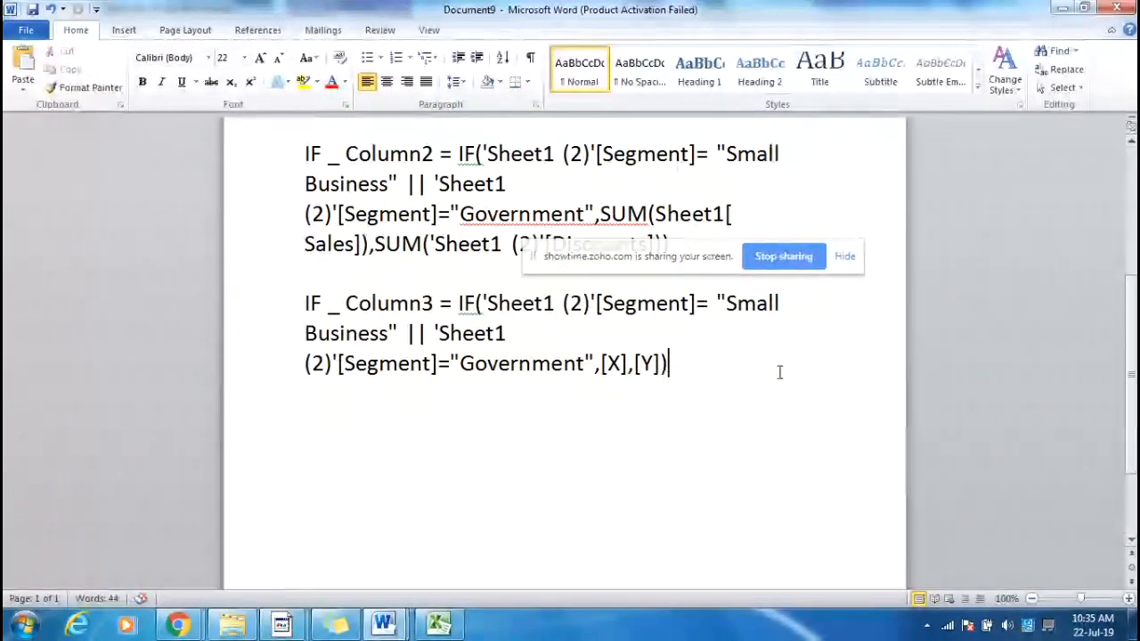
{"action": "left_click", "coordinate": [532, 214]}
{"action": "left_click", "coordinate": [670, 363]}
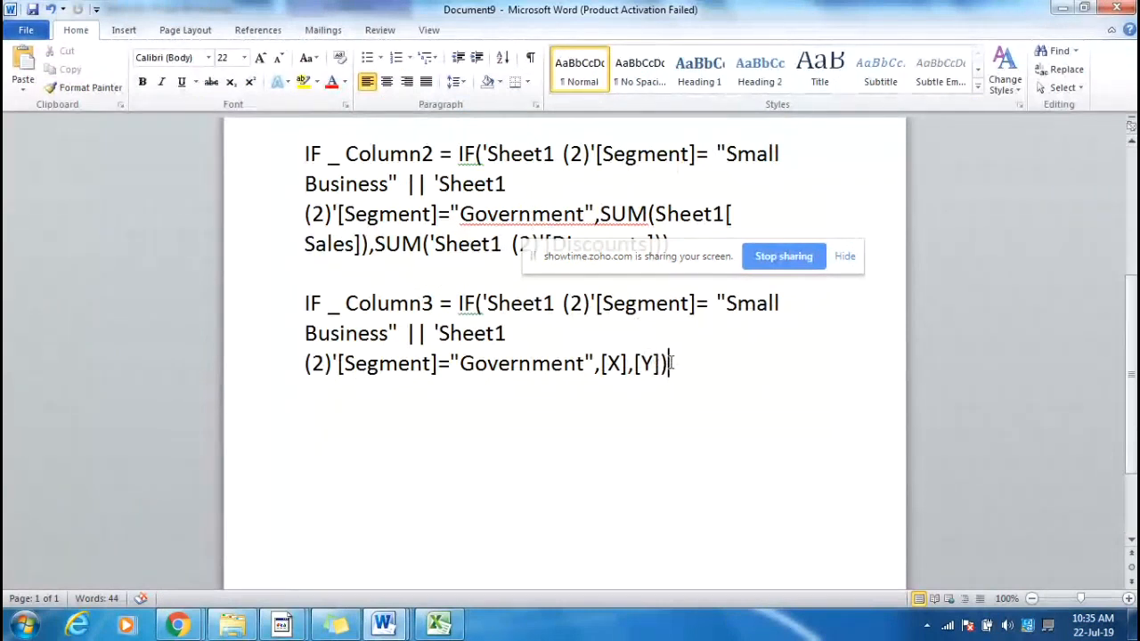
{"action": "key", "text": "Return"}
{"action": "key", "text": "Return"}
{"action": "type", "text": "Nested If "}
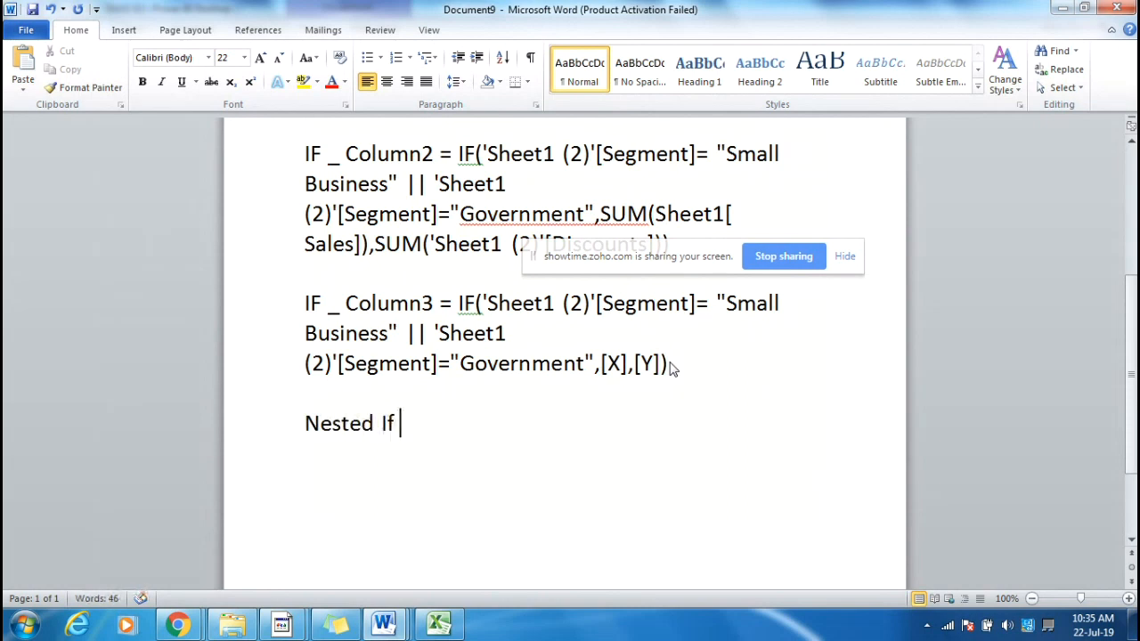
{"action": "type", "text": "= "}
{"action": "type", "text": "if"}
{"action": "key", "text": "BackSpace"}
{"action": "key", "text": "BackSpace"}
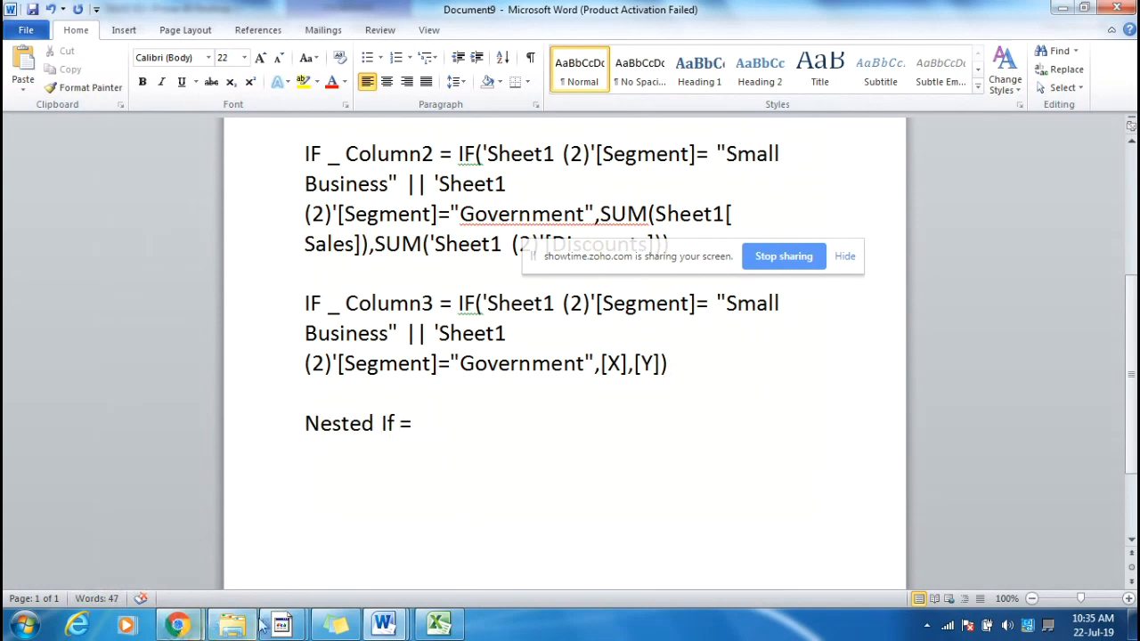
Switch to Power BI Desktop and append a copy of the "Government" Segment condition as a third OR condition in the Nested If formula.
{"action": "left_click", "coordinate": [261, 626]}
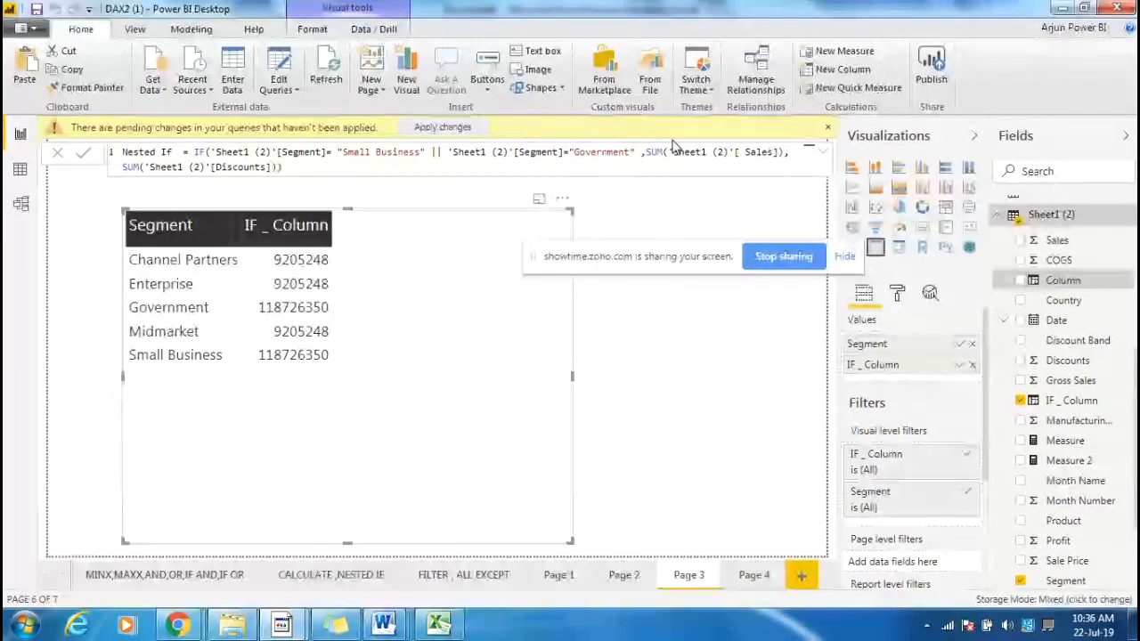
{"action": "type", "text": ","}
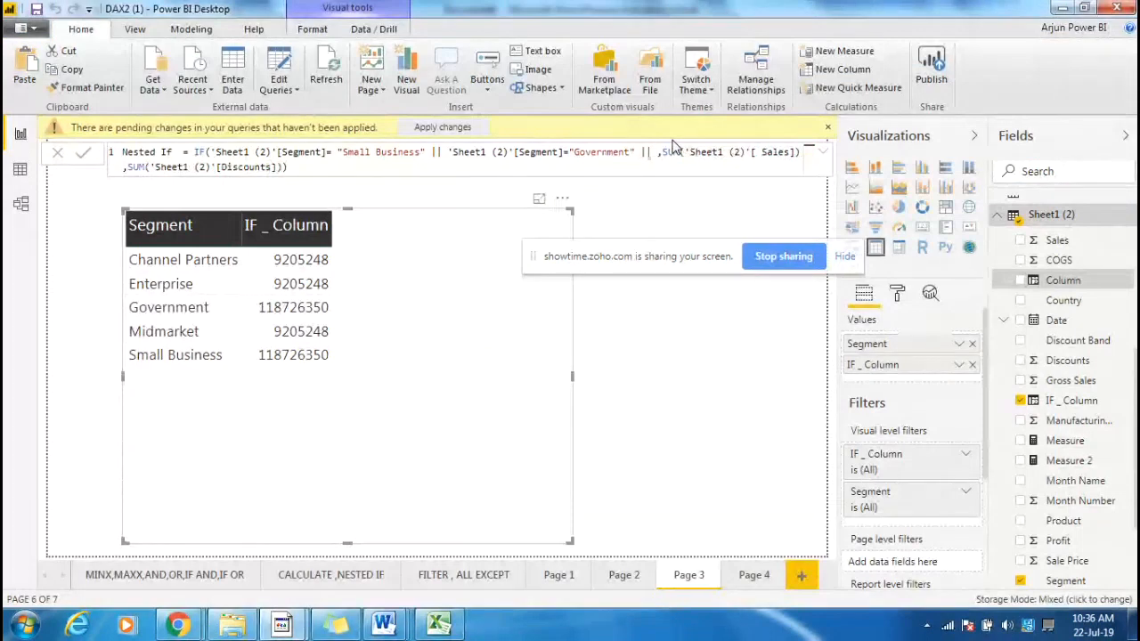
{"action": "left_click_drag", "start_coordinate": [637, 154], "coordinate": [448, 158]}
{"action": "key", "text": "ctrl+c"}
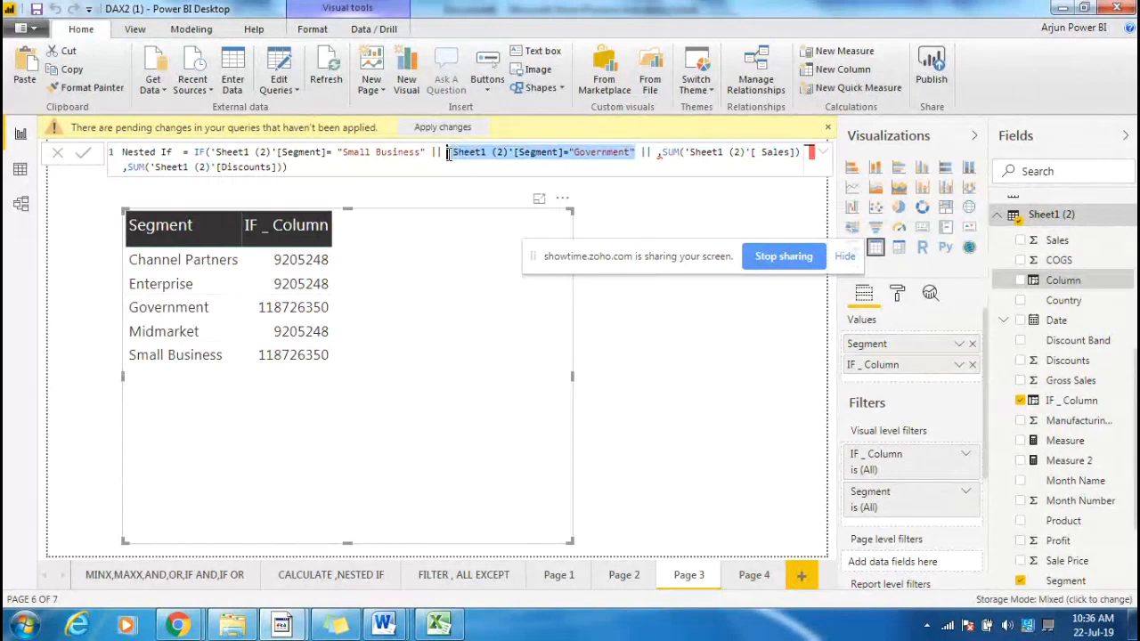
{"action": "left_click", "coordinate": [654, 152]}
{"action": "key", "text": "ctrl+v"}
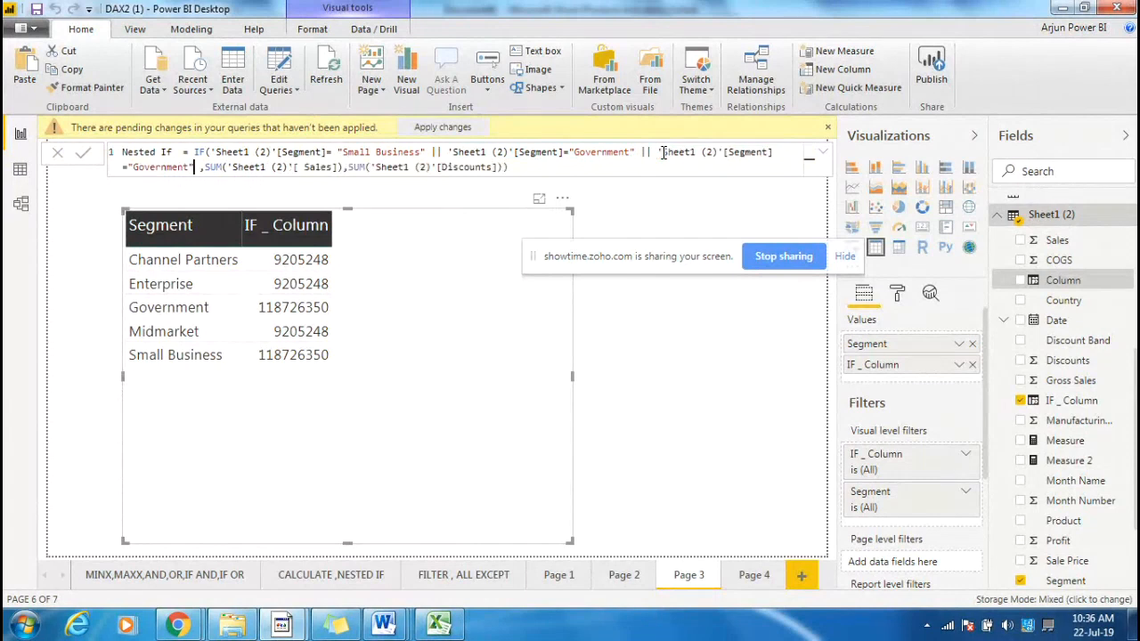
Set the third Segment condition in the Nested If formula to "Enterprise" and commit the formula.
{"action": "left_click_drag", "start_coordinate": [189, 167], "coordinate": [133, 169]}
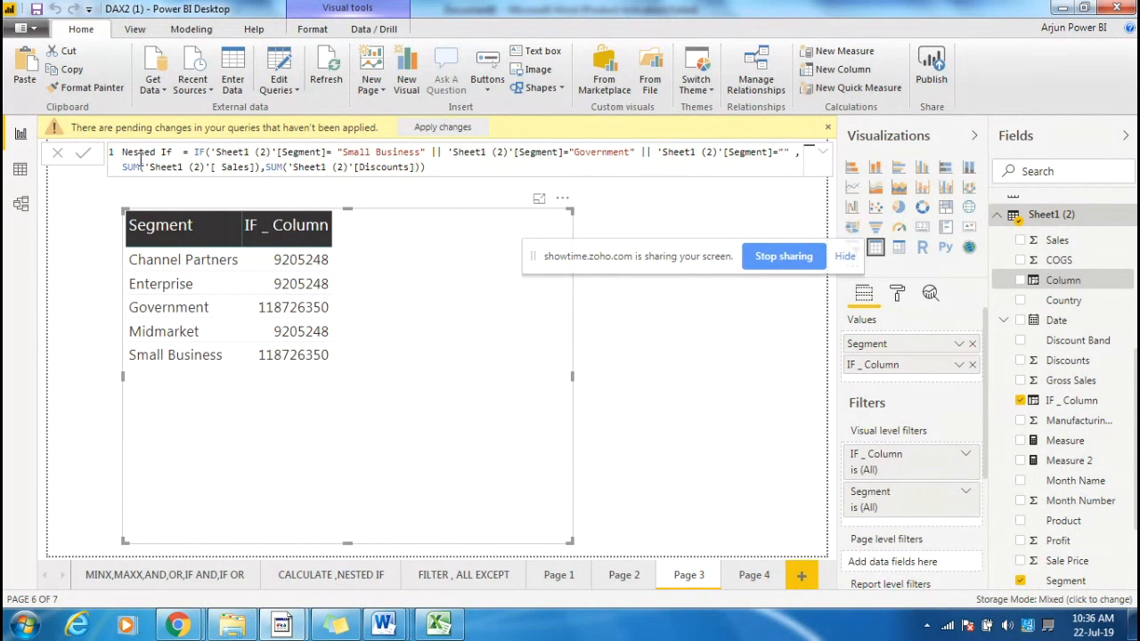
{"action": "type", "text": "Enter"}
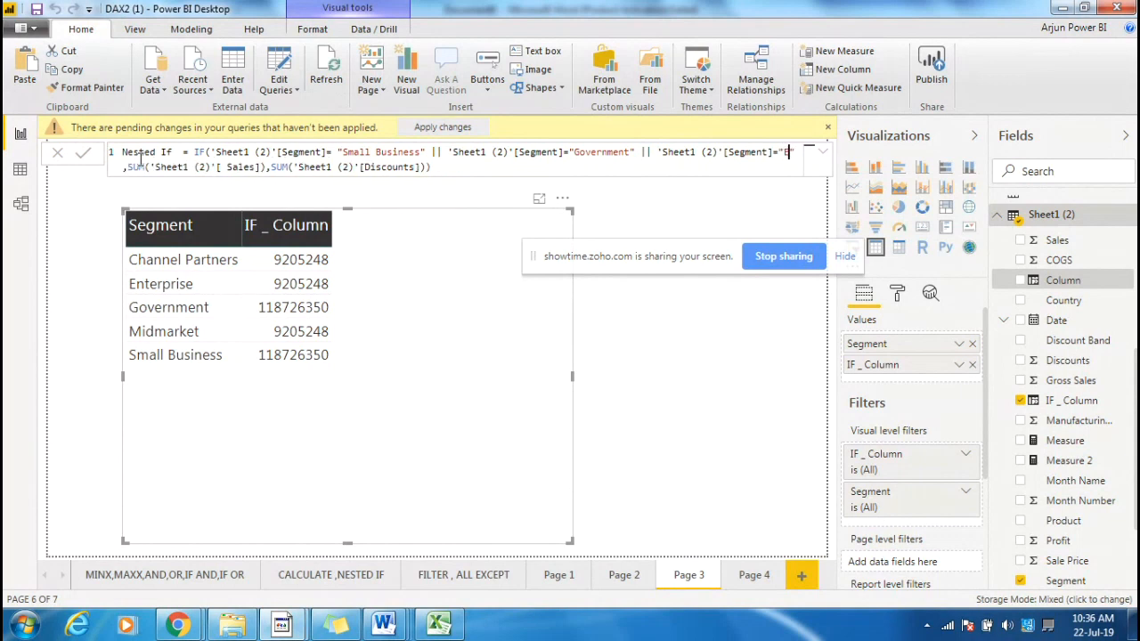
{"action": "type", "text": "prise"}
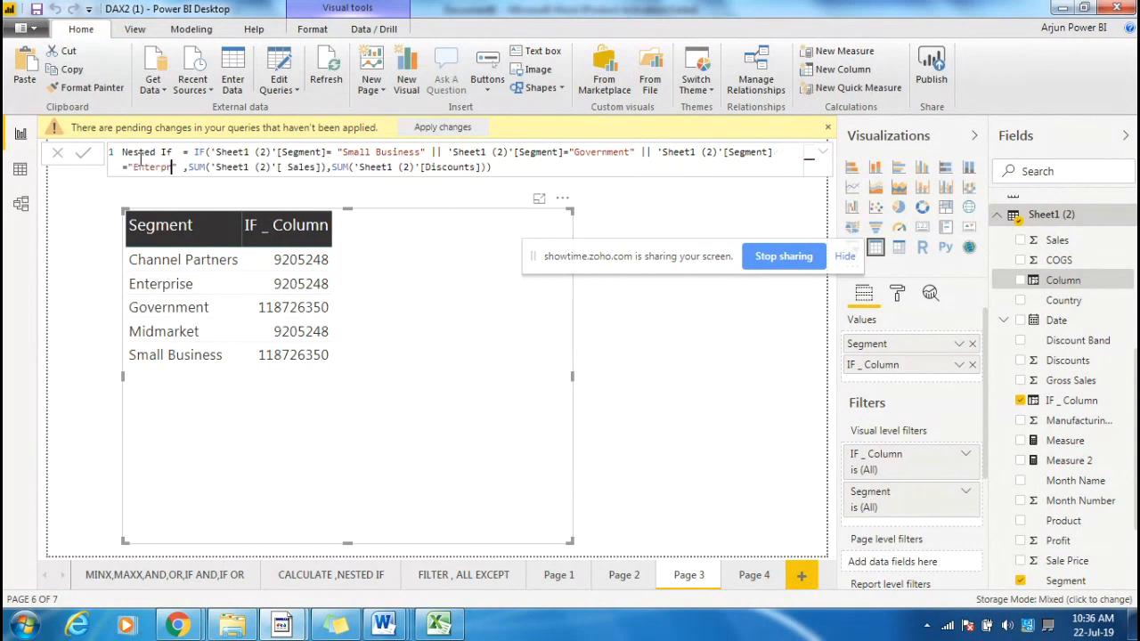
{"action": "left_click", "coordinate": [532, 166]}
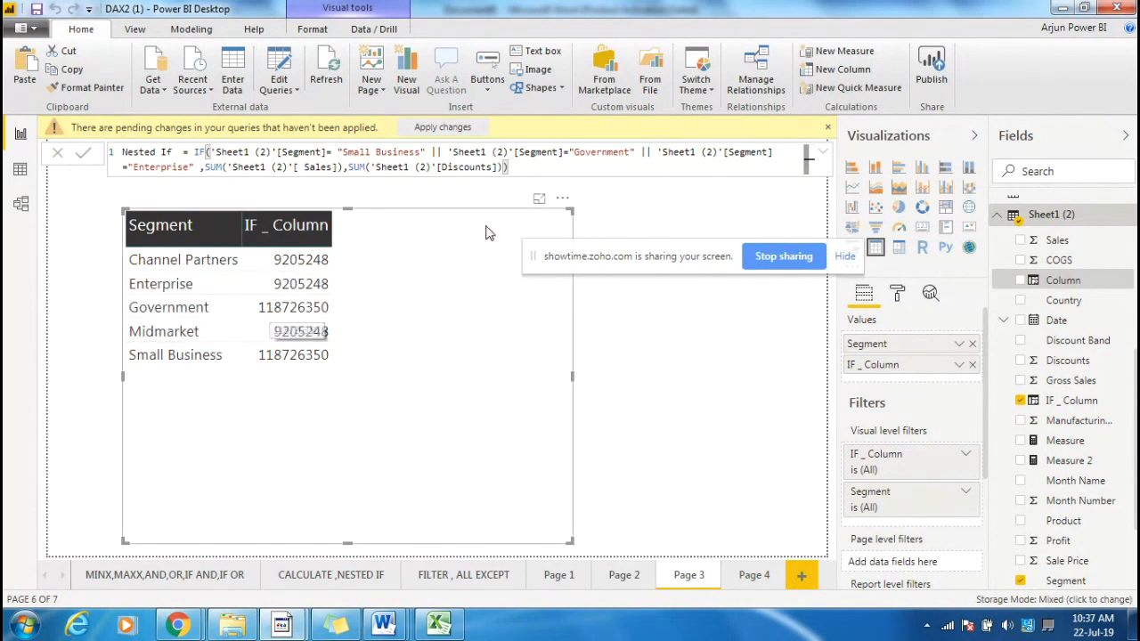
{"action": "key", "text": "Return"}
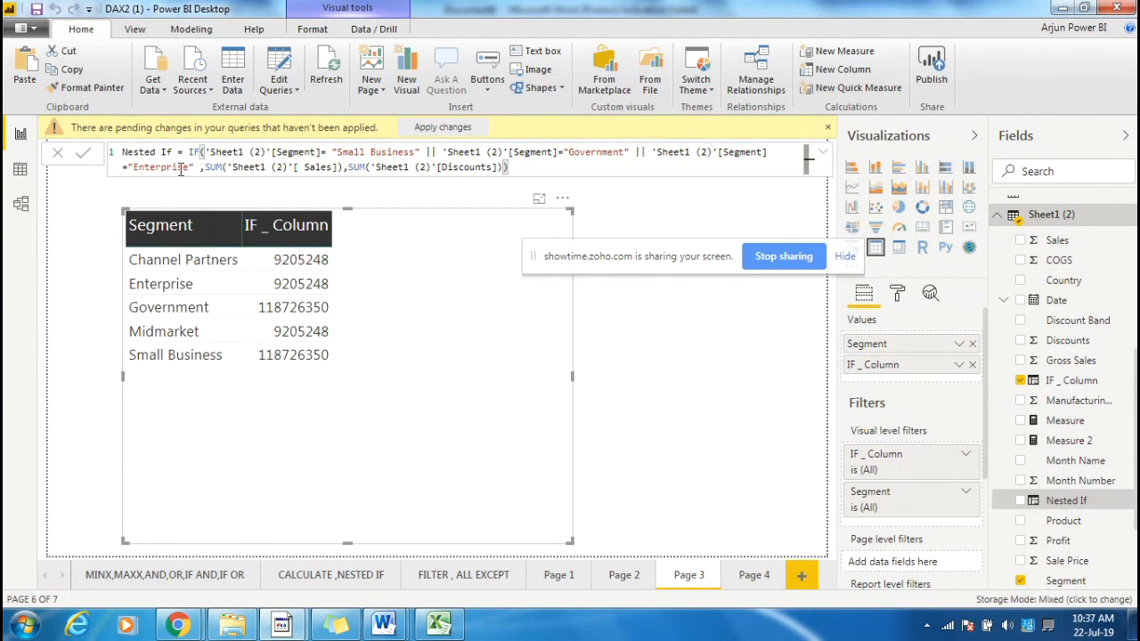
Change the third Segment condition of Nested If to "Midmarket" and commit the formula.
{"action": "left_click_drag", "start_coordinate": [189, 166], "coordinate": [155, 166]}
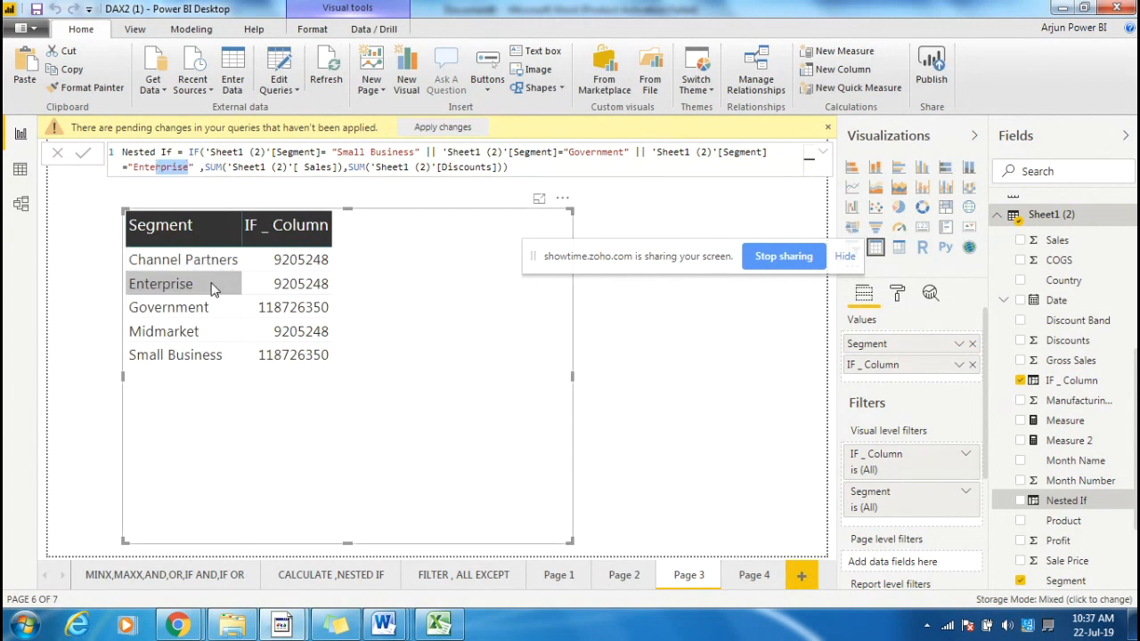
{"action": "left_click", "coordinate": [190, 166]}
{"action": "key", "text": "BackSpace"}
{"action": "key", "text": "BackSpace"}
{"action": "key", "text": "BackSpace"}
{"action": "key", "text": "BackSpace"}
{"action": "key", "text": "BackSpace"}
{"action": "key", "text": "BackSpace"}
{"action": "key", "text": "BackSpace"}
{"action": "key", "text": "BackSpace"}
{"action": "key", "text": "BackSpace"}
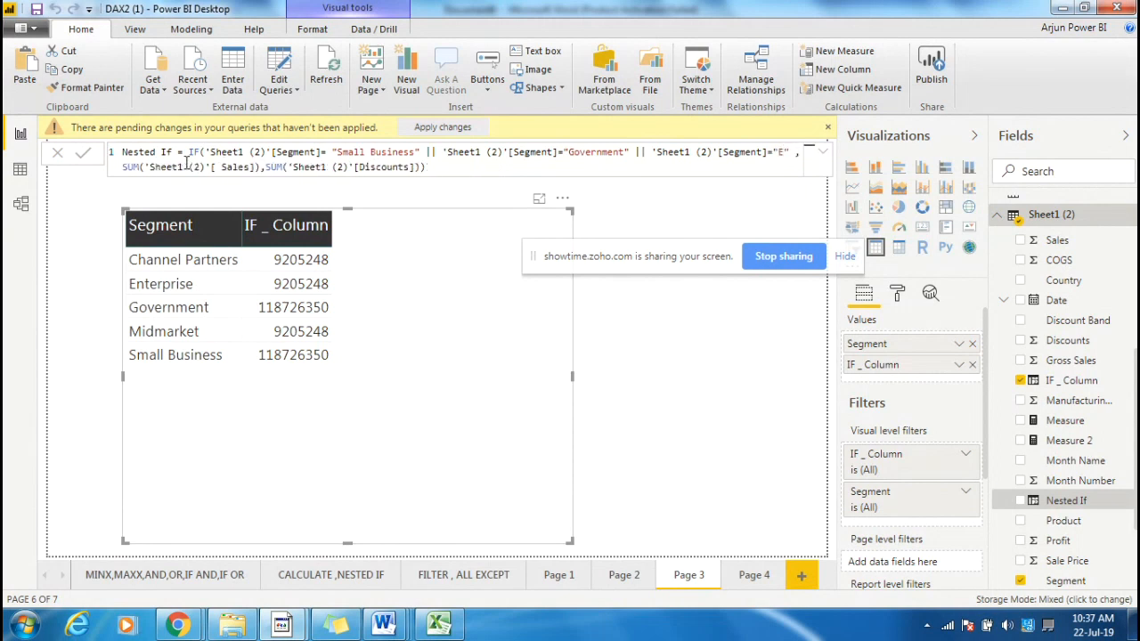
{"action": "key", "text": "BackSpace"}
{"action": "type", "text": "Midmarket"}
{"action": "key", "text": "Return"}
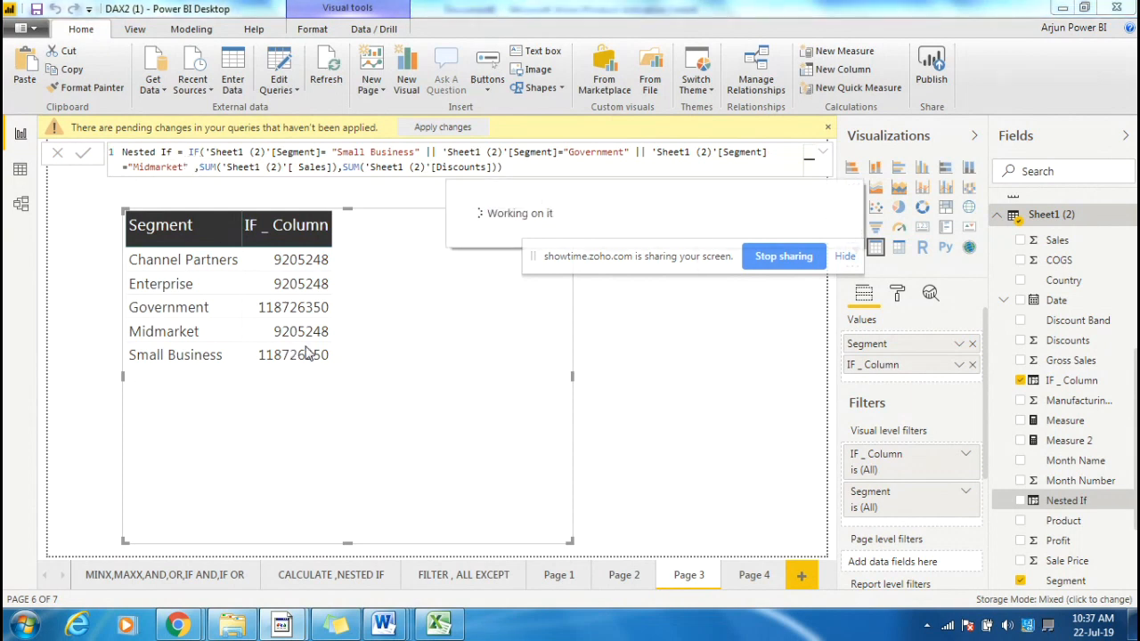
Replace the Sales and Discounts SUM results in the Nested If formula with the text results "A" and "B" and submit it.
{"action": "left_click", "coordinate": [525, 167]}
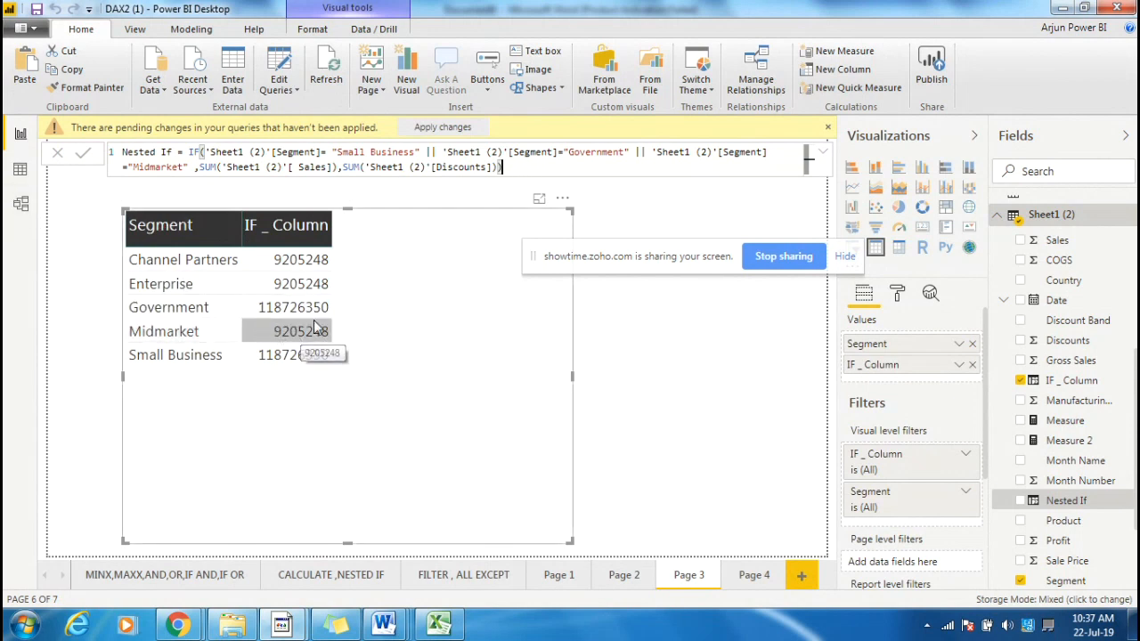
{"action": "left_click", "coordinate": [183, 167]}
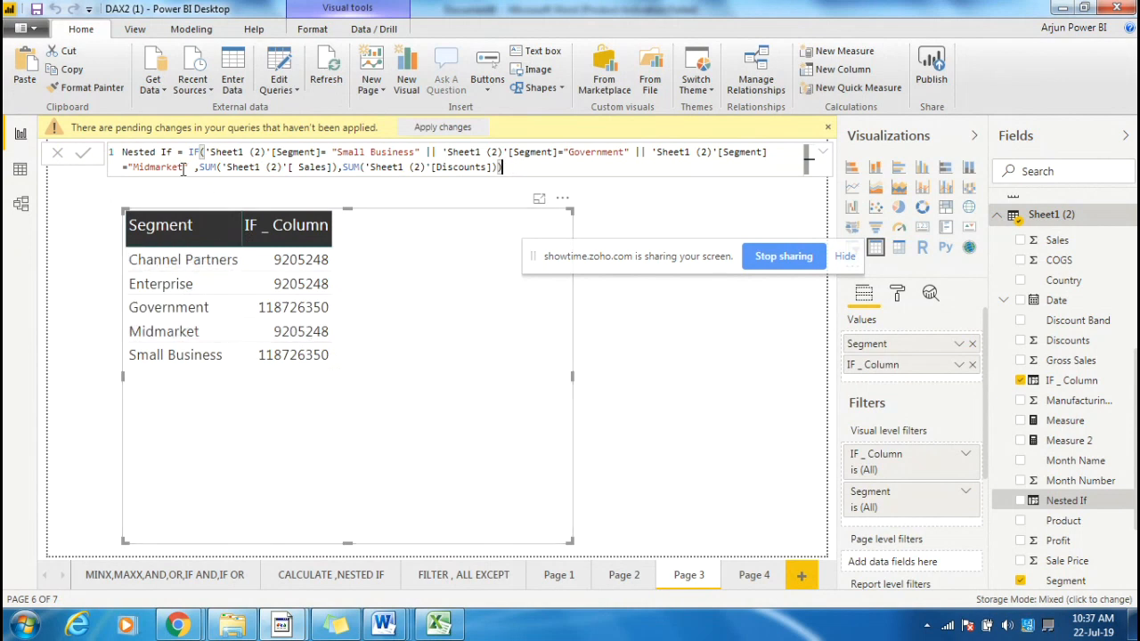
{"action": "left_click", "coordinate": [649, 151]}
{"action": "left_click", "coordinate": [490, 167]}
{"action": "left_click_drag", "start_coordinate": [491, 166], "coordinate": [198, 165]}
{"action": "key", "text": "BackSpace"}
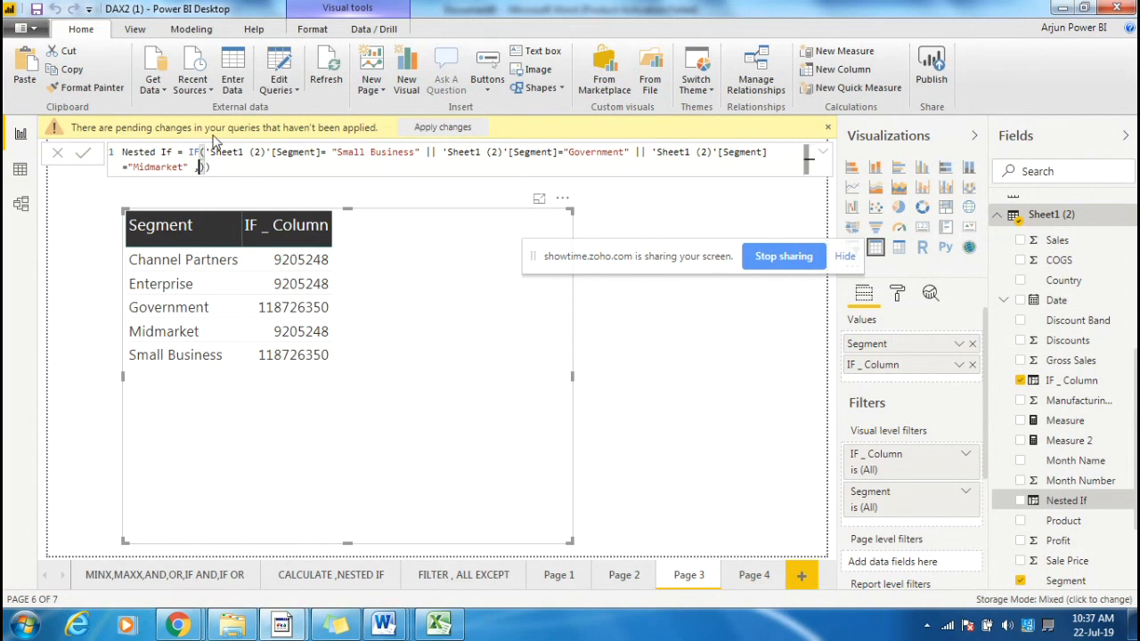
{"action": "type", "text": "\"A\",\"B"}
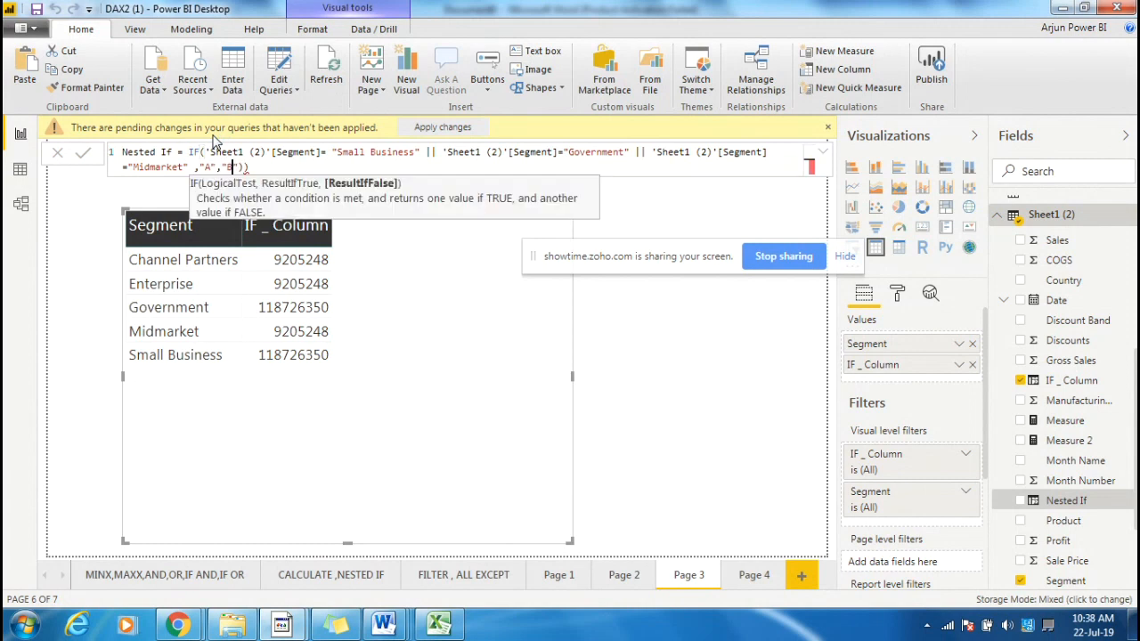
{"action": "key", "text": "Return"}
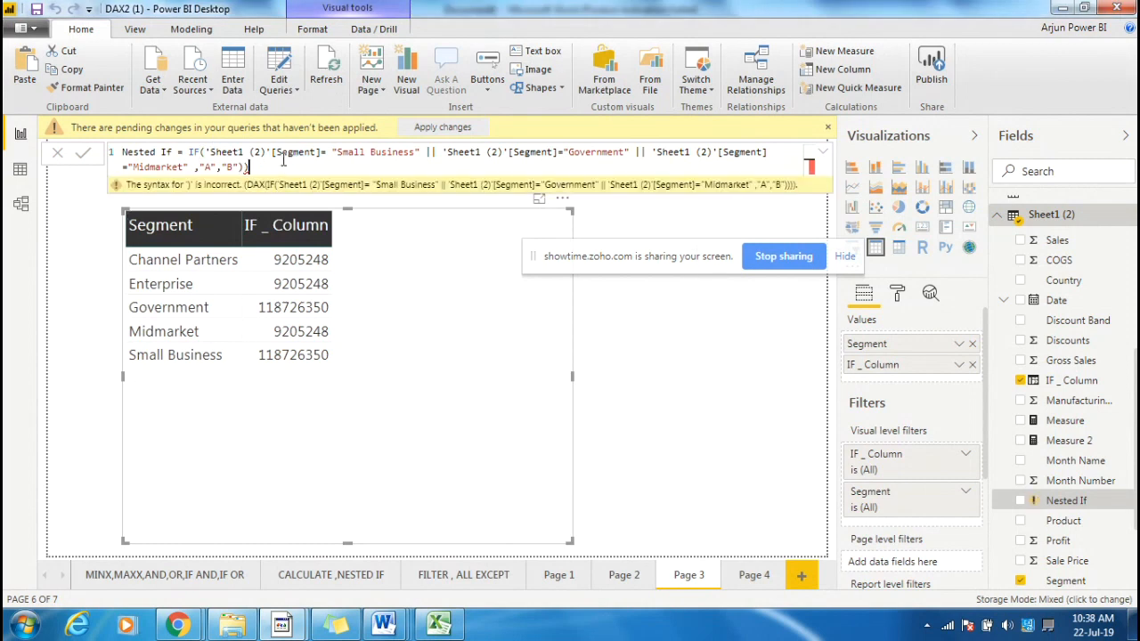
Remove the extra closing parenthesis at the end of the Nested If formula and commit it.
{"action": "mouse_move", "coordinate": [1077, 507]}
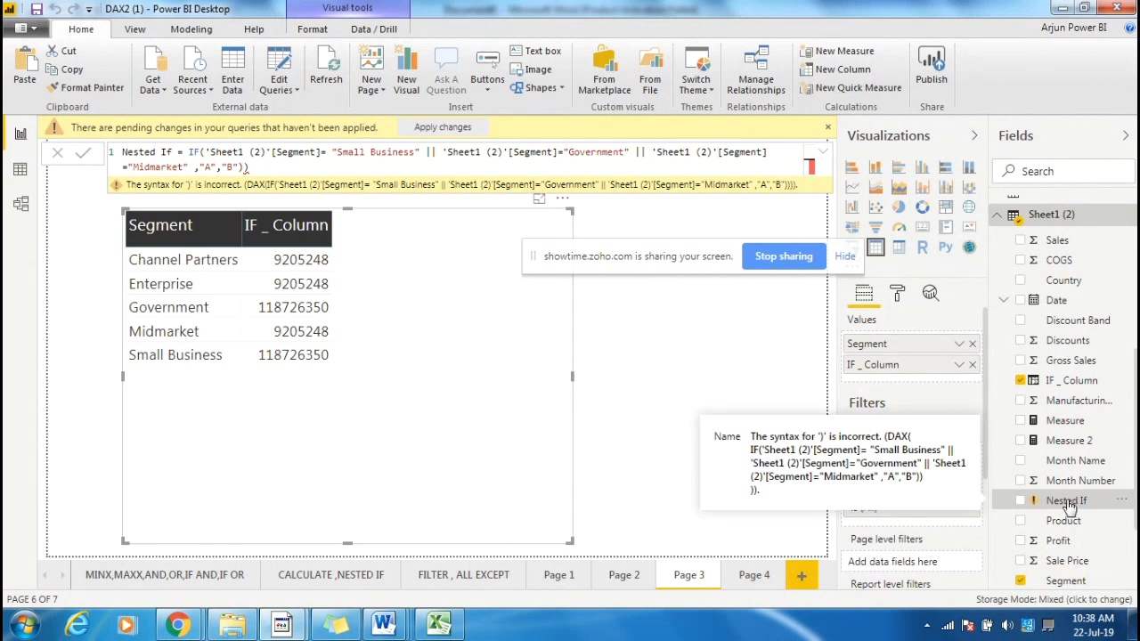
{"action": "left_click", "coordinate": [264, 170]}
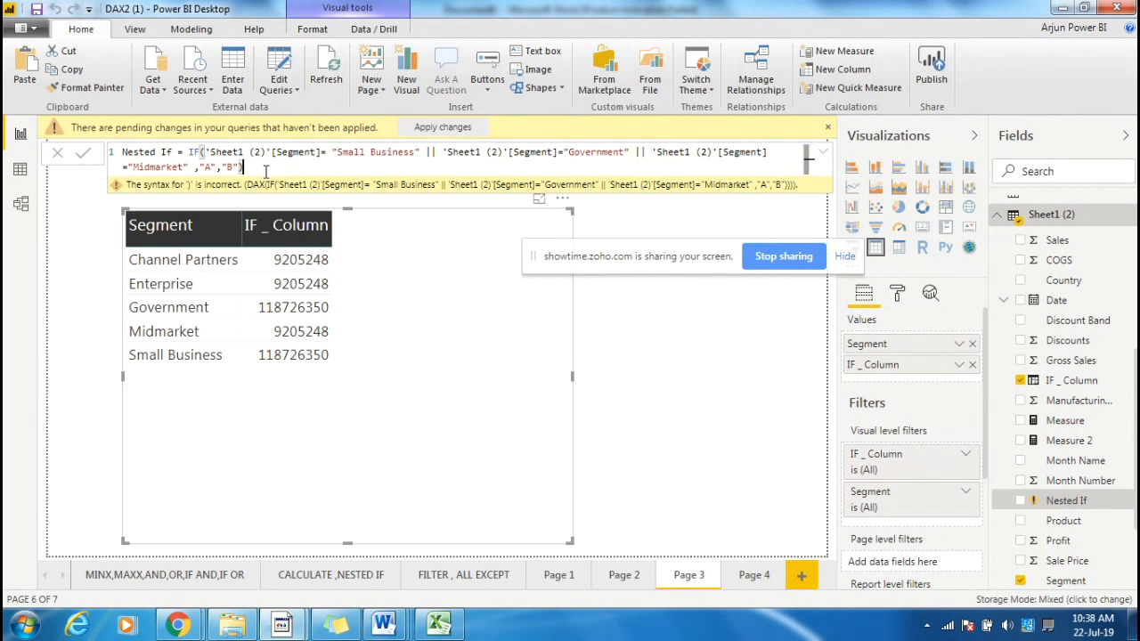
{"action": "key", "text": "Return"}
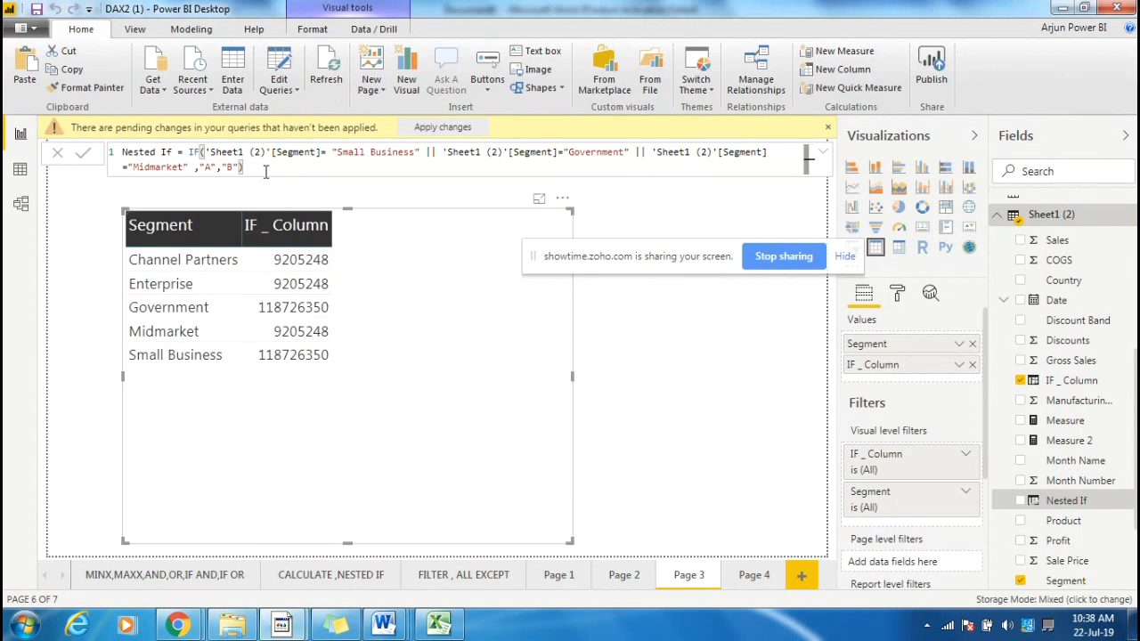
Add Nested If to the Page 3 table in place of IF _ Column and shift the table slightly on the canvas.
{"action": "left_click", "coordinate": [414, 287]}
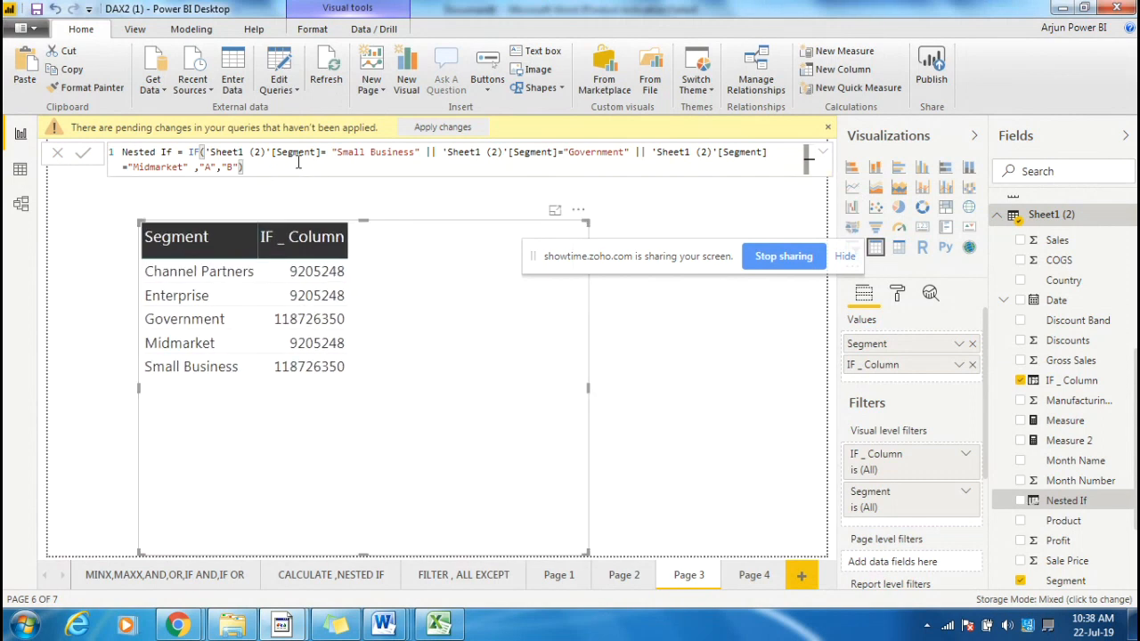
{"action": "left_click_drag", "start_coordinate": [1058, 498], "coordinate": [963, 358]}
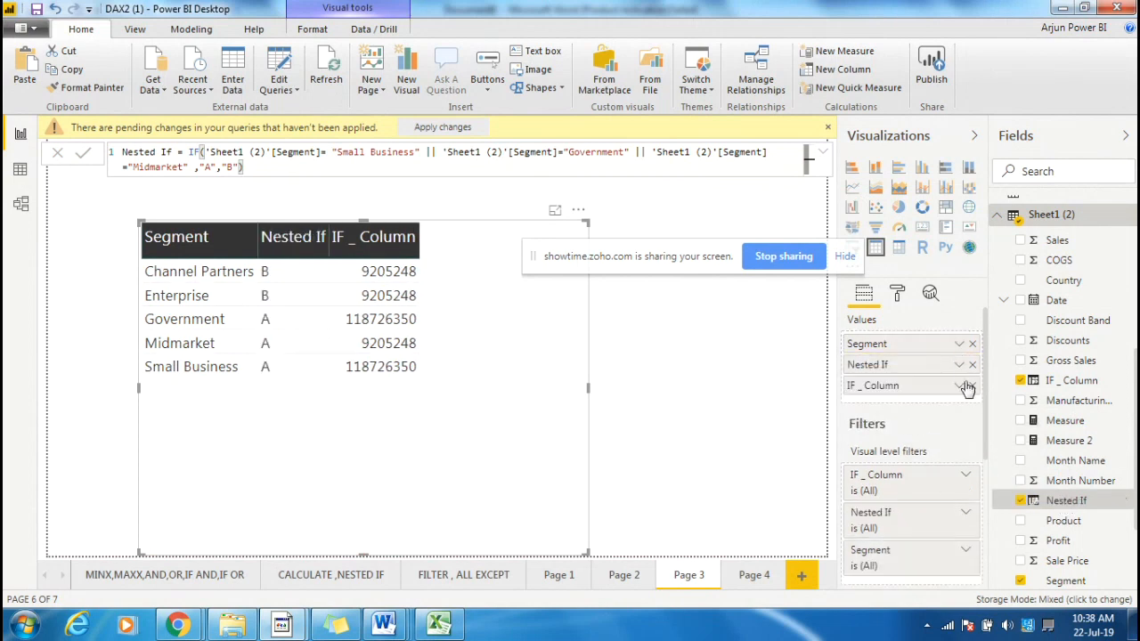
{"action": "left_click", "coordinate": [972, 384]}
{"action": "left_click_drag", "start_coordinate": [412, 365], "coordinate": [433, 340]}
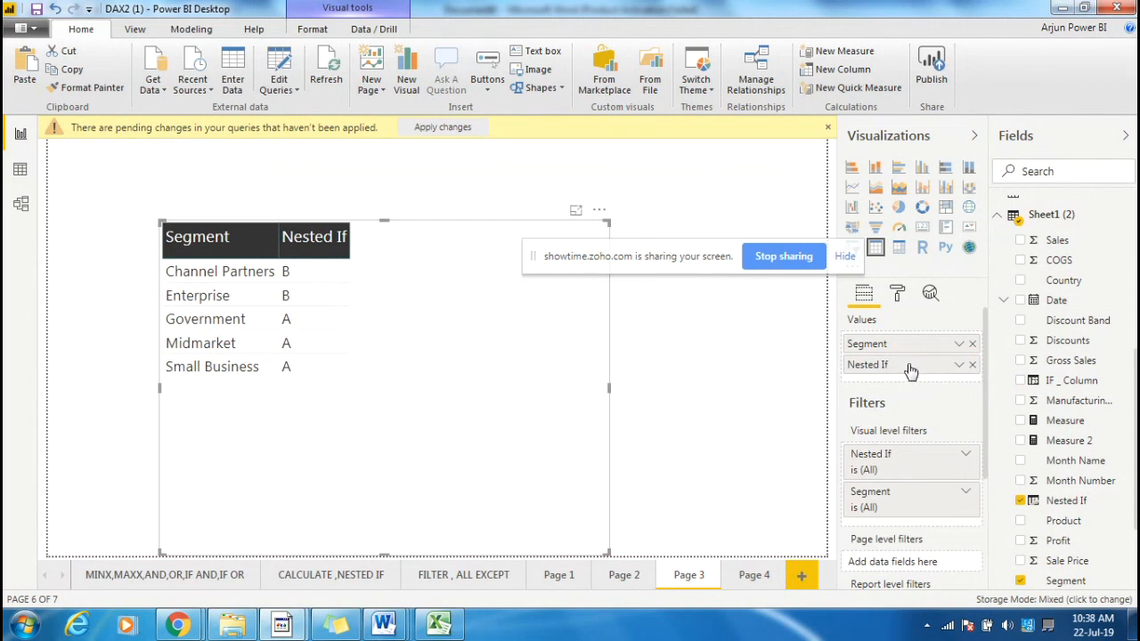
Copy the complete Nested If formula from Power BI, switch to Document9 in Word and paste it as text only after "Nested If =".
{"action": "left_click", "coordinate": [1060, 504]}
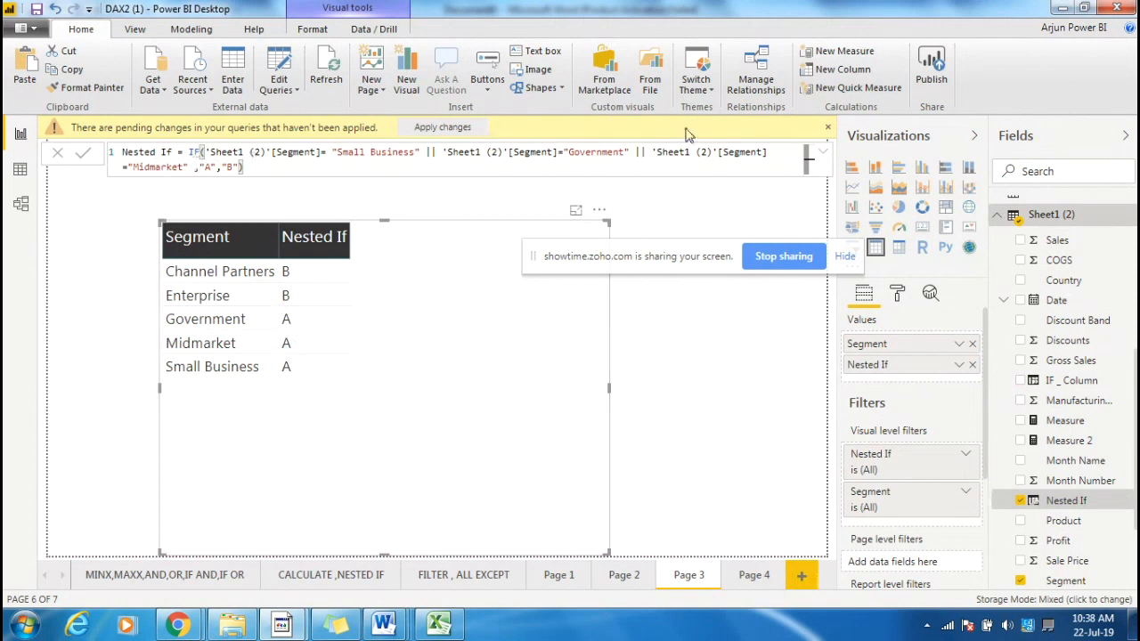
{"action": "left_click", "coordinate": [161, 168]}
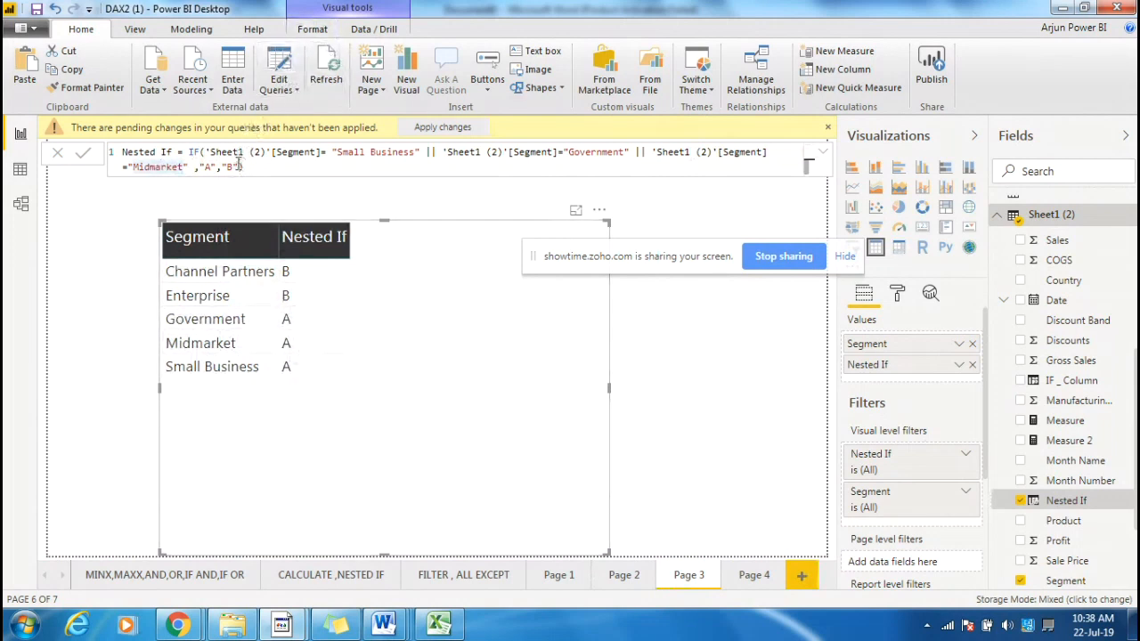
{"action": "left_click_drag", "start_coordinate": [238, 168], "coordinate": [198, 168]}
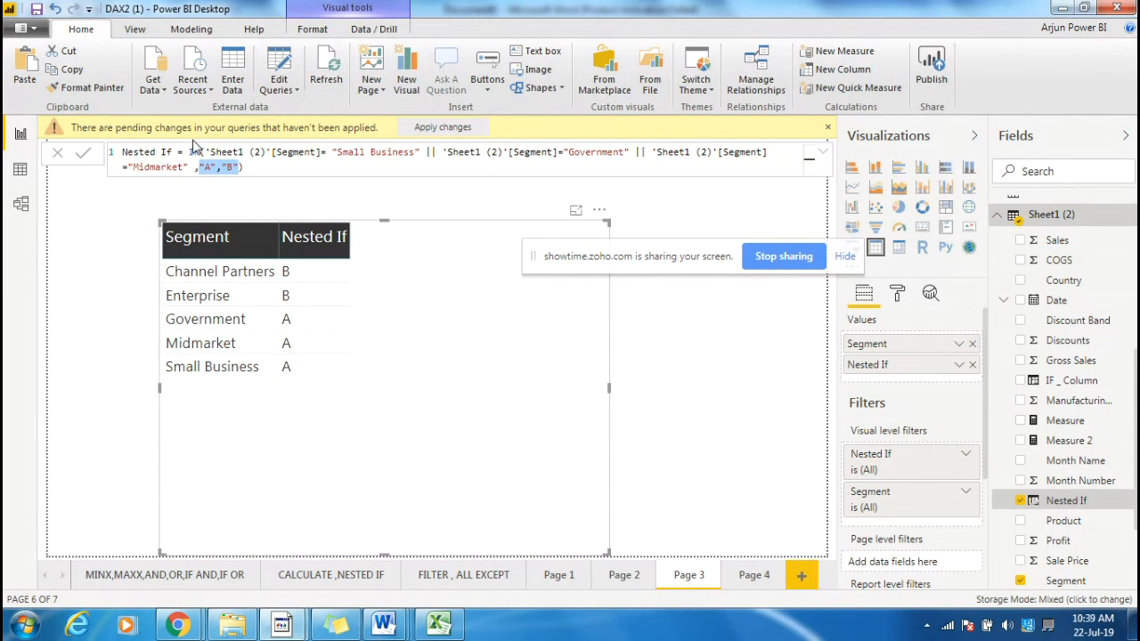
{"action": "left_click", "coordinate": [250, 167]}
{"action": "left_click_drag", "start_coordinate": [250, 168], "coordinate": [103, 155]}
{"action": "key", "text": "ctrl+c"}
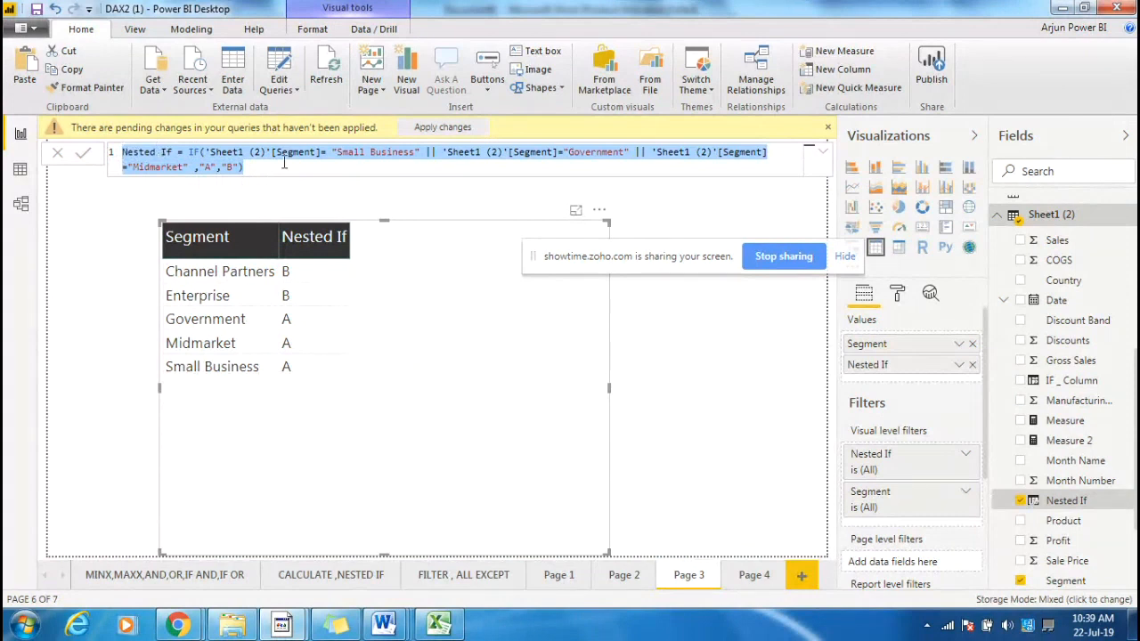
{"action": "left_click", "coordinate": [385, 623]}
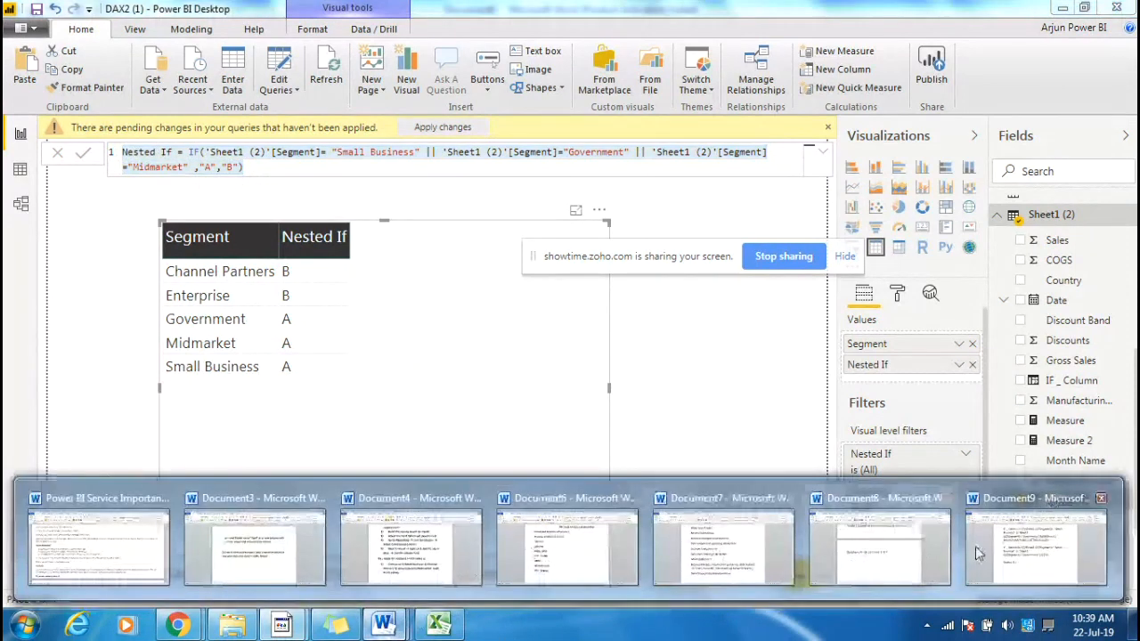
{"action": "left_click", "coordinate": [975, 546]}
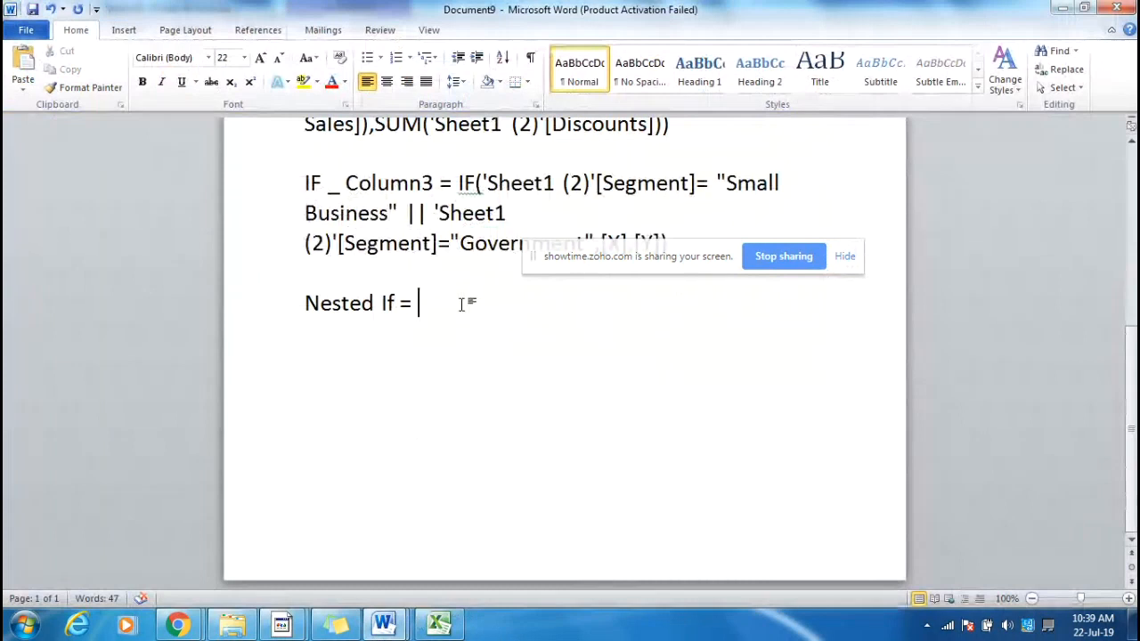
{"action": "key", "text": "ctrl+v"}
{"action": "left_click", "coordinate": [736, 344]}
{"action": "left_click", "coordinate": [773, 384]}
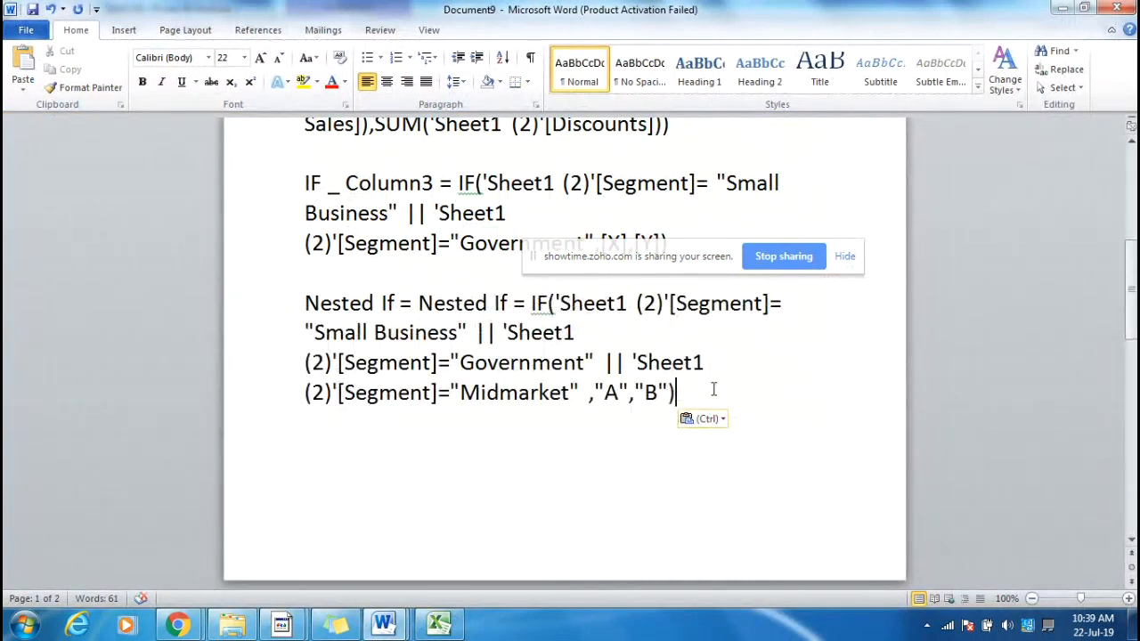
Paste a second text-only copy of the Nested If formula below the first one, leaving a blank line between them.
{"action": "key", "text": "Return"}
{"action": "key", "text": "Return"}
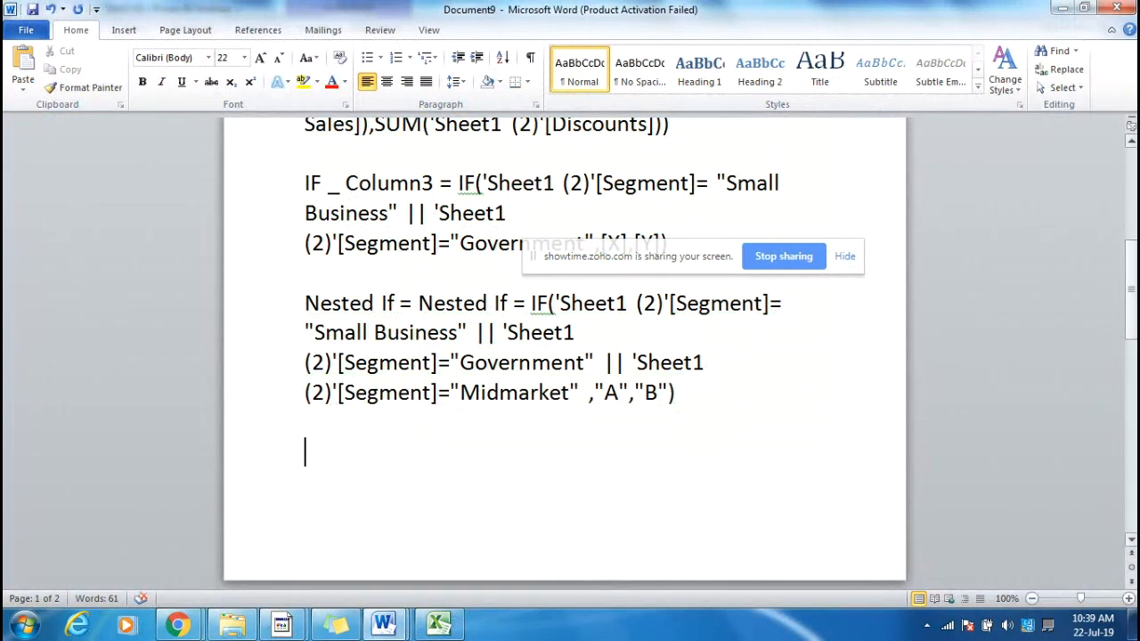
{"action": "scroll", "coordinate": [1129, 303], "scroll_direction": "down", "scroll_amount": 2}
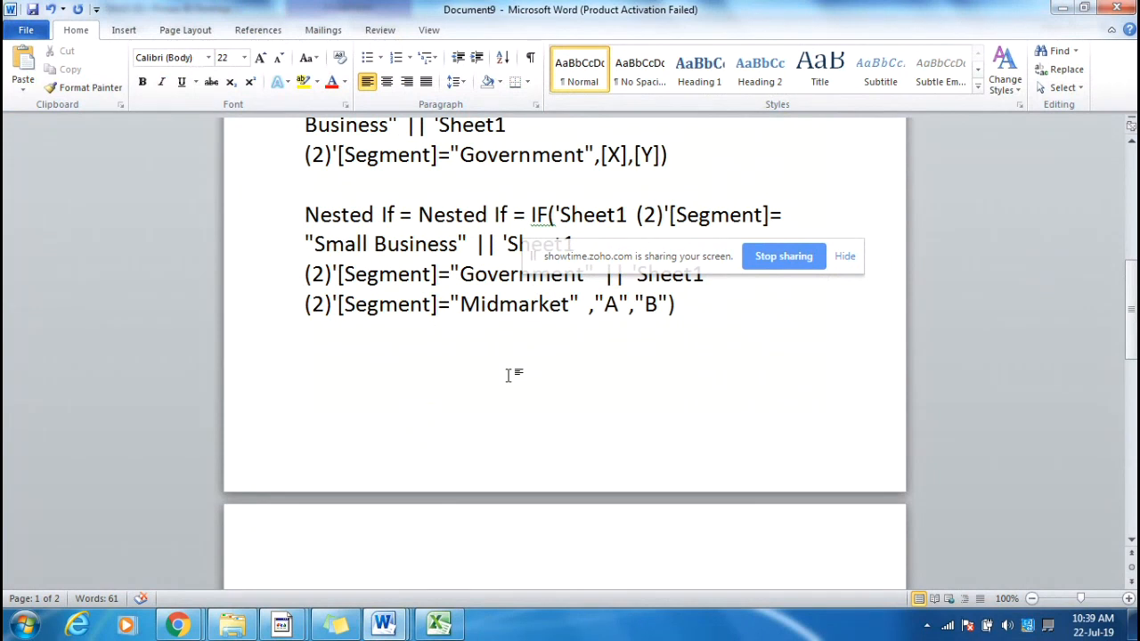
{"action": "key", "text": "ctrl+v"}
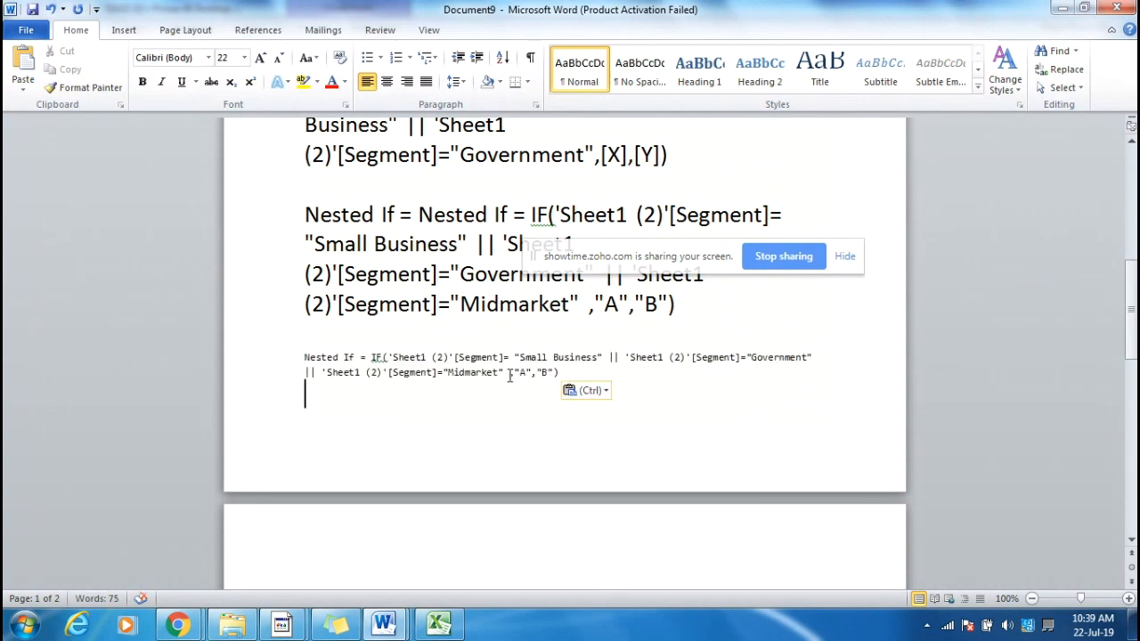
{"action": "left_click", "coordinate": [602, 392]}
{"action": "left_click", "coordinate": [611, 431]}
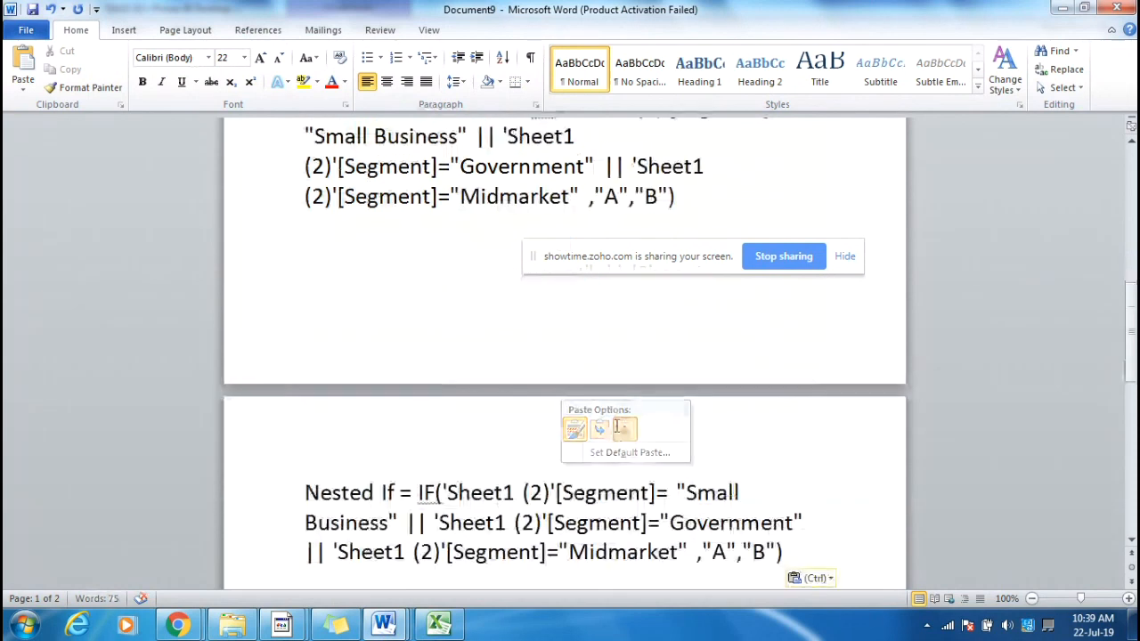
{"action": "scroll", "coordinate": [1126, 360], "scroll_direction": "down", "scroll_amount": 4}
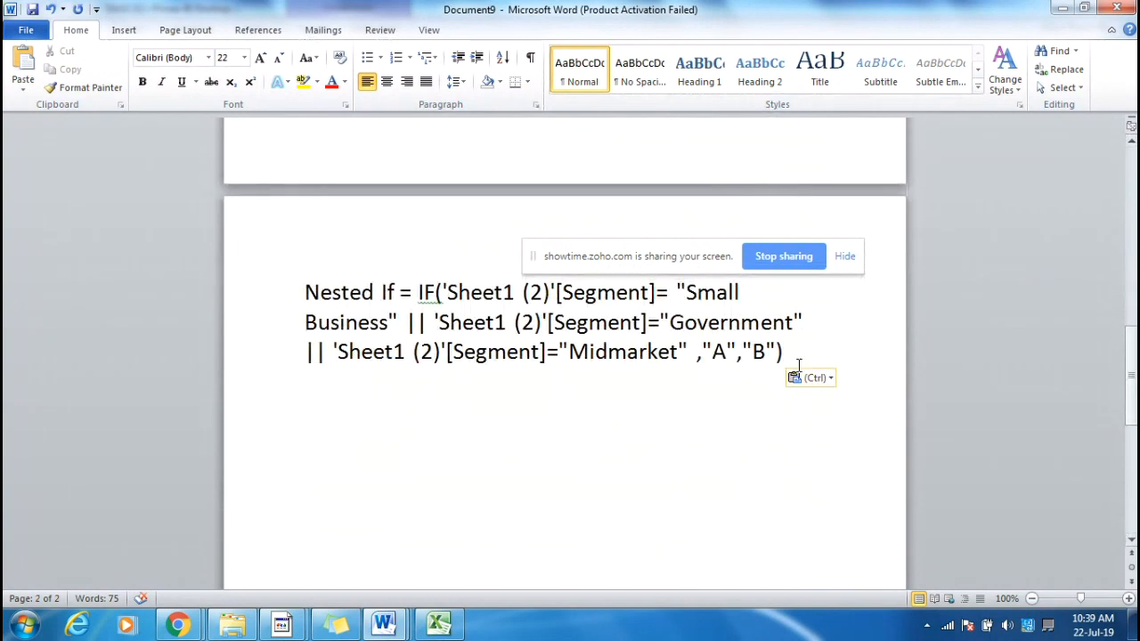
Replace the "A","B" results at the end of the second Nested If formula with a sum expression, starting with ", sum".
{"action": "left_click_drag", "start_coordinate": [784, 353], "coordinate": [698, 354]}
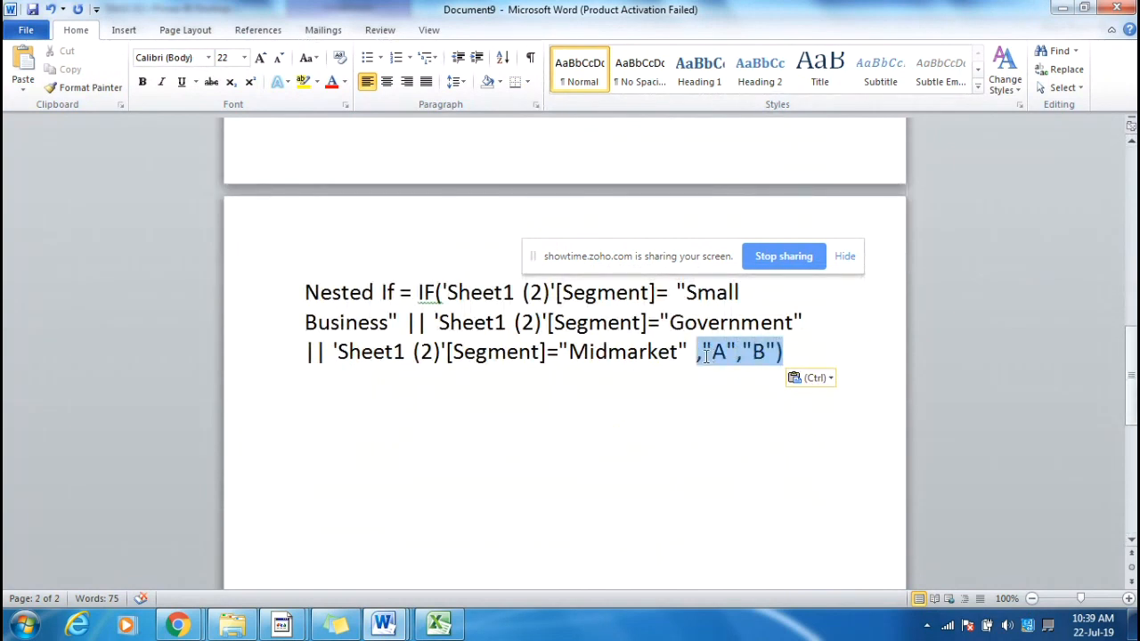
{"action": "left_click", "coordinate": [712, 356]}
{"action": "left_click", "coordinate": [777, 350]}
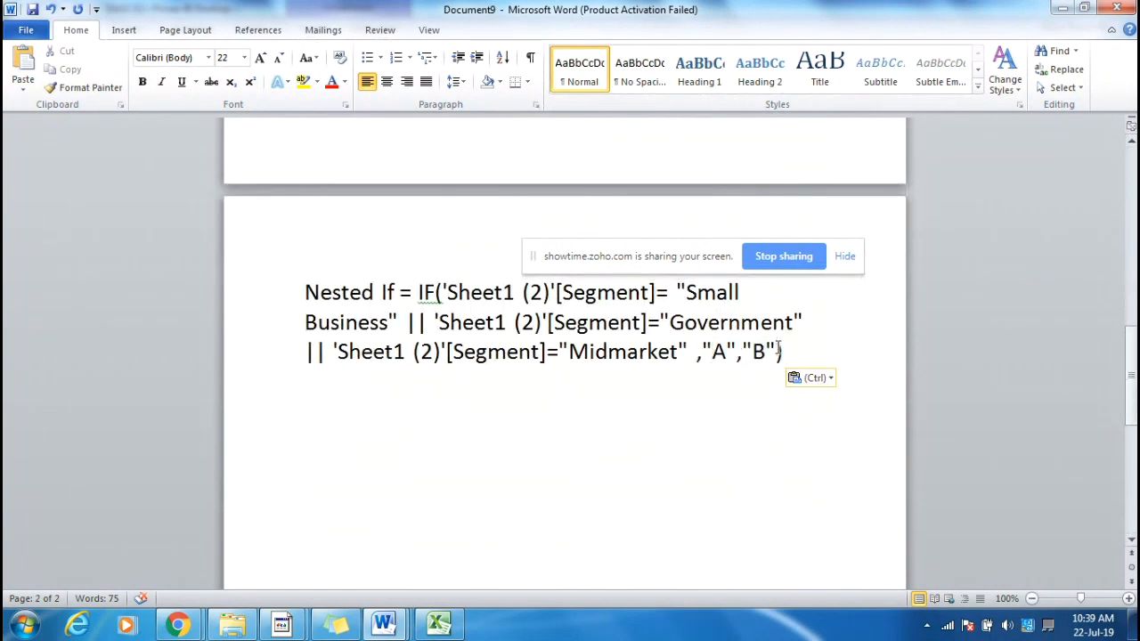
{"action": "key", "text": "BackSpace"}
{"action": "key", "text": "BackSpace"}
{"action": "key", "text": "BackSpace"}
{"action": "key", "text": "BackSpace"}
{"action": "key", "text": "BackSpace"}
{"action": "key", "text": "BackSpace"}
{"action": "key", "text": "BackSpace"}
{"action": "key", "text": "BackSpace"}
{"action": "type", "text": ", sum"}
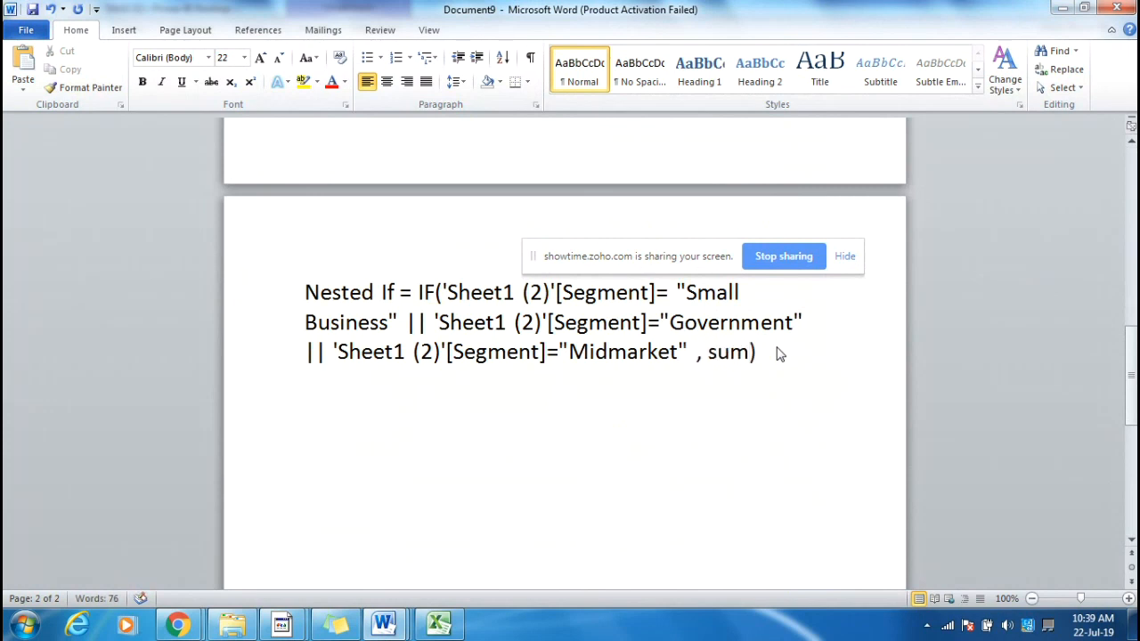
Complete the second formula's first result as sum('Sheet1 (2)'(sales)), reusing the table name copied from the formula.
{"action": "type", "text": "("}
{"action": "left_click_drag", "start_coordinate": [546, 323], "coordinate": [466, 331]}
{"action": "key", "text": "ctrl+c"}
{"action": "left_click", "coordinate": [758, 351]}
{"action": "key", "text": "ctrl+v"}
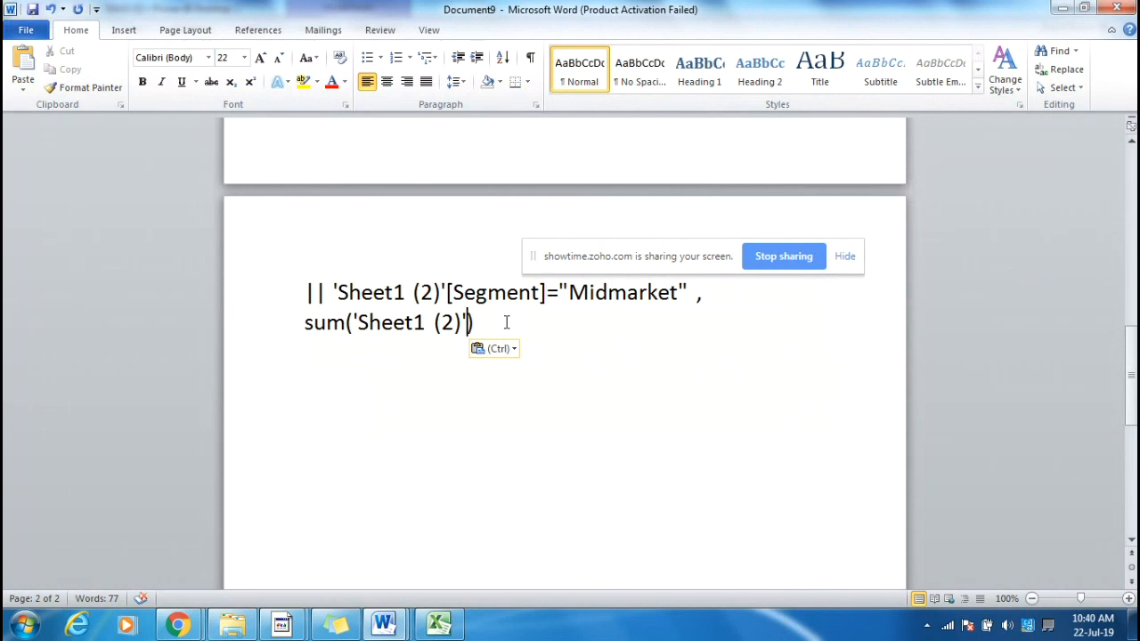
{"action": "type", "text": "(sales"}
{"action": "left_click", "coordinate": [547, 323]}
{"action": "type", "text": "),"}
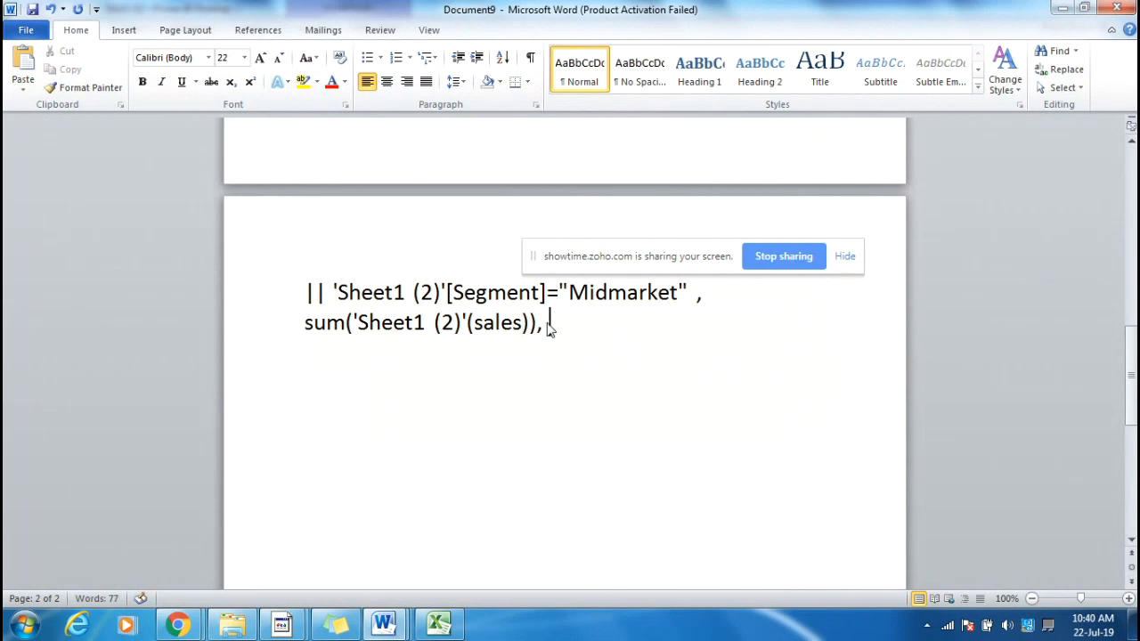
Paste a copy of the sum('Sheet1 (2)'(sales)), expression right after the original.
{"action": "left_click_drag", "start_coordinate": [548, 323], "coordinate": [311, 328]}
{"action": "key", "text": "ctrl+c"}
{"action": "left_click", "coordinate": [587, 322]}
{"action": "key", "text": "ctrl+v"}
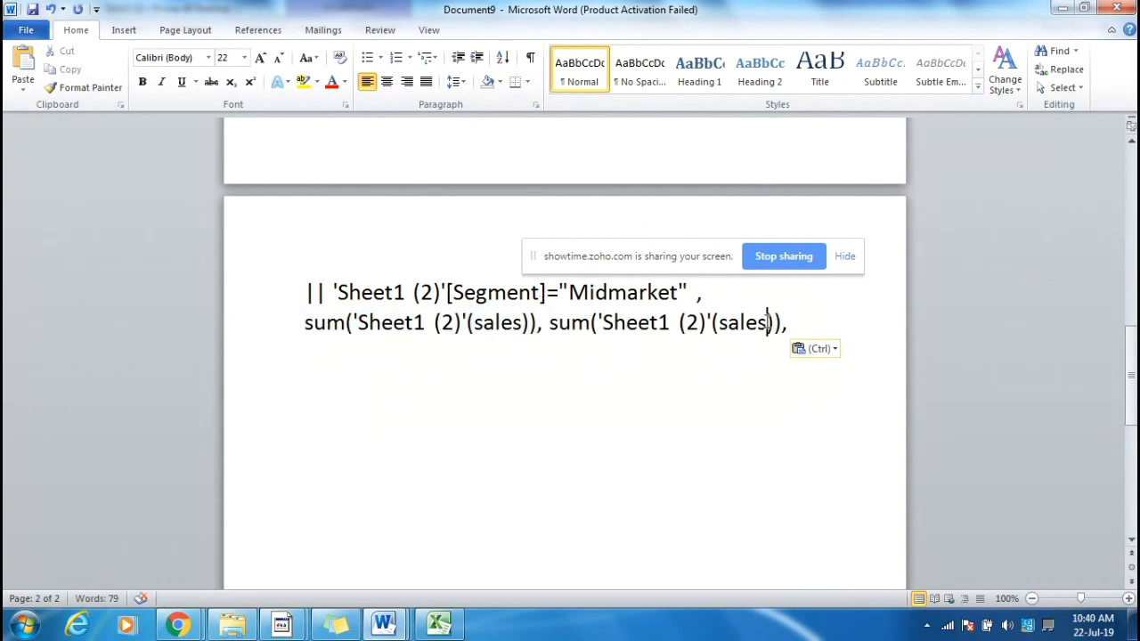
Change the column in the duplicated sum expression from sales to Discounts.
{"action": "left_click_drag", "start_coordinate": [768, 323], "coordinate": [722, 325]}
{"action": "key", "text": "ctrl"}
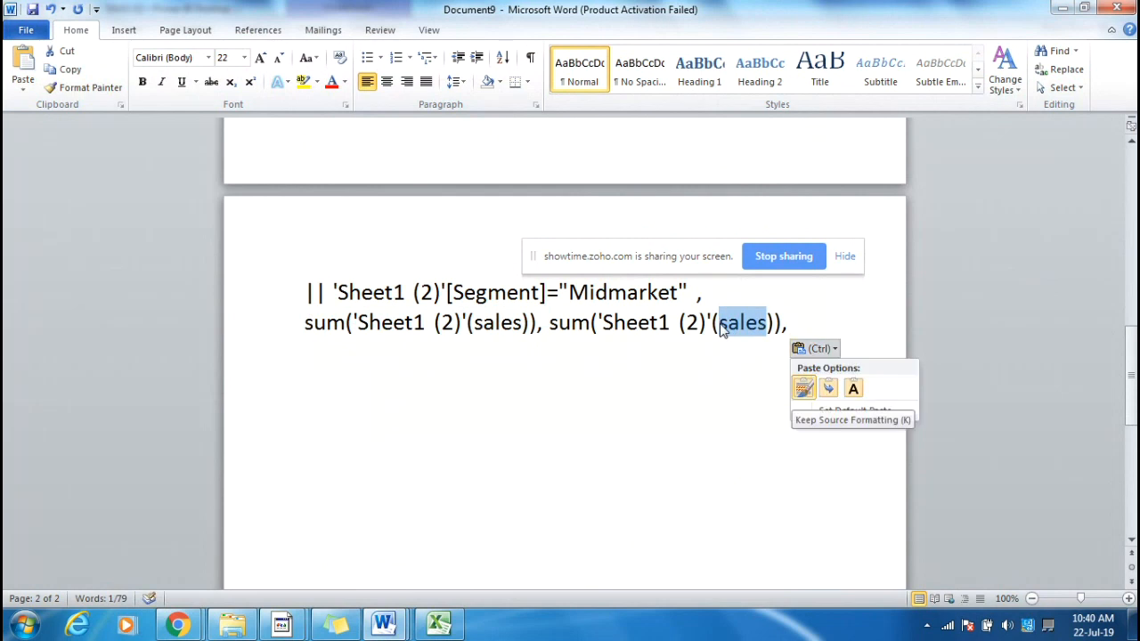
{"action": "left_click", "coordinate": [766, 324]}
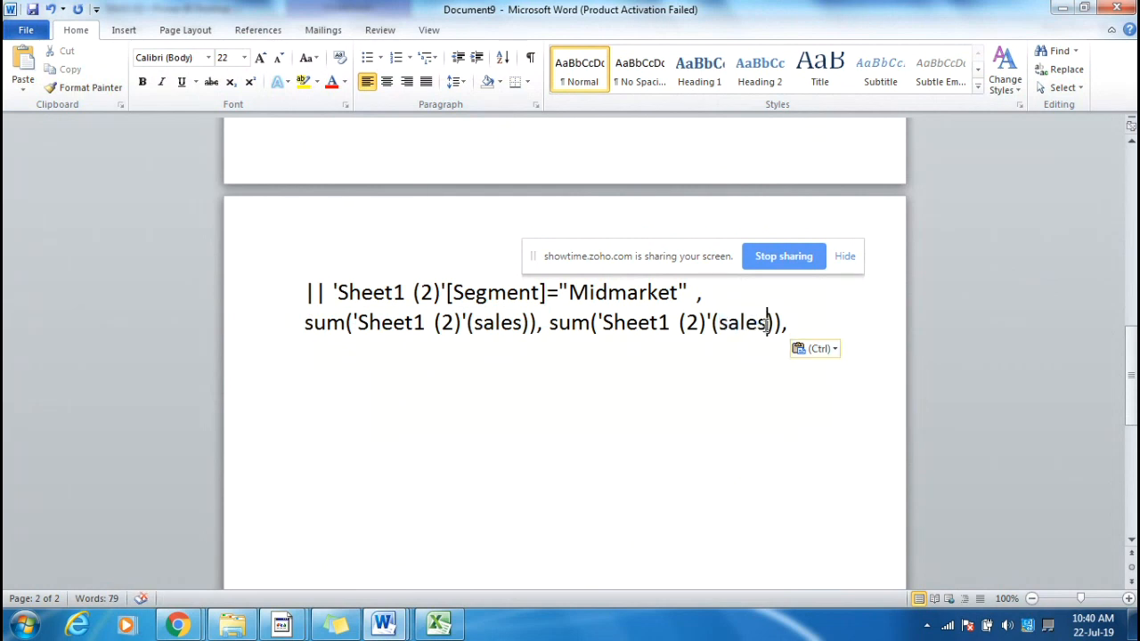
{"action": "key", "text": "BackSpace"}
{"action": "key", "text": "BackSpace"}
{"action": "key", "text": "BackSpace"}
{"action": "key", "text": "BackSpace"}
{"action": "key", "text": "BackSpace"}
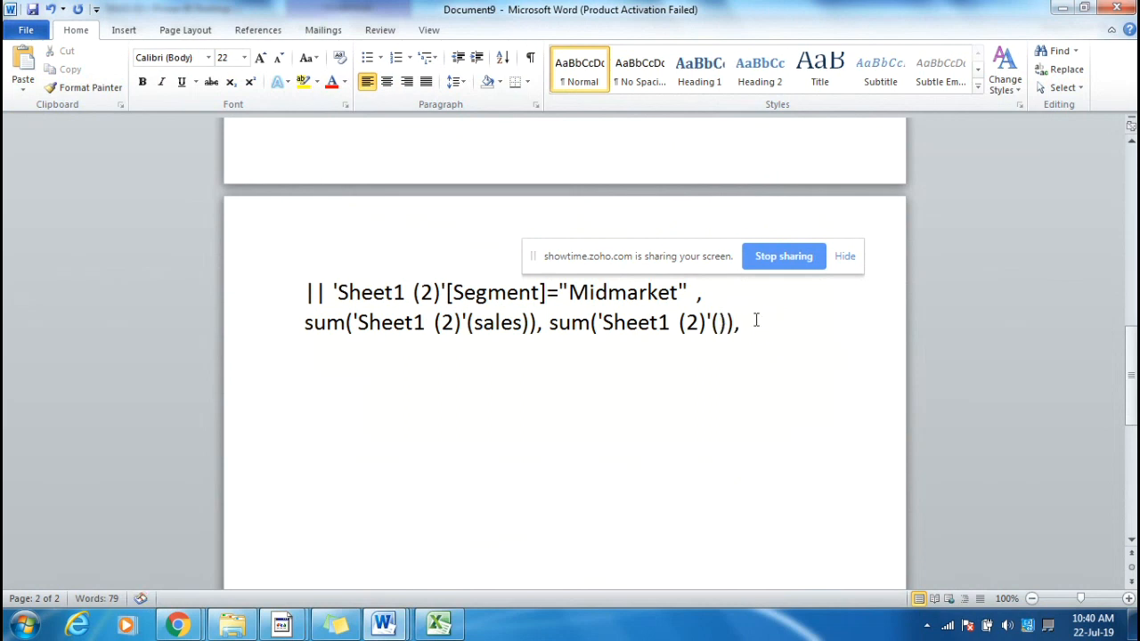
{"action": "type", "text": "Discoun"}
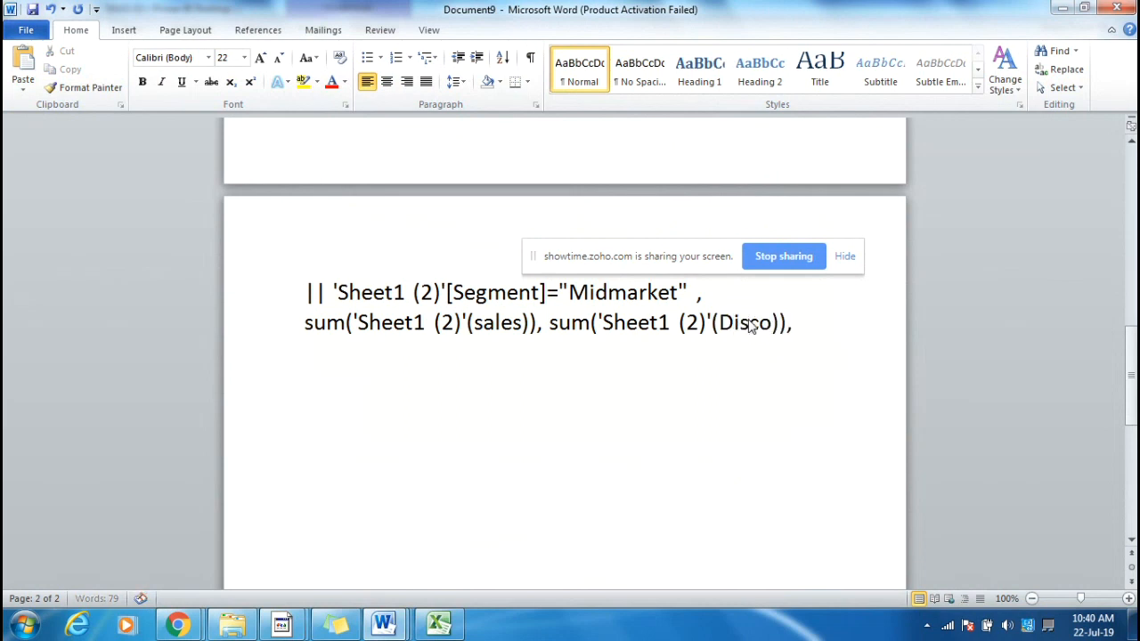
{"action": "type", "text": "ts"}
Delete the duplicated "Nested If =" text from the first Nested If formula.
{"action": "left_click_drag", "start_coordinate": [1122, 366], "coordinate": [1131, 309]}
{"action": "left_click", "coordinate": [859, 349]}
{"action": "left_click_drag", "start_coordinate": [720, 264], "coordinate": [953, 321]}
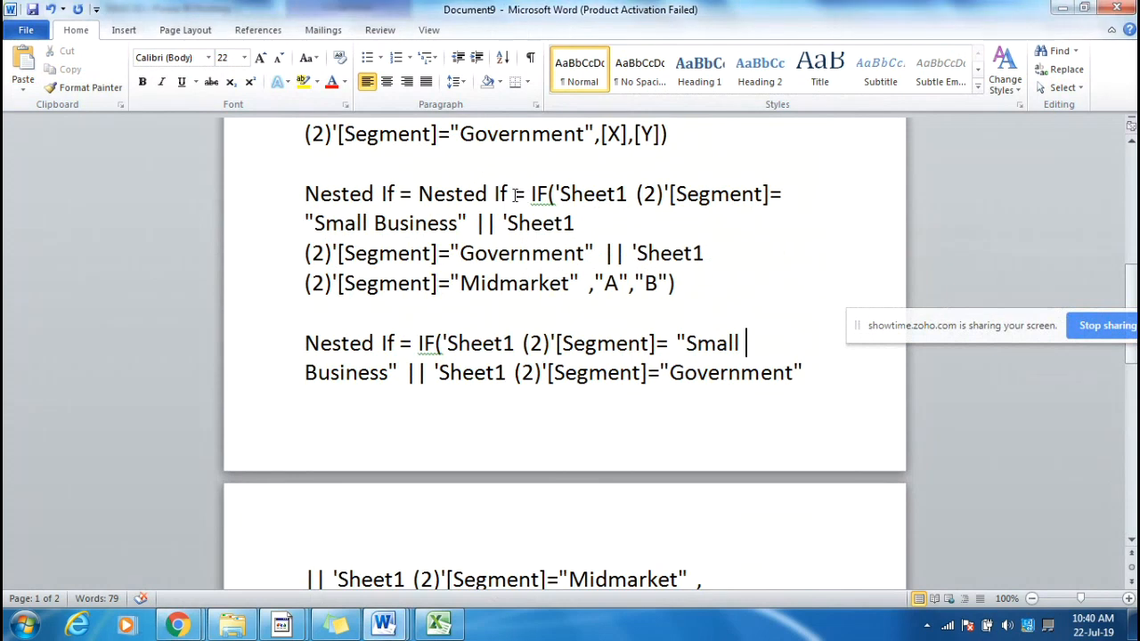
{"action": "left_click_drag", "start_coordinate": [509, 194], "coordinate": [476, 193]}
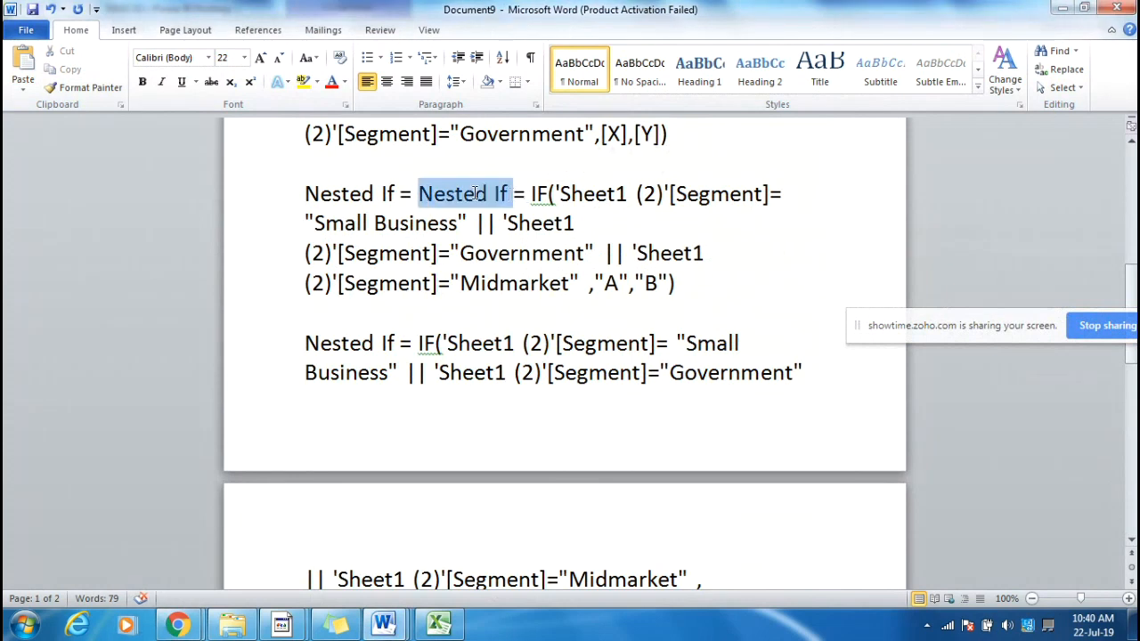
{"action": "key", "text": "Delete"}
{"action": "key", "text": "Delete"}
{"action": "key", "text": "Delete"}
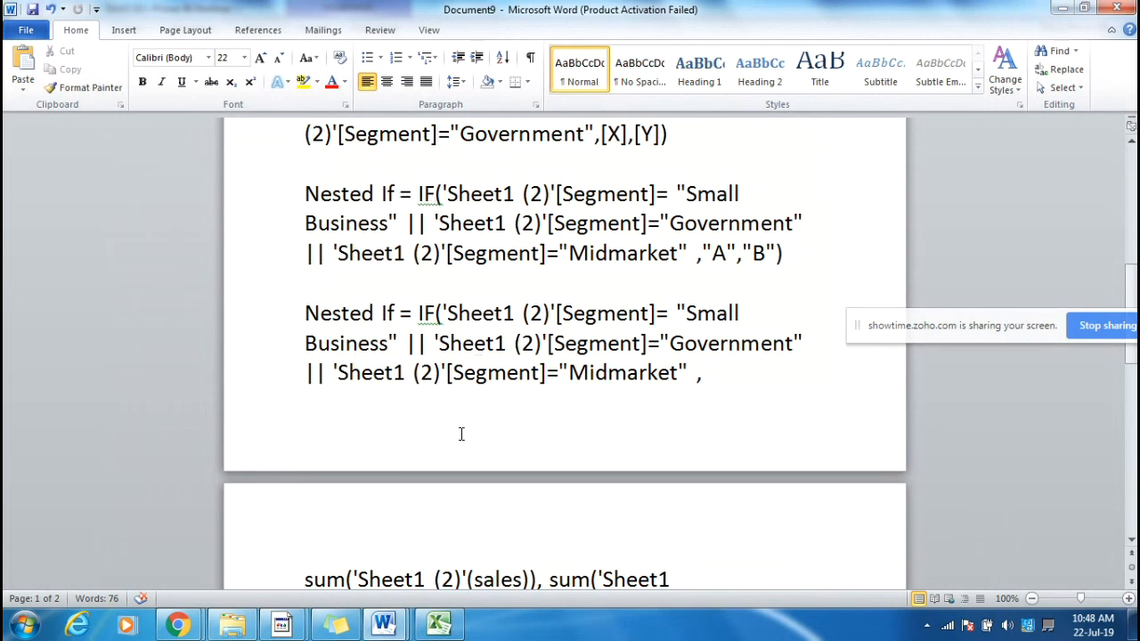
Switch to the DAX2 (1) report in Power BI Desktop and open the formula of Measure 2.
{"action": "mouse_move", "coordinate": [282, 624]}
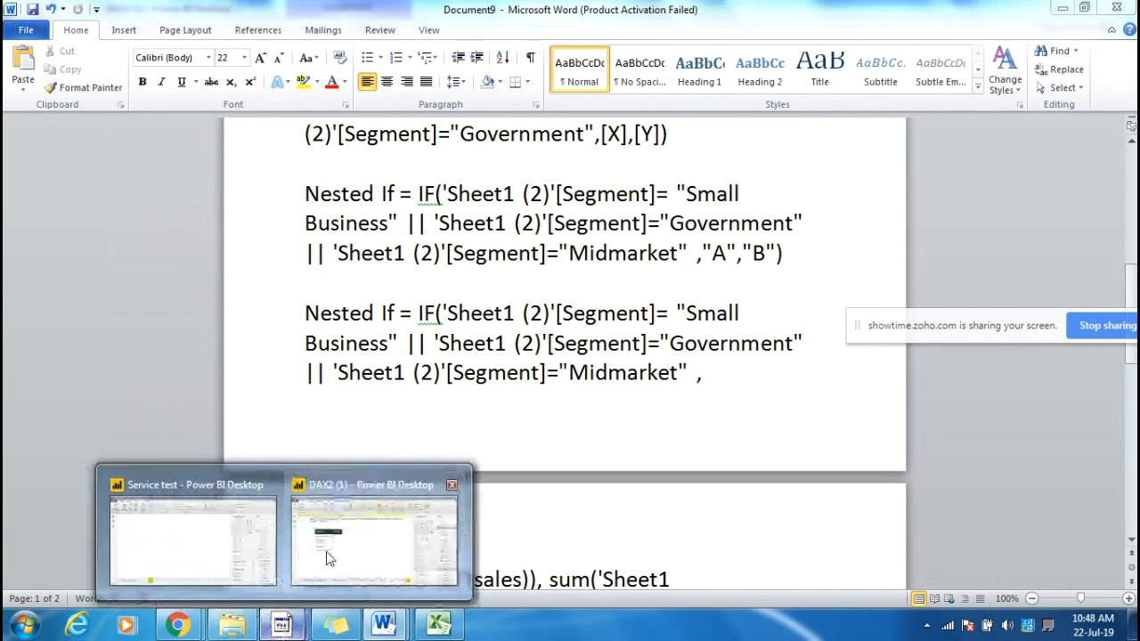
{"action": "left_click", "coordinate": [328, 558]}
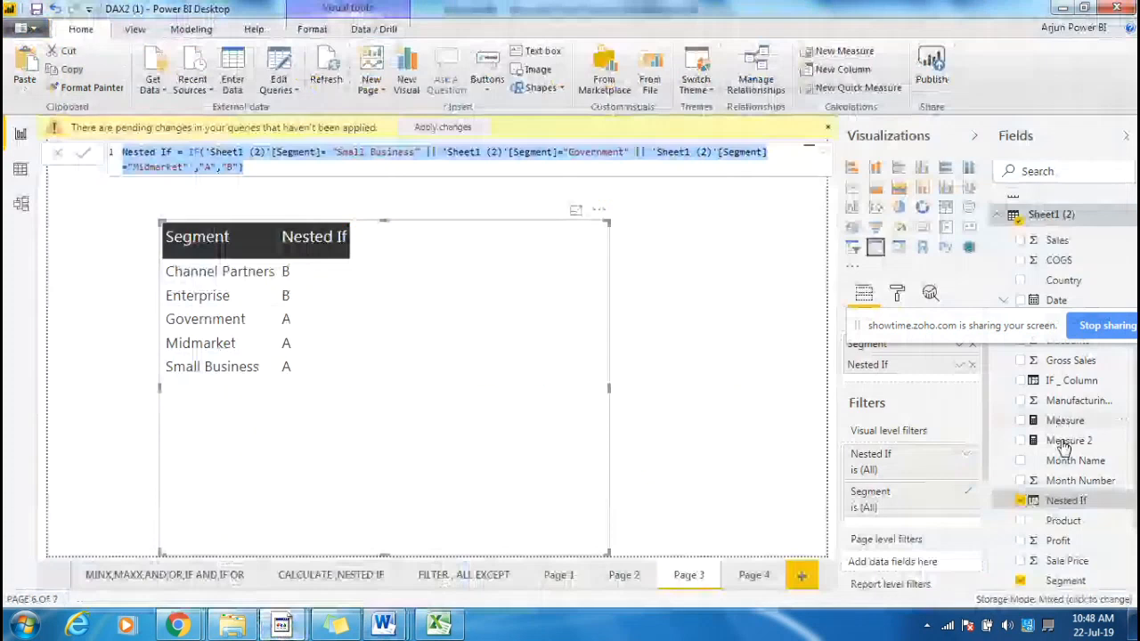
{"action": "left_click", "coordinate": [1066, 440]}
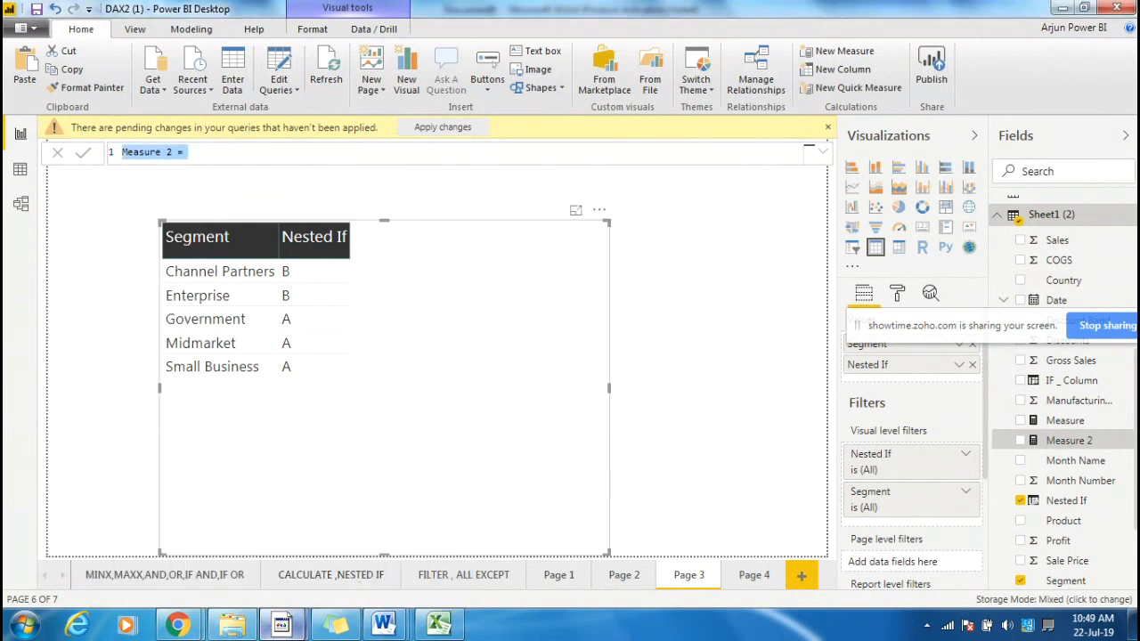
Return to Document9 in Word and review the IF _ Column3 and Nested If formulas through to the sum expressions.
{"action": "mouse_move", "coordinate": [283, 626]}
{"action": "left_click", "coordinate": [220, 574]}
{"action": "mouse_move", "coordinate": [385, 626]}
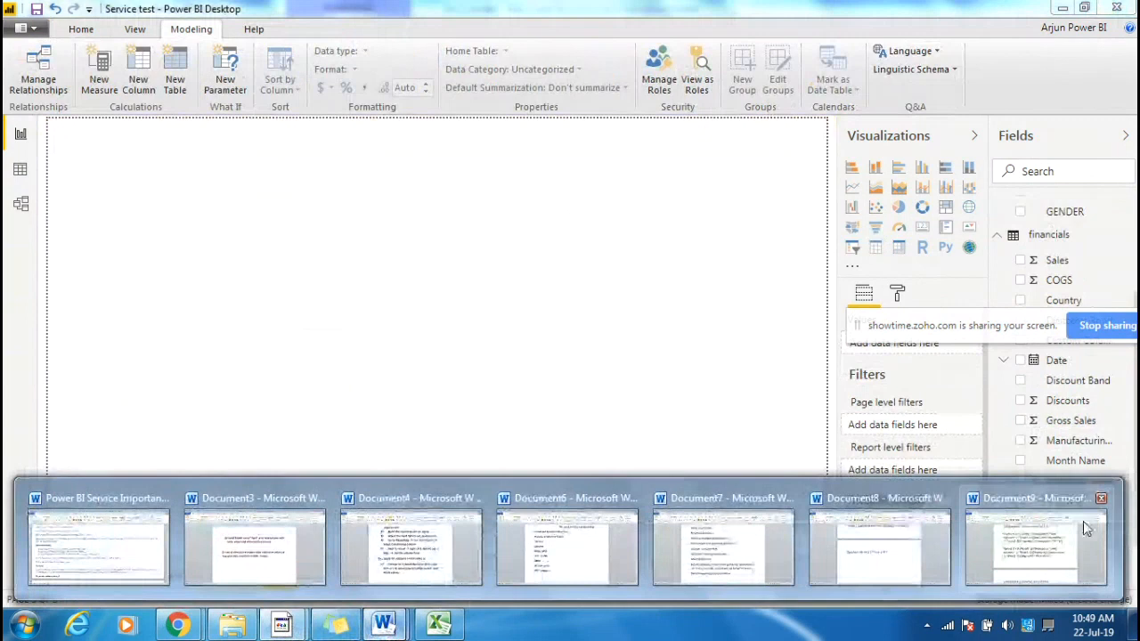
{"action": "left_click", "coordinate": [1083, 520]}
{"action": "left_click_drag", "start_coordinate": [674, 294], "coordinate": [302, 232]}
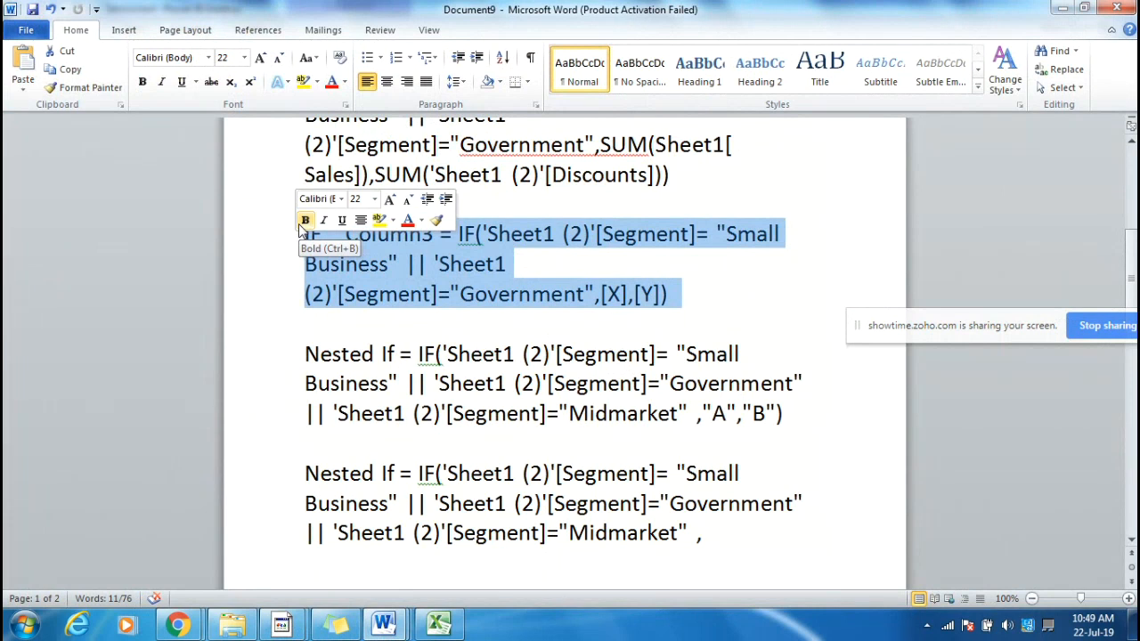
{"action": "scroll", "coordinate": [468, 369], "scroll_direction": "down", "scroll_amount": 5}
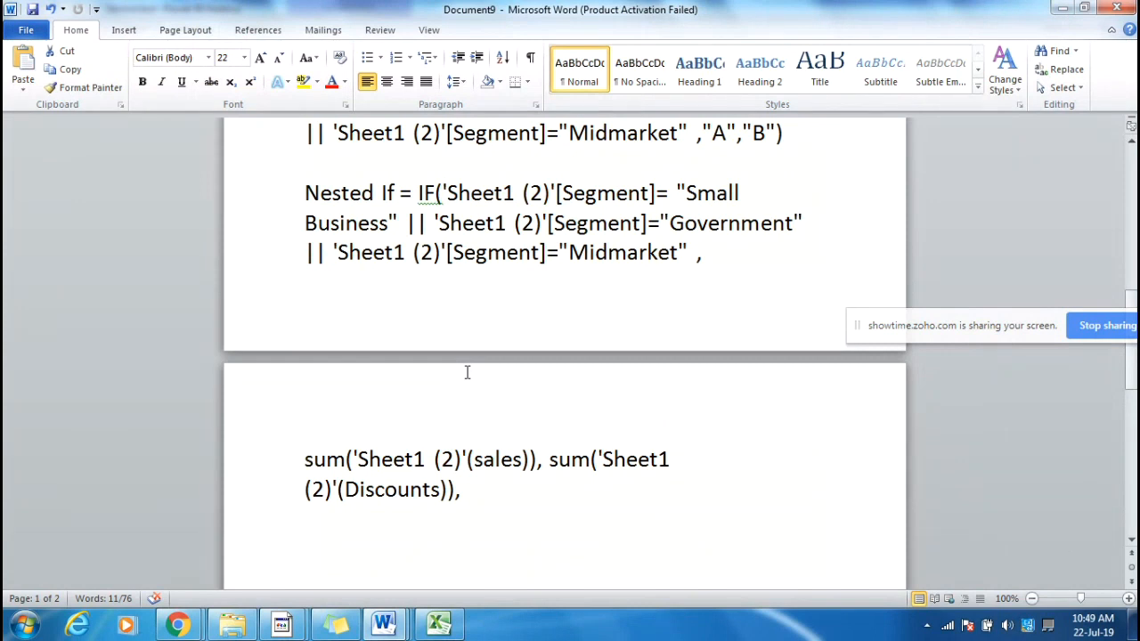
{"action": "left_click_drag", "start_coordinate": [682, 222], "coordinate": [671, 223]}
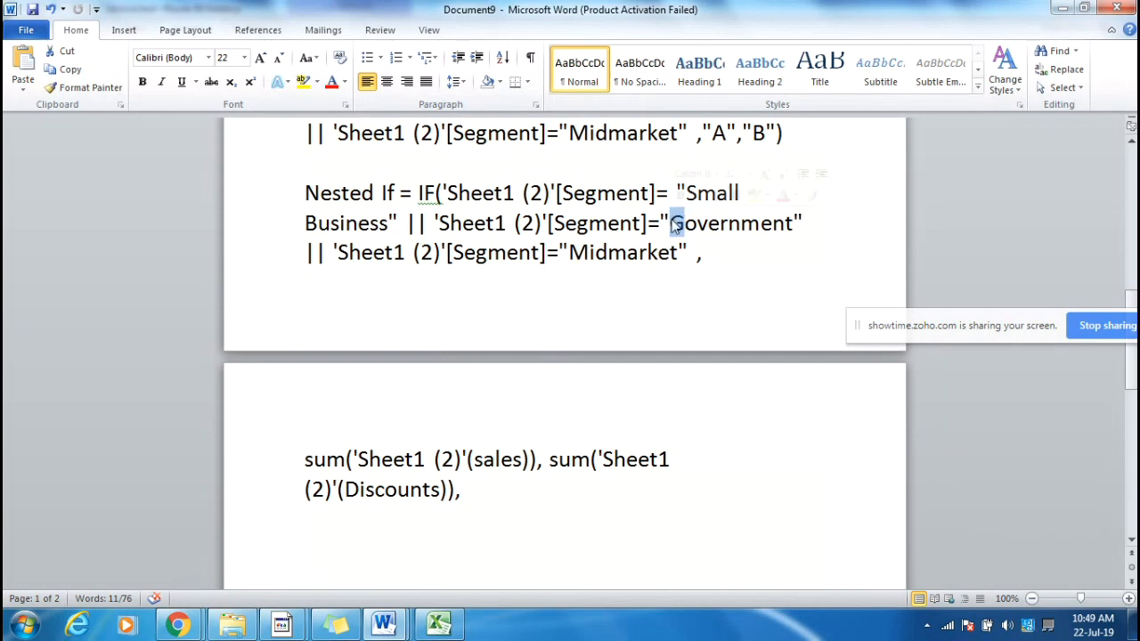
{"action": "scroll", "coordinate": [585, 496], "scroll_direction": "down", "scroll_amount": 1}
{"action": "scroll", "coordinate": [575, 437], "scroll_direction": "up", "scroll_amount": 3}
{"action": "scroll", "coordinate": [575, 437], "scroll_direction": "up", "scroll_amount": 5}
{"action": "scroll", "coordinate": [585, 396], "scroll_direction": "down", "scroll_amount": 8}
{"action": "left_click", "coordinate": [567, 402]}
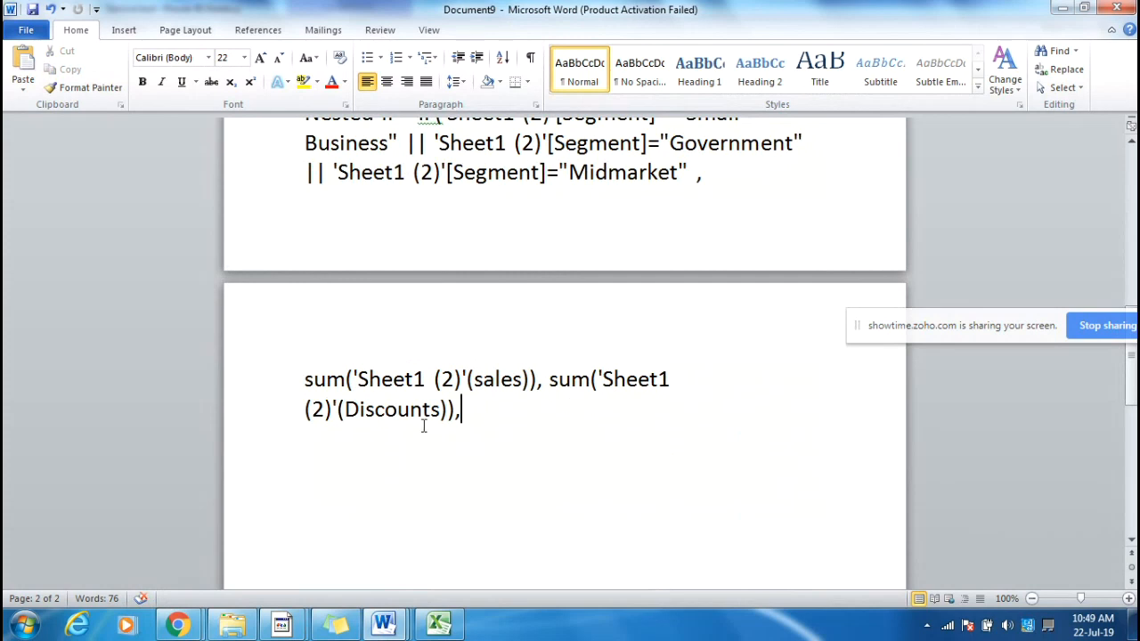
Switch to the DAX2 (1) report in Power BI Desktop and create a new measure in the Sheet1 (2) table.
{"action": "left_click", "coordinate": [281, 623]}
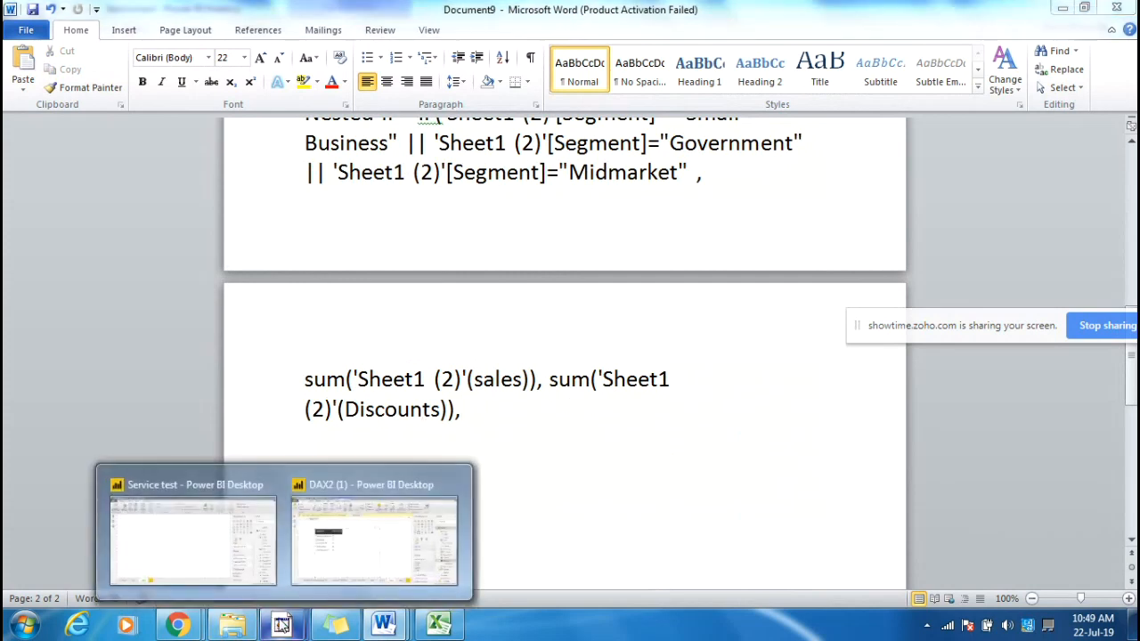
{"action": "left_click", "coordinate": [327, 533]}
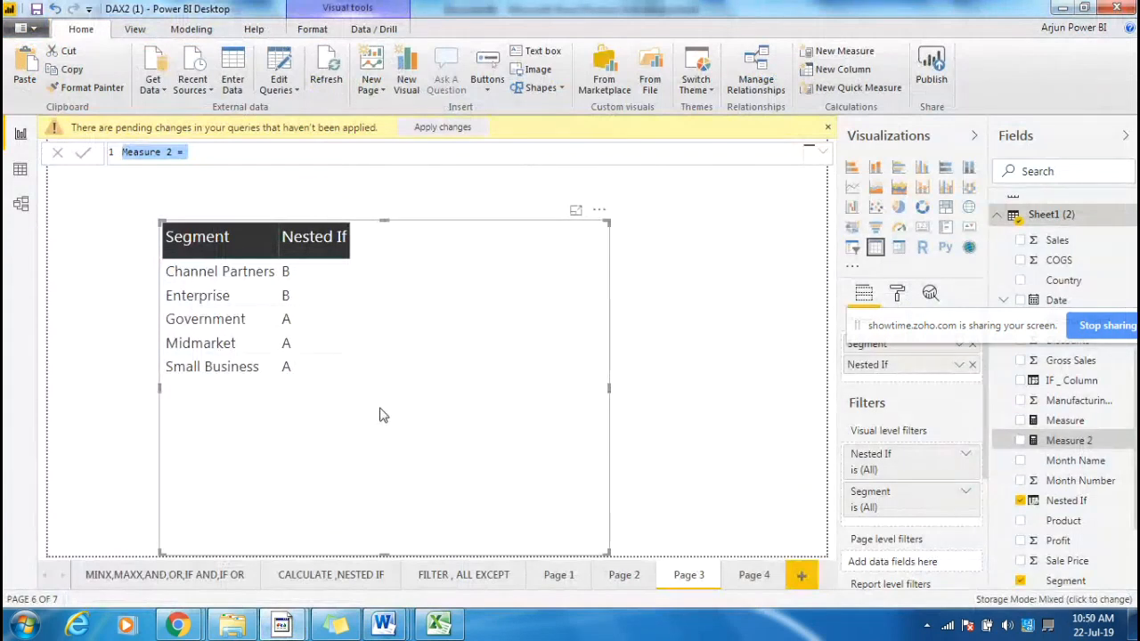
{"action": "left_click", "coordinate": [1128, 219]}
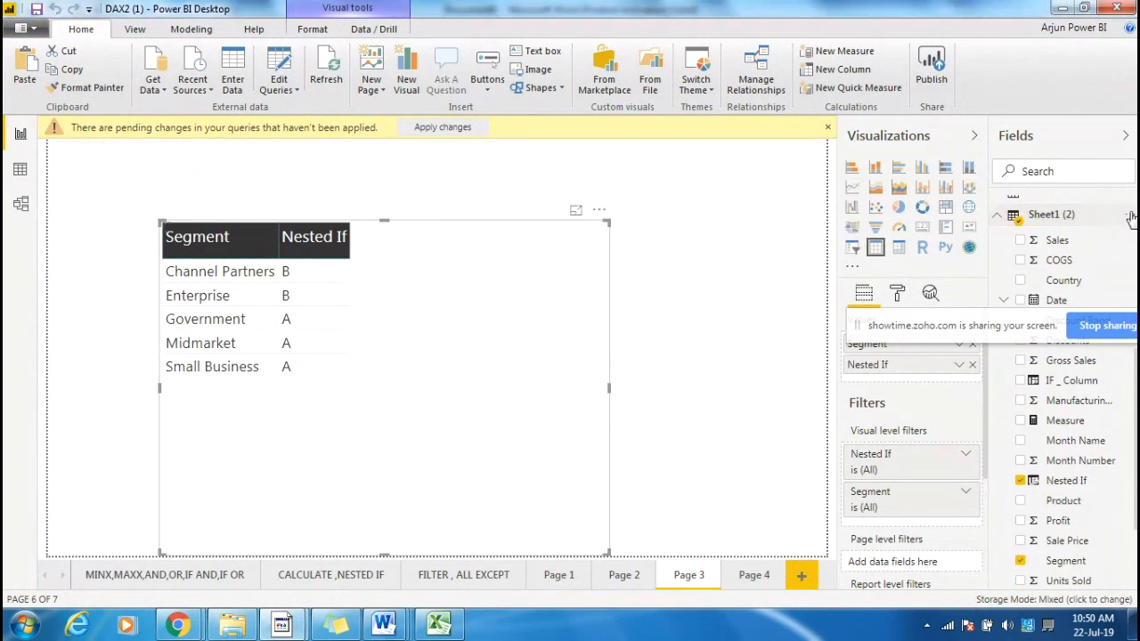
{"action": "left_click", "coordinate": [1129, 216]}
{"action": "left_click", "coordinate": [1015, 230]}
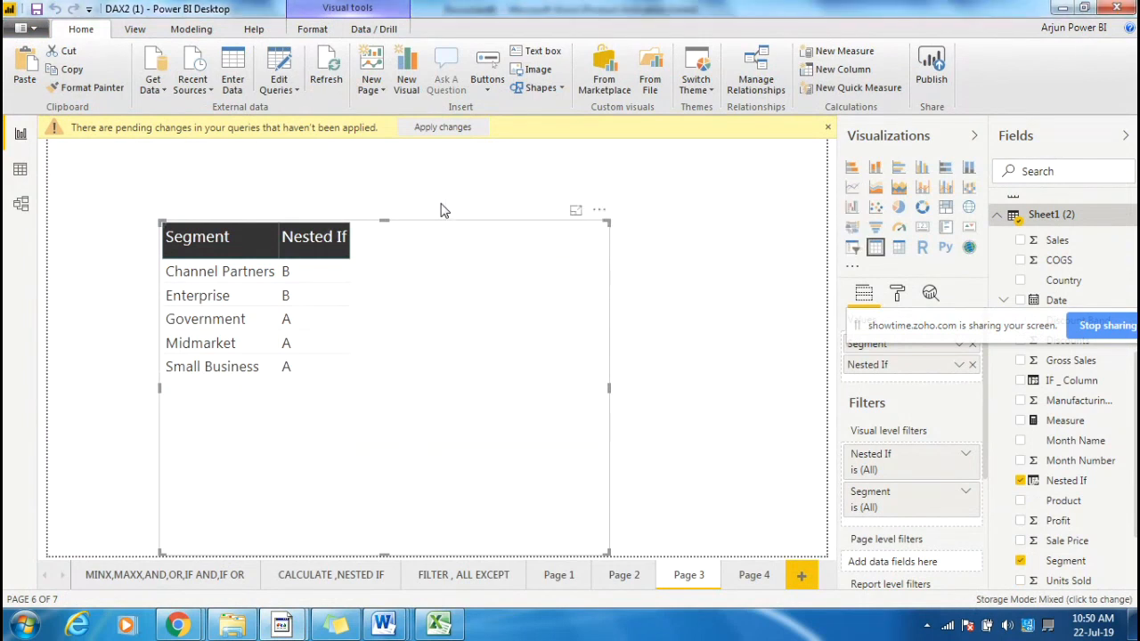
{"action": "left_click", "coordinate": [395, 153]}
{"action": "type", "text": "IF("}
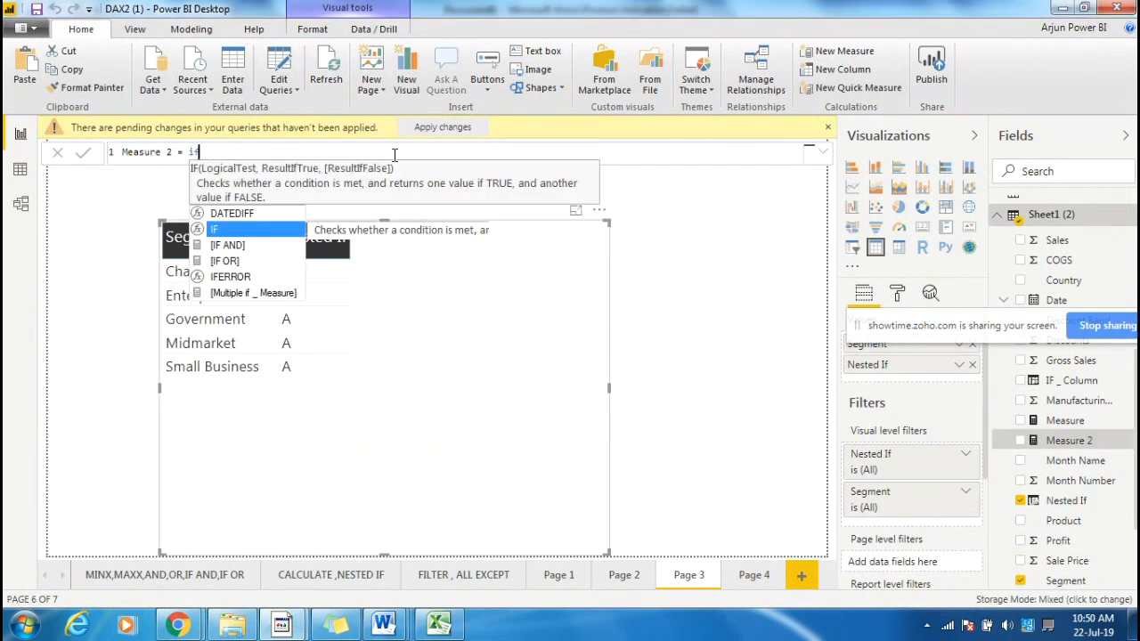
{"action": "type", "text": "SUM("}
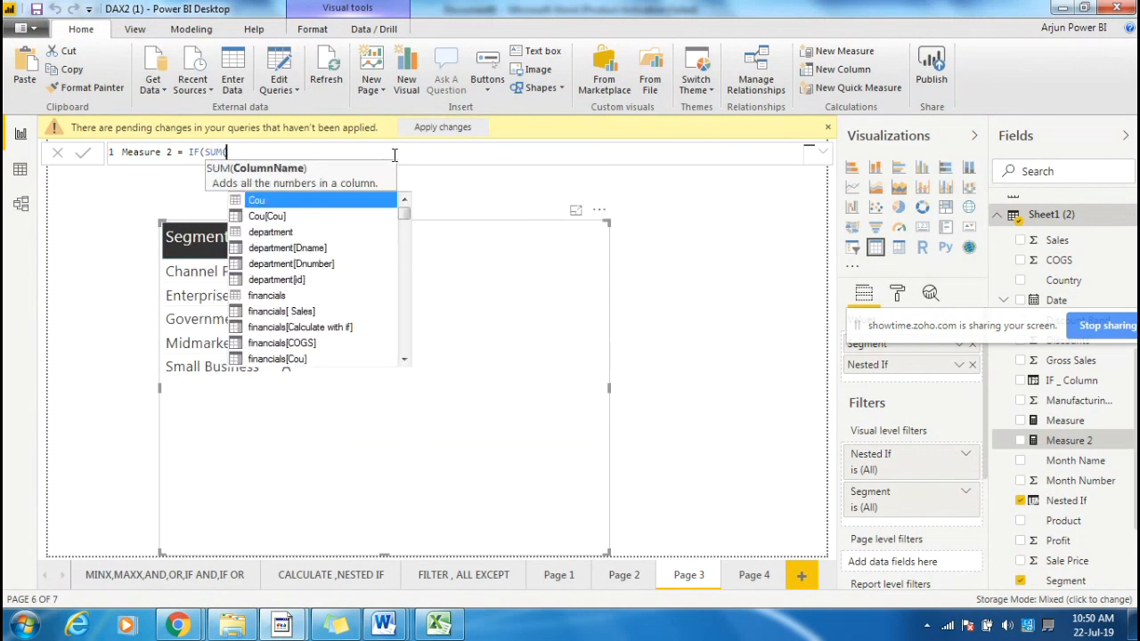
{"action": "type", "text": "sh"}
{"action": "key", "text": "Down"}
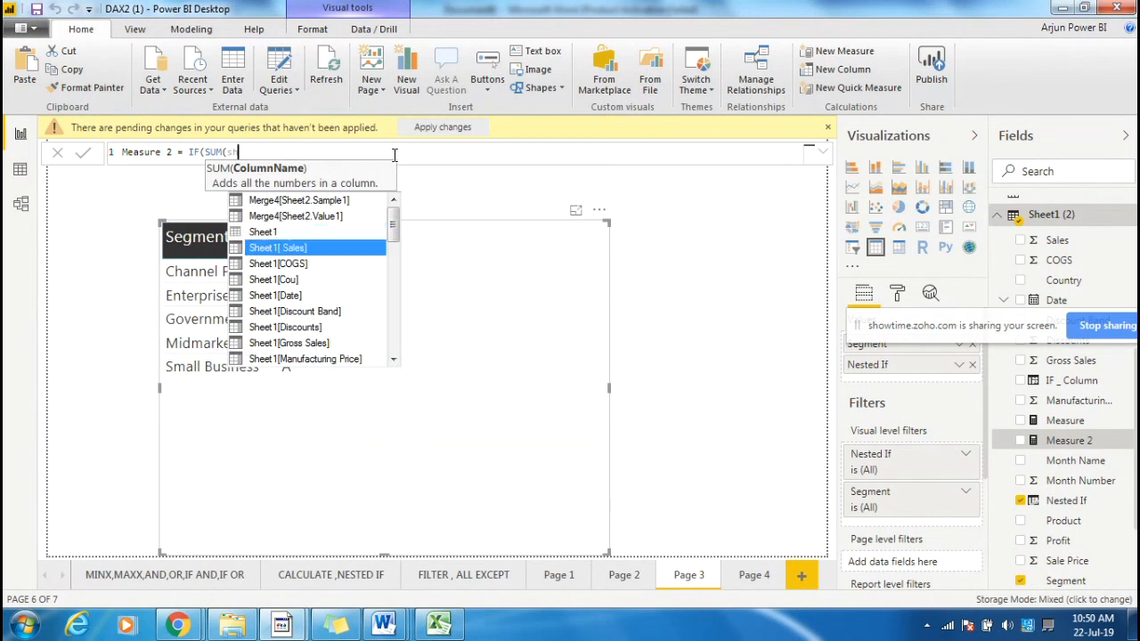
{"action": "key", "text": "Tab"}
{"action": "type", "text": ")>"}
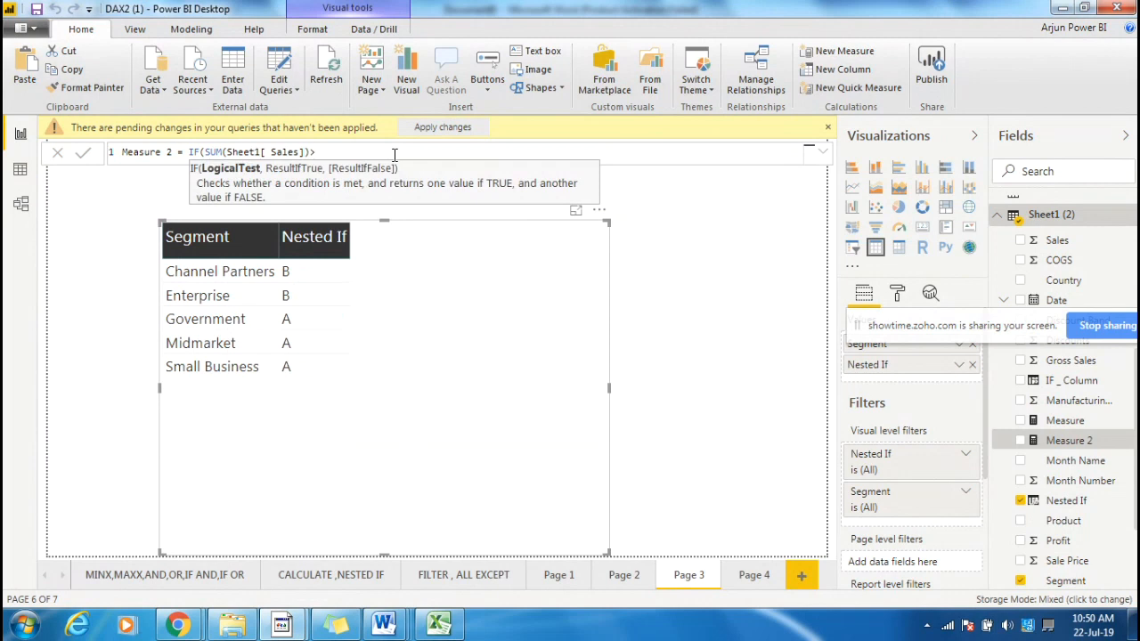
{"action": "type", "text": " 8676554363,"}
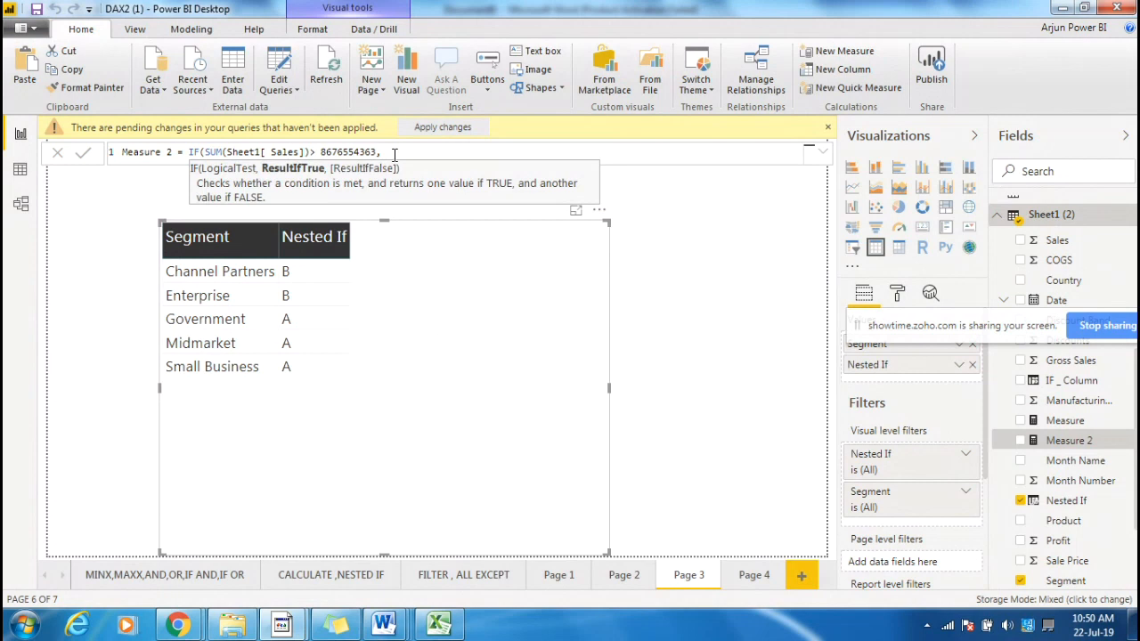
{"action": "type", "text": "su"}
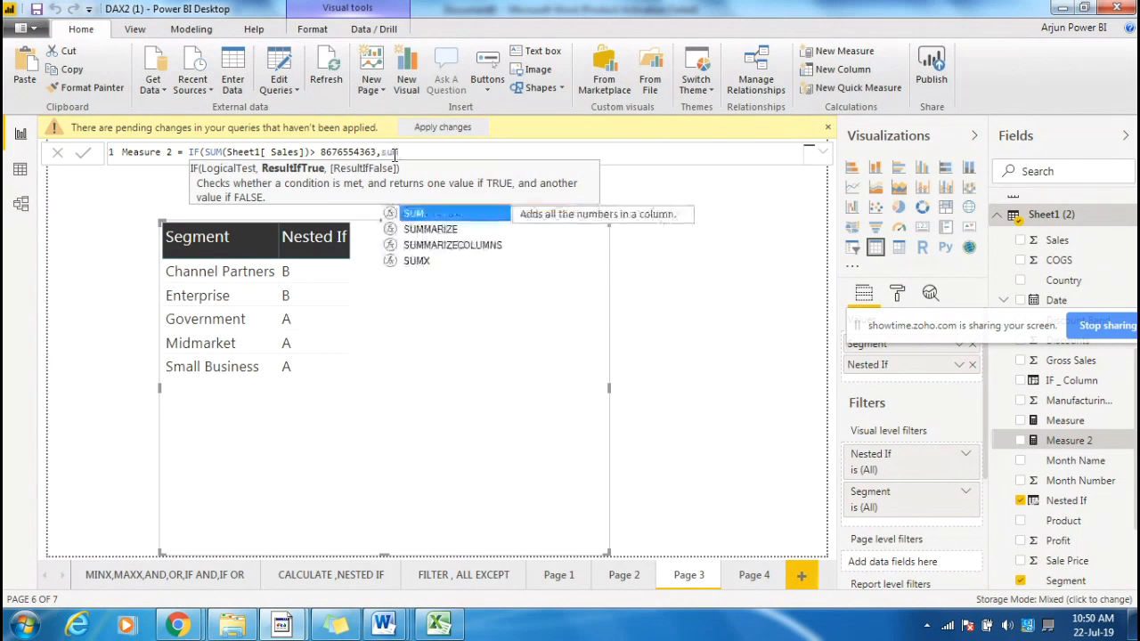
{"action": "key", "text": "Tab"}
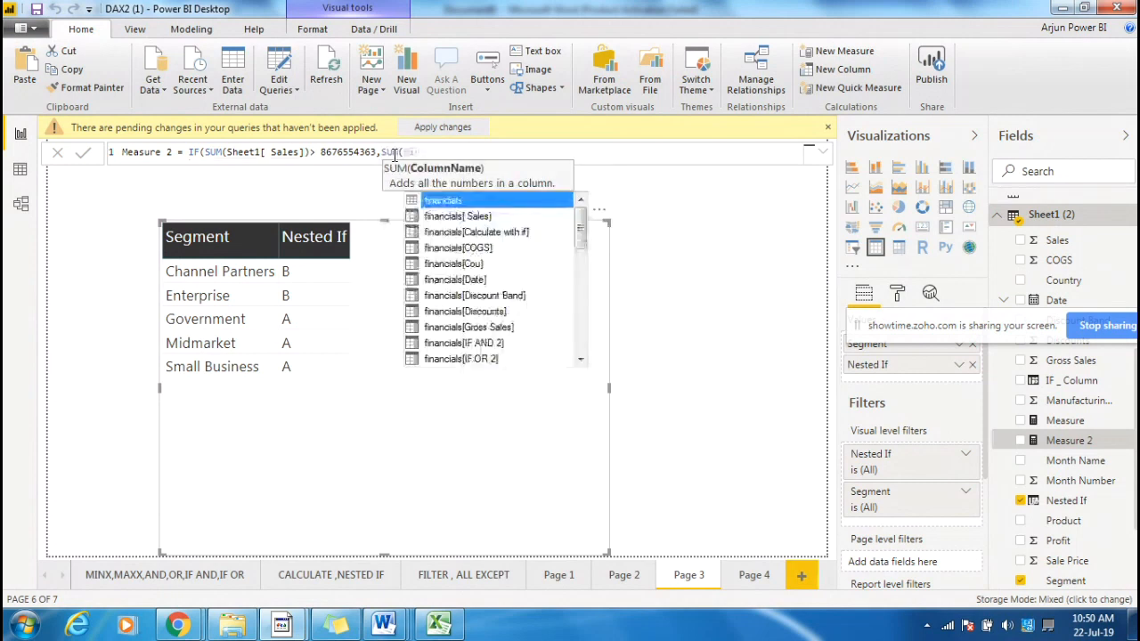
{"action": "double_click", "coordinate": [429, 249]}
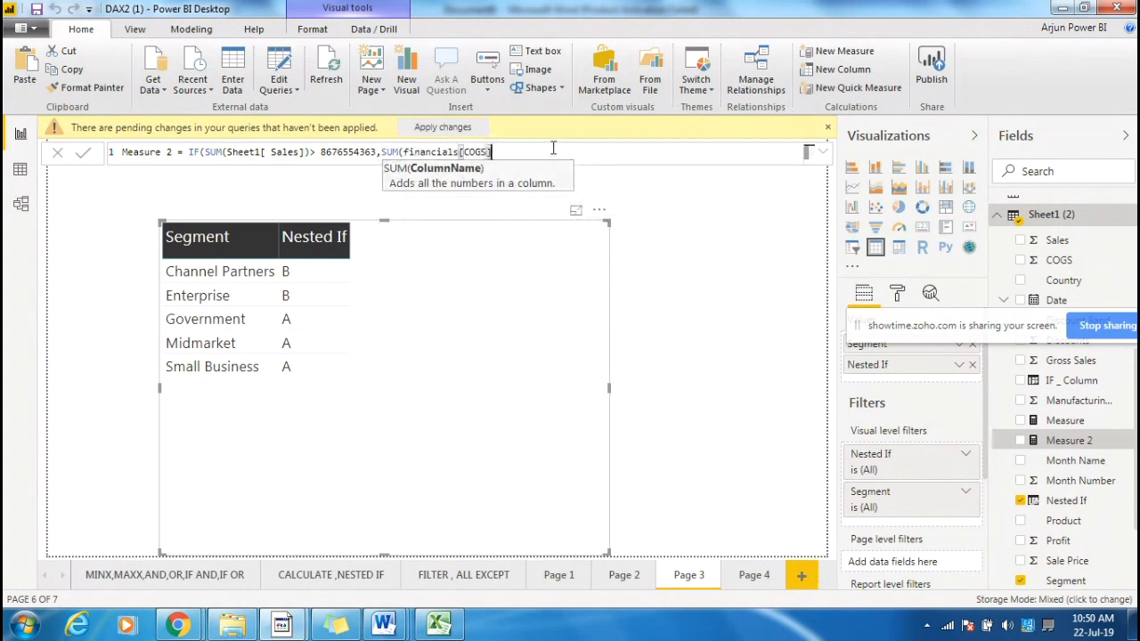
{"action": "type", "text": ")<76856598877"}
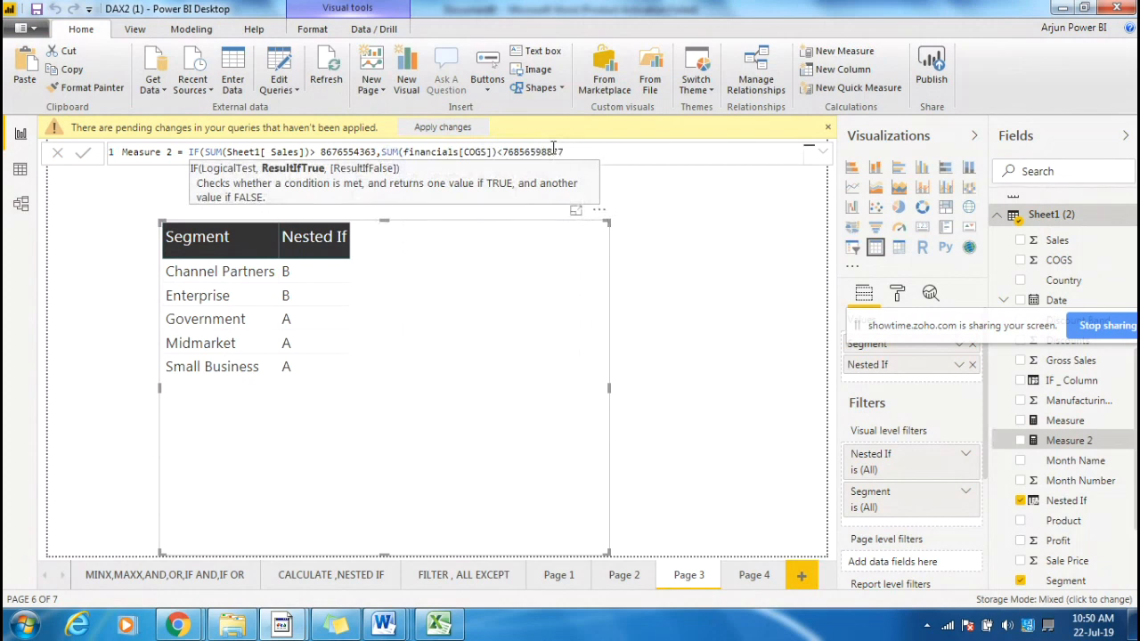
{"action": "type", "text": ",\"\""}
{"action": "type", "text": "A\","}
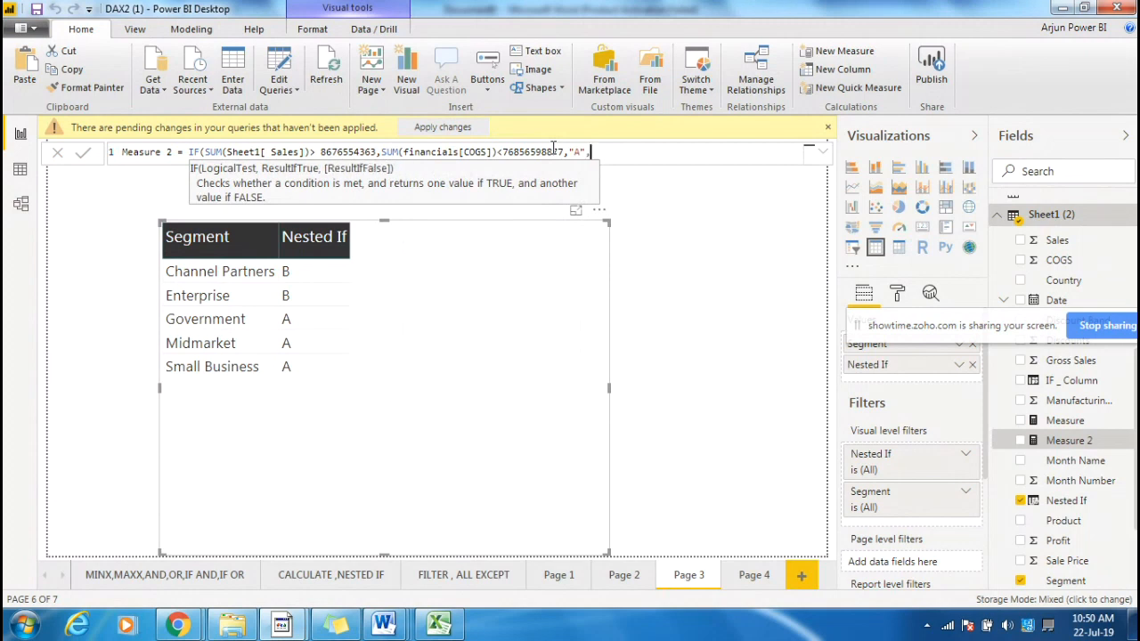
{"action": "type", "text": "\"\""}
{"action": "key", "text": "BackSpace"}
{"action": "key", "text": "BackSpace"}
{"action": "key", "text": "BackSpace"}
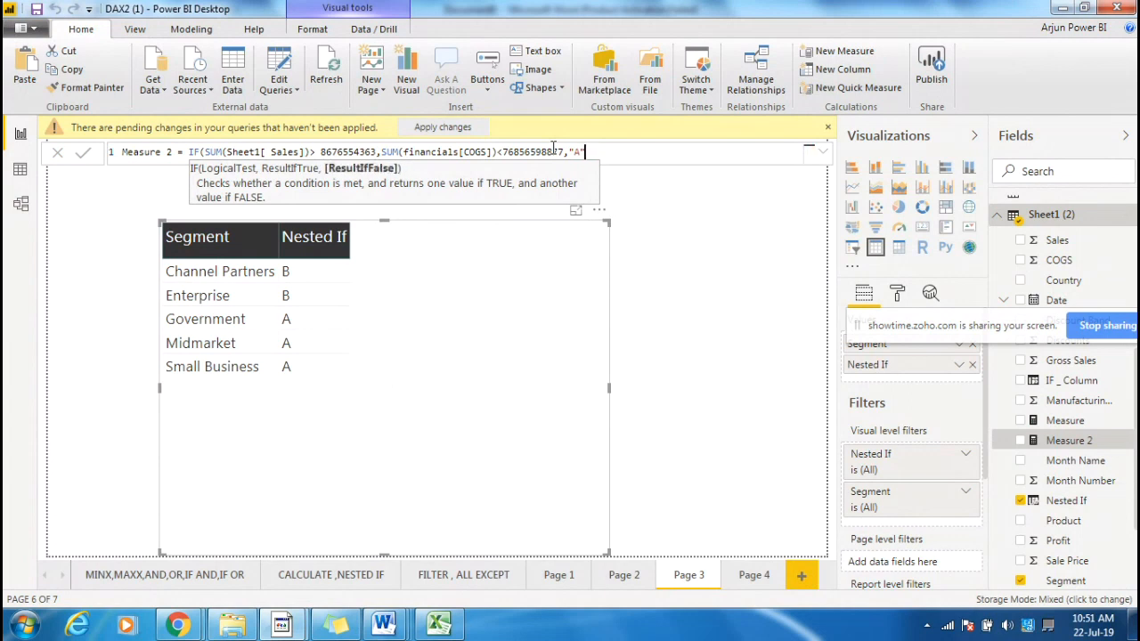
{"action": "key", "text": "Left"}
{"action": "key", "text": "Left"}
{"action": "key", "text": "Left"}
{"action": "key", "text": "Left"}
{"action": "key", "text": "Left"}
{"action": "key", "text": "Left"}
{"action": "key", "text": "Left"}
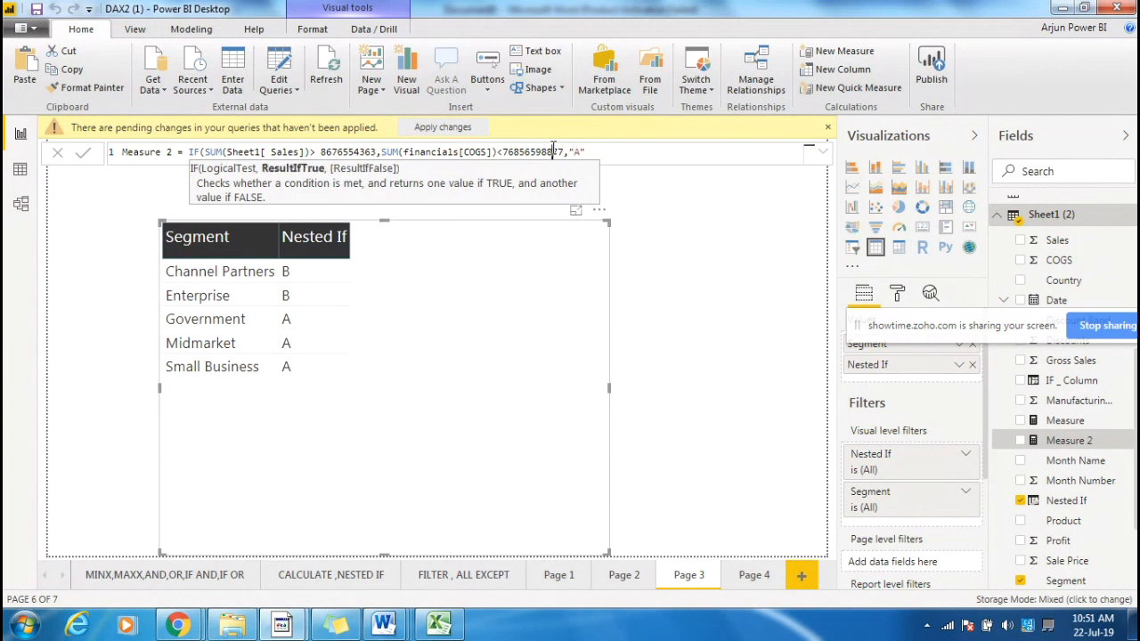
{"action": "left_click", "coordinate": [625, 151]}
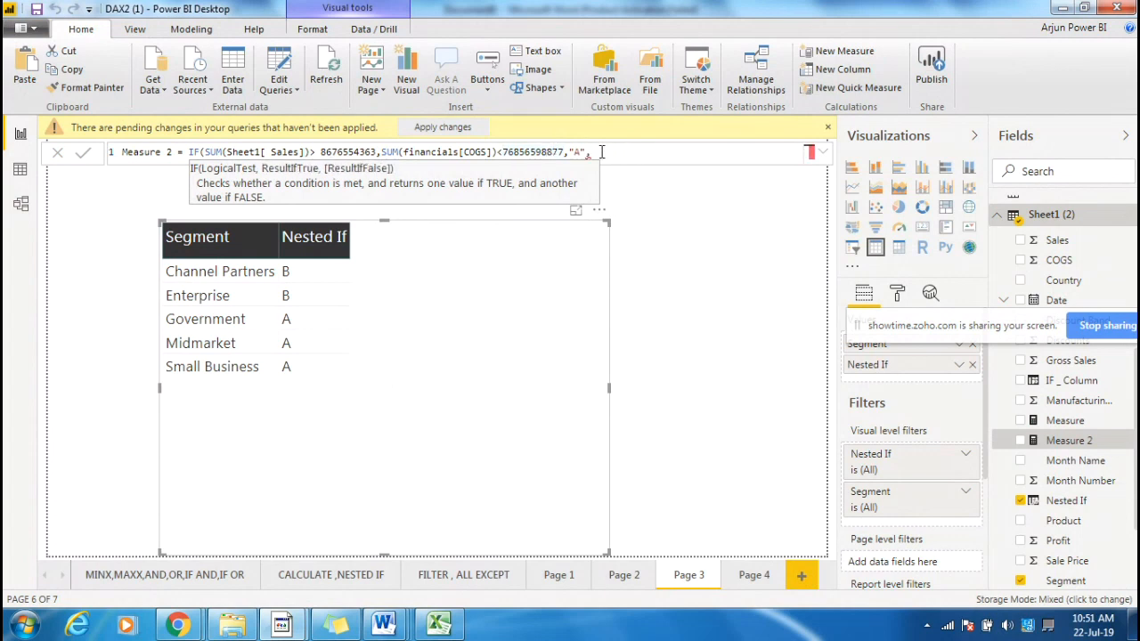
{"action": "key", "text": "BackSpace"}
{"action": "key", "text": "BackSpace"}
{"action": "key", "text": "BackSpace"}
{"action": "key", "text": "BackSpace"}
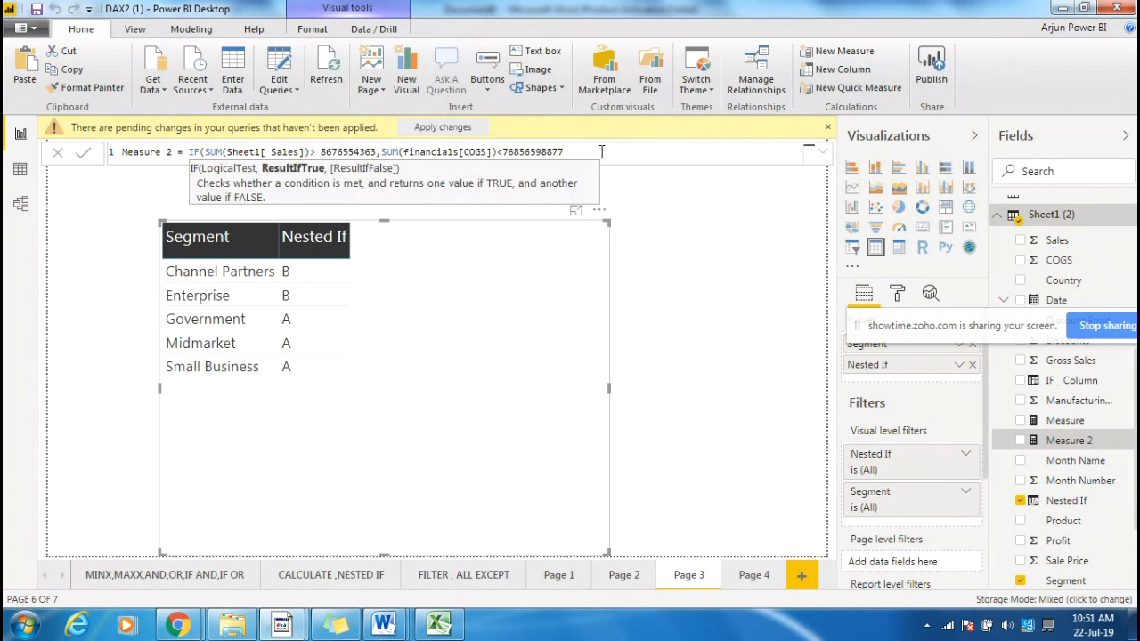
Join the two SUM conditions with || instead of the comma and complete the formula with the results "A","B").
{"action": "left_click", "coordinate": [380, 153]}
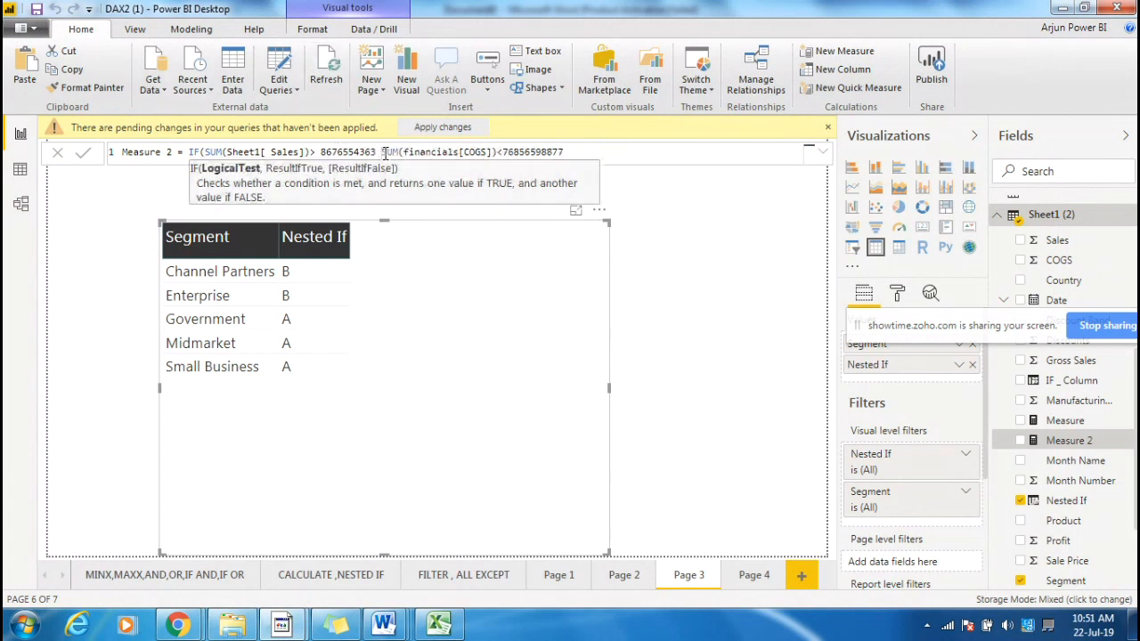
{"action": "type", "text": "||"}
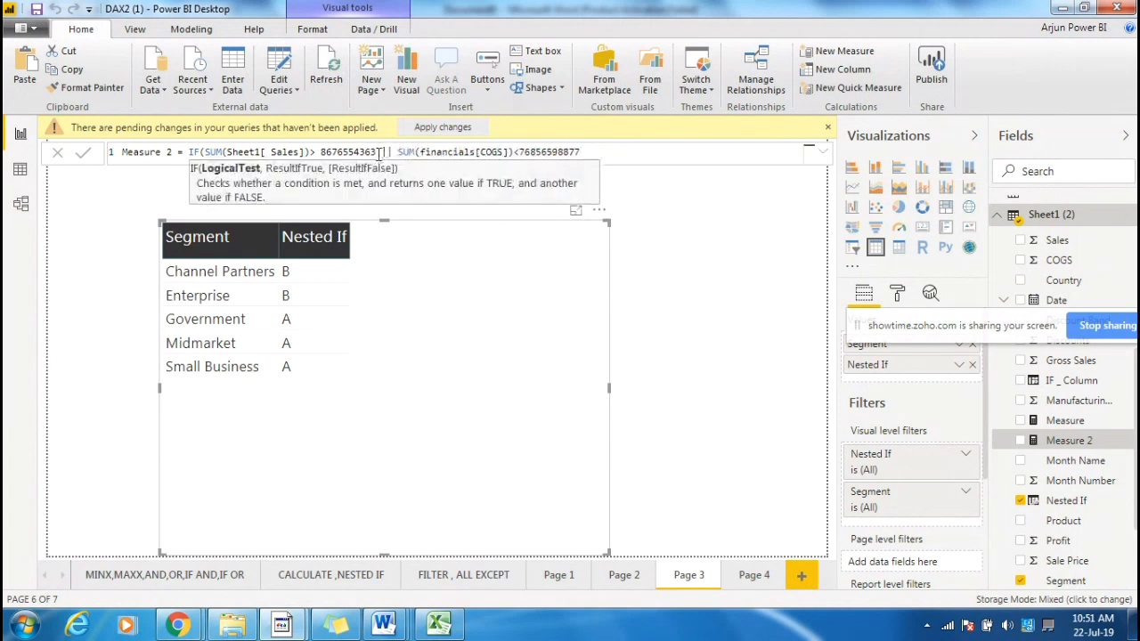
{"action": "left_click", "coordinate": [631, 155]}
{"action": "type", "text": ","}
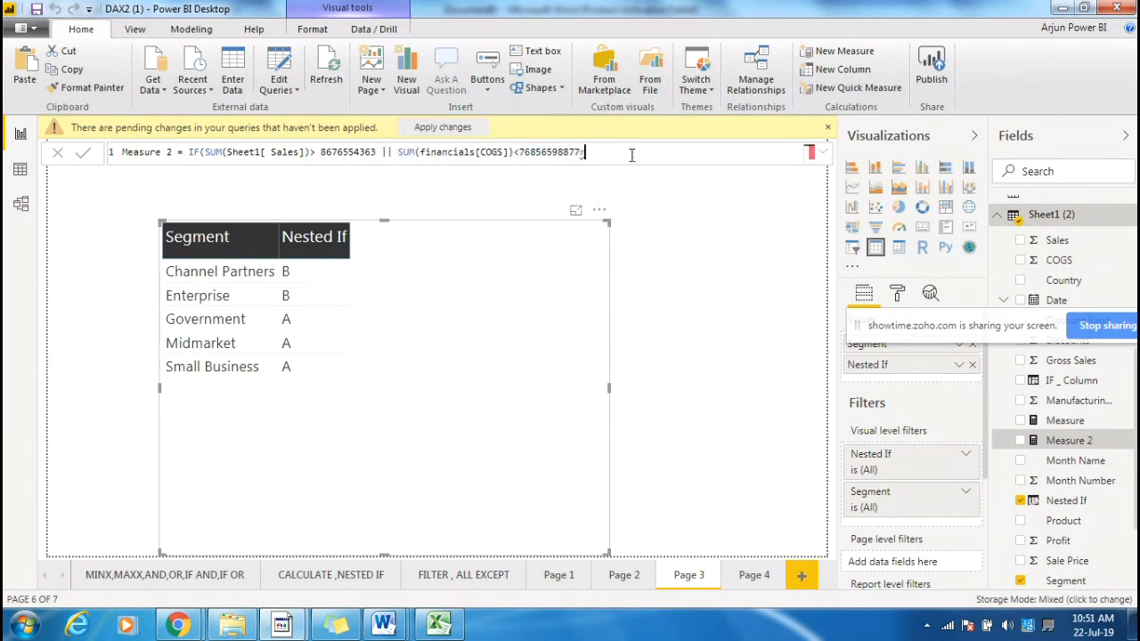
{"action": "key", "text": "BackSpace"}
{"action": "type", "text": " ,"}
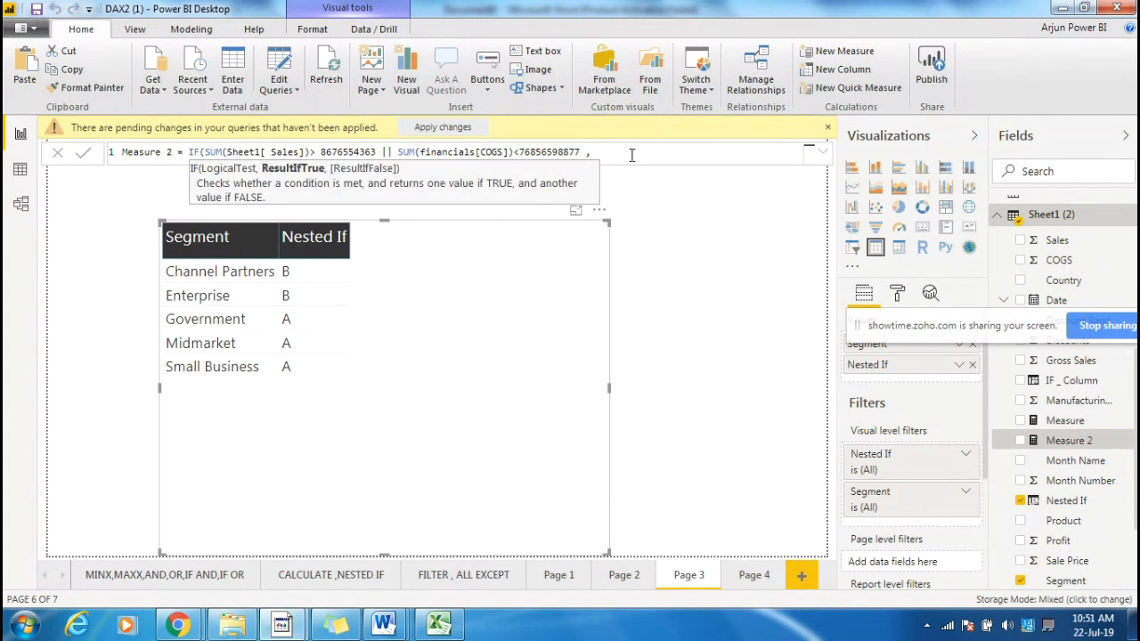
{"action": "type", "text": "\"A\",\""}
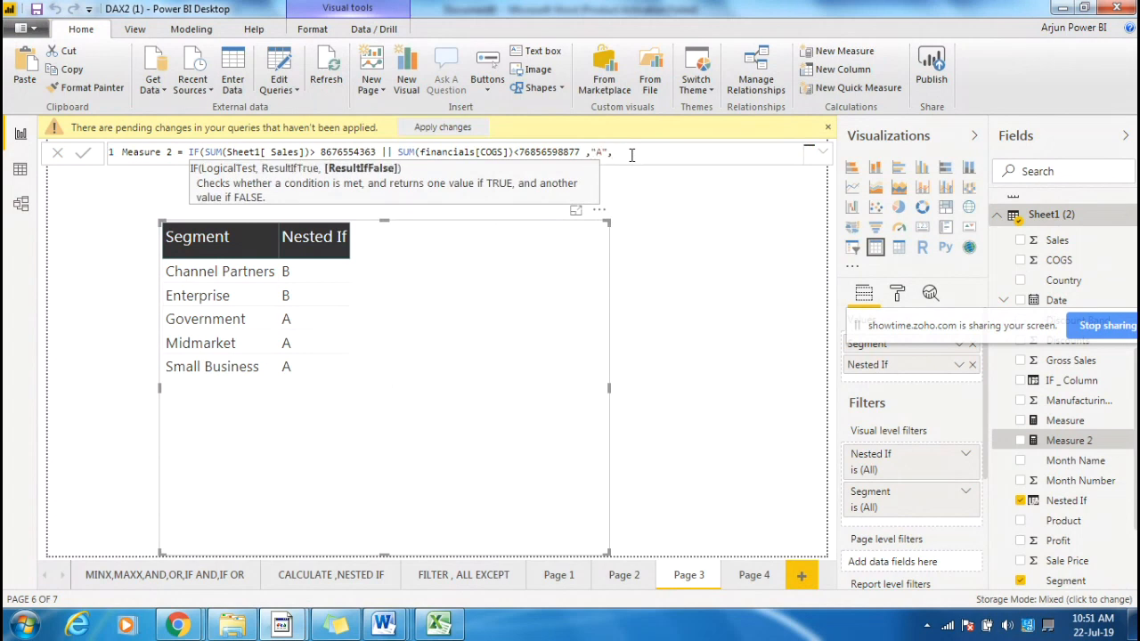
{"action": "type", "text": "B\""}
{"action": "type", "text": ")"}
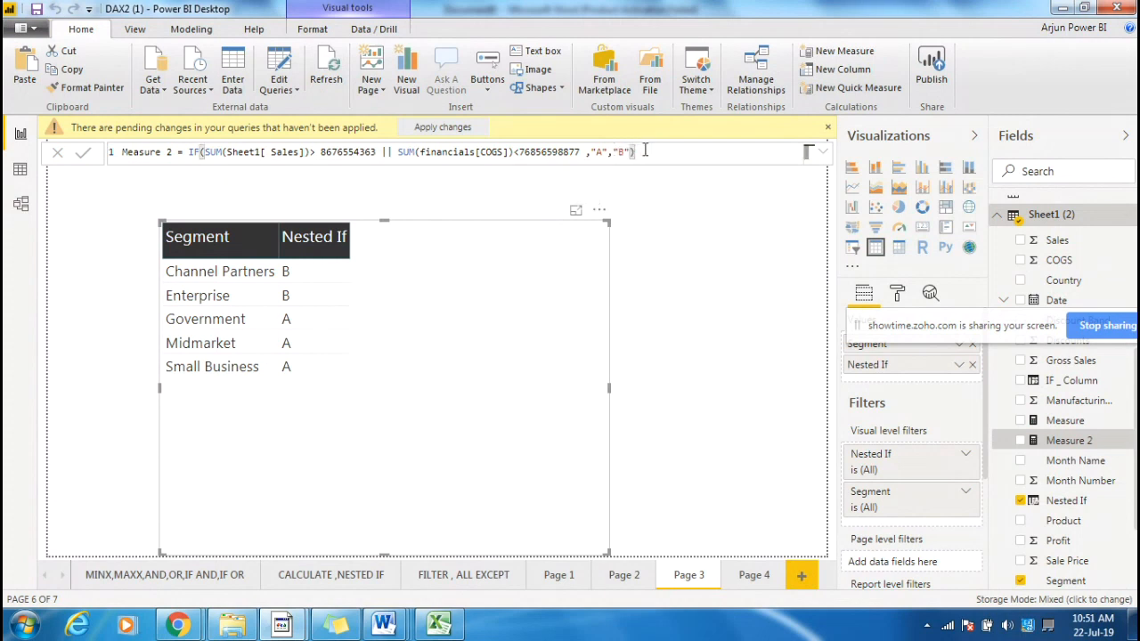
{"action": "key", "text": "Return"}
Change the true and false results of Measure 2 to "1" and "2".
{"action": "left_click", "coordinate": [603, 154]}
{"action": "left_click", "coordinate": [625, 154]}
{"action": "key", "text": "BackSpace"}
{"action": "key", "text": "BackSpace"}
{"action": "type", "text": "\"2\""}
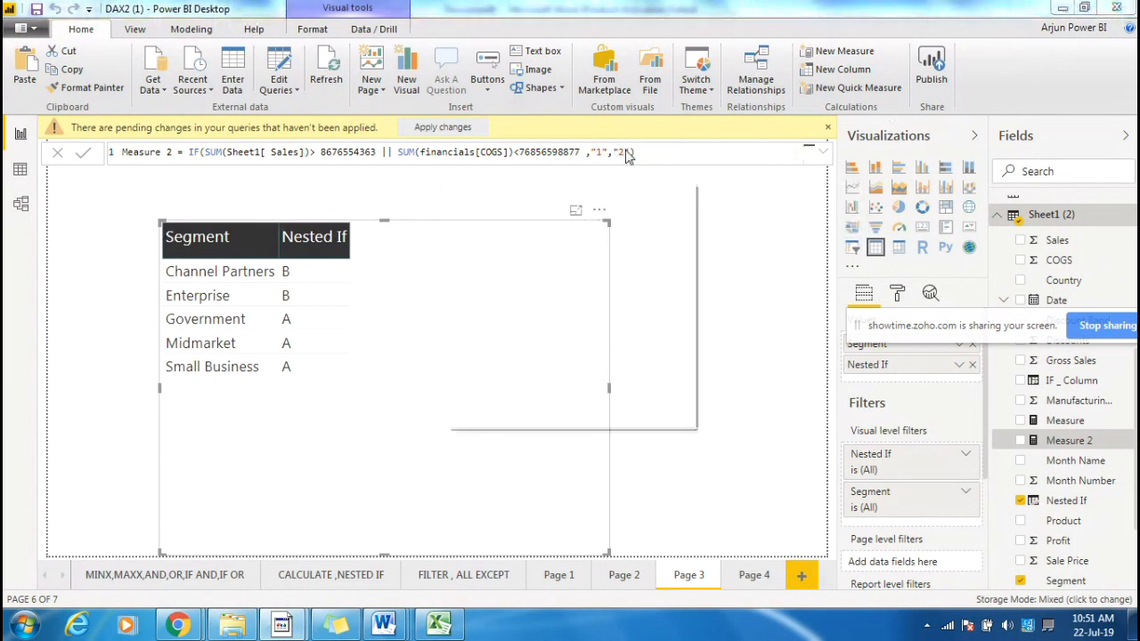
Replace both results in Measure 2 with sum and remove a closing parenthesis after Sheet1[ Sales].
{"action": "left_click_drag", "start_coordinate": [632, 153], "coordinate": [594, 151]}
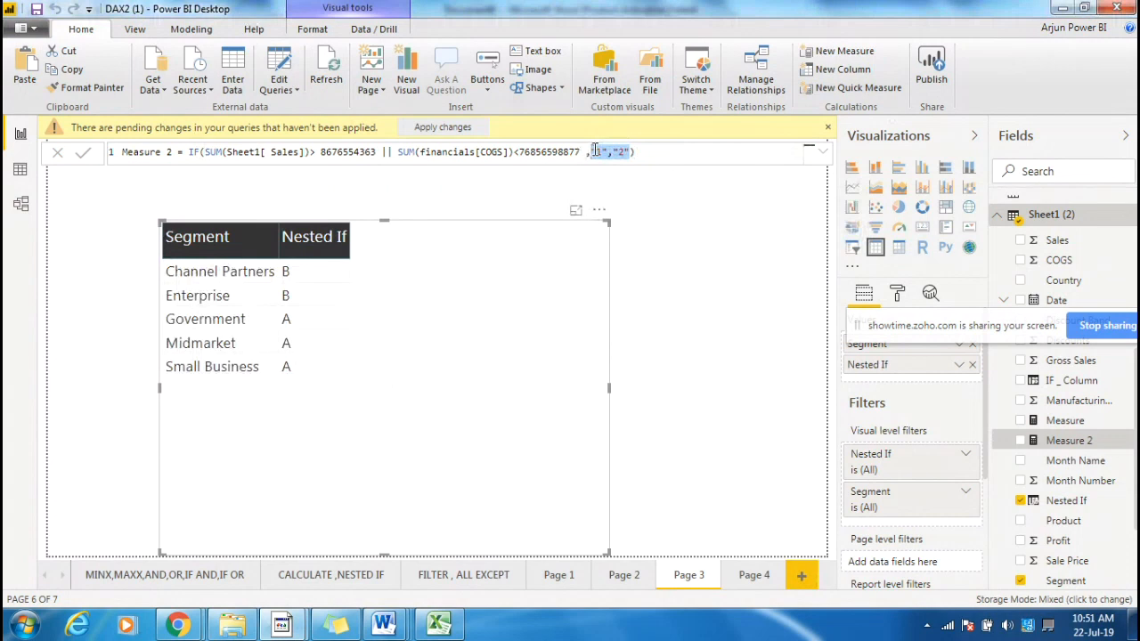
{"action": "key", "text": "BackSpace"}
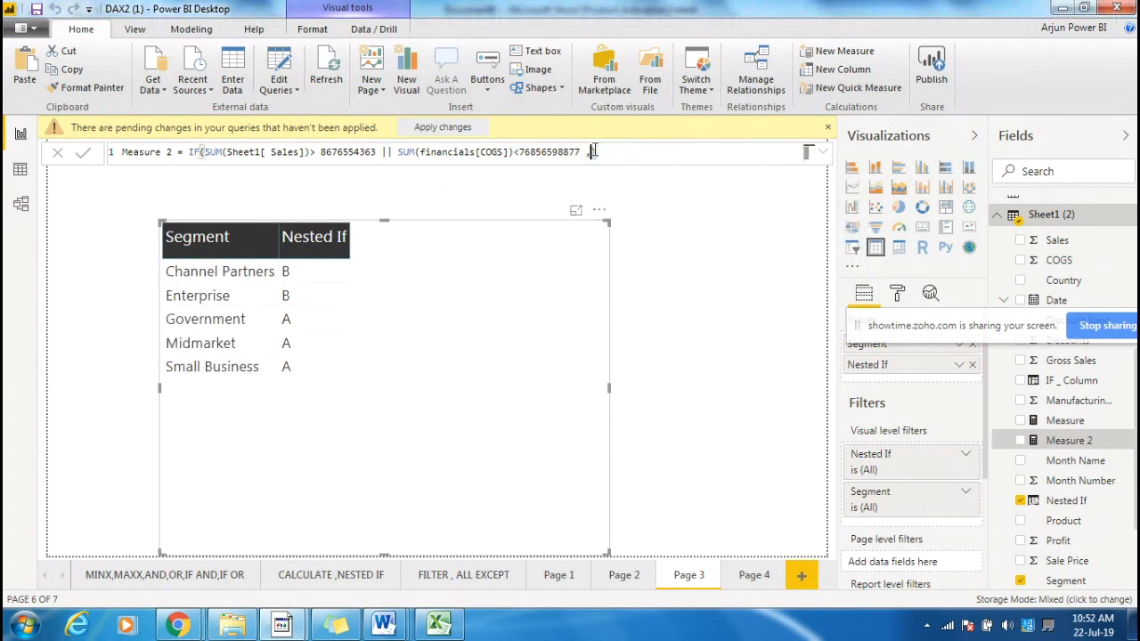
{"action": "type", "text": "sum"}
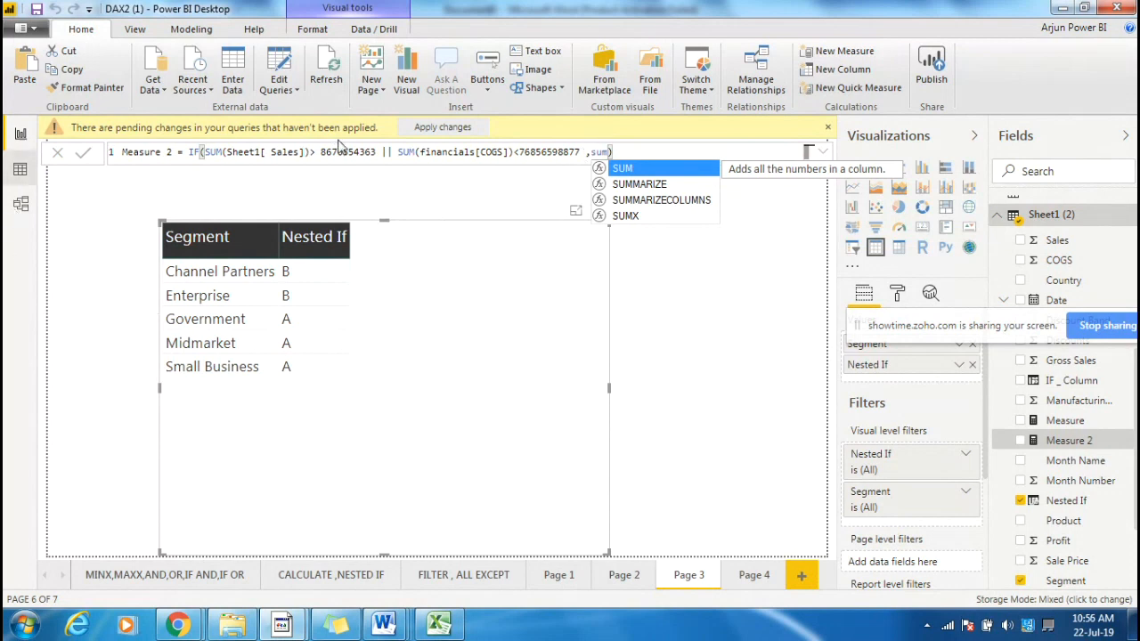
{"action": "left_click", "coordinate": [309, 151]}
{"action": "key", "text": "BackSpace"}
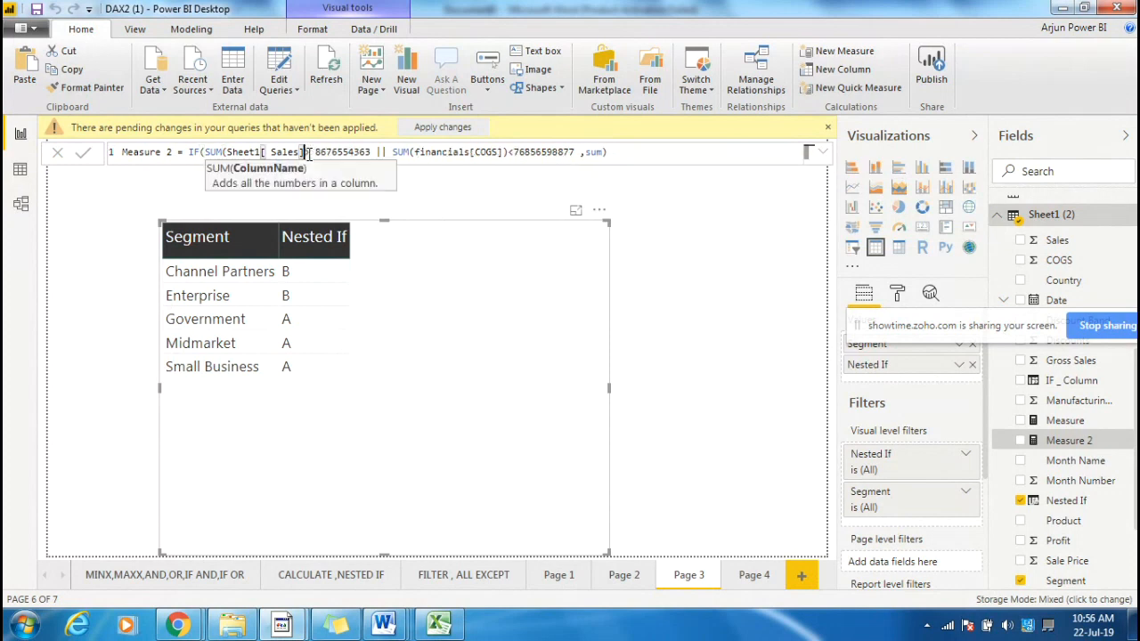
{"action": "left_click", "coordinate": [641, 156]}
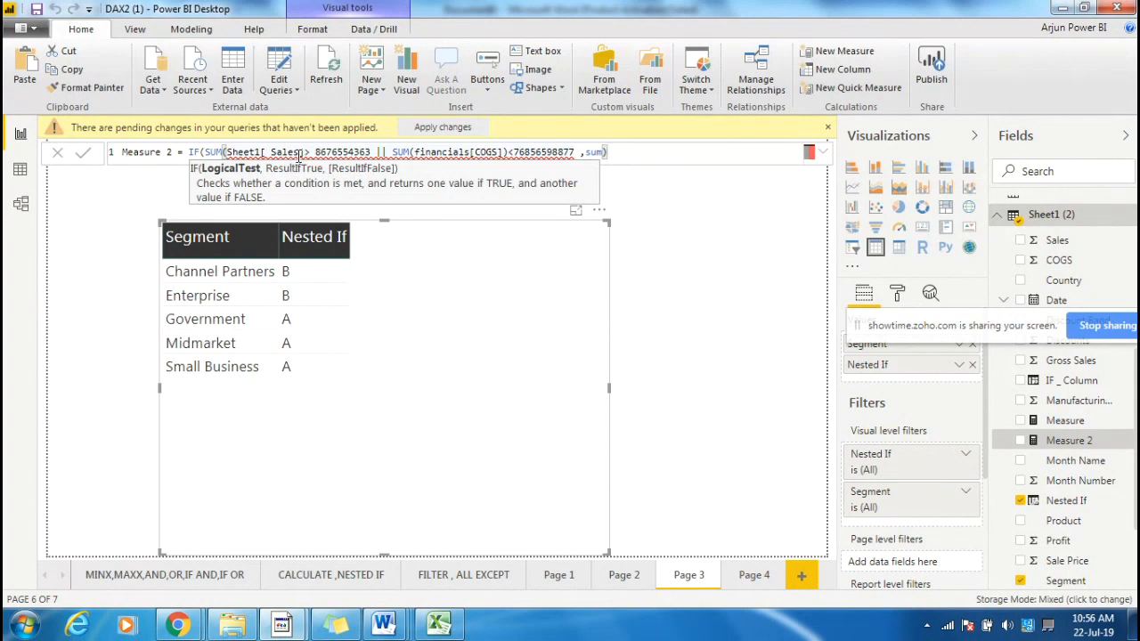
Switch to Document9 in Word and add the line "Multiple if" below the sum expressions.
{"action": "left_click", "coordinate": [389, 625]}
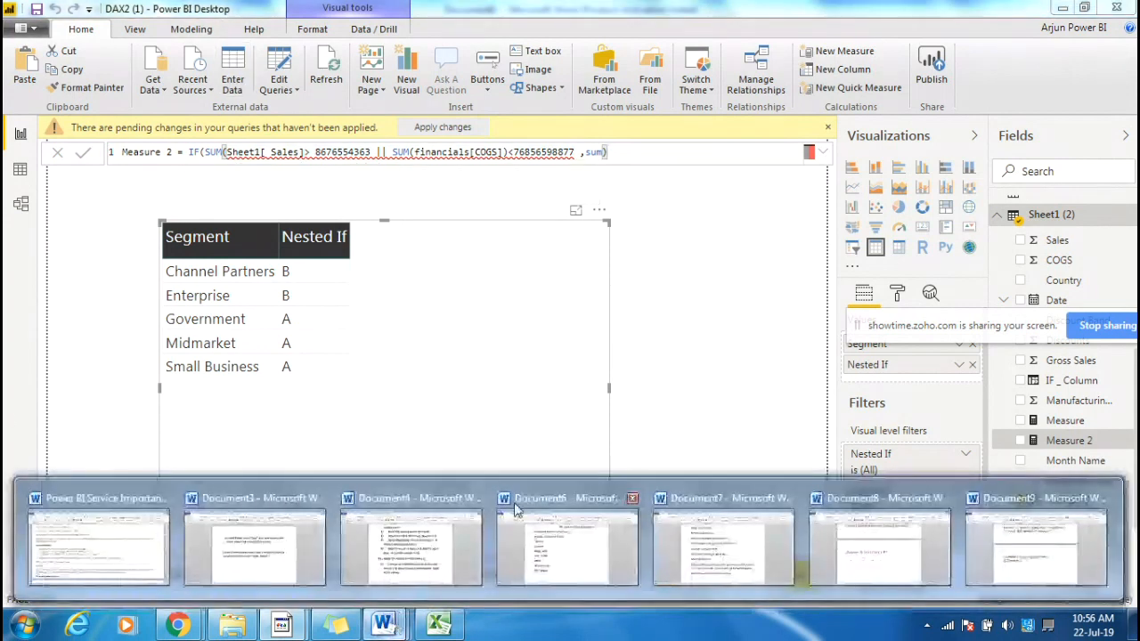
{"action": "left_click", "coordinate": [516, 513]}
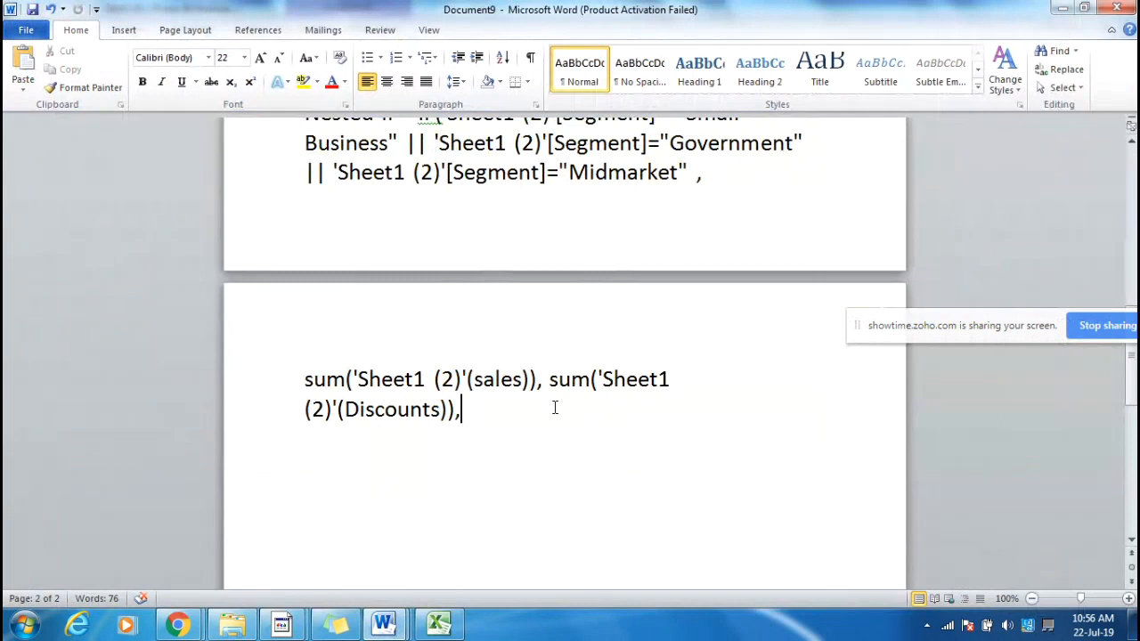
{"action": "scroll", "coordinate": [554, 406], "scroll_direction": "down", "scroll_amount": 1}
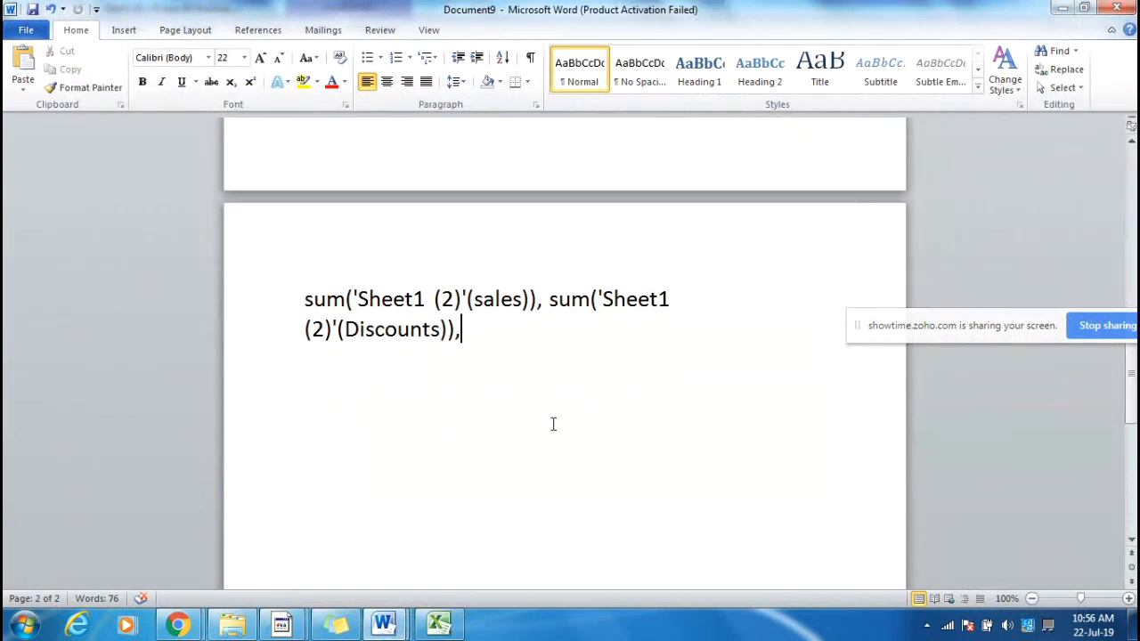
{"action": "scroll", "coordinate": [552, 438], "scroll_direction": "up", "scroll_amount": 3}
{"action": "scroll", "coordinate": [552, 438], "scroll_direction": "up", "scroll_amount": 6}
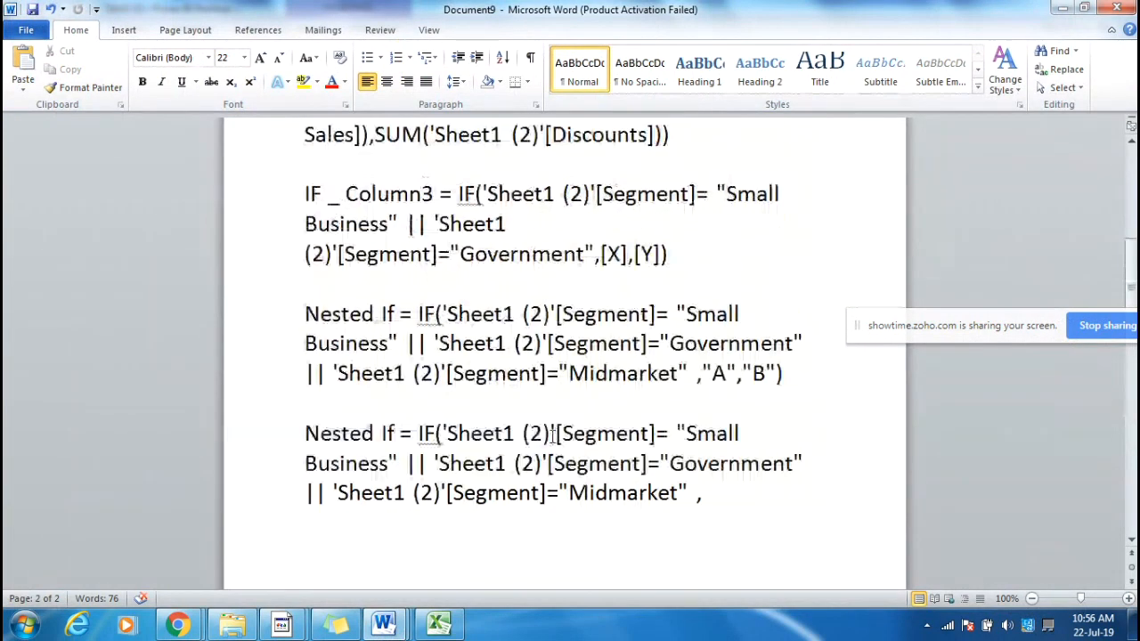
{"action": "scroll", "coordinate": [547, 434], "scroll_direction": "down", "scroll_amount": 6}
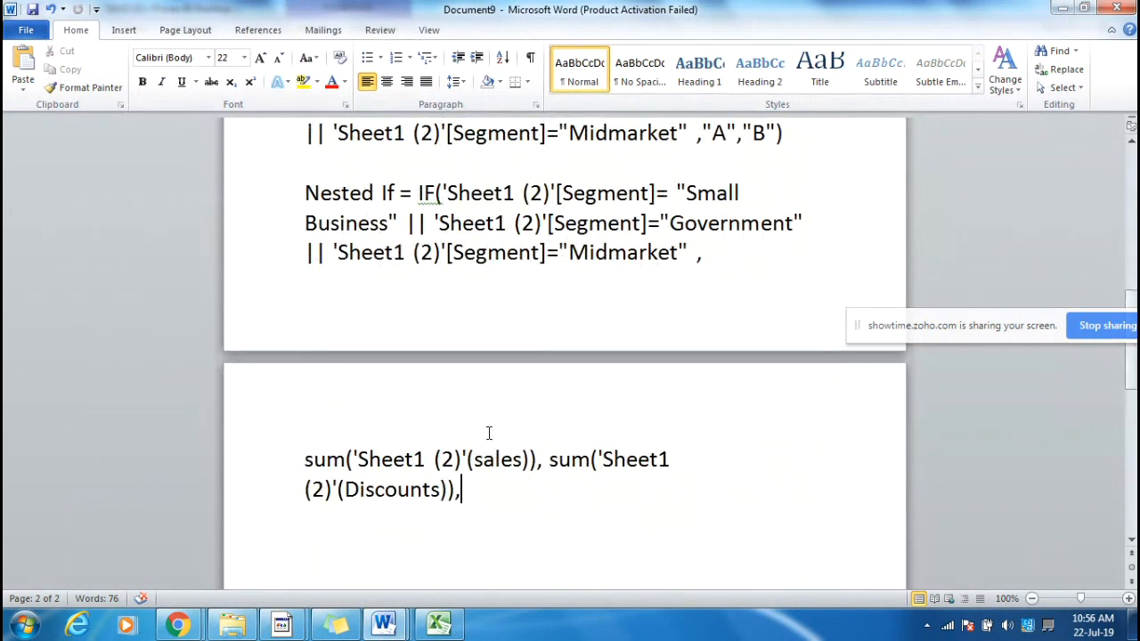
{"action": "scroll", "coordinate": [581, 427], "scroll_direction": "down", "scroll_amount": 5}
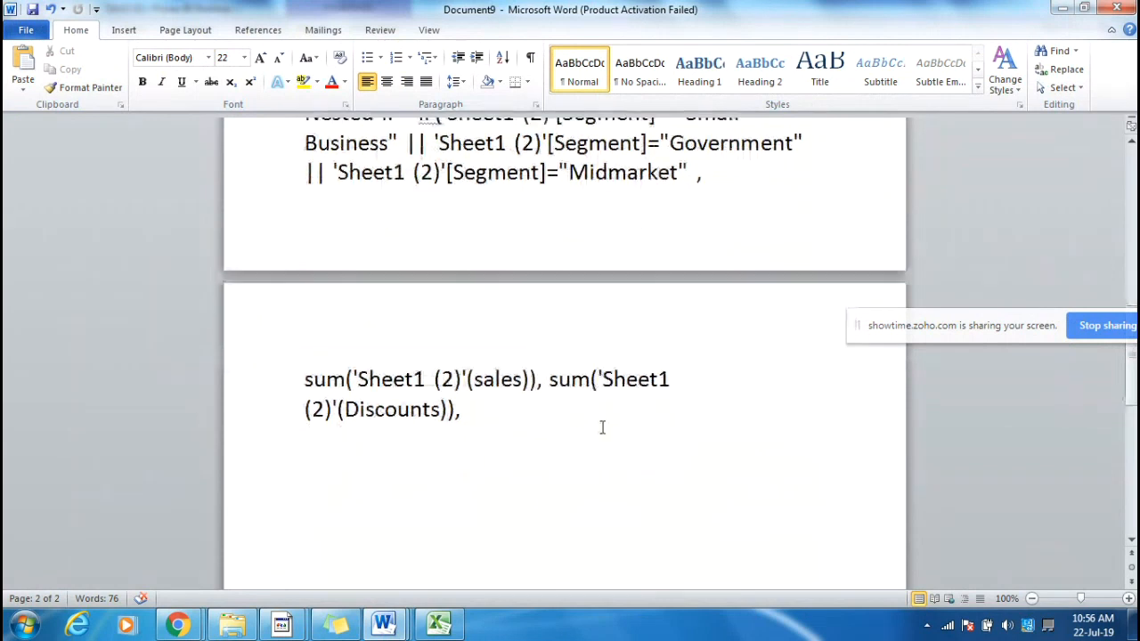
{"action": "key", "text": "Return"}
{"action": "type", "text": "Mult"}
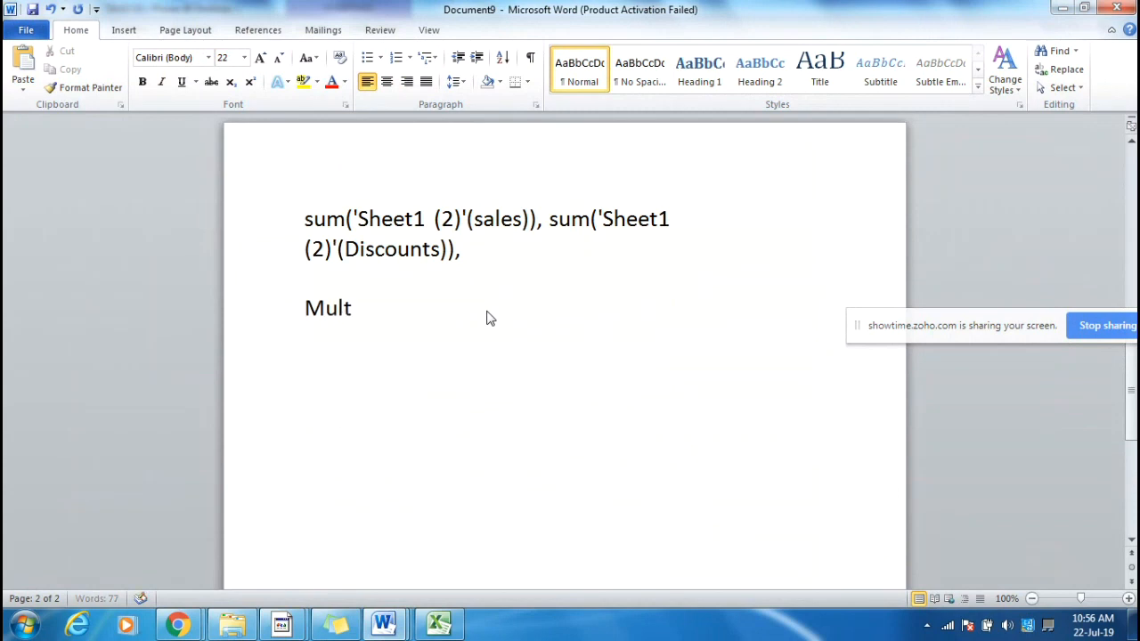
{"action": "type", "text": "iple if"}
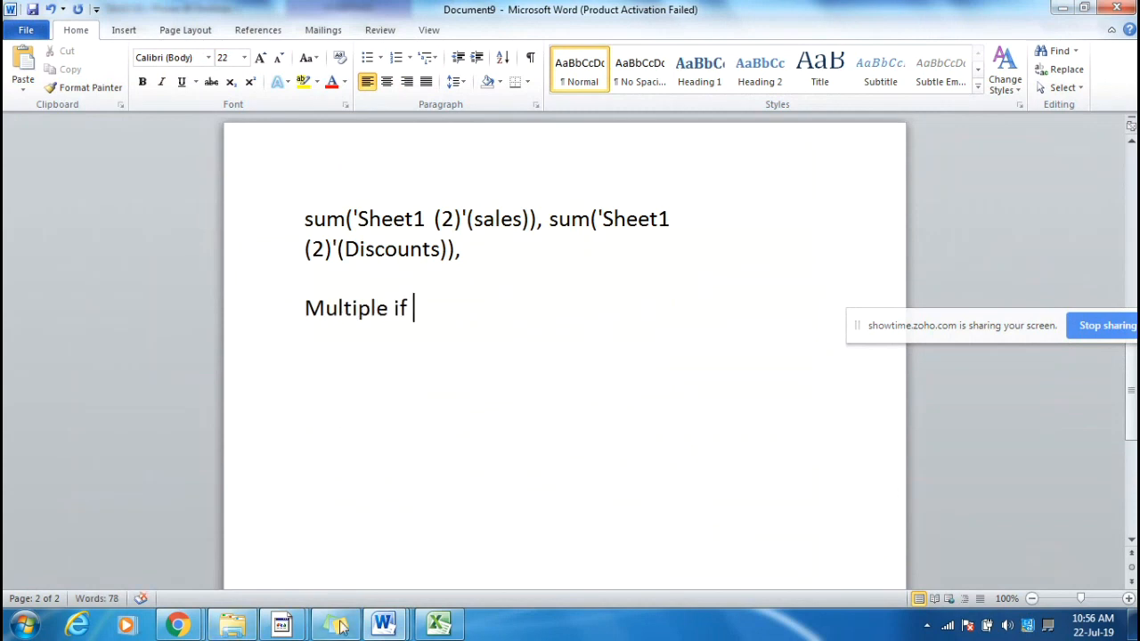
Switch to the DAX2 (1) report in Power BI Desktop and create a new column in the Sheet1 (2) table.
{"action": "mouse_move", "coordinate": [281, 623]}
{"action": "left_click", "coordinate": [386, 526]}
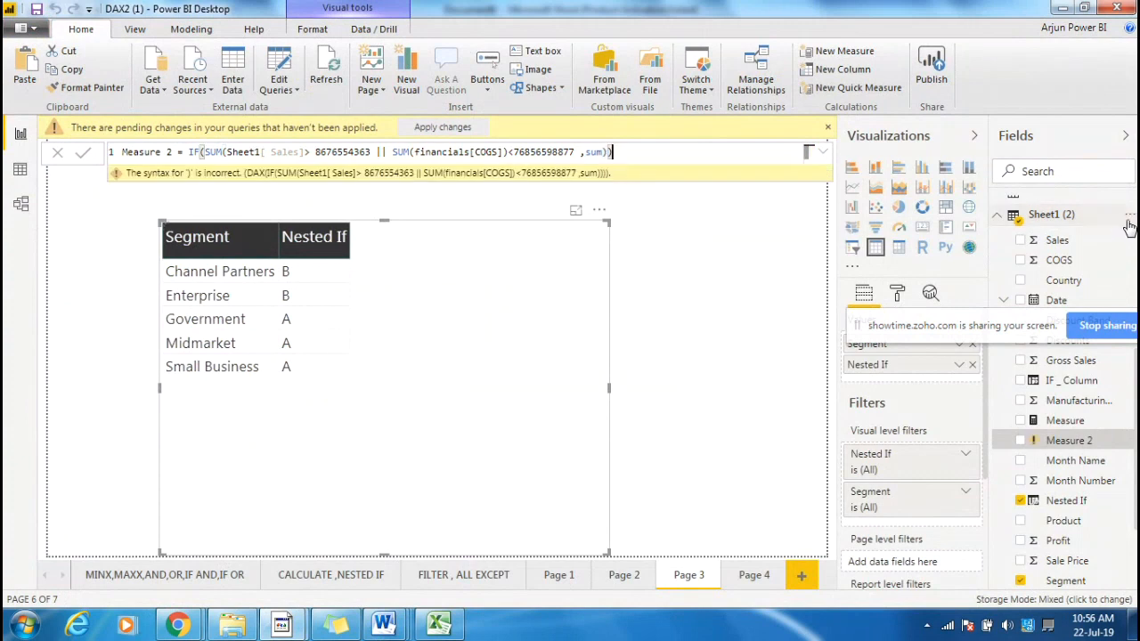
{"action": "right_click", "coordinate": [1124, 220]}
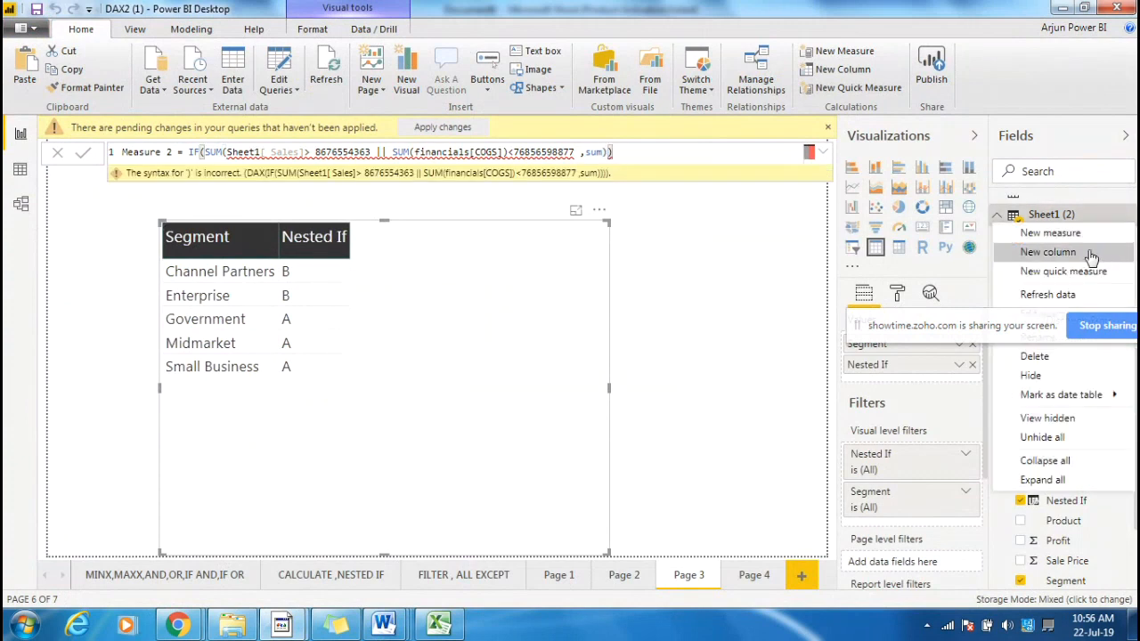
{"action": "left_click", "coordinate": [1088, 252]}
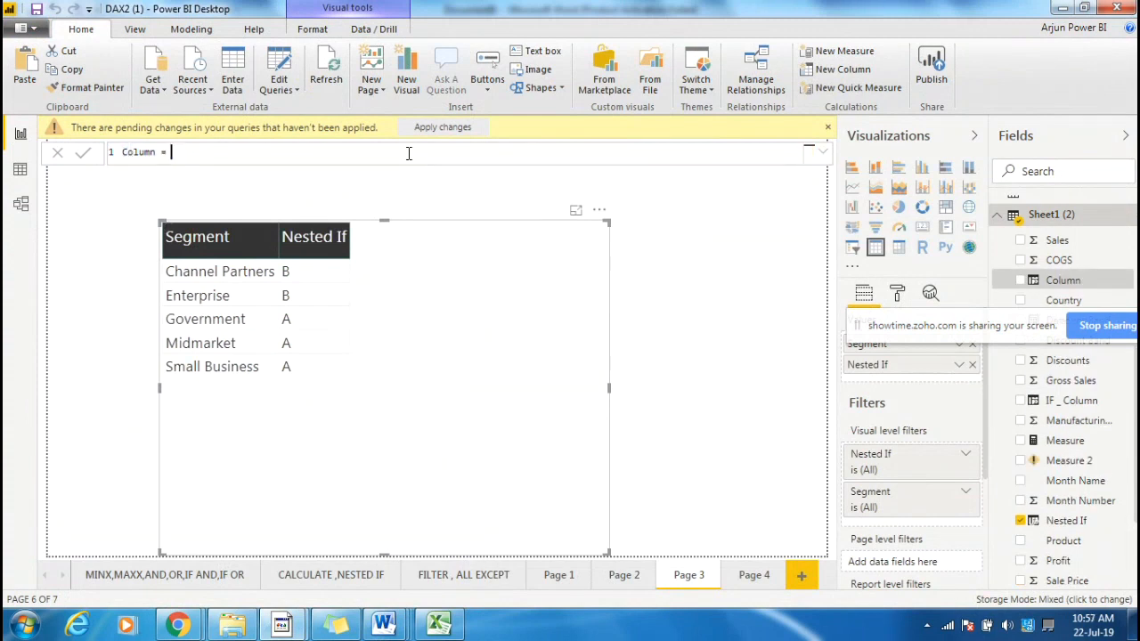
Name the new column Multiple if and begin its formula with IF(.
{"action": "key", "text": "BackSpace"}
{"action": "key", "text": "BackSpace"}
{"action": "key", "text": "BackSpace"}
{"action": "key", "text": "BackSpace"}
{"action": "key", "text": "BackSpace"}
{"action": "key", "text": "BackSpace"}
{"action": "key", "text": "BackSpace"}
{"action": "key", "text": "BackSpace"}
{"action": "type", "text": "Multiple if ="}
{"action": "type", "text": "IF("}
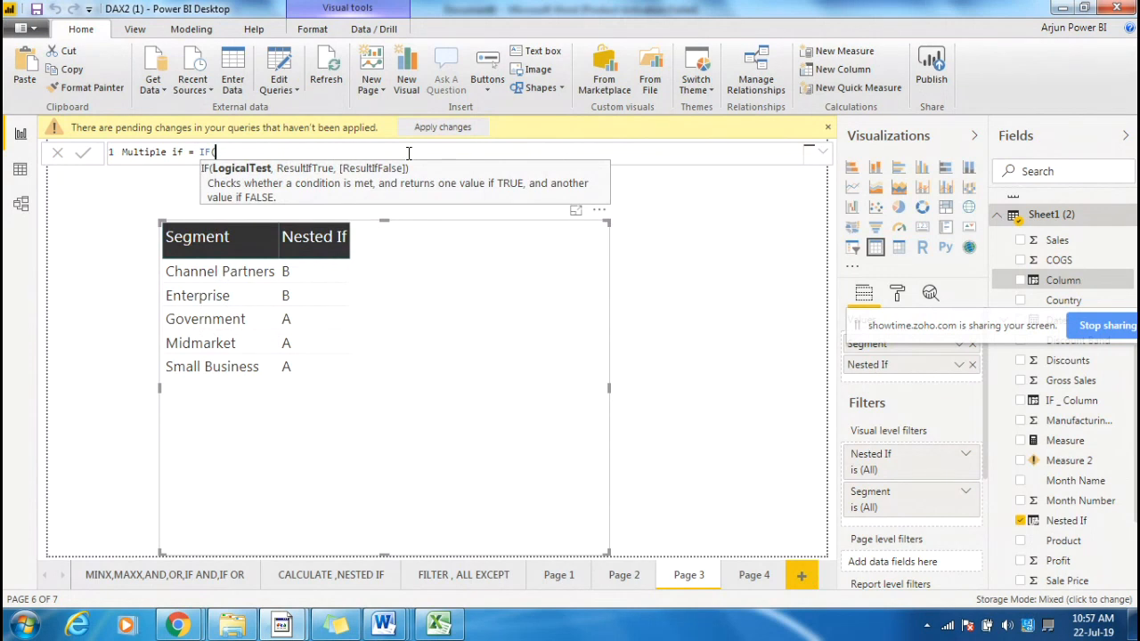
Enter 'Sheet1 (2)'[Country]="Canada" as the IF condition in the Multiple if column, with "A" as the true result.
{"action": "type", "text": "sh"}
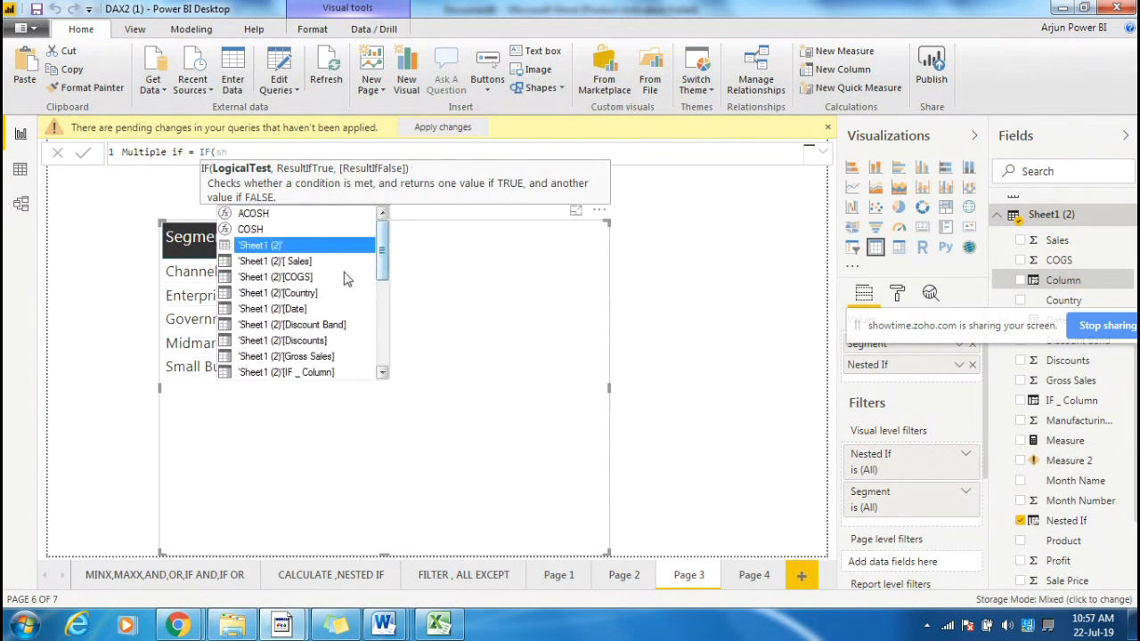
{"action": "left_click", "coordinate": [297, 303]}
{"action": "left_click", "coordinate": [296, 303]}
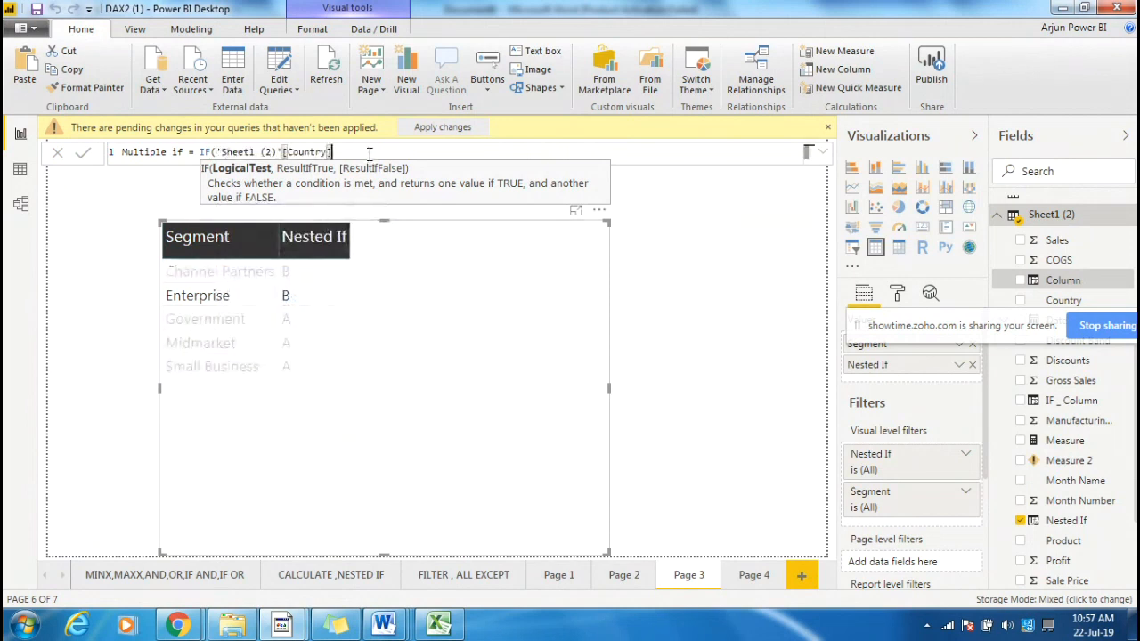
{"action": "type", "text": "=\"\""}
{"action": "type", "text": "Canada"}
{"action": "key", "text": "Right"}
{"action": "type", "text": ","}
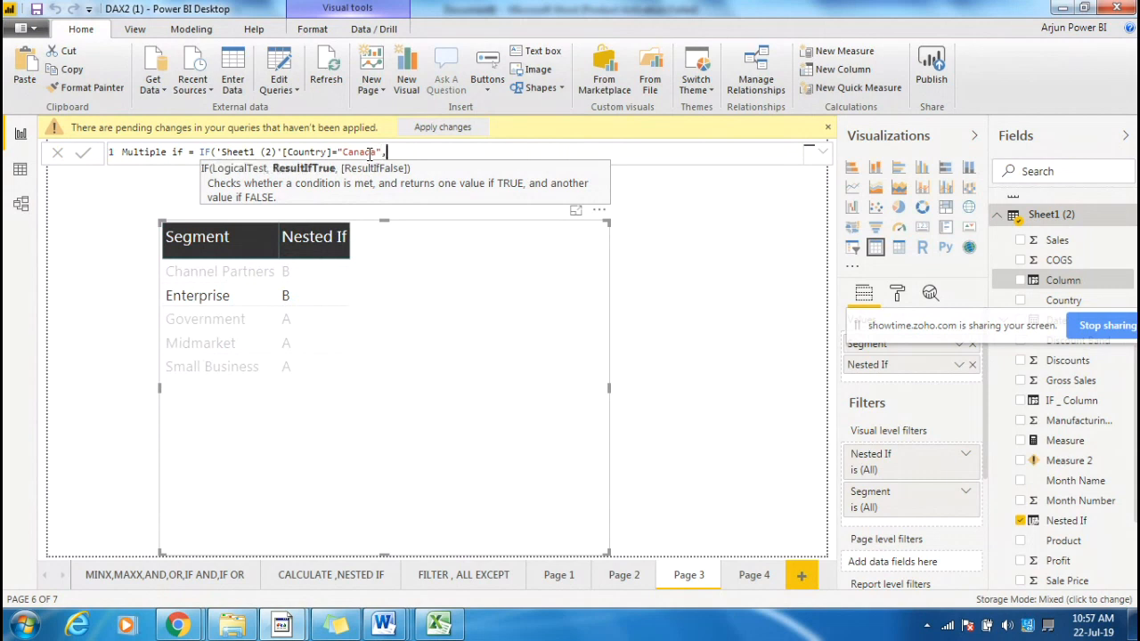
{"action": "type", "text": "\"A\""}
{"action": "type", "text": "\""}
{"action": "key", "text": "BackSpace"}
{"action": "type", "text": ",\""}
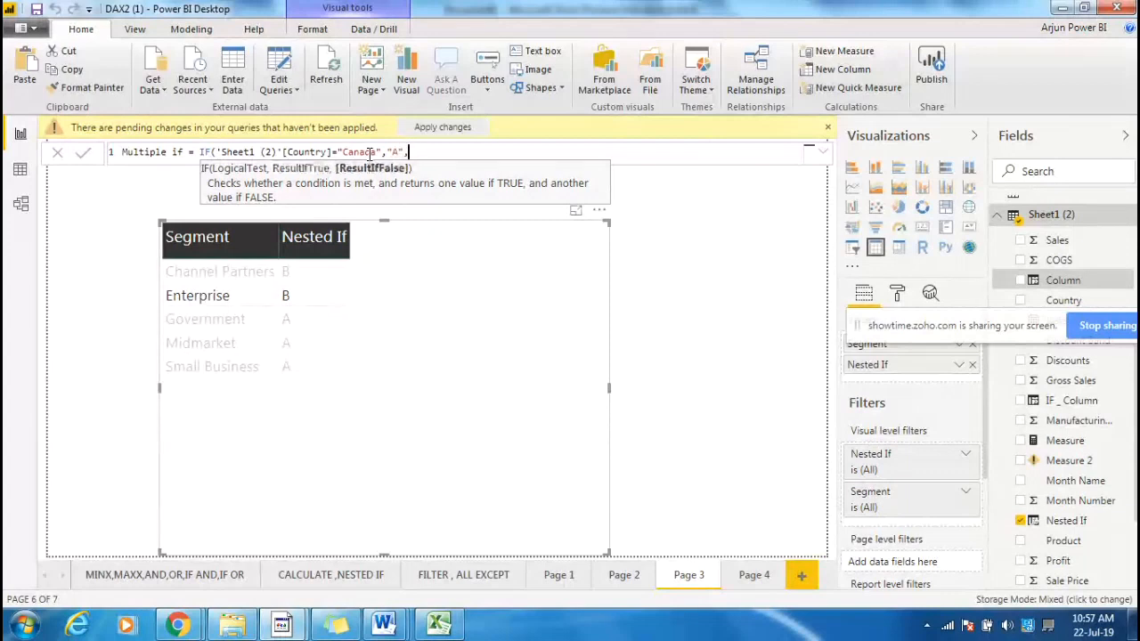
{"action": "type", "text": "B"}
{"action": "type", "text": ","}
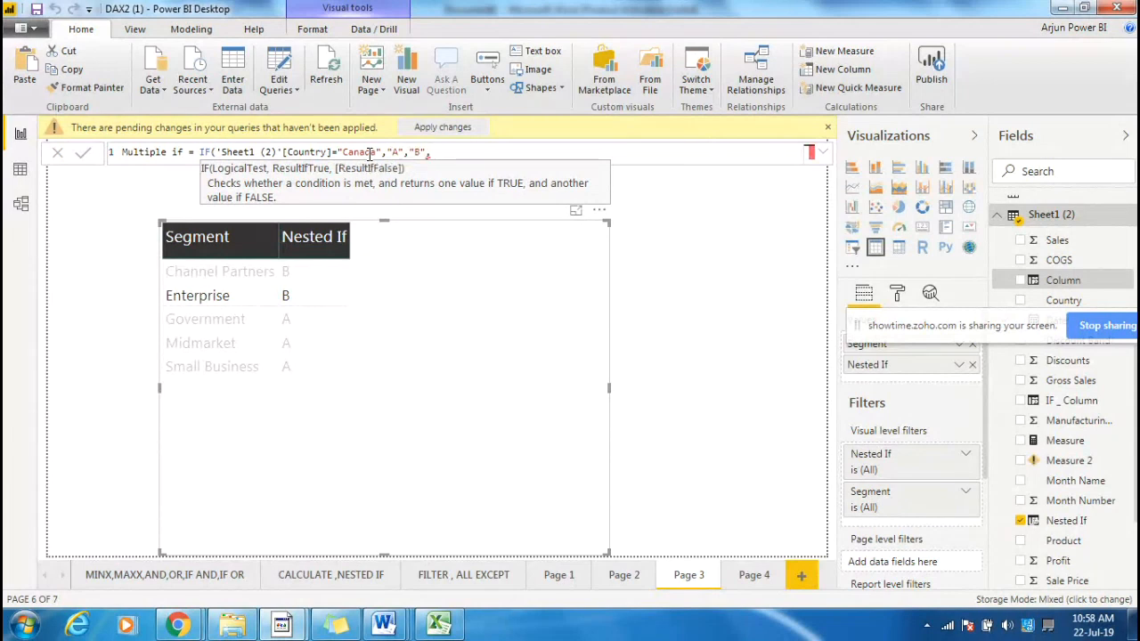
{"action": "key", "text": "BackSpace"}
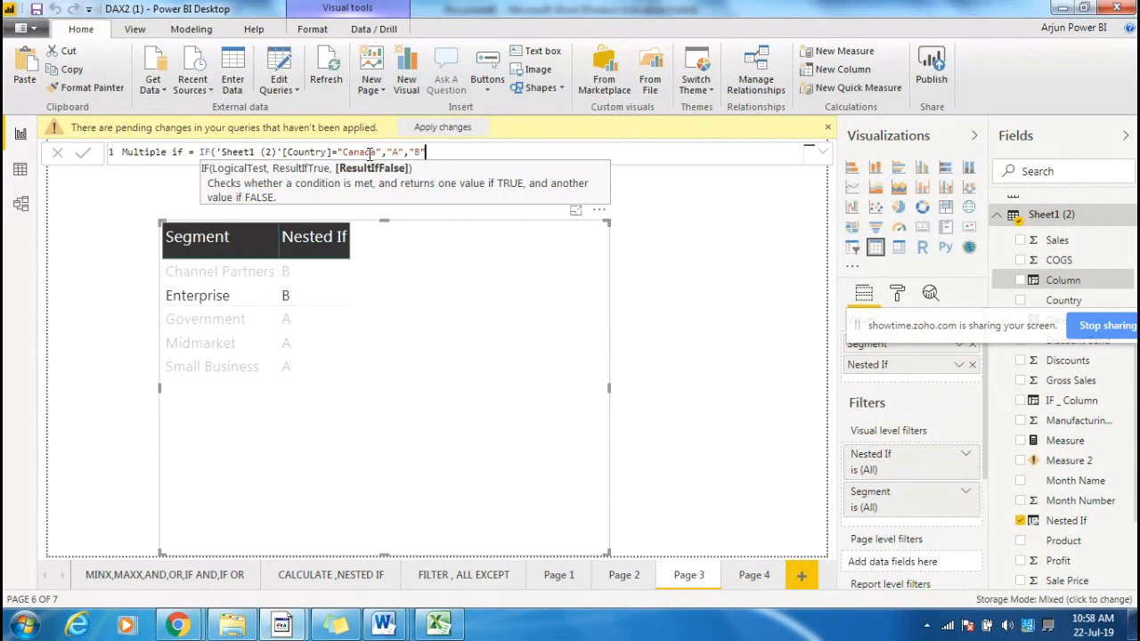
{"action": "type", "text": ")"}
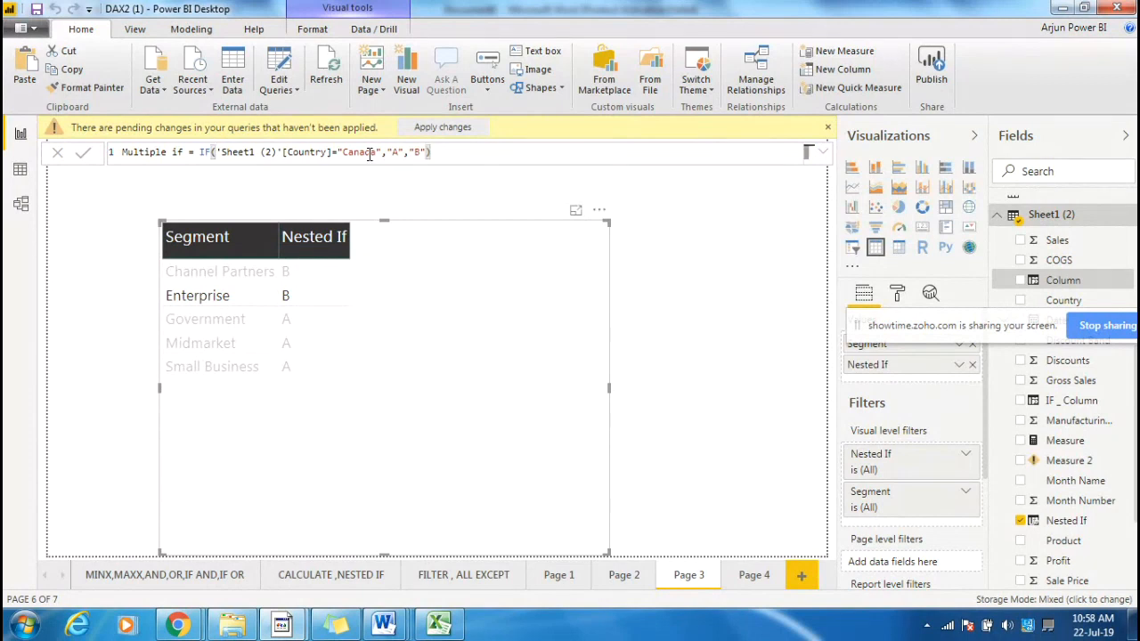
{"action": "type", "text": ","}
{"action": "type", "text": "if"}
{"action": "key", "text": "BackSpace"}
{"action": "key", "text": "BackSpace"}
{"action": "key", "text": "BackSpace"}
{"action": "key", "text": "BackSpace"}
{"action": "key", "text": "BackSpace"}
{"action": "key", "text": "BackSpace"}
{"action": "key", "text": "BackSpace"}
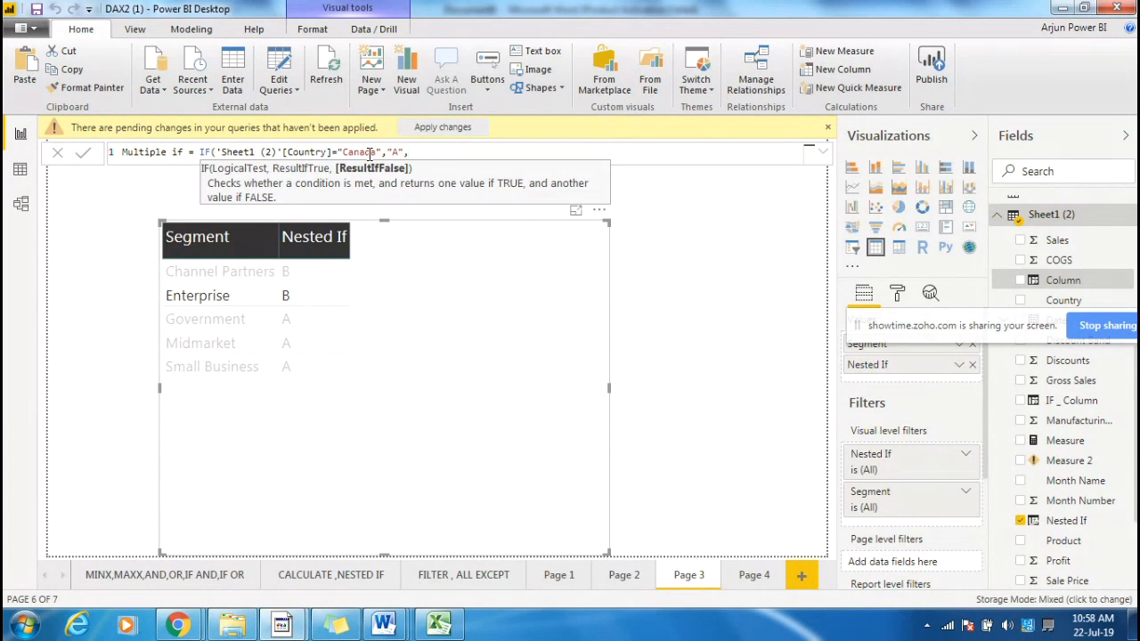
Nest a second IF as the false result and copy the Canada country condition into it.
{"action": "type", "text": "if"}
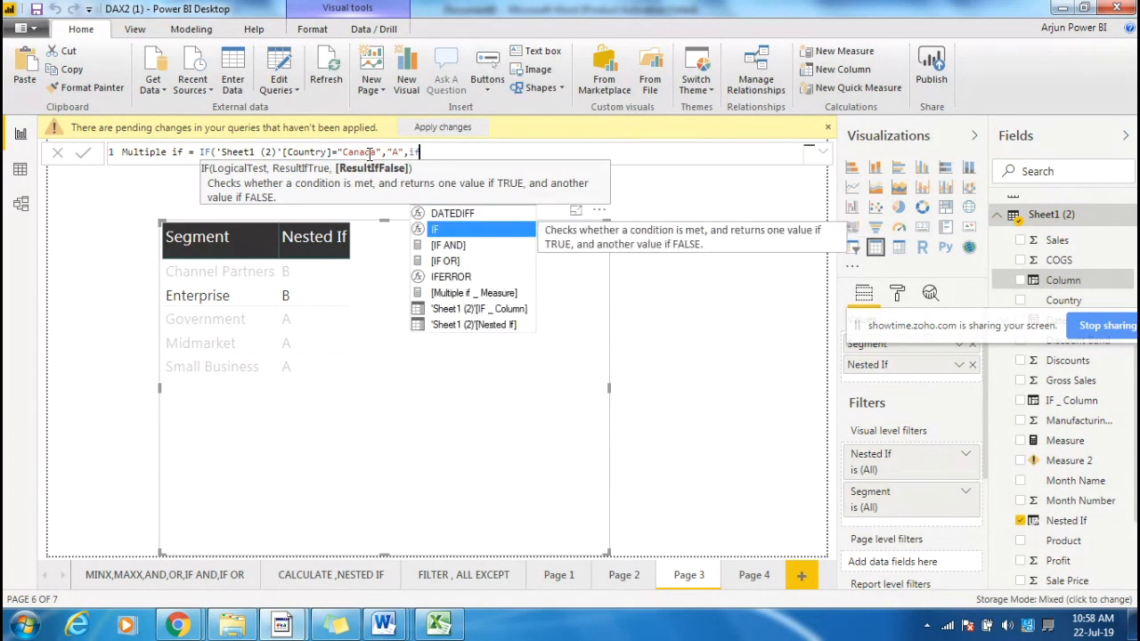
{"action": "key", "text": "Tab"}
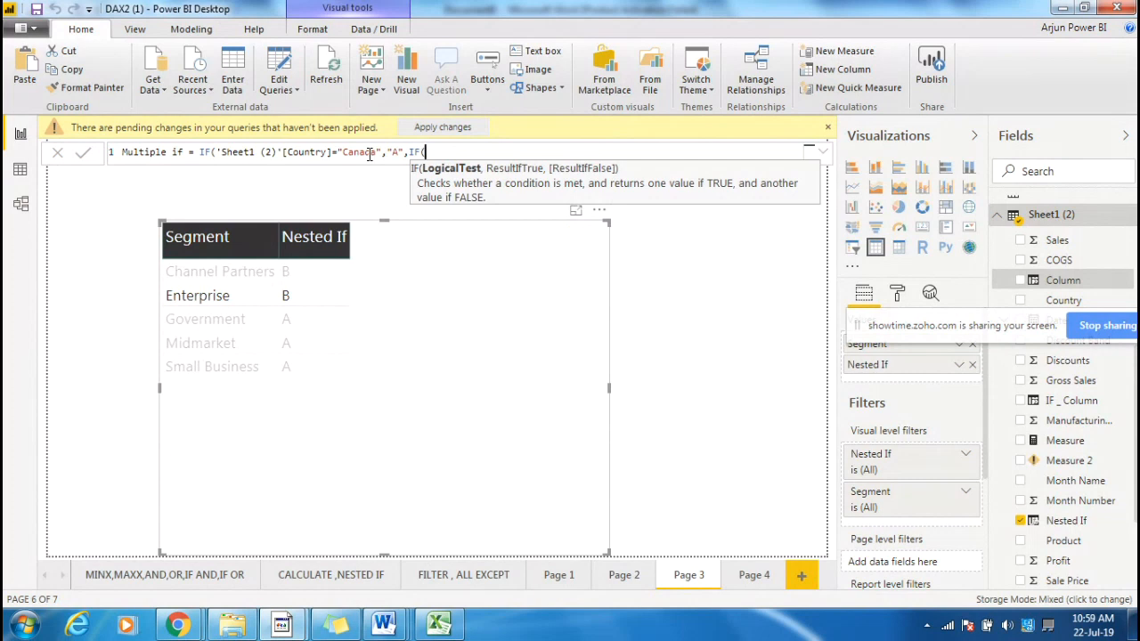
{"action": "left_click_drag", "start_coordinate": [382, 153], "coordinate": [215, 153]}
{"action": "key", "text": "ctrl+c"}
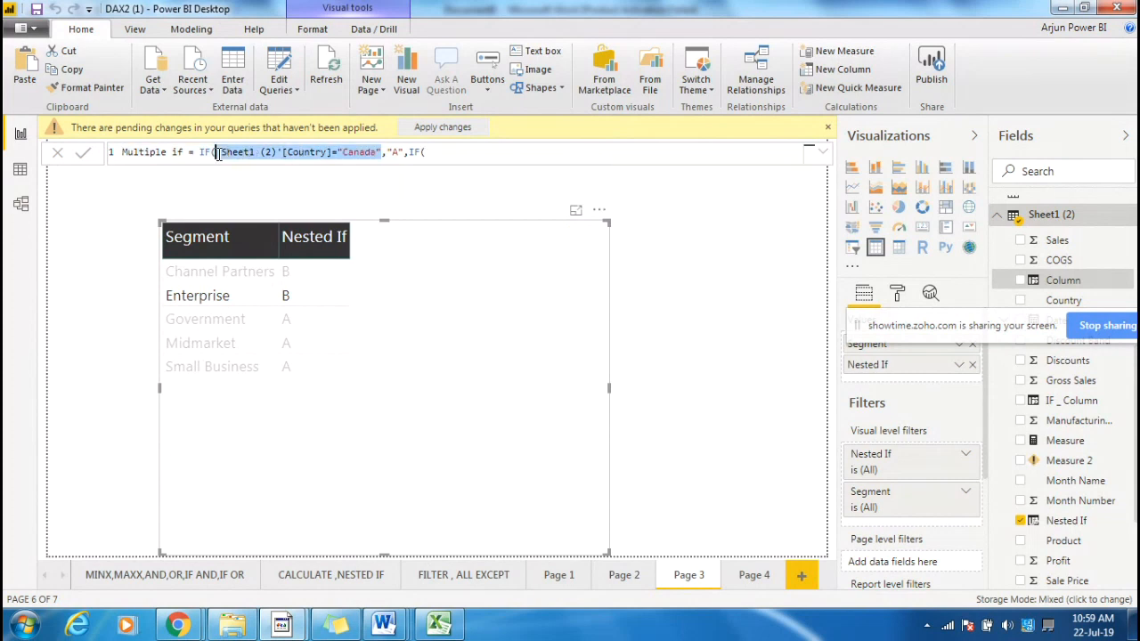
{"action": "left_click", "coordinate": [449, 157]}
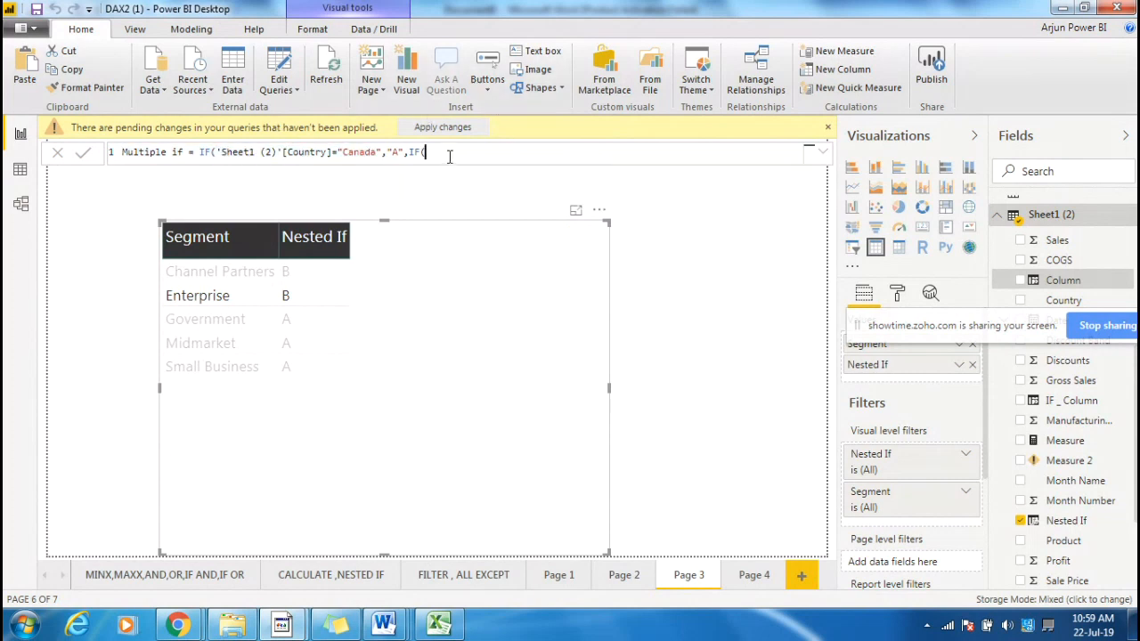
{"action": "key", "text": "ctrl+v"}
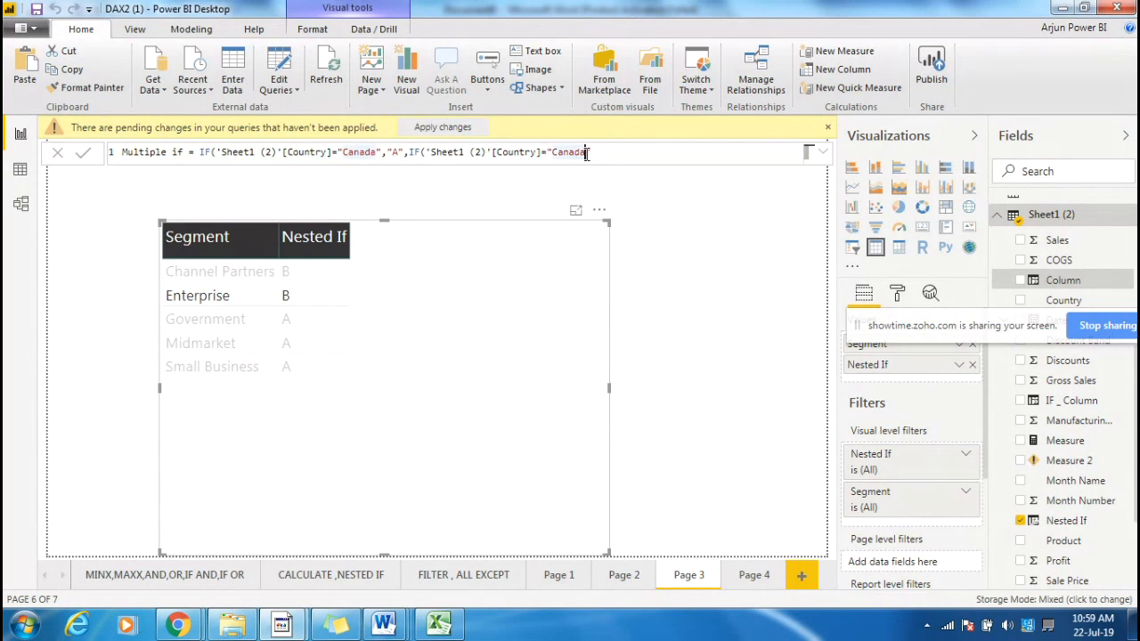
Change the country in the second IF's condition to "France" and give it the true result "B".
{"action": "key", "text": "BackSpace"}
{"action": "key", "text": "BackSpace"}
{"action": "key", "text": "BackSpace"}
{"action": "key", "text": "BackSpace"}
{"action": "key", "text": "BackSpace"}
{"action": "key", "text": "BackSpace"}
{"action": "type", "text": "France"}
{"action": "type", "text": "\""}
{"action": "type", "text": ","}
{"action": "type", "text": "\"\""}
{"action": "type", "text": "B"}
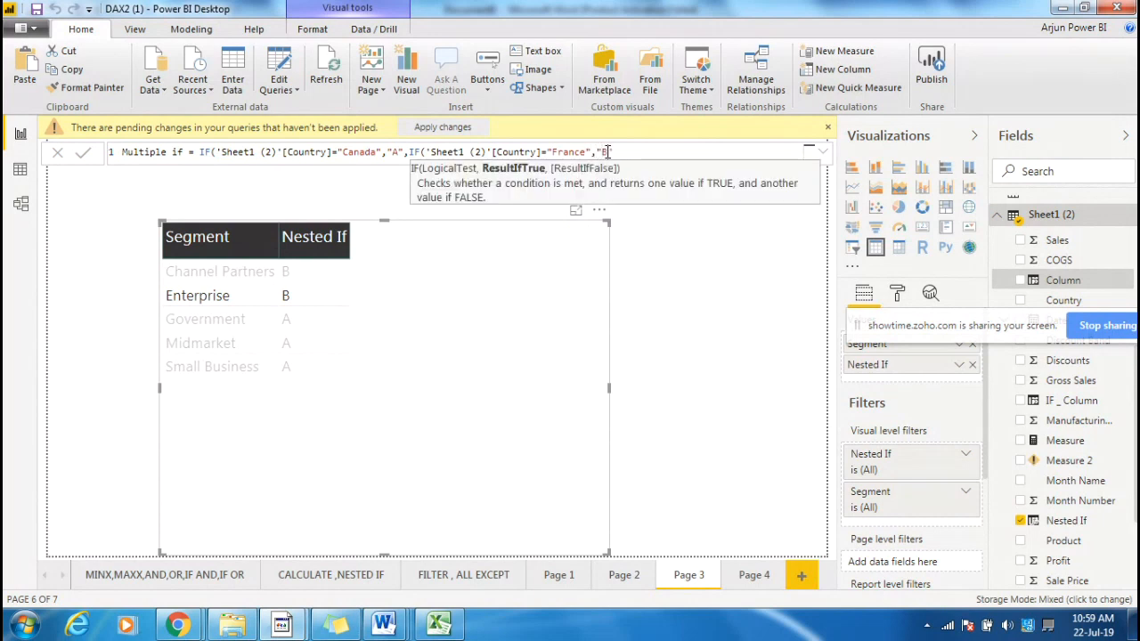
{"action": "key", "text": "Right"}
{"action": "type", "text": ","}
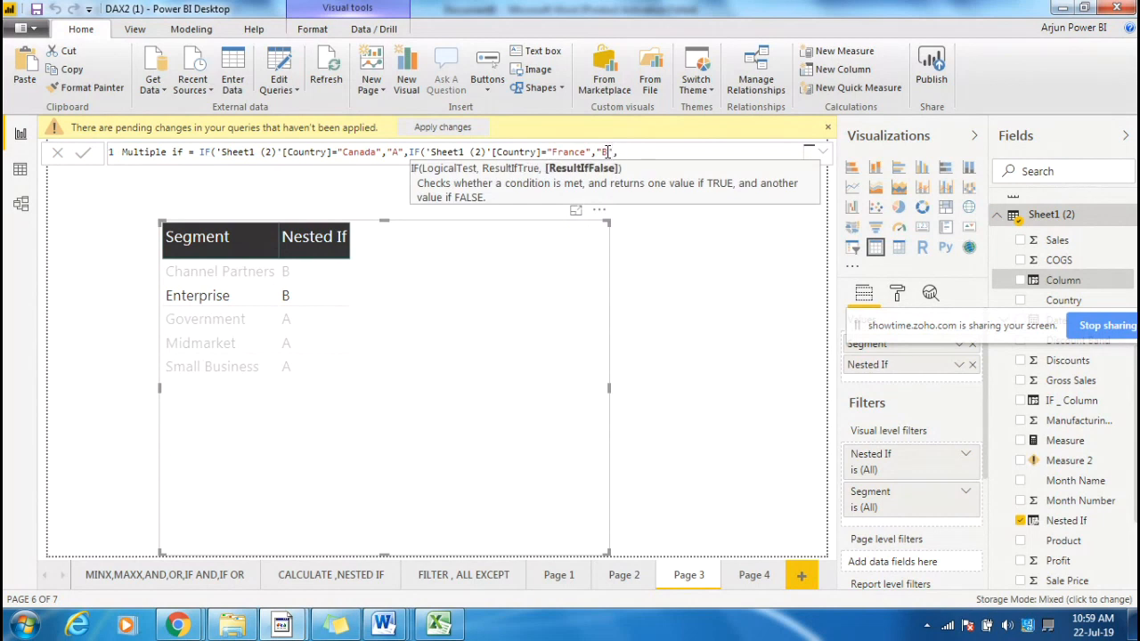
Nest a third IF as the false result, testing 'Sheet1 (2)'[Country]="Mexico" and returning "C" when true.
{"action": "key", "text": "ctrl+v"}
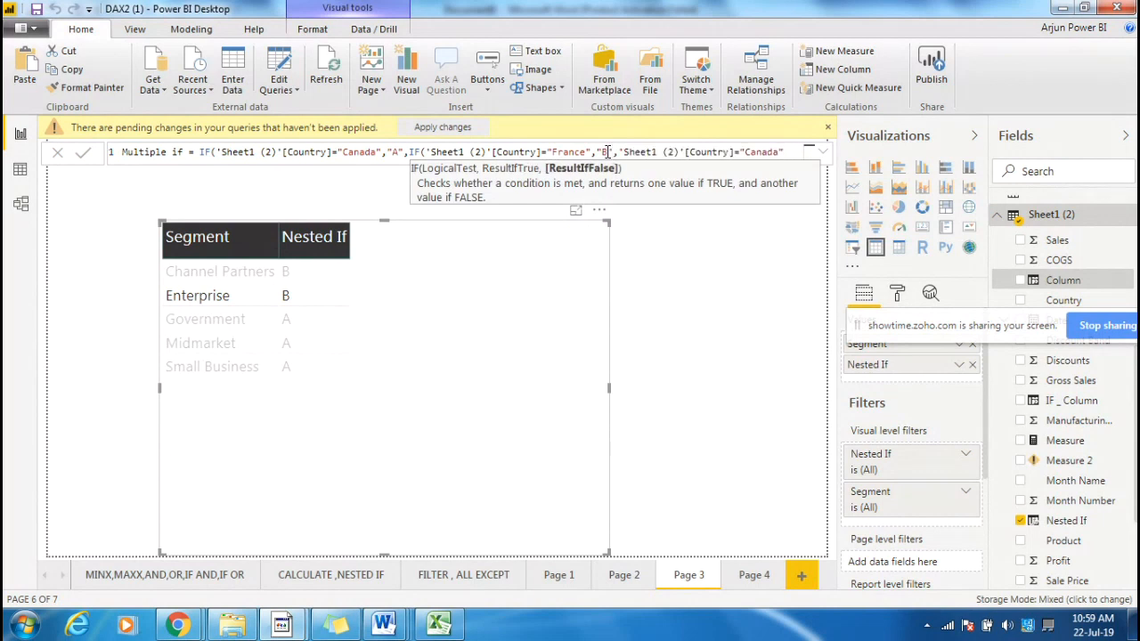
{"action": "left_click_drag", "start_coordinate": [780, 156], "coordinate": [746, 153]}
{"action": "type", "text": "Mexico\","}
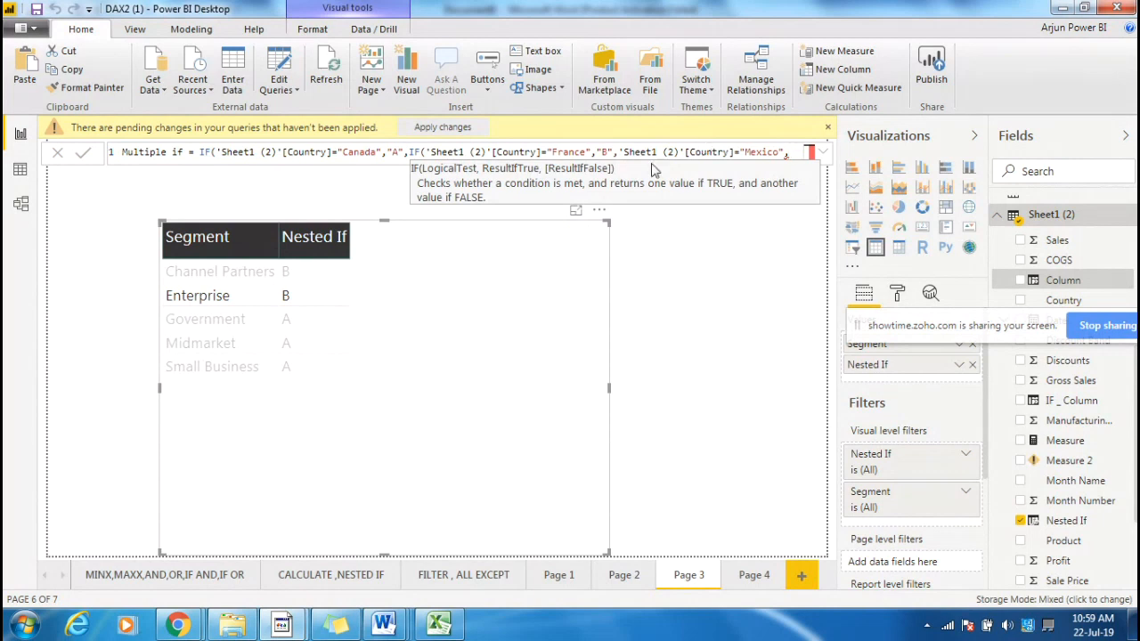
{"action": "left_click", "coordinate": [618, 153]}
{"action": "key", "text": "BackSpace"}
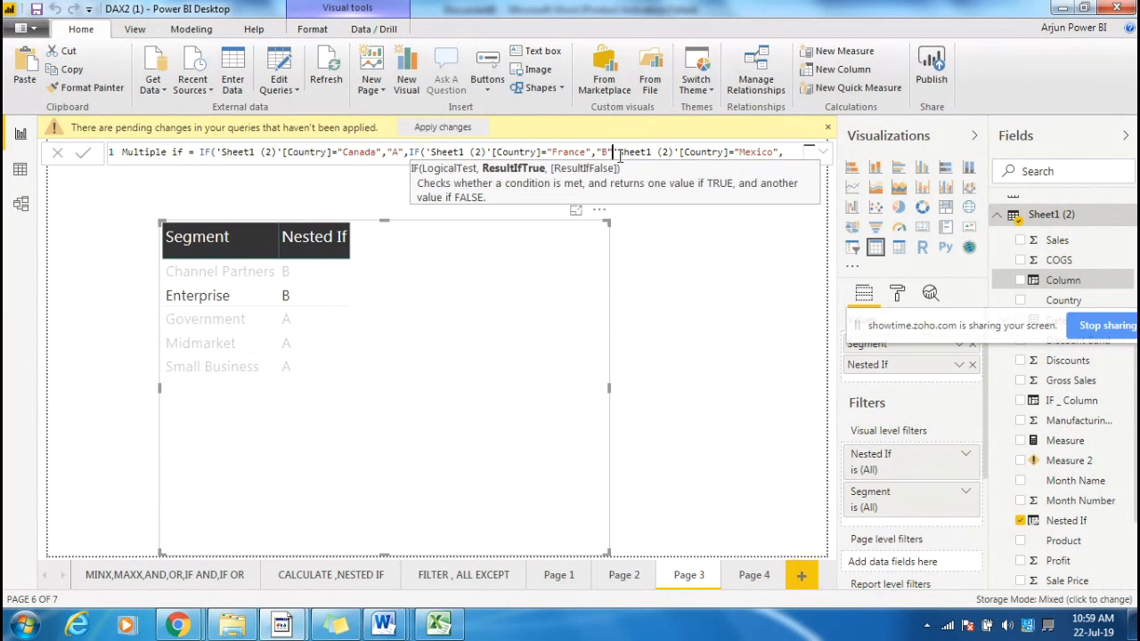
{"action": "type", "text": ","}
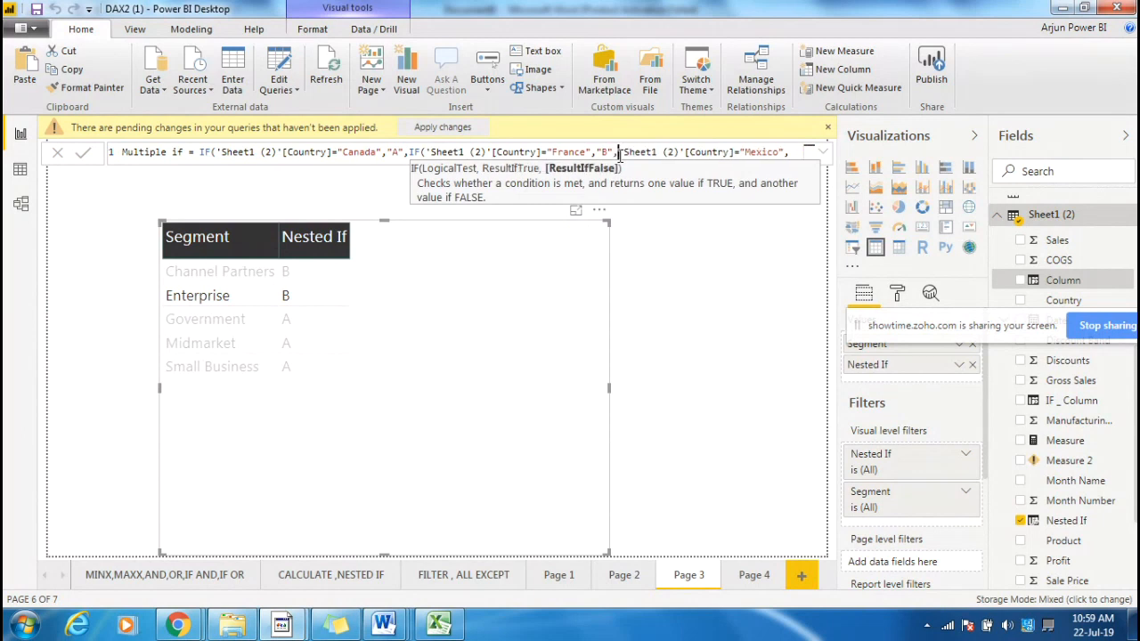
{"action": "type", "text": "IF"}
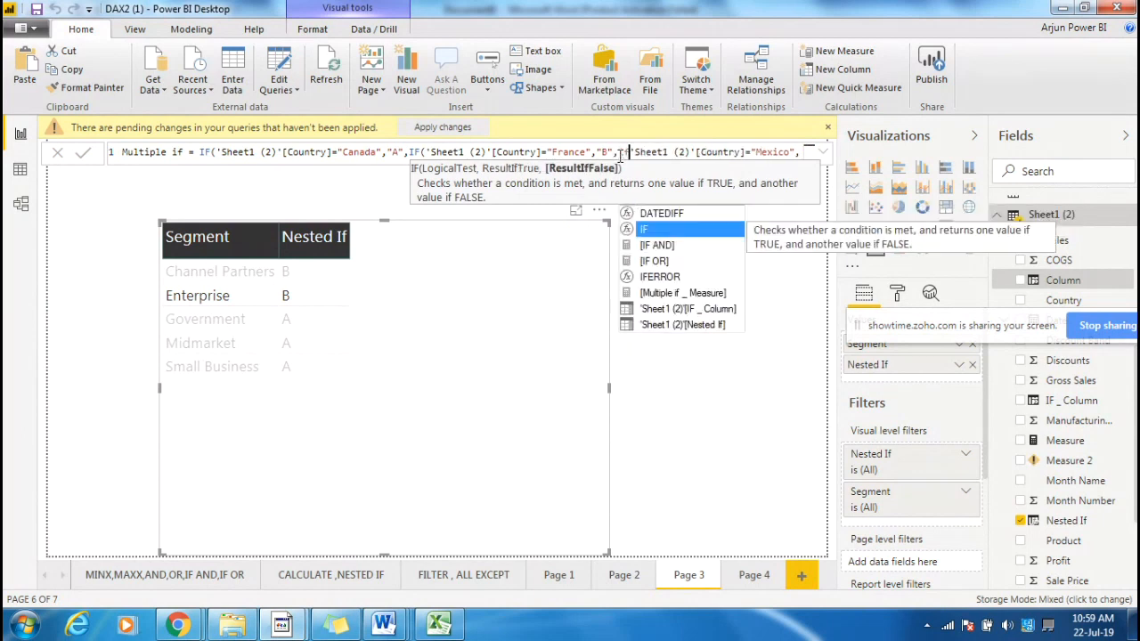
{"action": "key", "text": "Tab"}
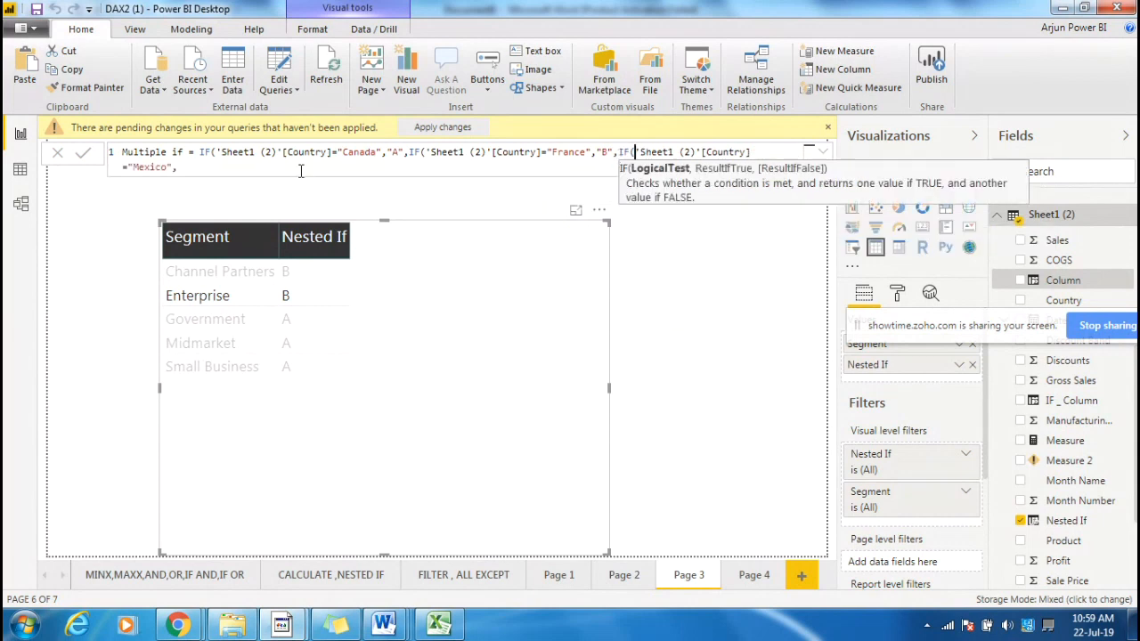
{"action": "type", "text": "\",\""}
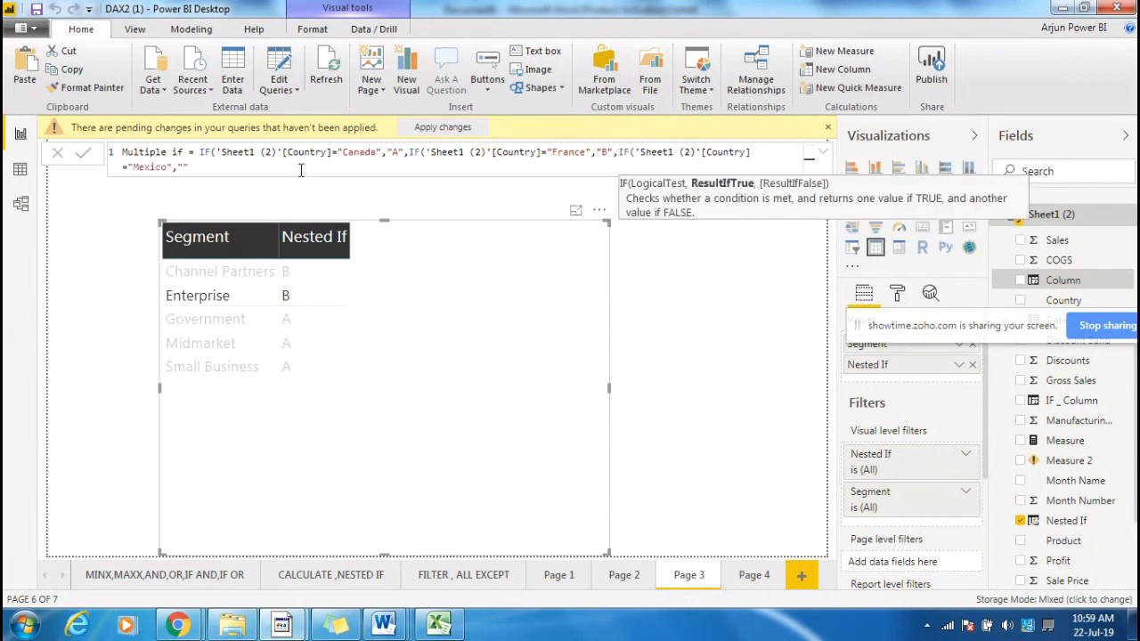
{"action": "type", "text": "C\","}
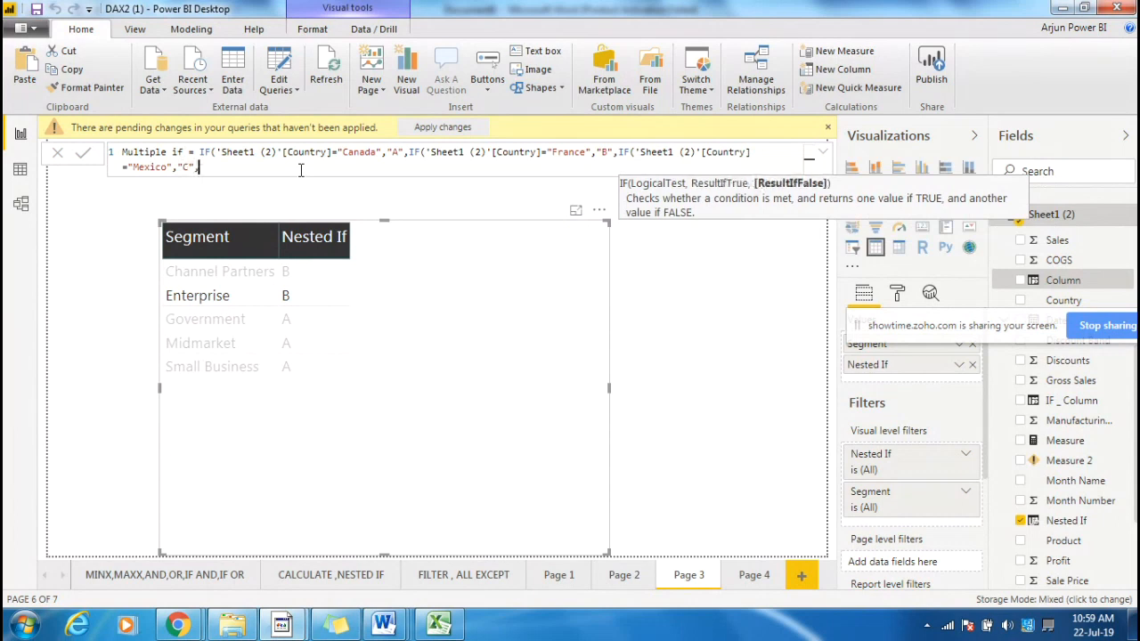
Nest a fourth IF as the false result, testing 'Sheet1 (2)'[Country]="Germany" and returning "D" when true.
{"action": "key", "text": "ctrl+v"}
{"action": "left_click", "coordinate": [200, 167]}
{"action": "type", "text": "IF("}
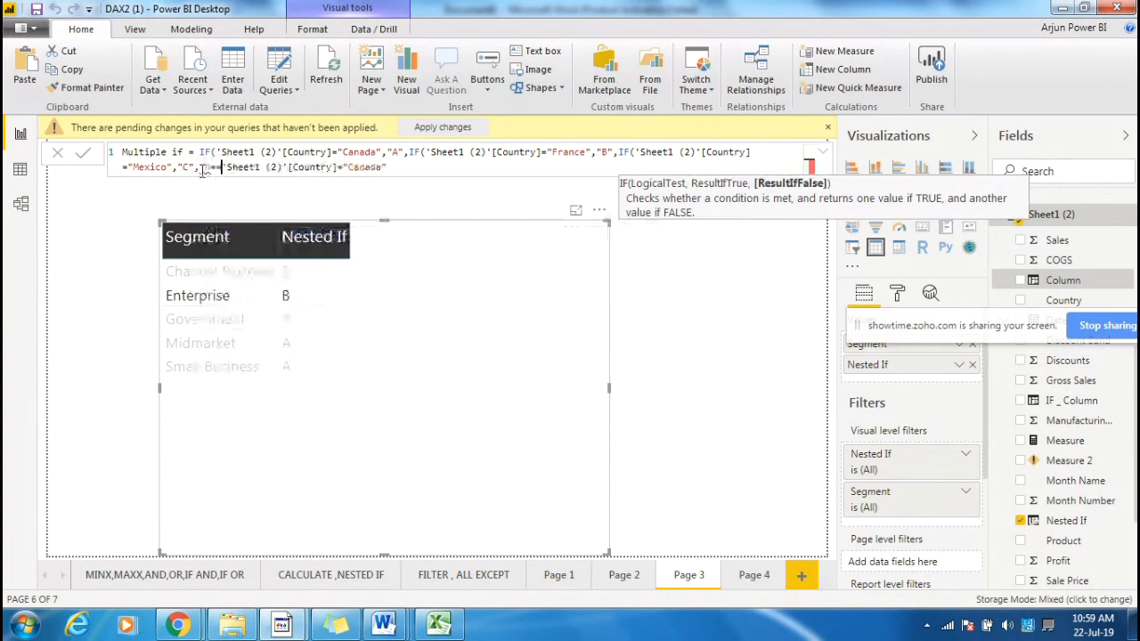
{"action": "double_click", "coordinate": [371, 168]}
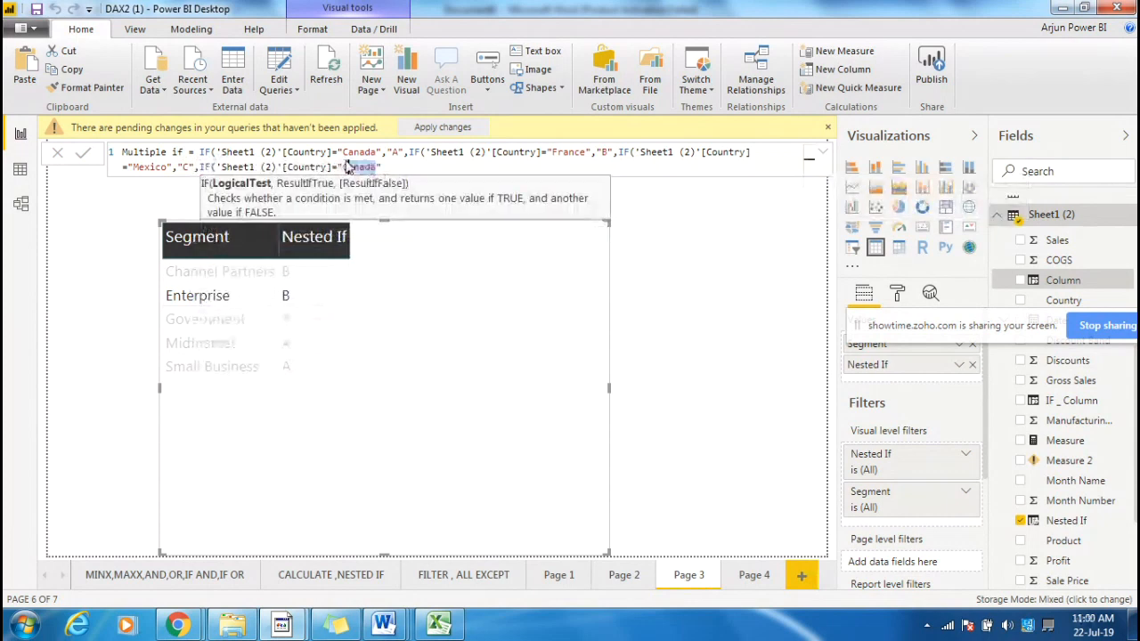
{"action": "type", "text": "Germany,\"\""}
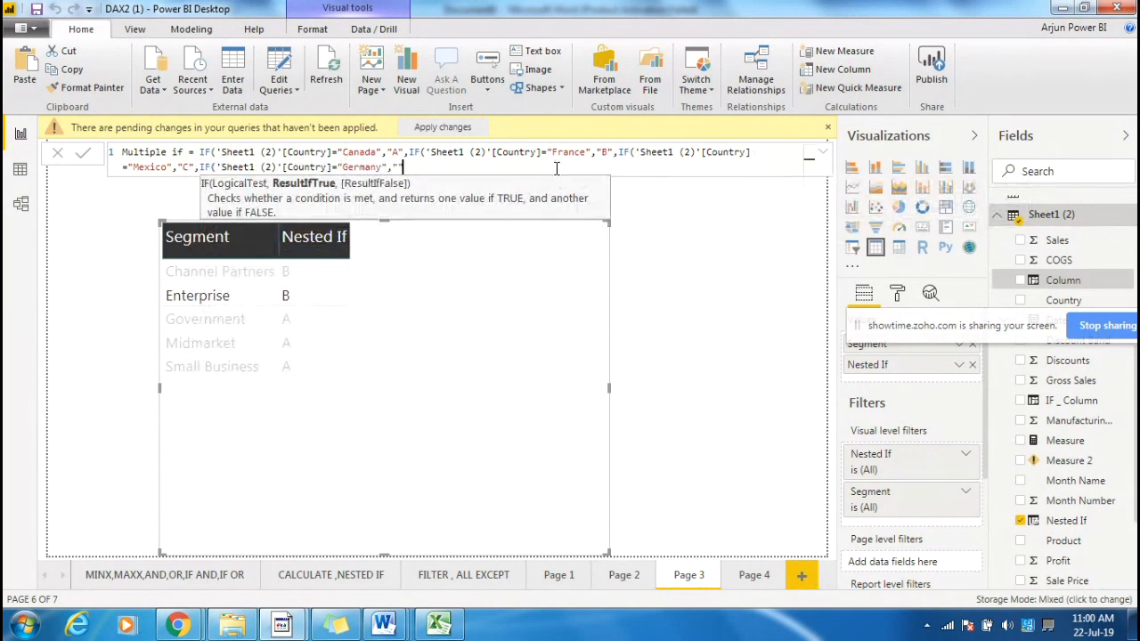
{"action": "type", "text": "D"}
{"action": "type", "text": ","}
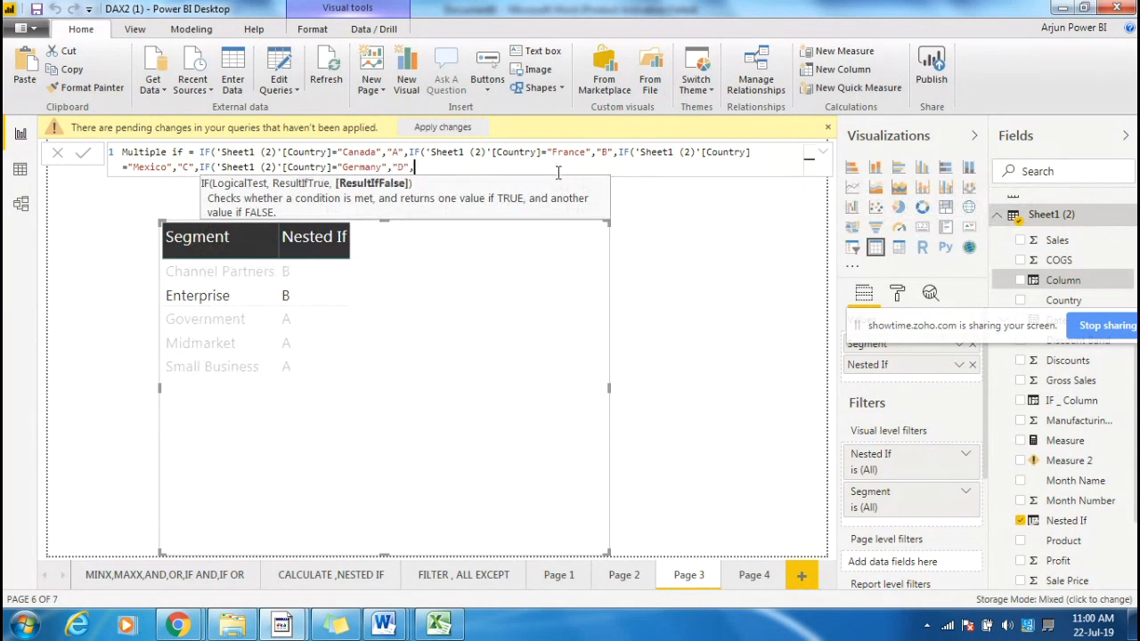
Set the last false result to "E", close all four IF functions and commit the Multiple if column formula.
{"action": "type", "text": "\"\""}
{"action": "key", "text": "Right"}
{"action": "type", "text": ")"}
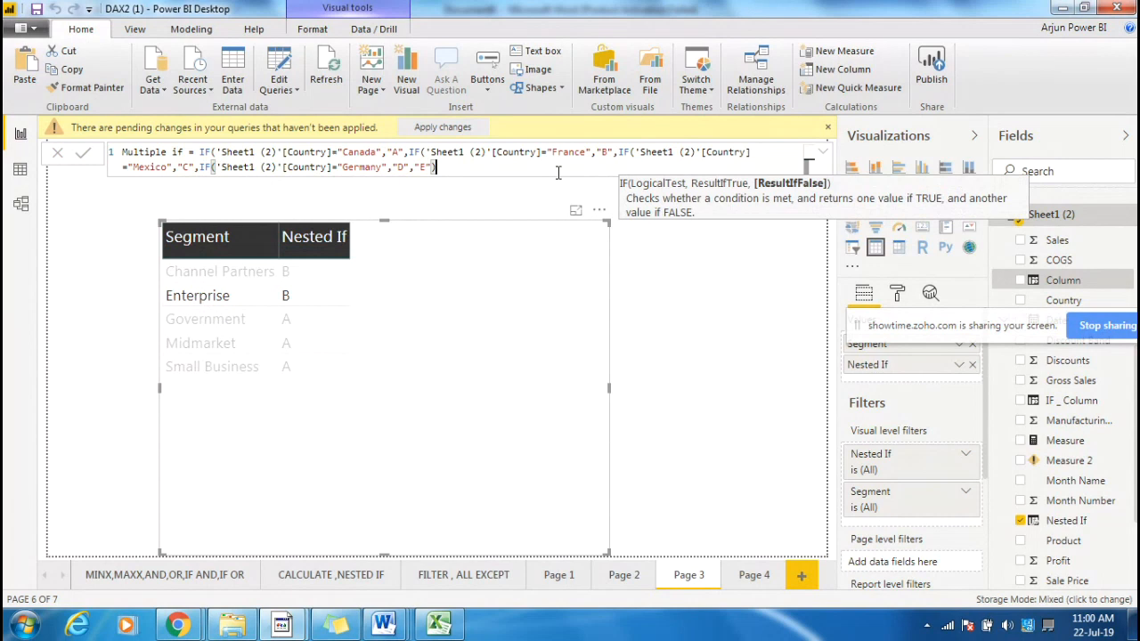
{"action": "type", "text": ")"}
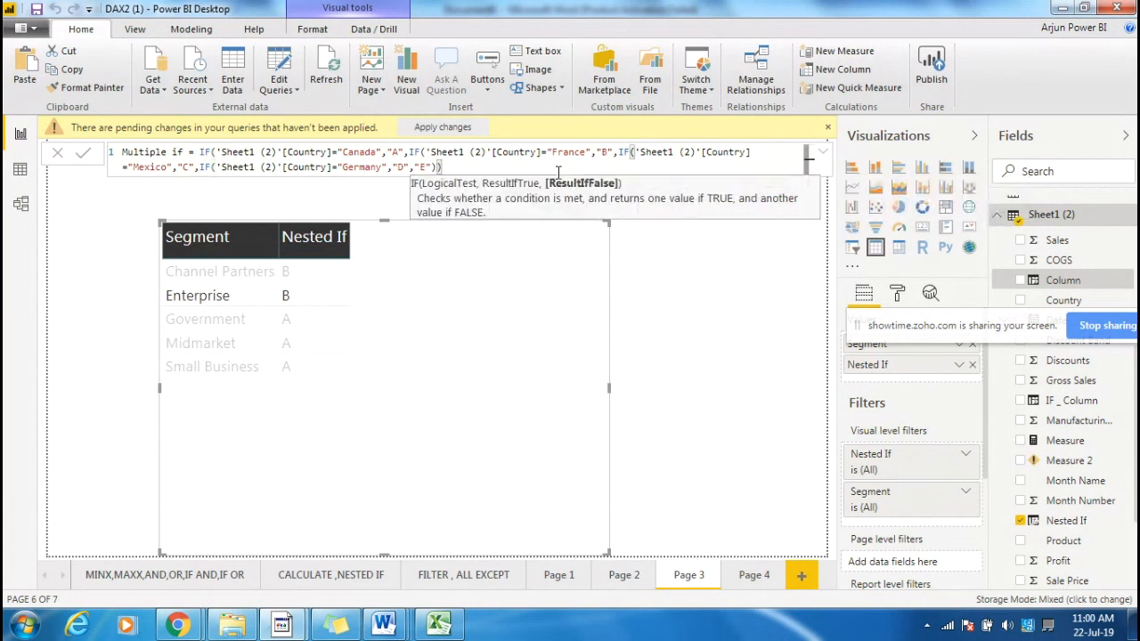
{"action": "type", "text": ")"}
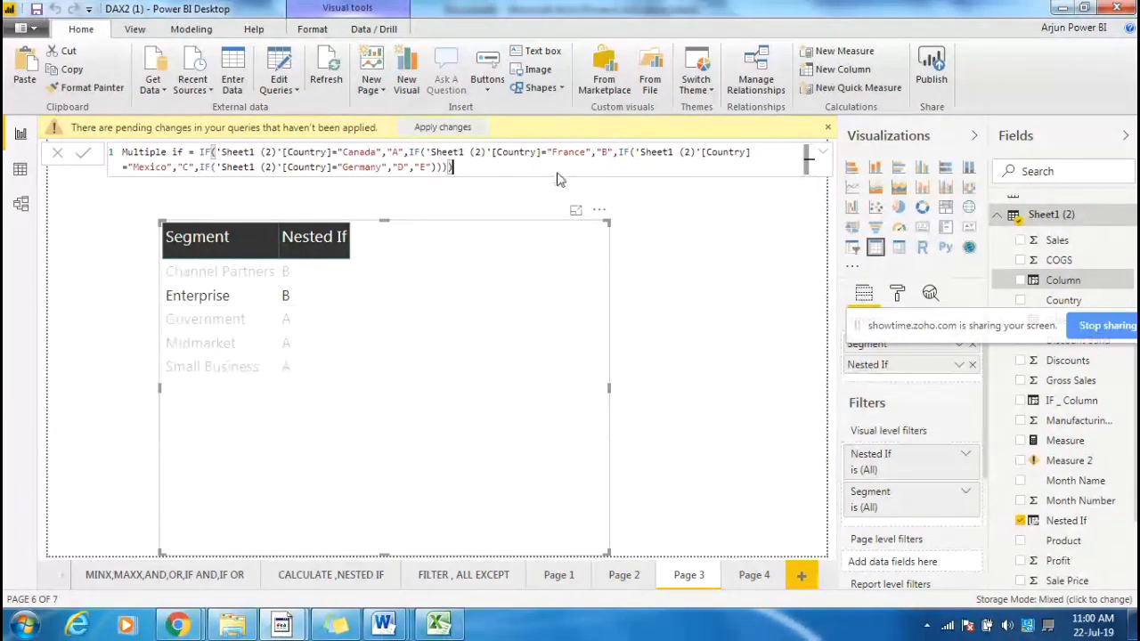
{"action": "key", "text": "Return"}
In the Page 3 table visual, replace the Segment and Nested If fields with Multiple if followed by Country.
{"action": "left_click", "coordinate": [447, 284]}
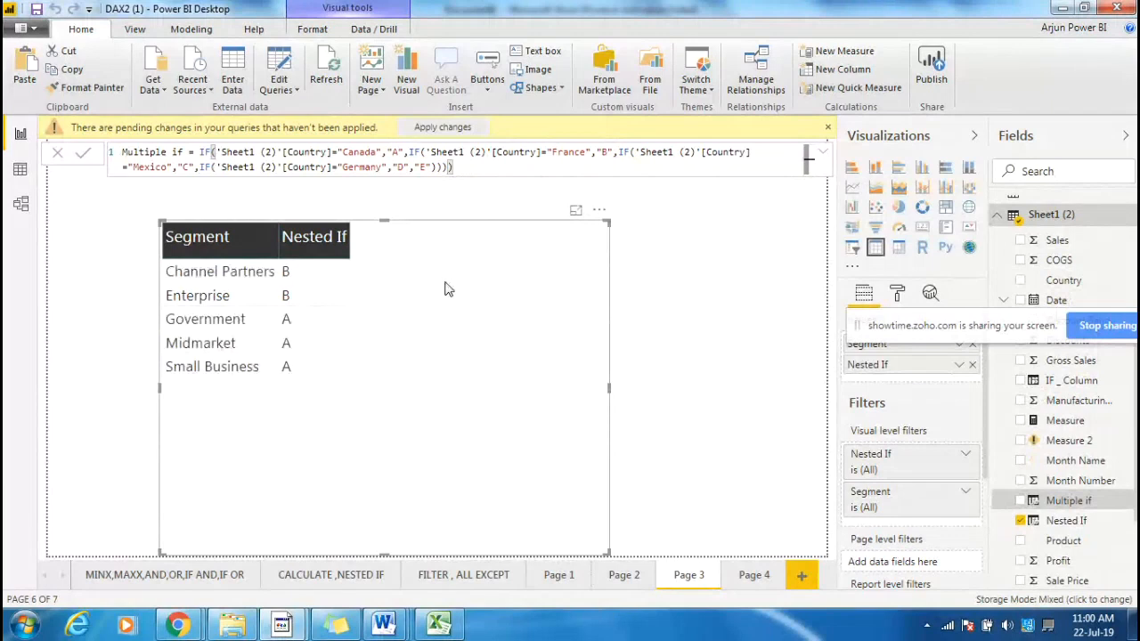
{"action": "left_click_drag", "start_coordinate": [1068, 285], "coordinate": [917, 374]}
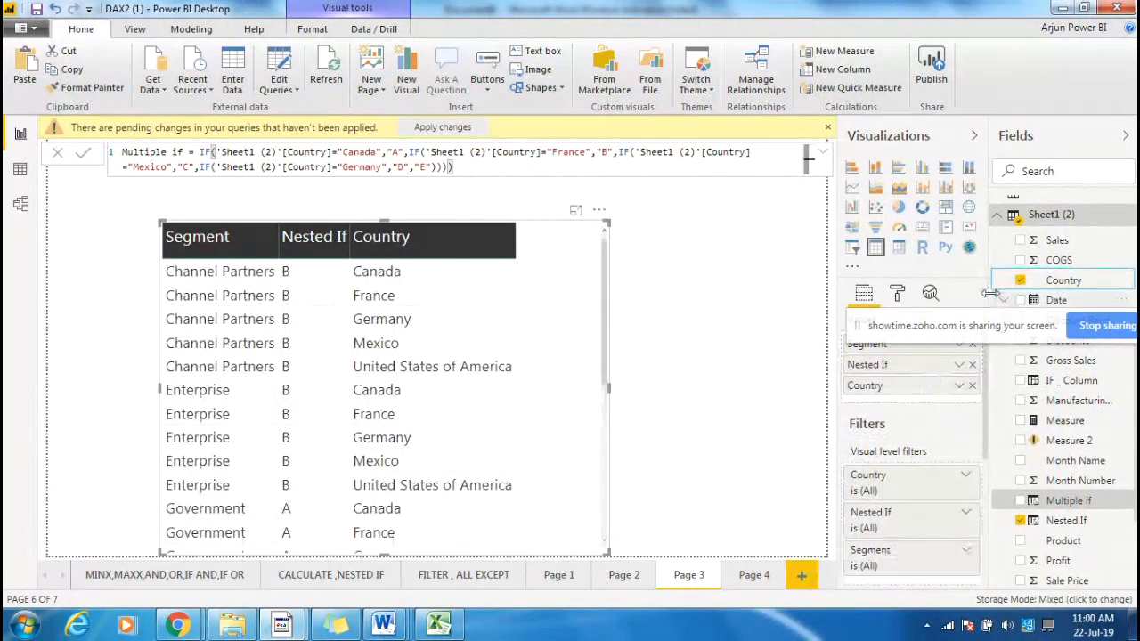
{"action": "left_click_drag", "start_coordinate": [1077, 503], "coordinate": [908, 385]}
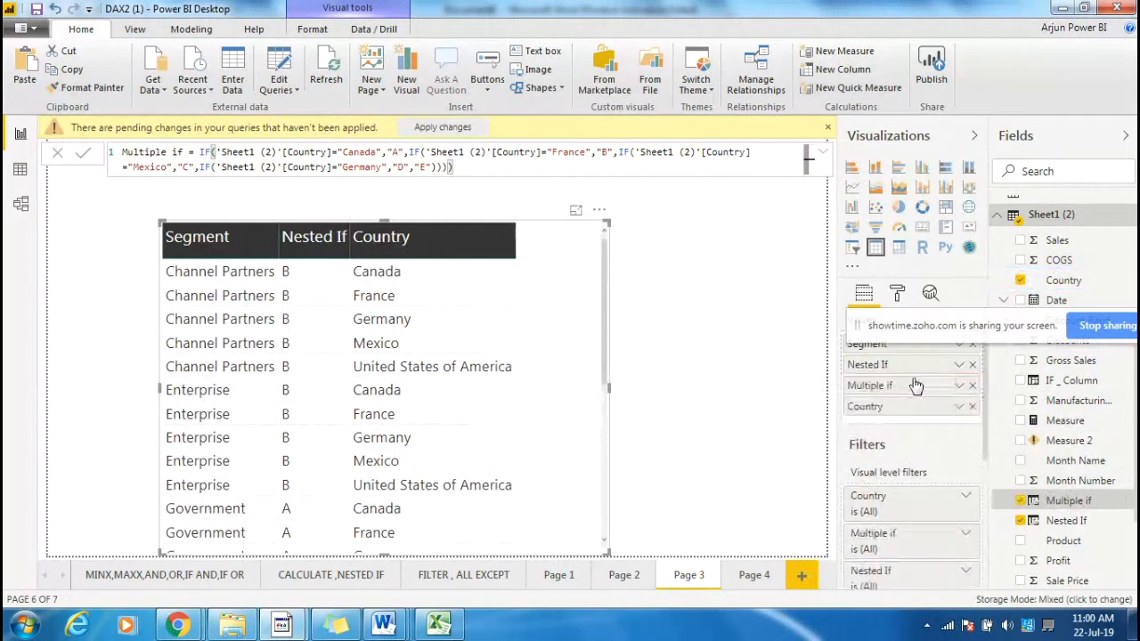
{"action": "left_click", "coordinate": [972, 364]}
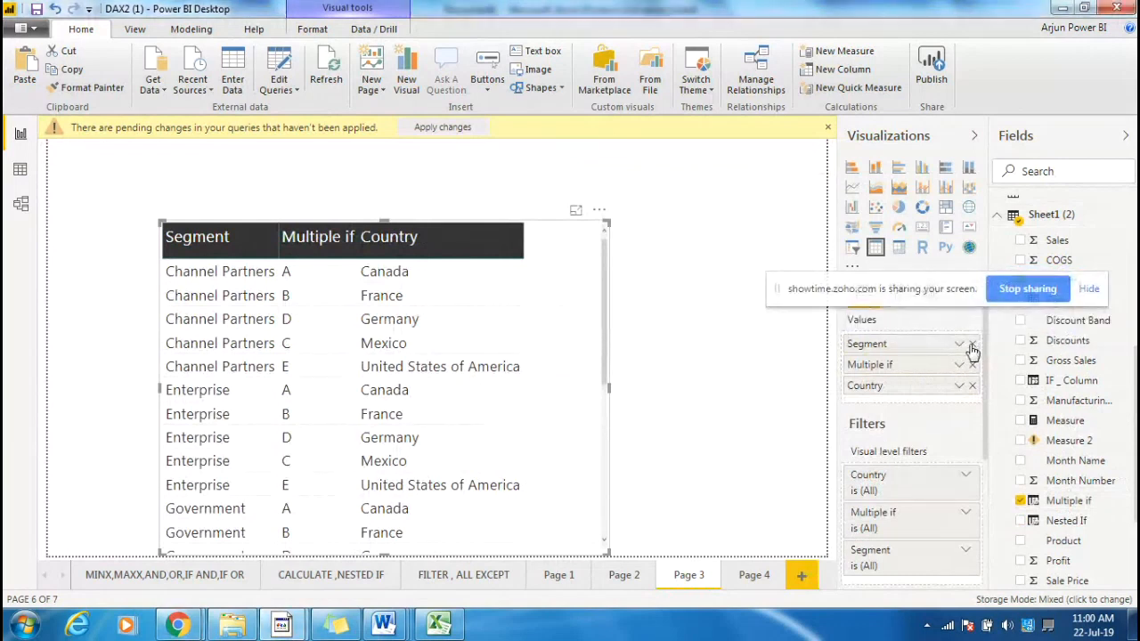
{"action": "left_click", "coordinate": [972, 344]}
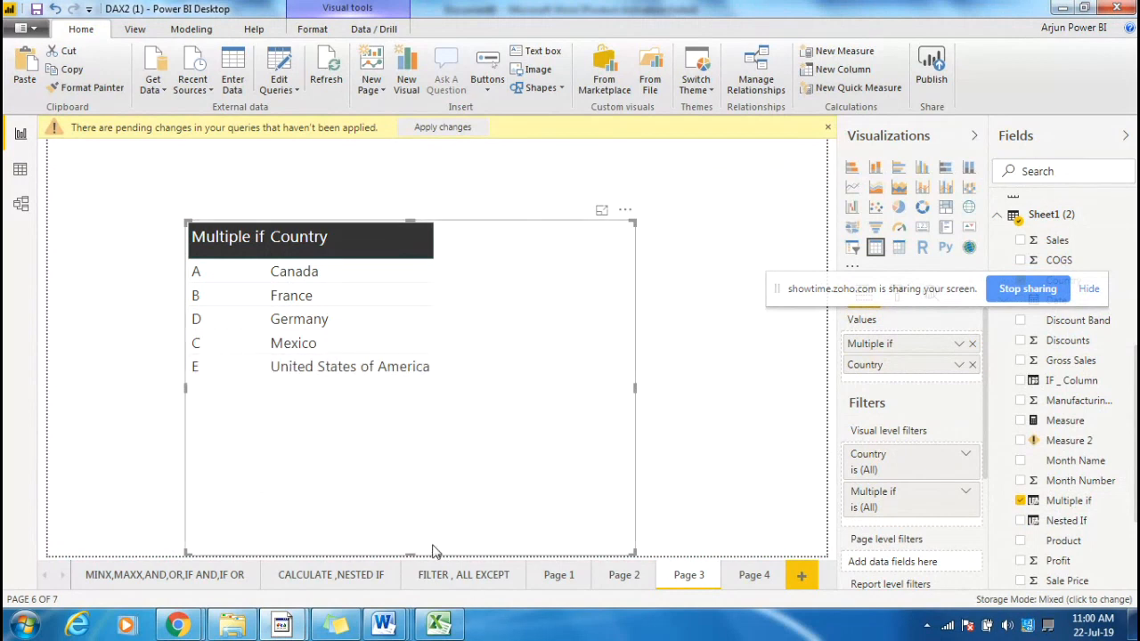
Copy the whole Multiple if column formula and paste it after the "Multiple if =" heading in the Word document Document9.
{"action": "left_click", "coordinate": [1069, 500]}
{"action": "left_click_drag", "start_coordinate": [454, 167], "coordinate": [122, 151]}
{"action": "key", "text": "ctrl+c"}
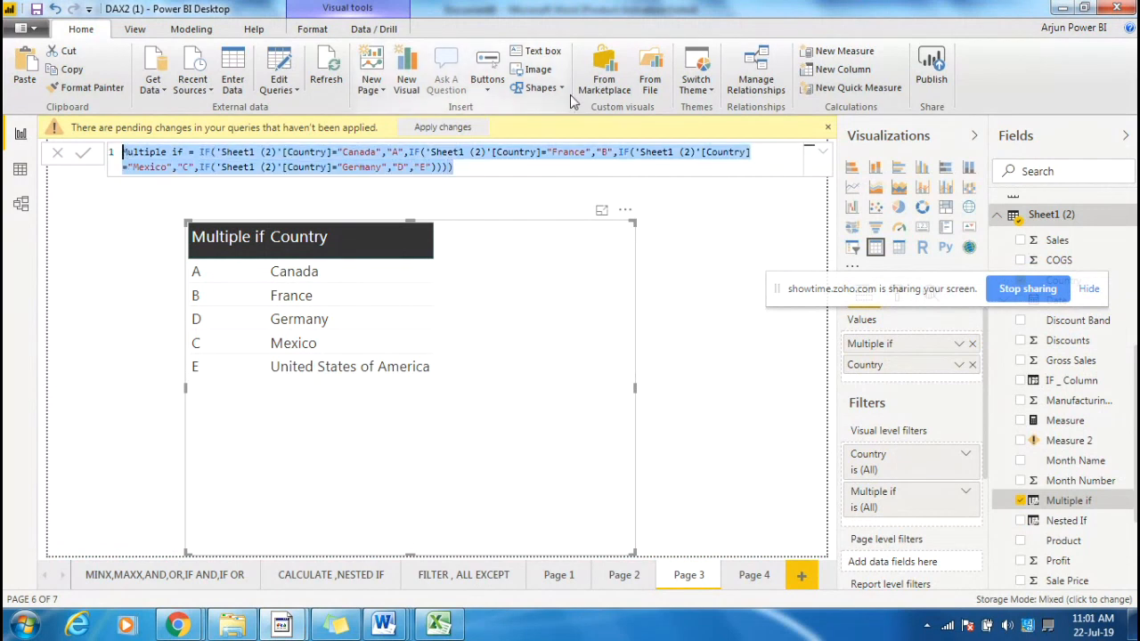
{"action": "left_click", "coordinate": [383, 625]}
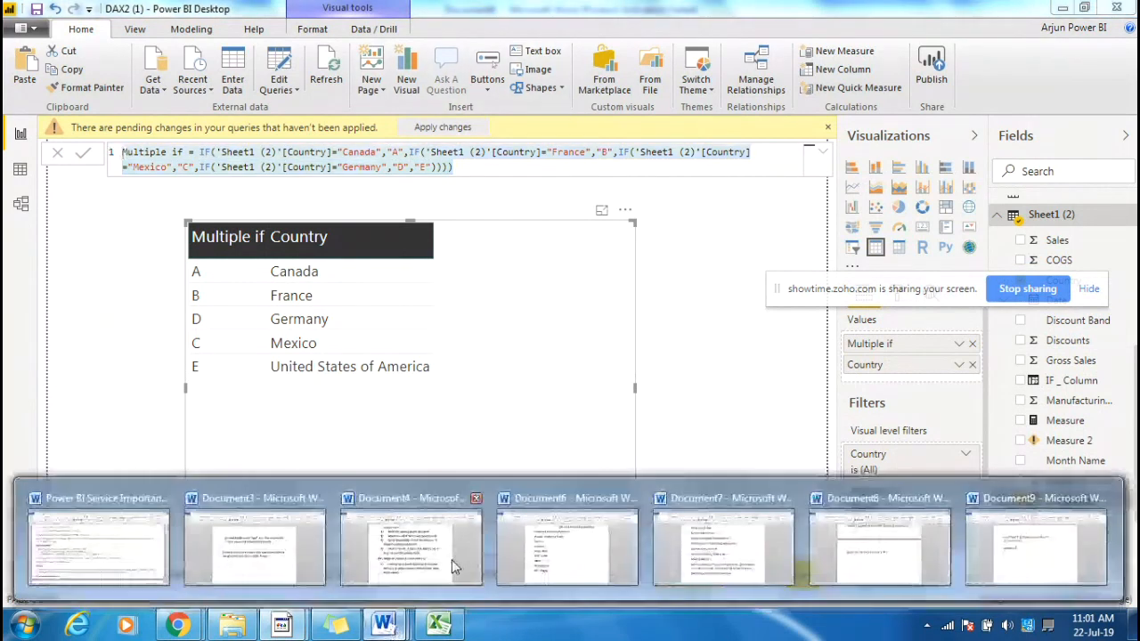
{"action": "left_click", "coordinate": [1037, 545]}
{"action": "type", "text": "="}
{"action": "key", "text": "ctrl+v"}
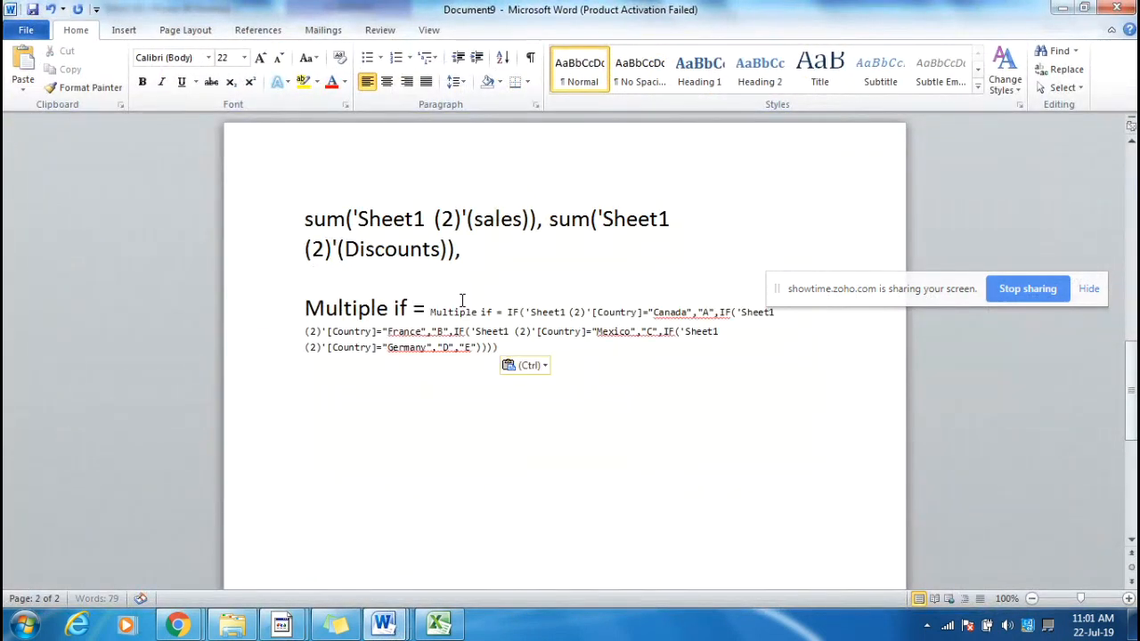
Convert the pasted formula to text only and delete its duplicate "Multiple if =" prefix.
{"action": "left_click", "coordinate": [526, 365]}
{"action": "left_click", "coordinate": [563, 403]}
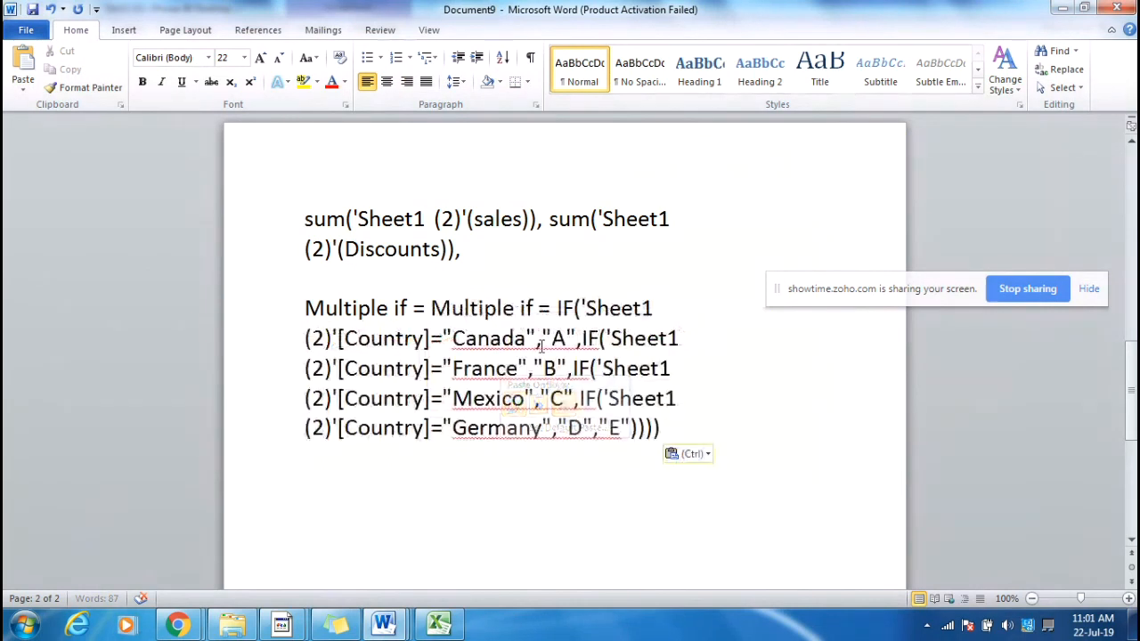
{"action": "left_click_drag", "start_coordinate": [554, 308], "coordinate": [431, 308]}
{"action": "key", "text": "BackSpace"}
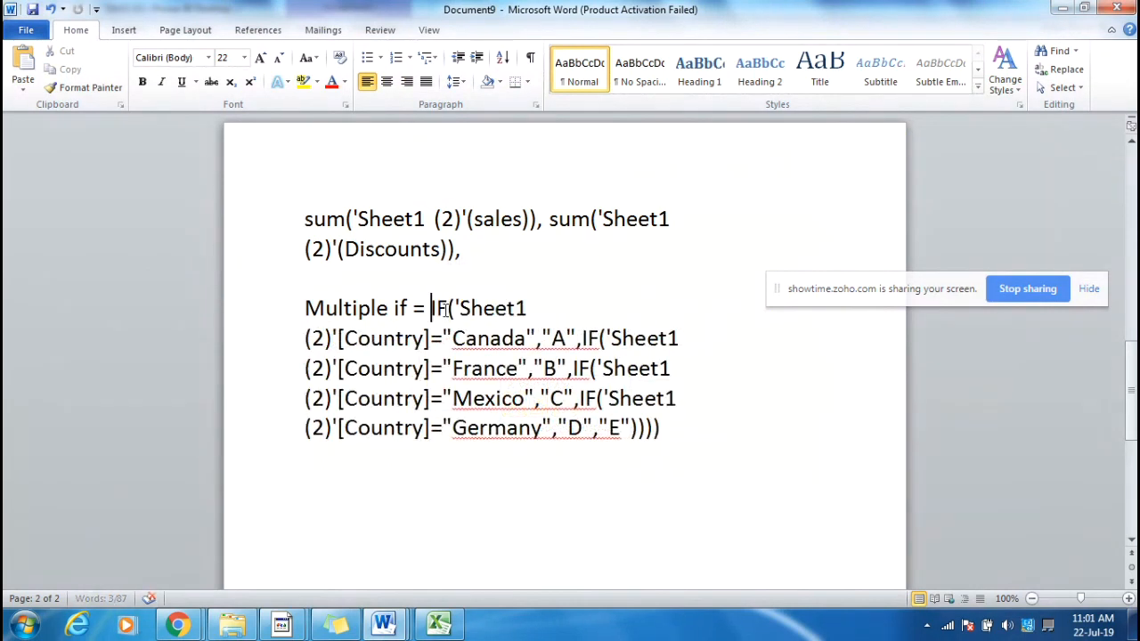
{"action": "left_click", "coordinate": [741, 429]}
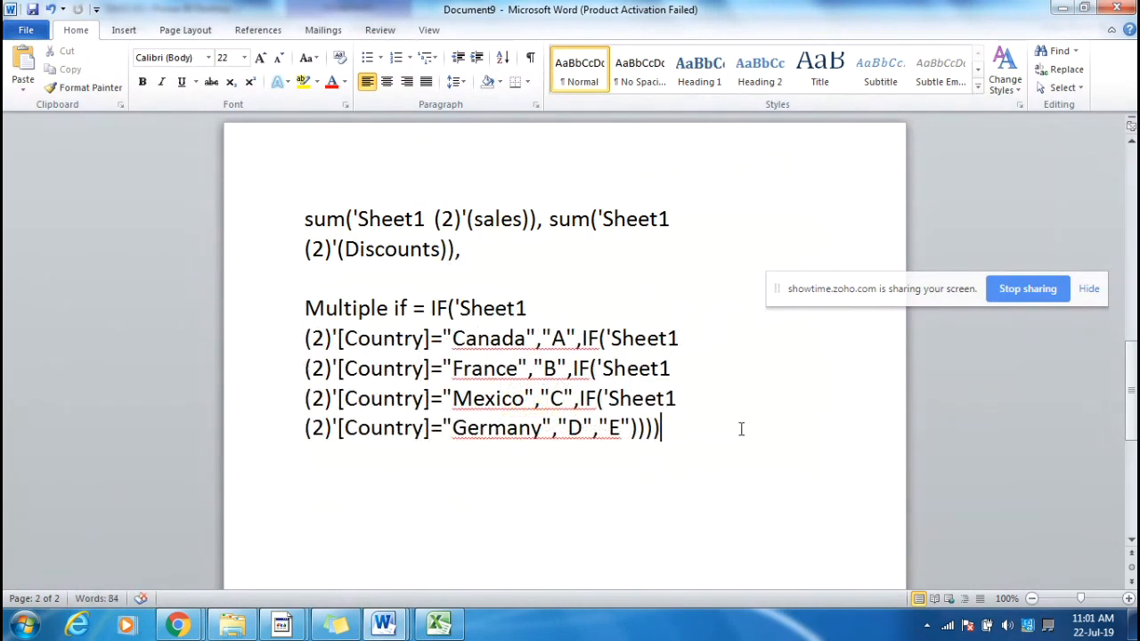
Break the Multiple if formula in the document so that each of the four IF functions starts on its own line.
{"action": "left_click", "coordinate": [582, 338]}
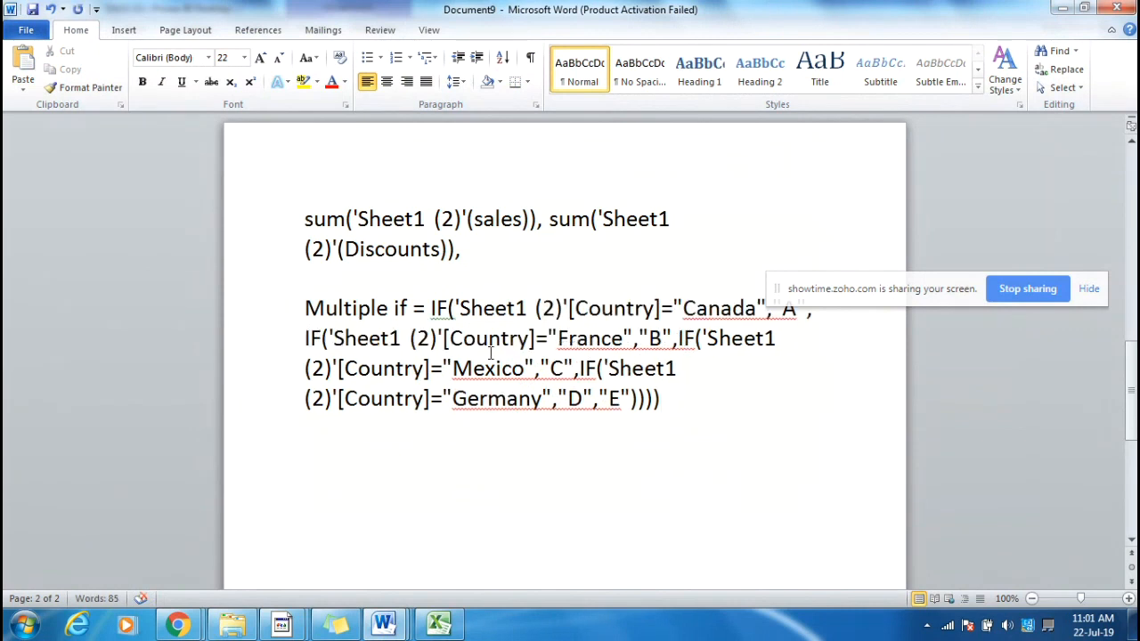
{"action": "left_click", "coordinate": [678, 338]}
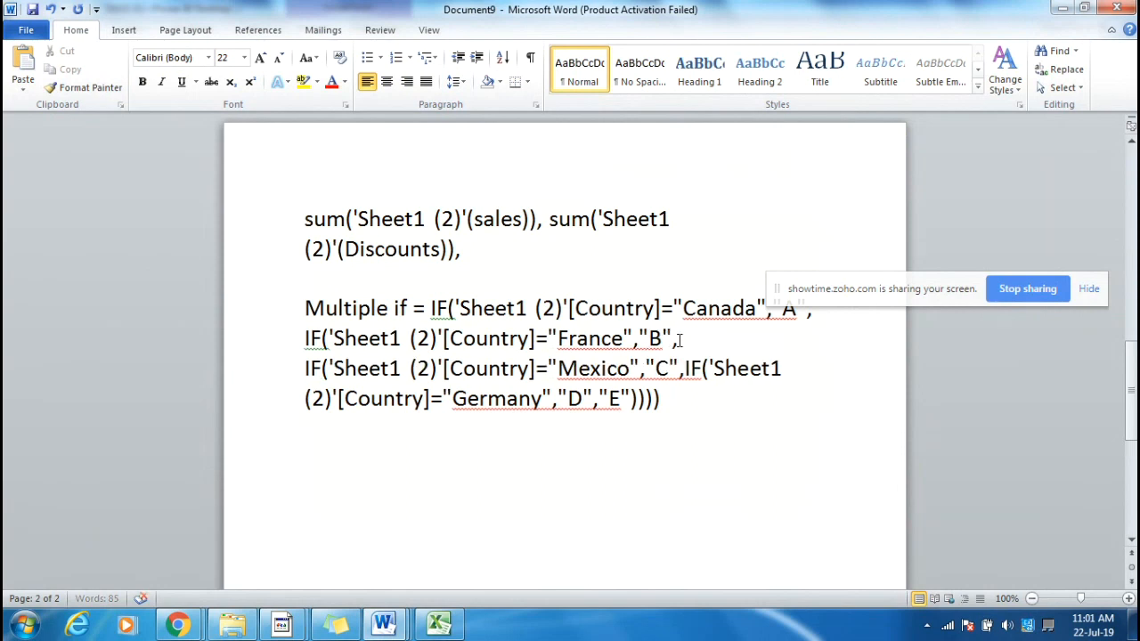
{"action": "left_click", "coordinate": [683, 369]}
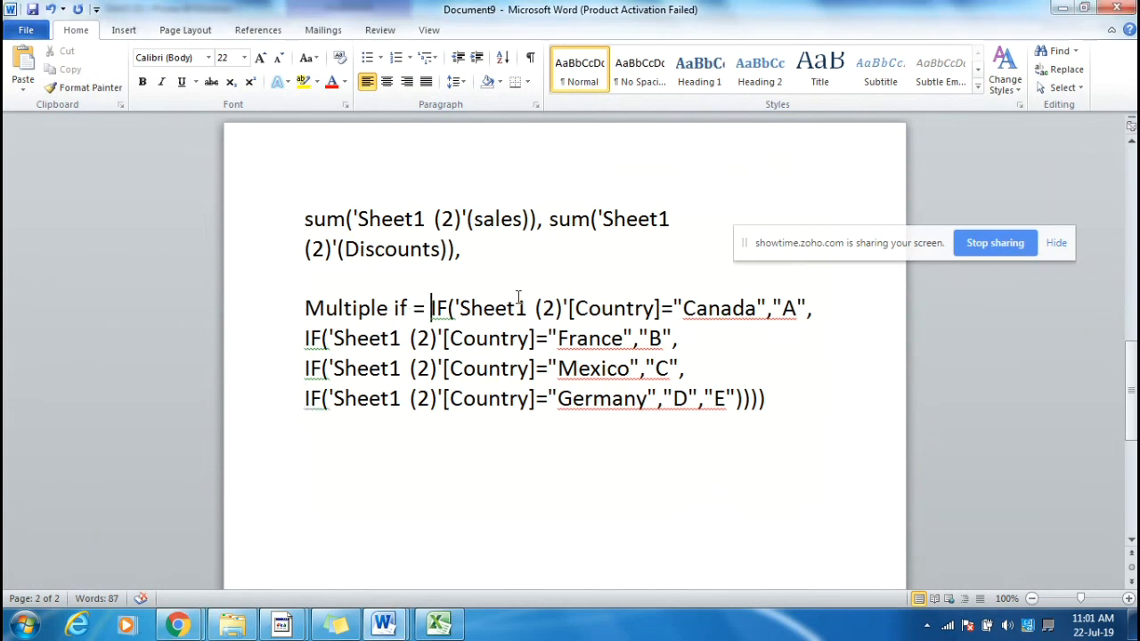
{"action": "key", "text": "Return"}
{"action": "left_click", "coordinate": [697, 338]}
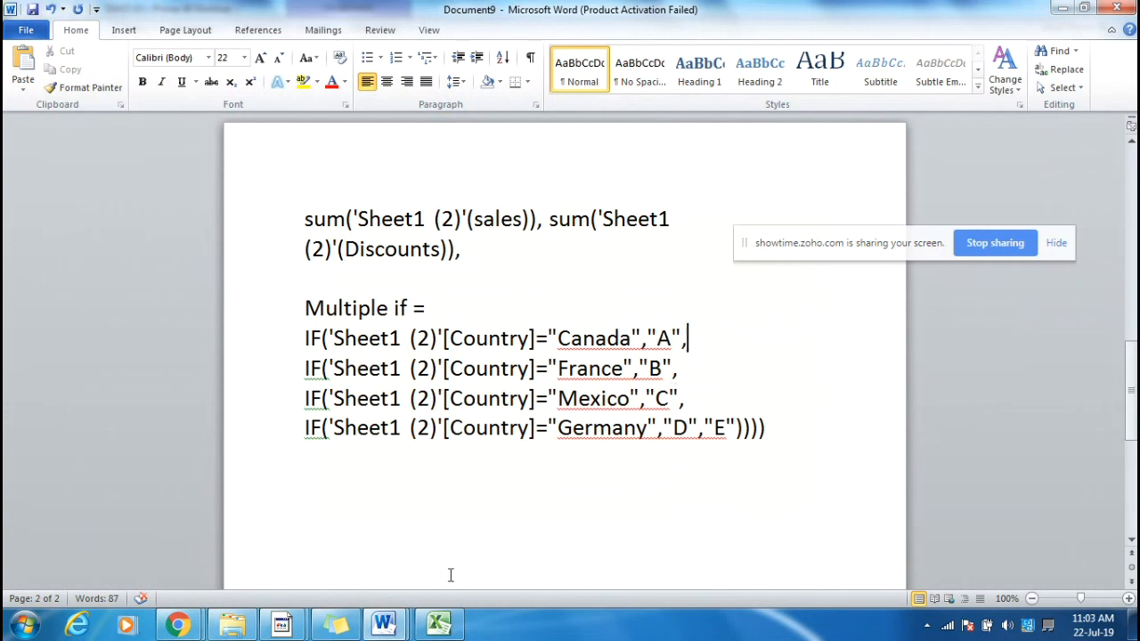
Switch to the DAX2 (1) Power BI report and change the second IF's tested column in Multiple if from Country to 'Sheet1 (2)'[Segment].
{"action": "left_click", "coordinate": [303, 631]}
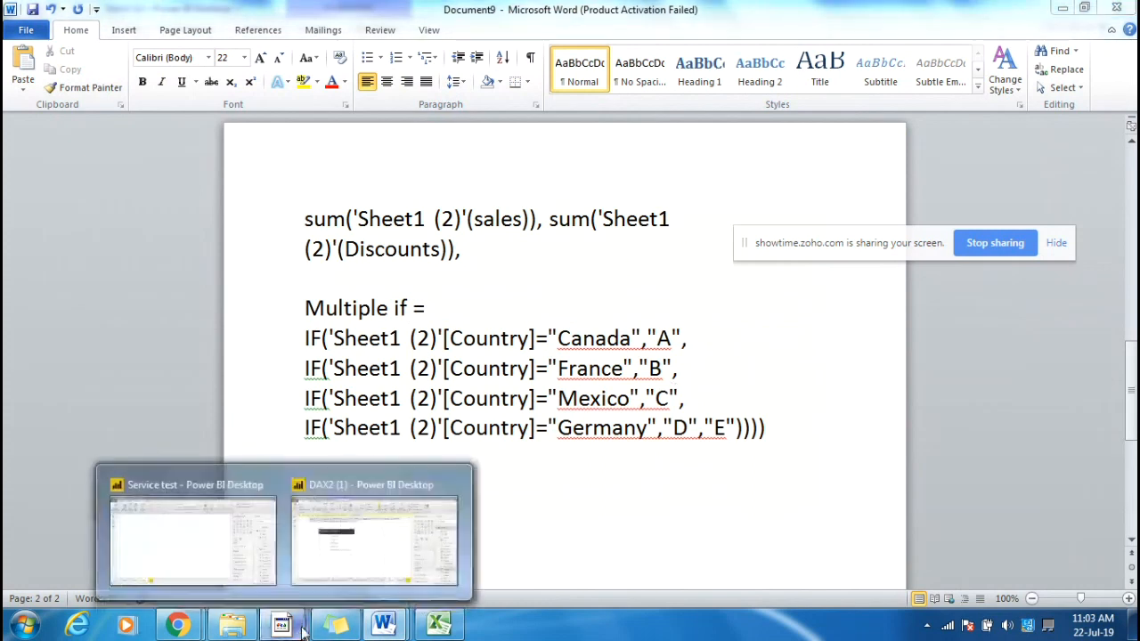
{"action": "left_click", "coordinate": [401, 554]}
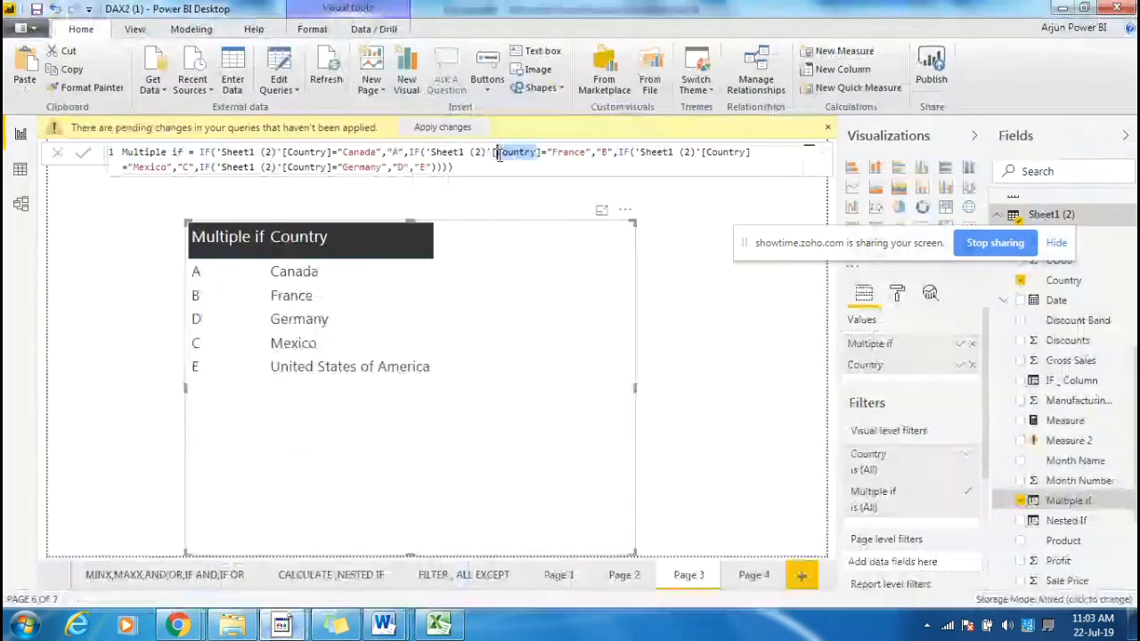
{"action": "left_click", "coordinate": [499, 153]}
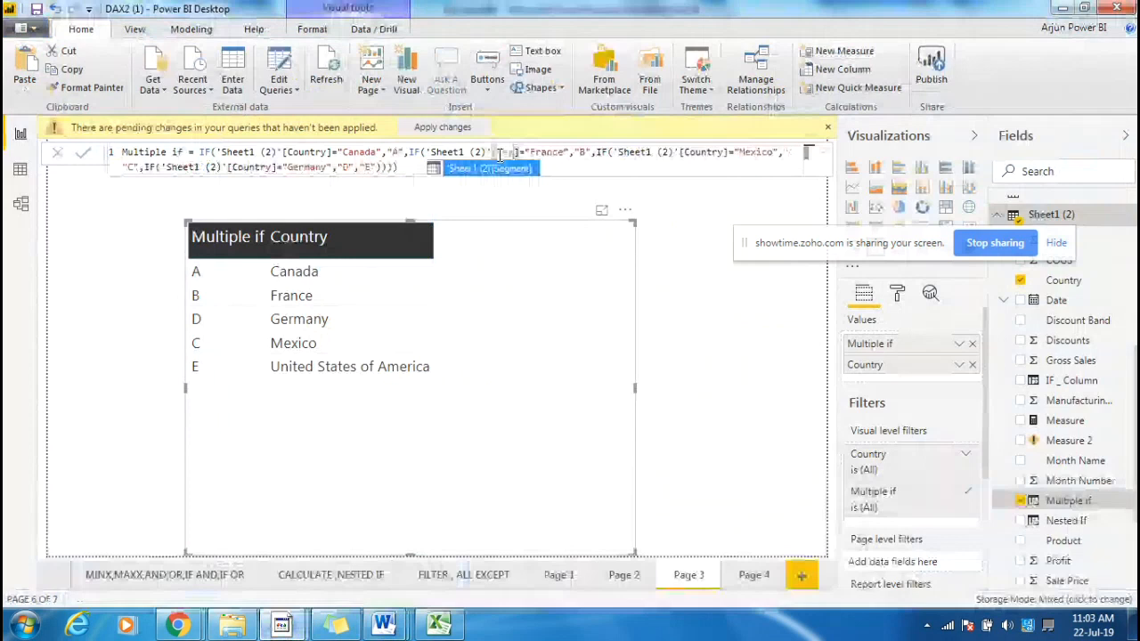
{"action": "left_click", "coordinate": [481, 167]}
{"action": "key", "text": "Return"}
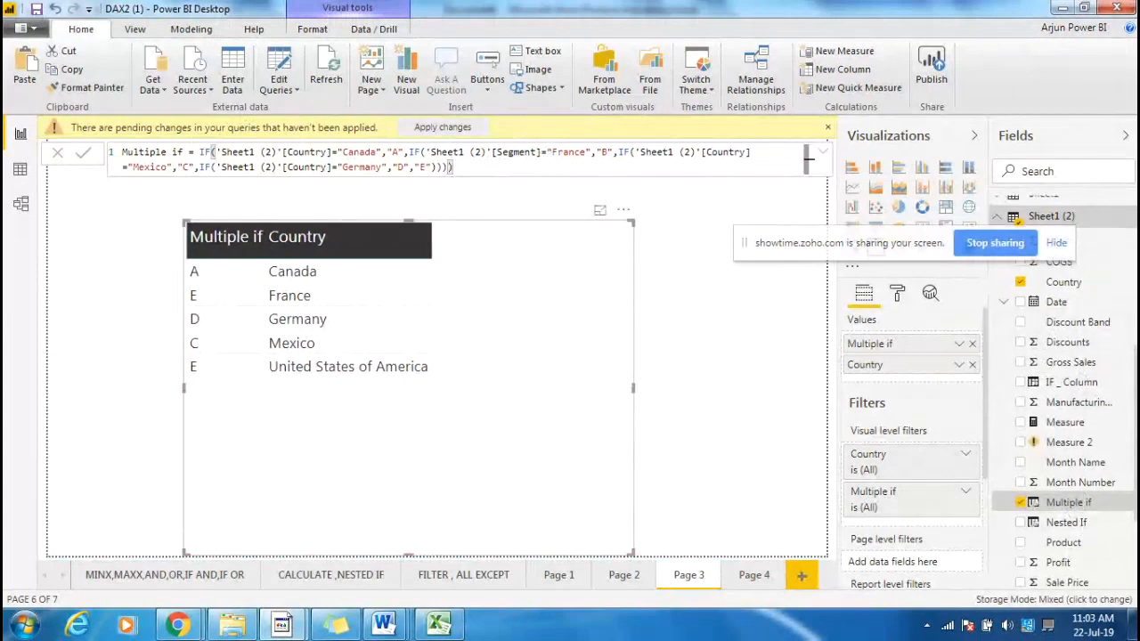
Add the Segment field from Sheet1 (2) to the Page 3 table visual.
{"action": "scroll", "coordinate": [1083, 504], "scroll_direction": "up", "scroll_amount": 1}
{"action": "scroll", "coordinate": [1083, 504], "scroll_direction": "down", "scroll_amount": 2}
{"action": "scroll", "coordinate": [1020, 388], "scroll_direction": "down", "scroll_amount": 1}
{"action": "left_click_drag", "start_coordinate": [1064, 463], "coordinate": [491, 372]}
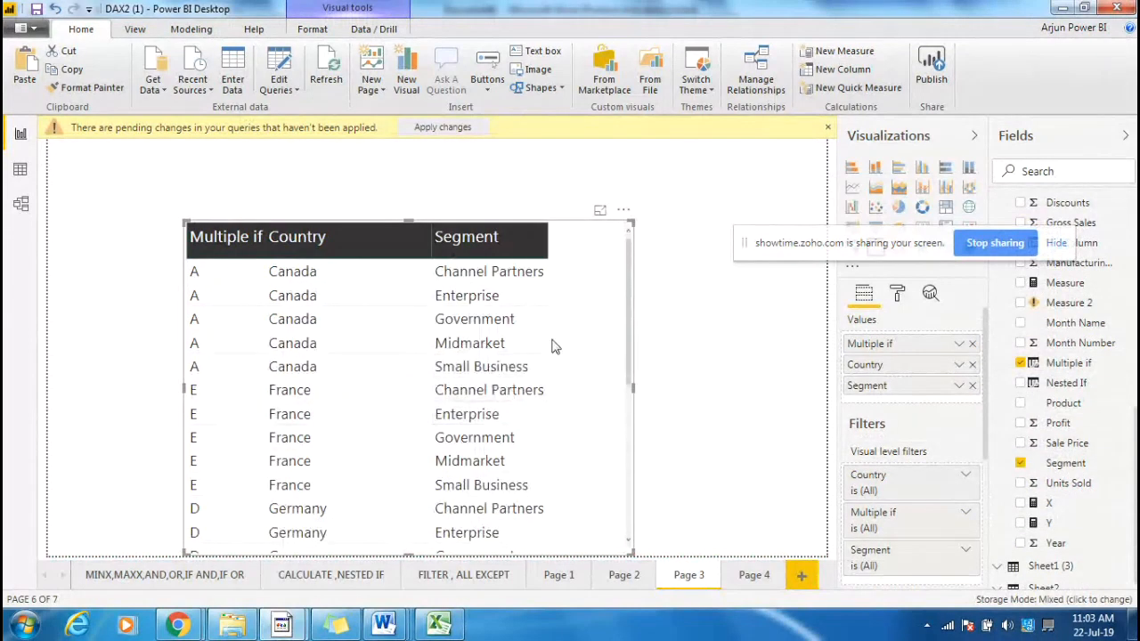
Add the Sales field after Segment in the table visual and set it to Don't summarize.
{"action": "left_click", "coordinate": [959, 387]}
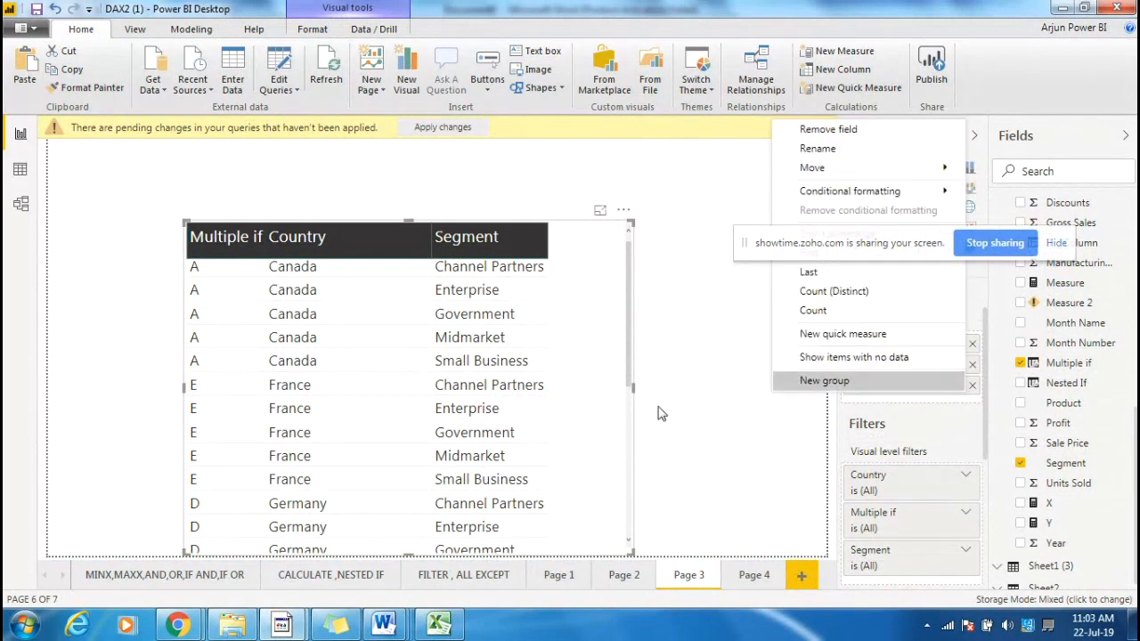
{"action": "left_click_drag", "start_coordinate": [726, 241], "coordinate": [611, 179]}
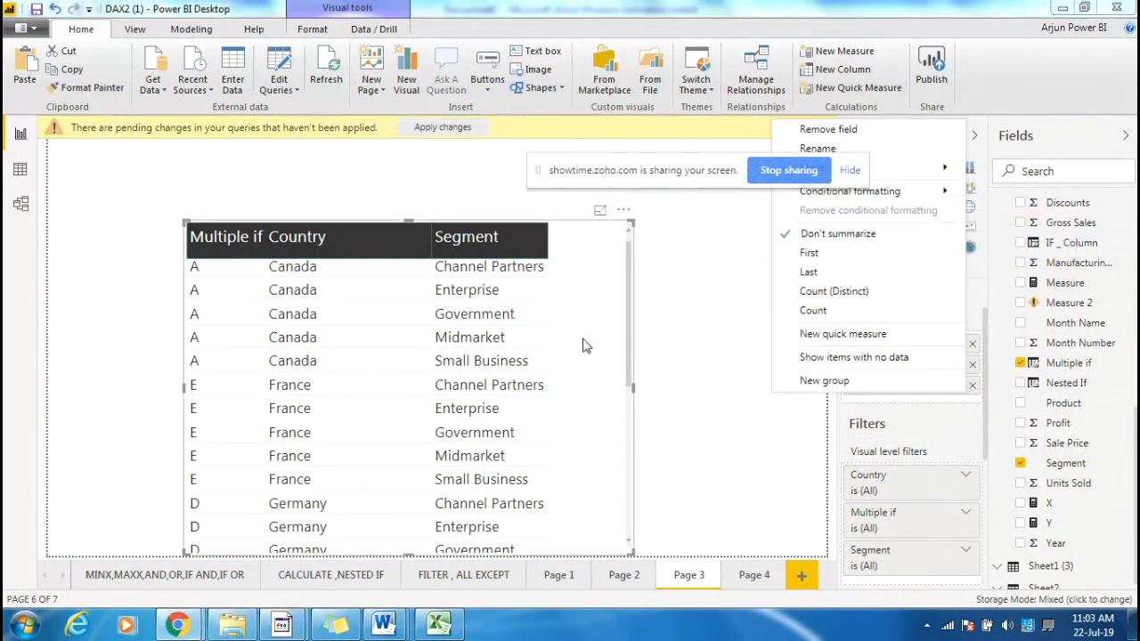
{"action": "left_click", "coordinate": [1087, 303]}
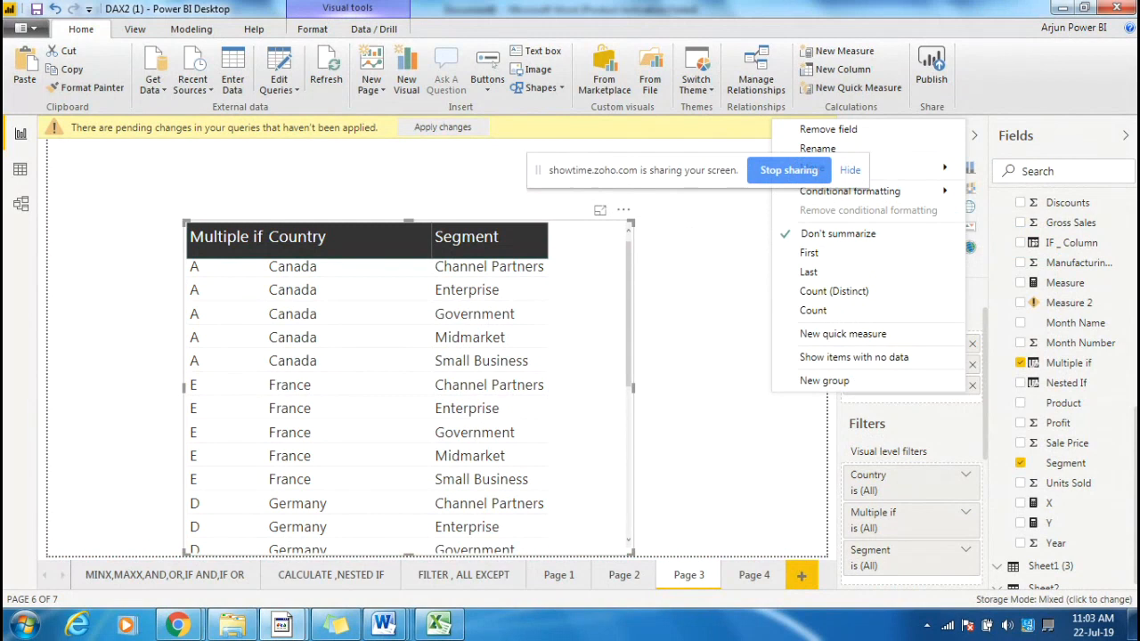
{"action": "scroll", "coordinate": [1088, 307], "scroll_direction": "up", "scroll_amount": 3}
{"action": "left_click_drag", "start_coordinate": [1061, 407], "coordinate": [917, 390]}
{"action": "left_click", "coordinate": [959, 407]}
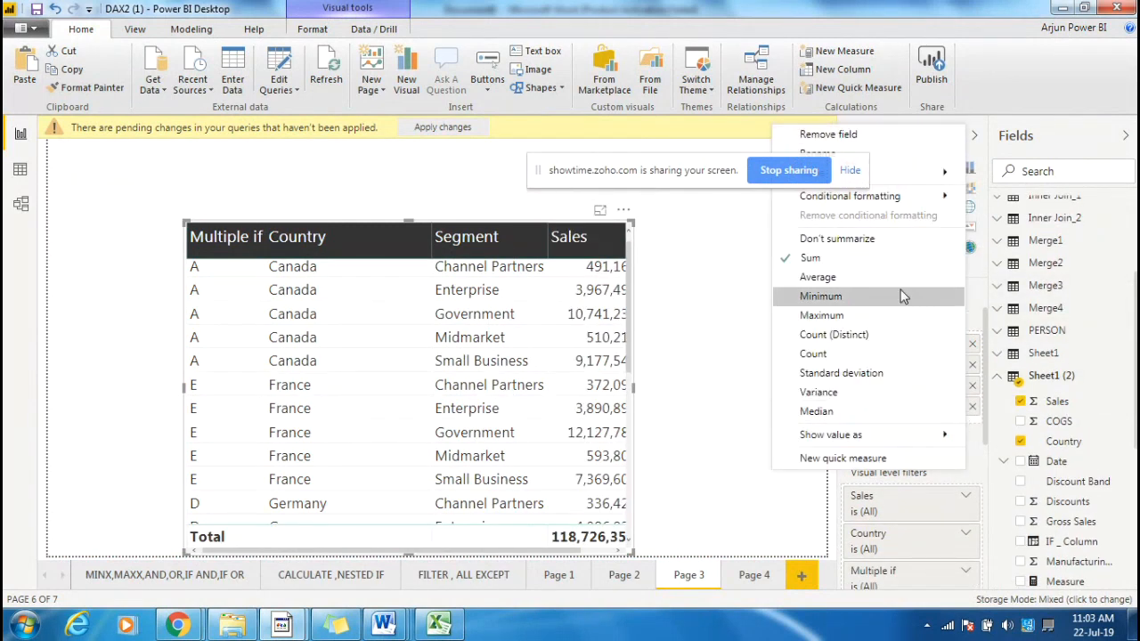
{"action": "left_click", "coordinate": [828, 173]}
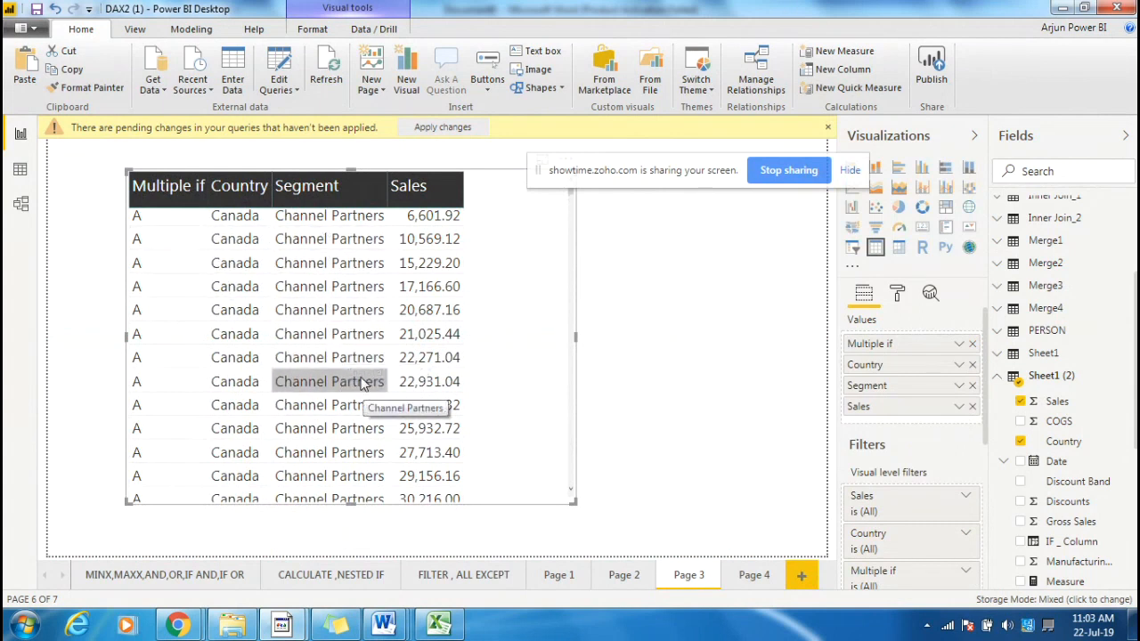
Replace "France" with "Midmarket" in the Segment condition of the Multiple if formula and commit it.
{"action": "scroll", "coordinate": [362, 389], "scroll_direction": "down", "scroll_amount": 15}
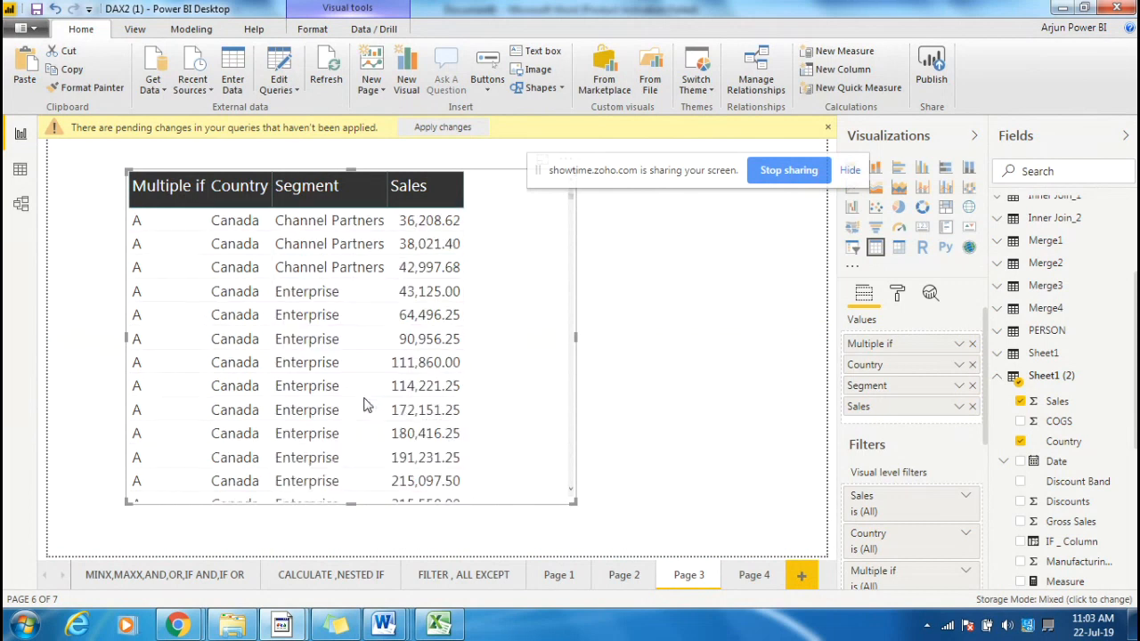
{"action": "left_click_drag", "start_coordinate": [574, 219], "coordinate": [564, 433]}
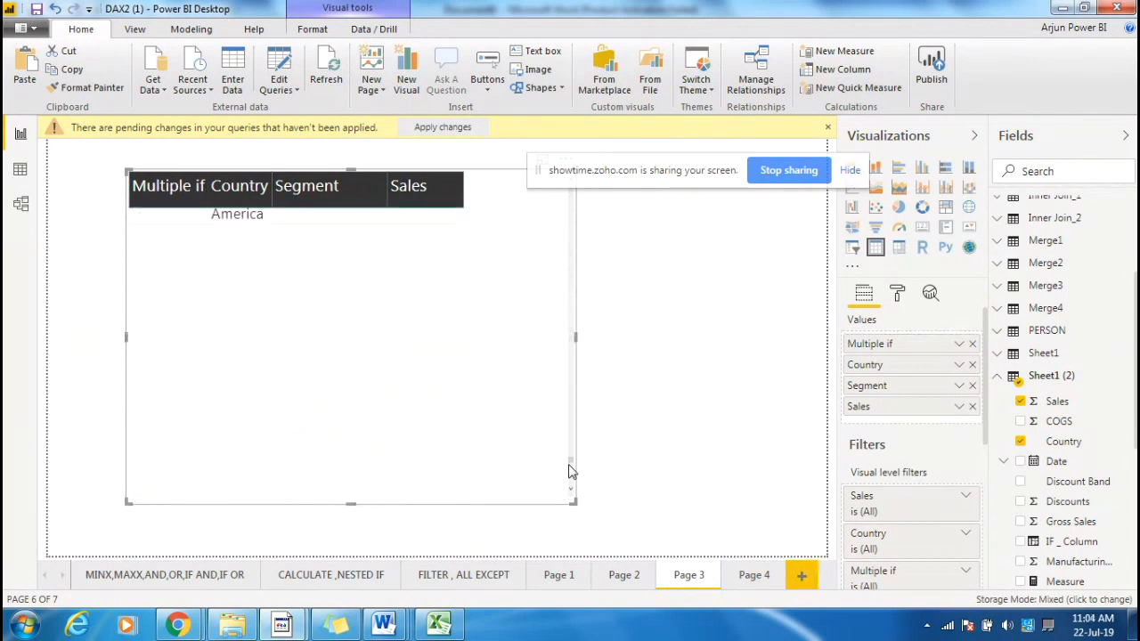
{"action": "left_click", "coordinate": [593, 281]}
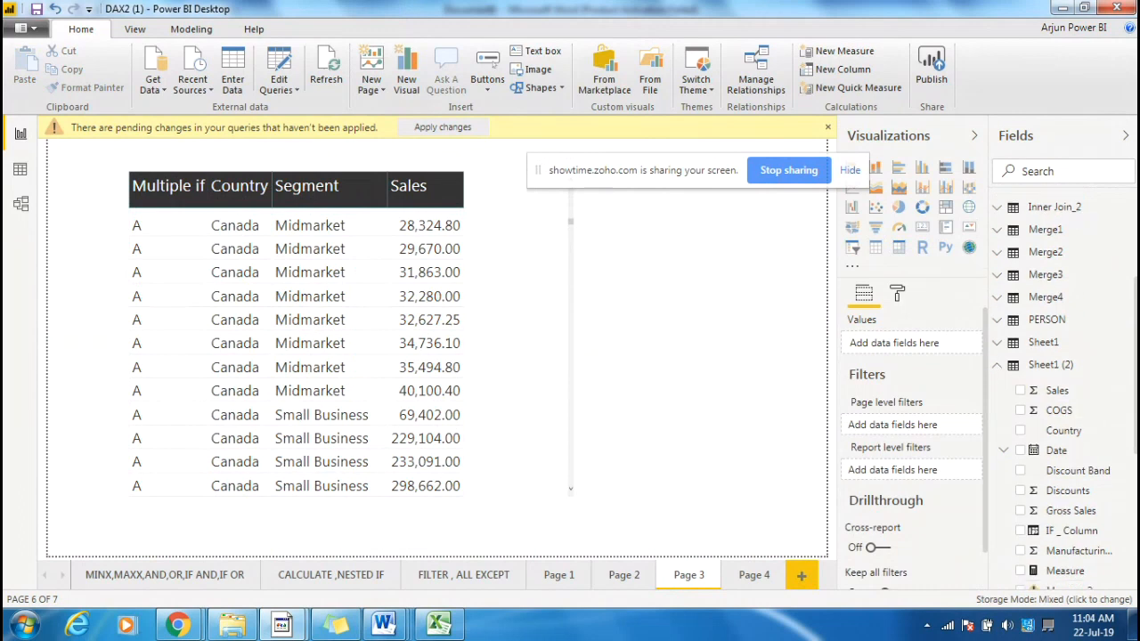
{"action": "scroll", "coordinate": [1077, 390], "scroll_direction": "down", "scroll_amount": 5}
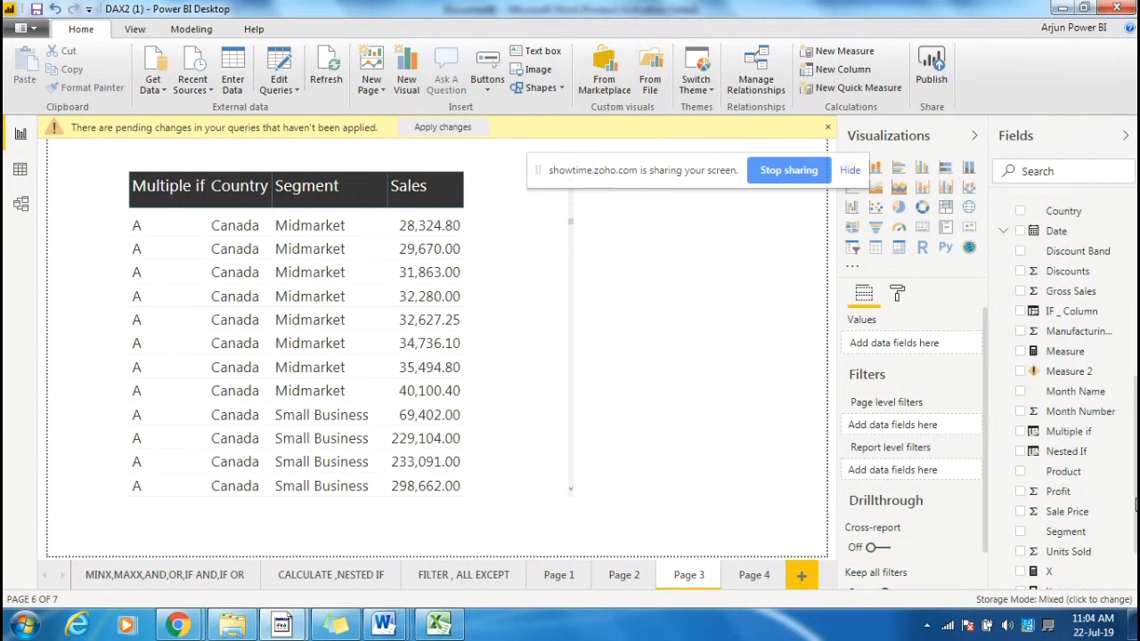
{"action": "left_click", "coordinate": [1069, 434]}
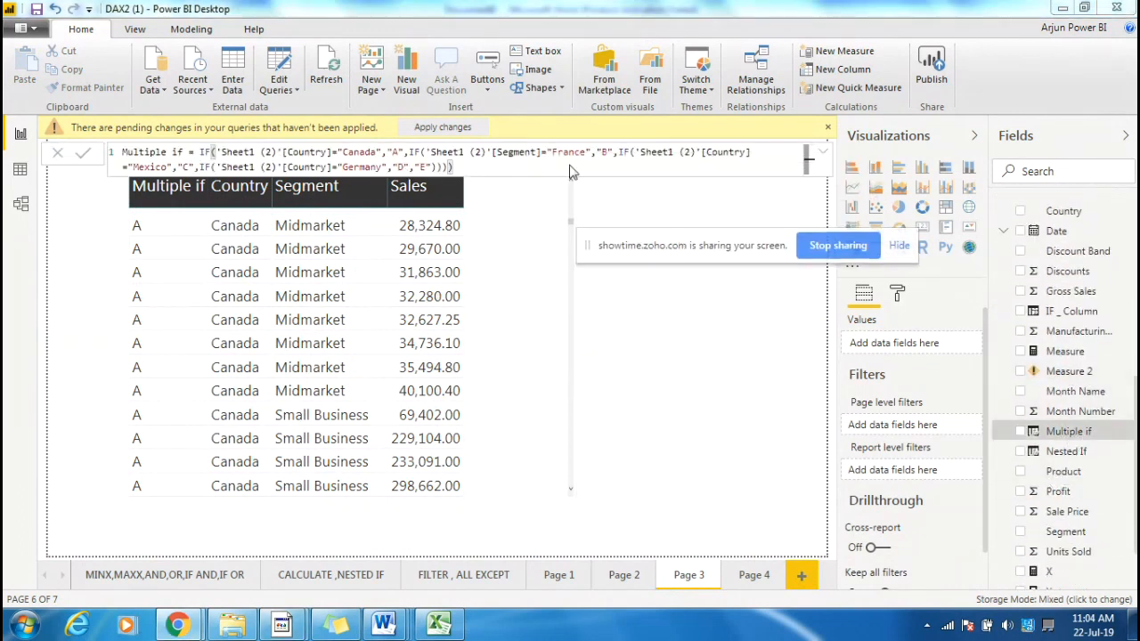
{"action": "left_click_drag", "start_coordinate": [585, 151], "coordinate": [556, 154]}
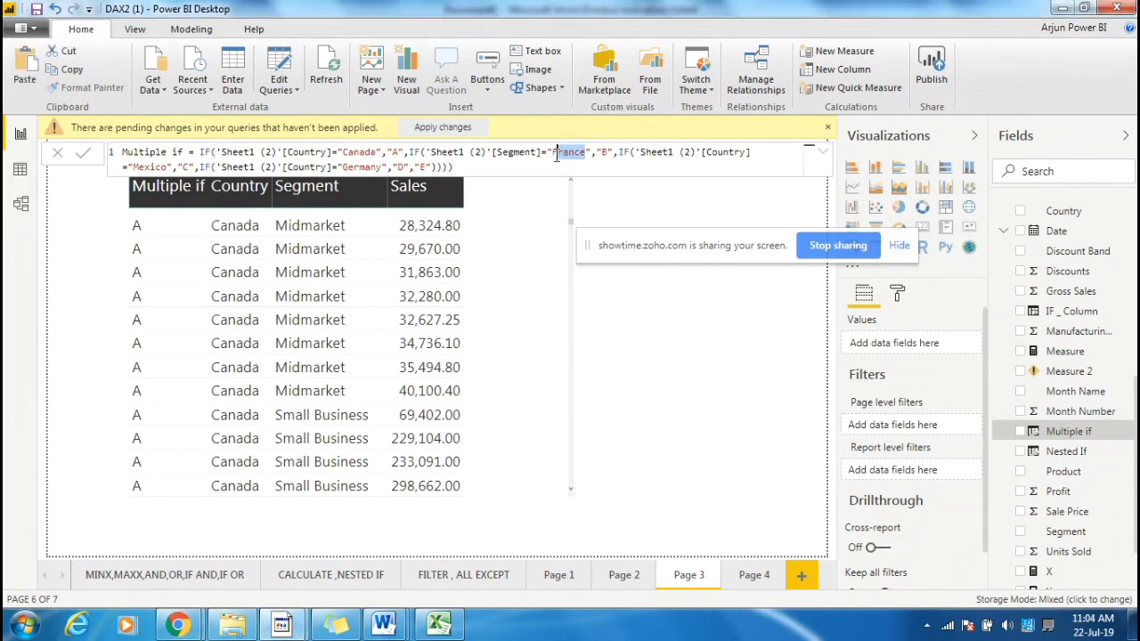
{"action": "type", "text": "Mid"}
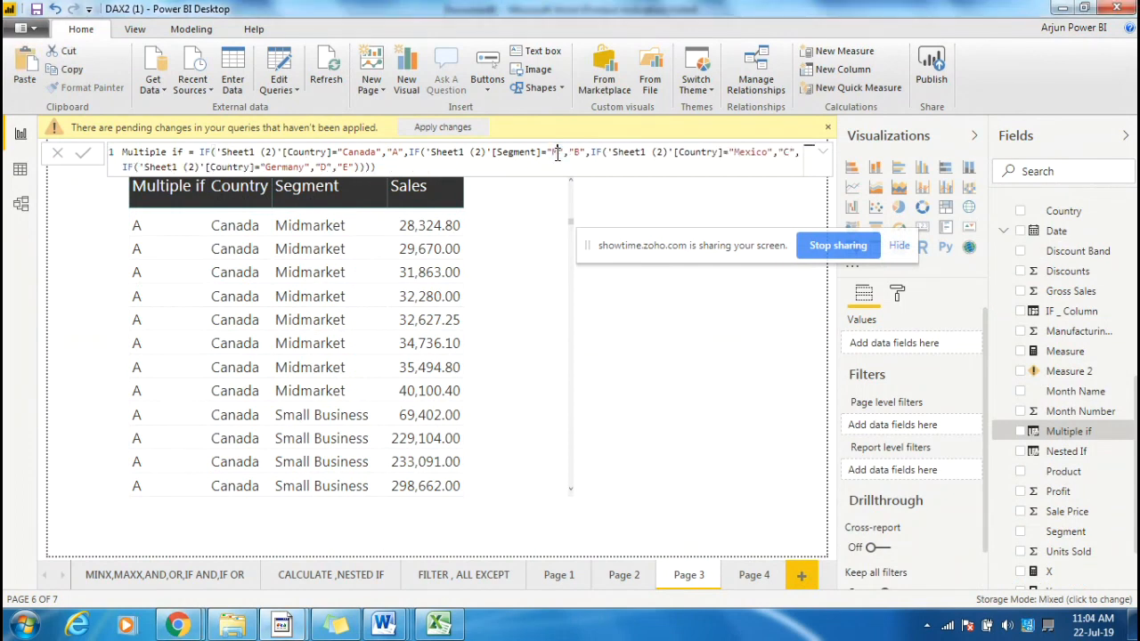
{"action": "type", "text": "market"}
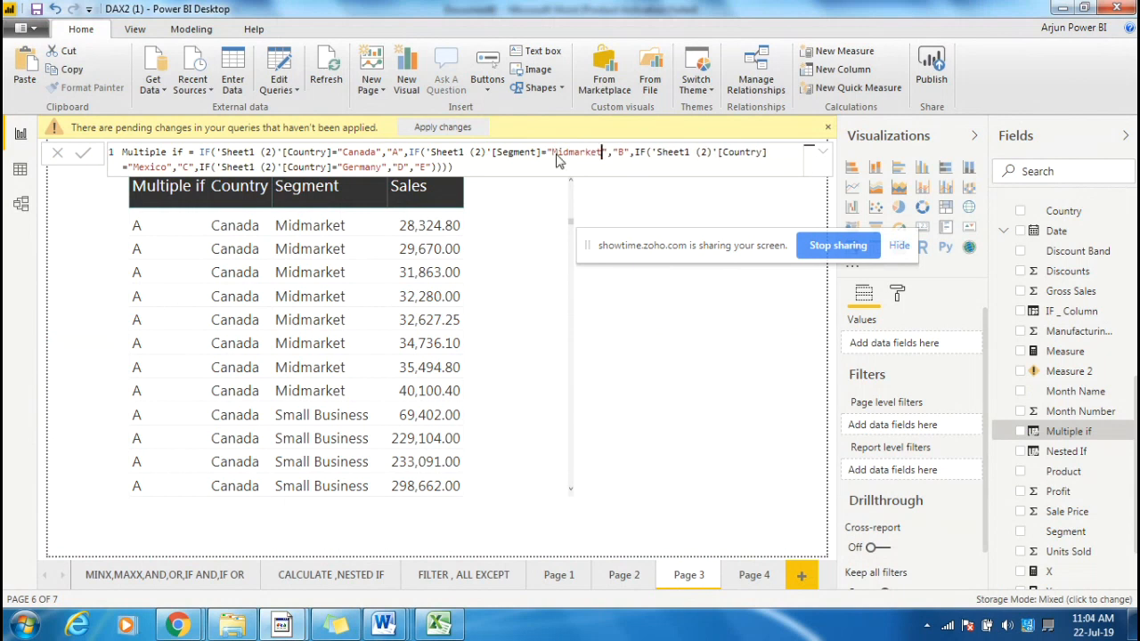
{"action": "key", "text": "Return"}
{"action": "left_click", "coordinate": [604, 165]}
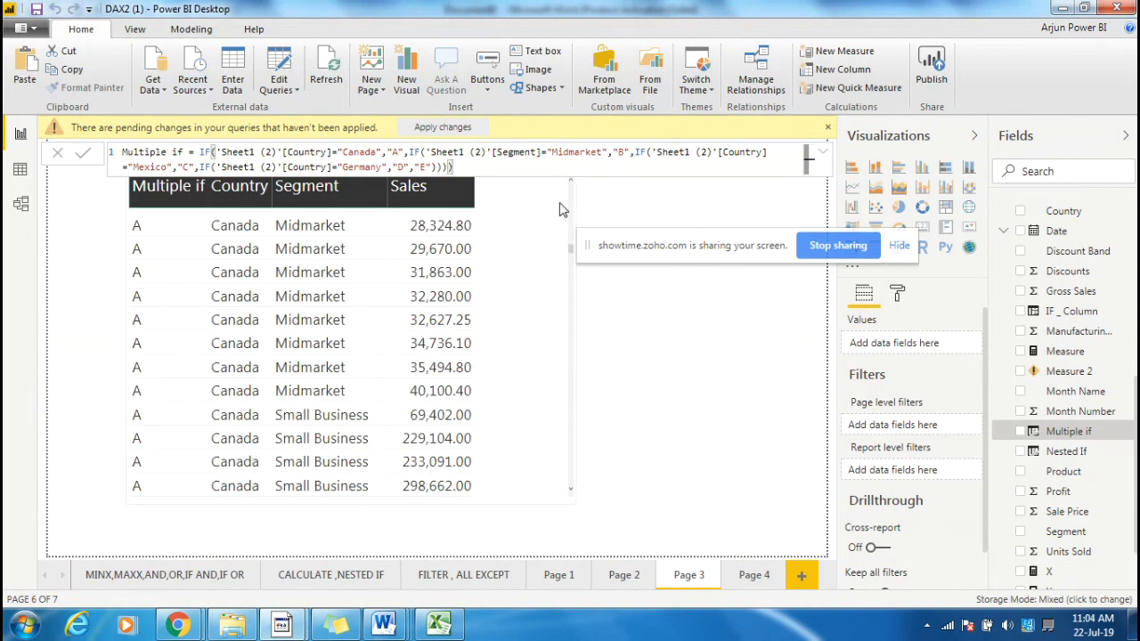
Reposition the table visual on Page 3 and remove the Sales field from it.
{"action": "left_click", "coordinate": [525, 240]}
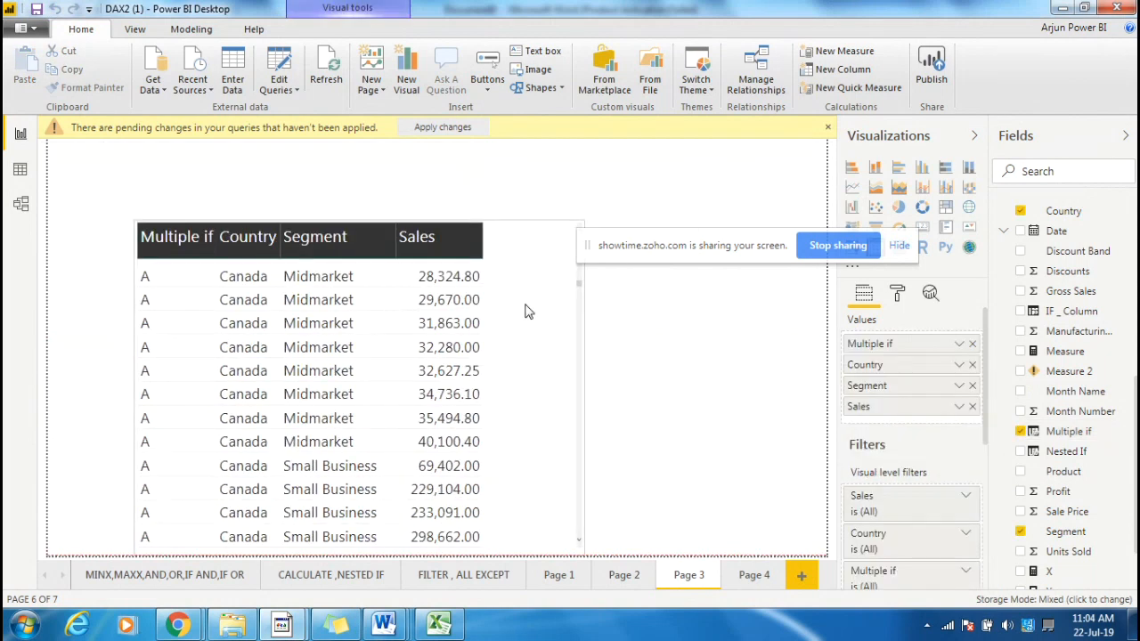
{"action": "left_click_drag", "start_coordinate": [525, 312], "coordinate": [506, 276]}
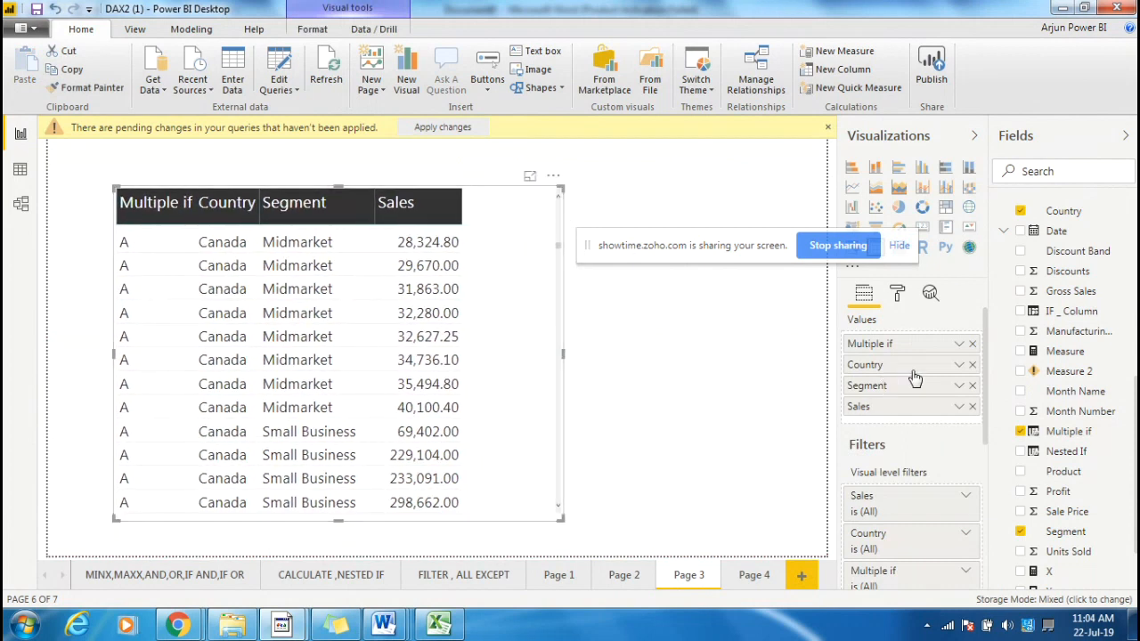
{"action": "left_click", "coordinate": [972, 407]}
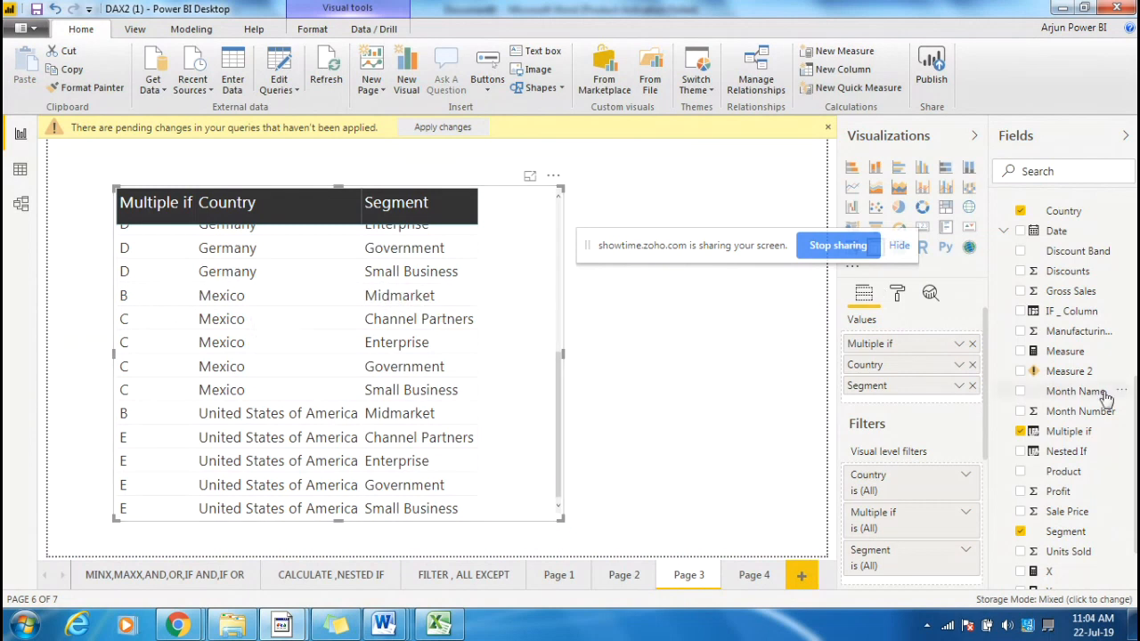
Open the Multiple if formula and examine its "Mexico" and "Midmarket" conditions.
{"action": "left_click", "coordinate": [1069, 431]}
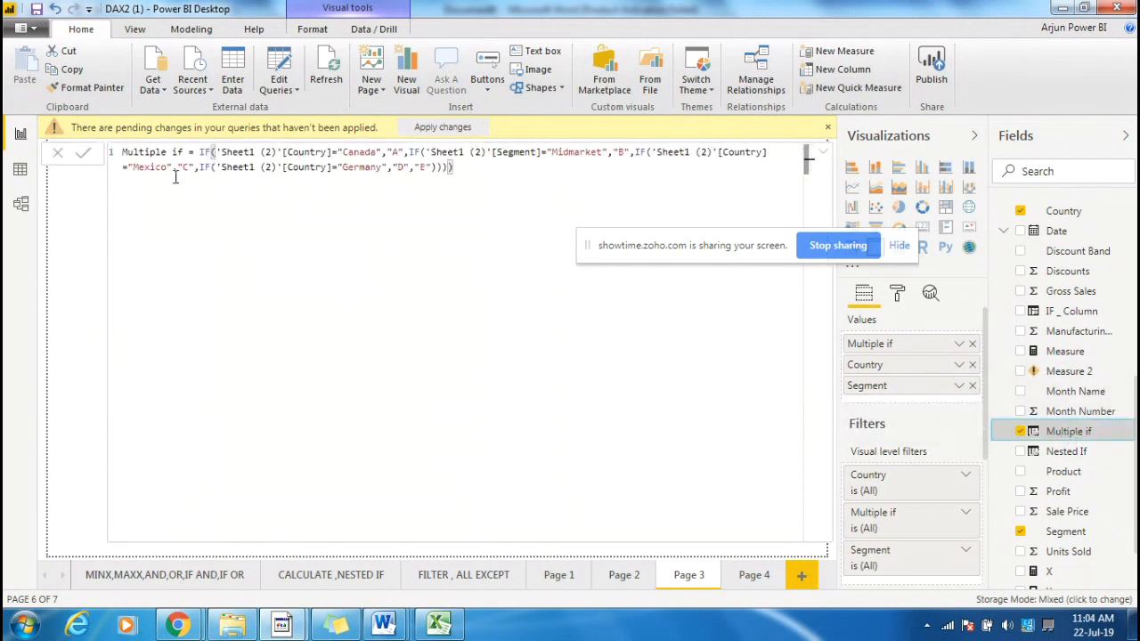
{"action": "left_click_drag", "start_coordinate": [168, 169], "coordinate": [135, 172]}
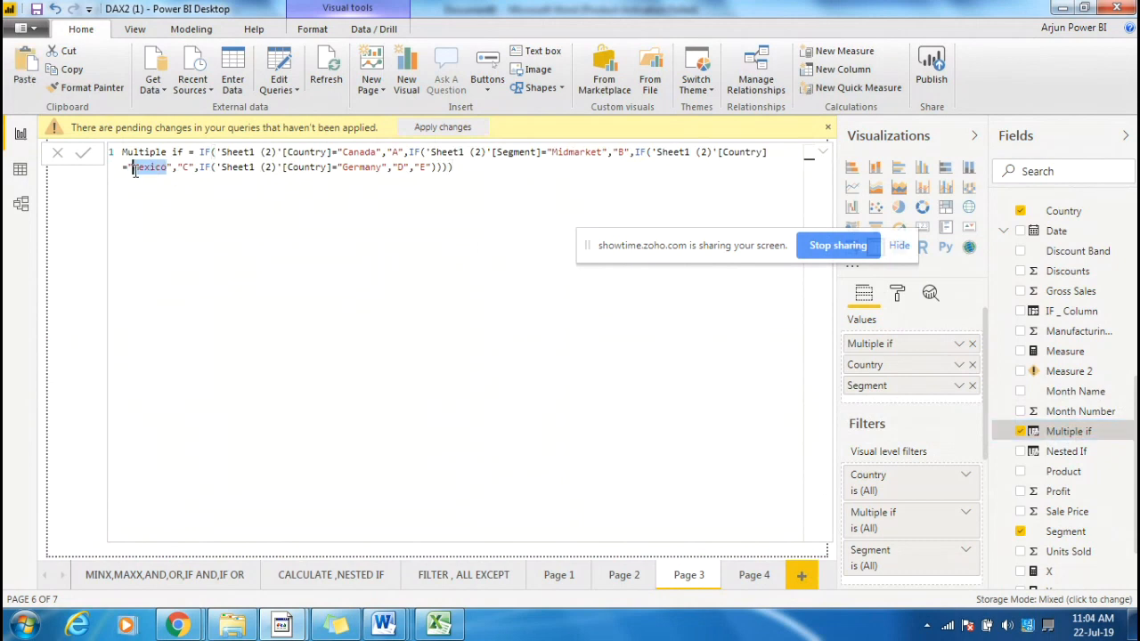
{"action": "left_click_drag", "start_coordinate": [599, 152], "coordinate": [563, 153]}
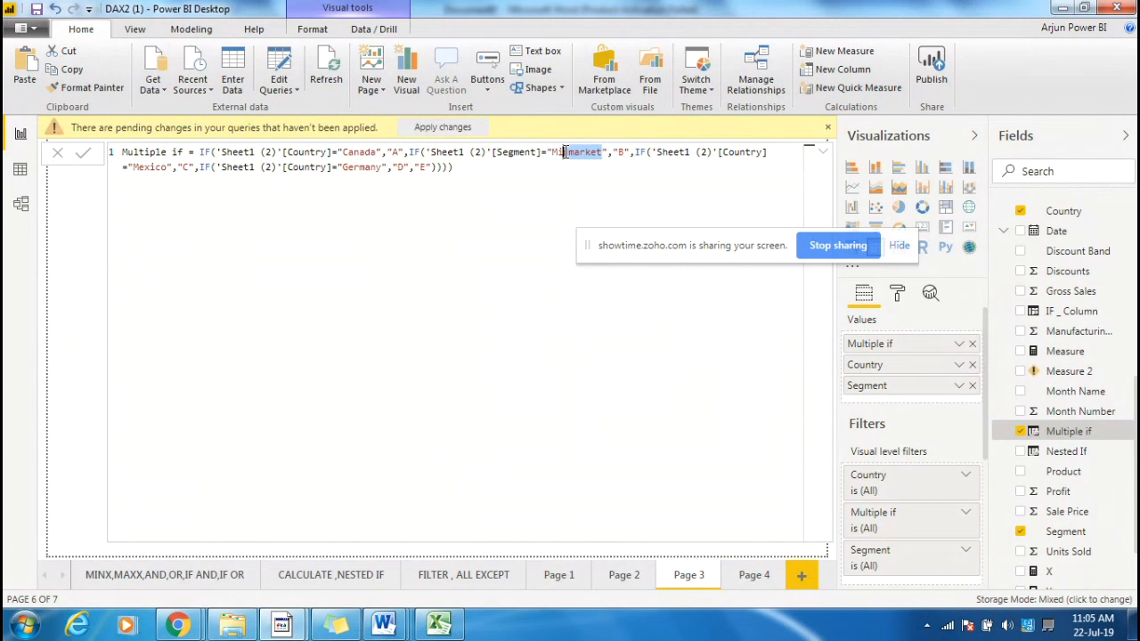
Compare the "Mexico" condition of the Multiple if formula with the Country and Segment rows in the table visual.
{"action": "left_click_drag", "start_coordinate": [167, 169], "coordinate": [135, 171]}
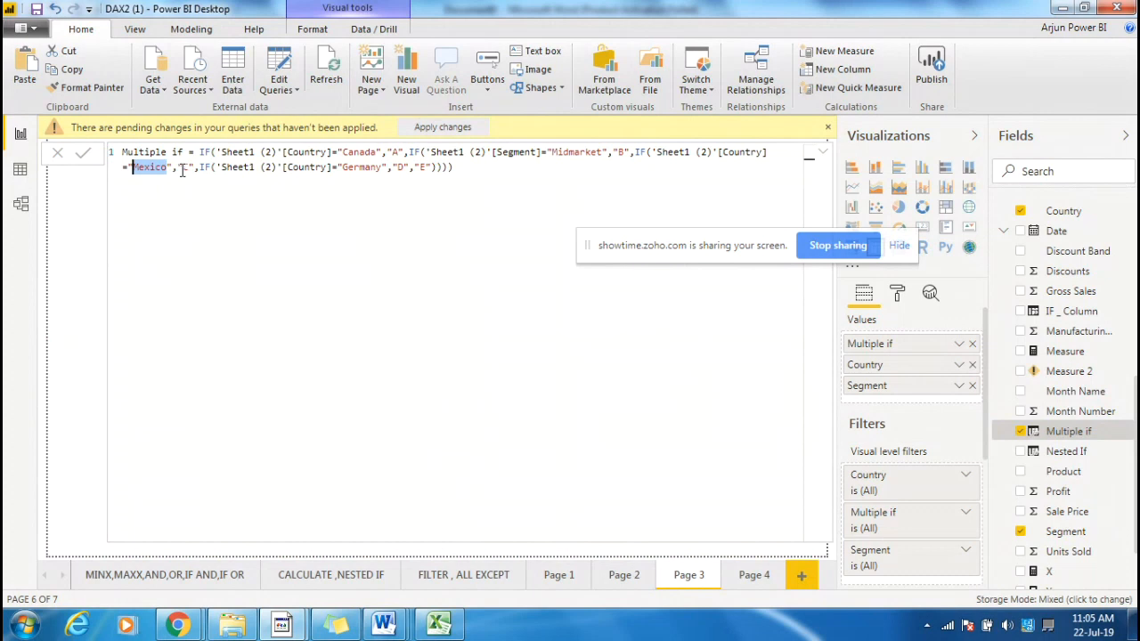
{"action": "left_click", "coordinate": [1082, 470]}
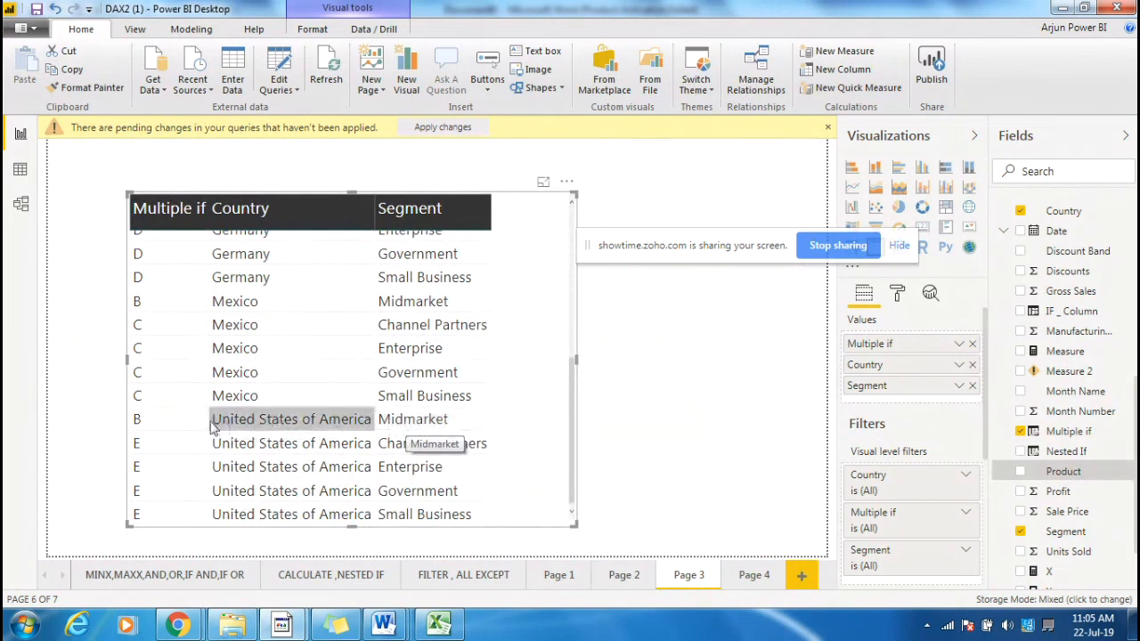
{"action": "left_click", "coordinate": [181, 421]}
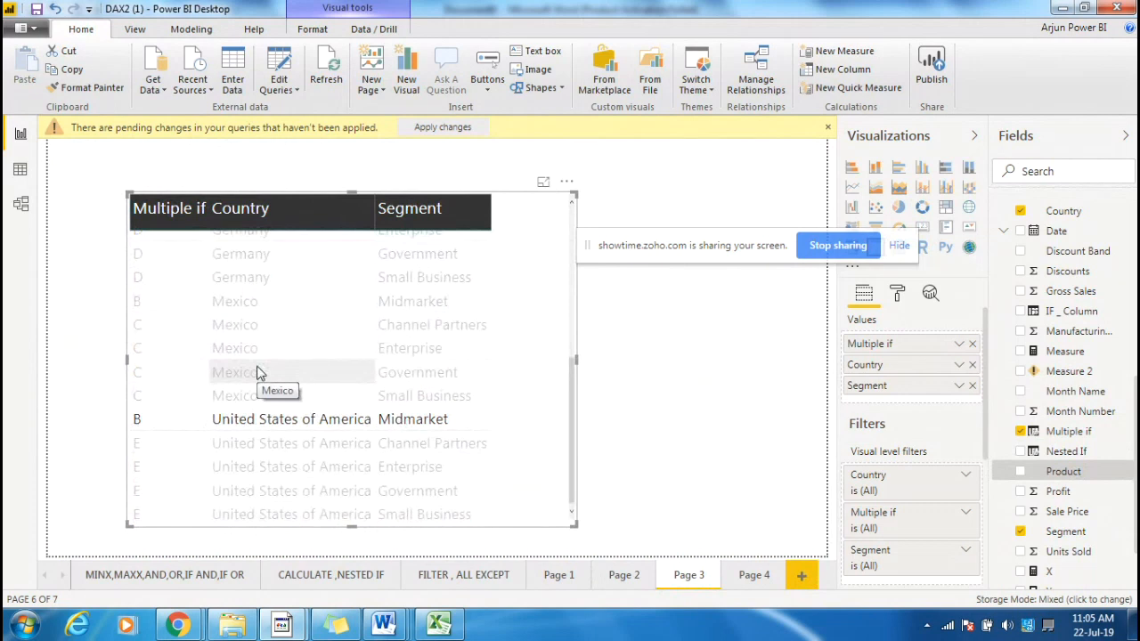
{"action": "left_click", "coordinate": [571, 285]}
{"action": "left_click", "coordinate": [542, 294]}
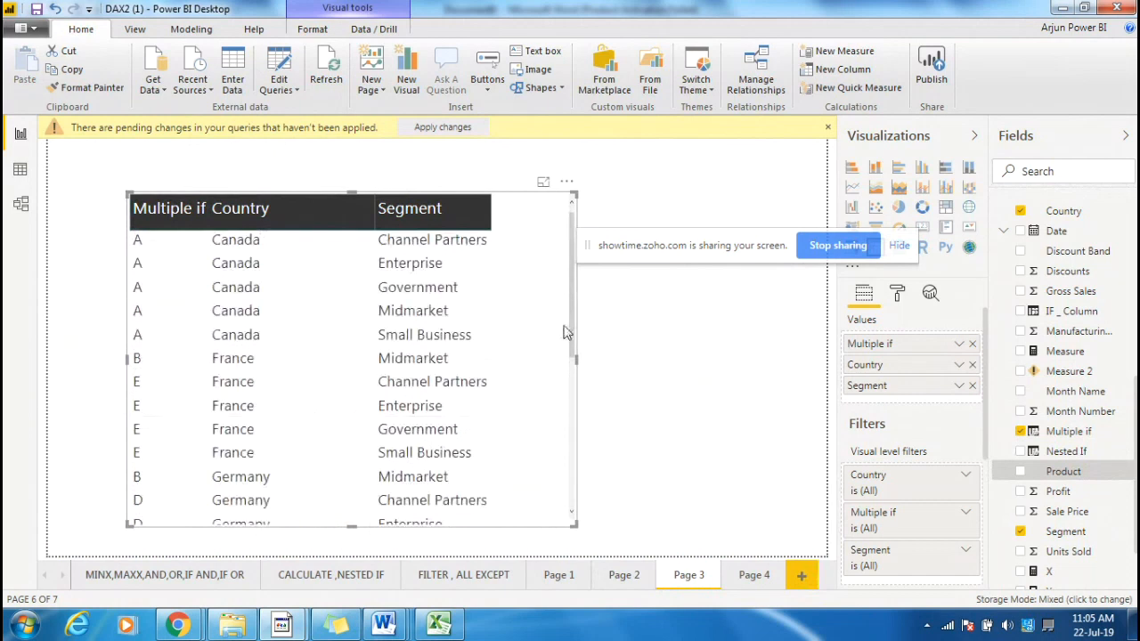
{"action": "left_click", "coordinate": [666, 336]}
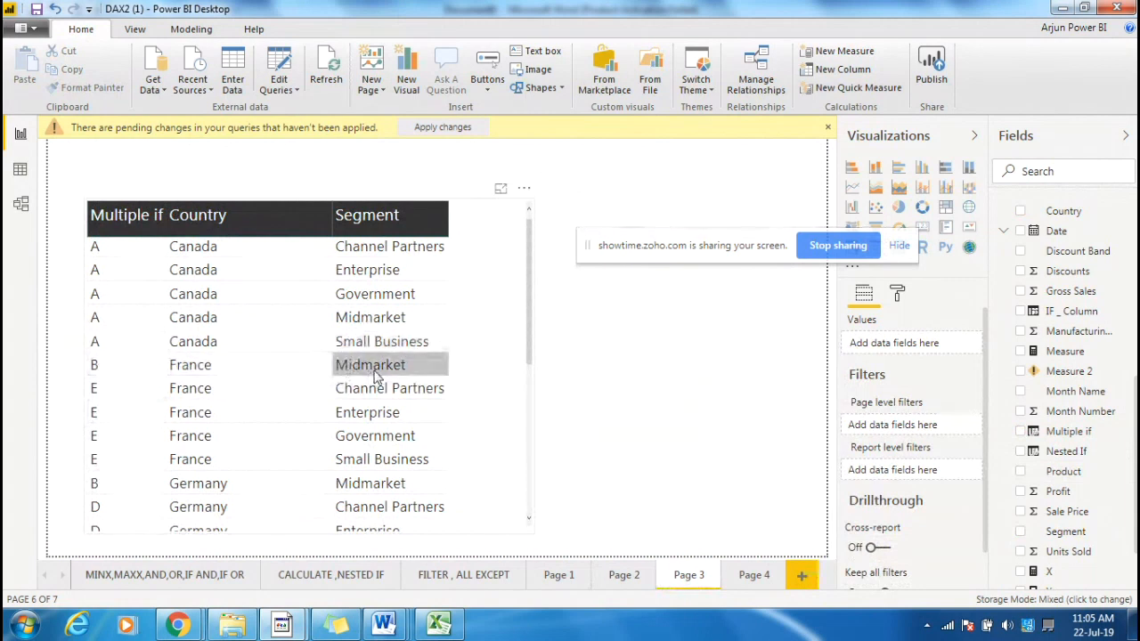
{"action": "left_click_drag", "start_coordinate": [532, 300], "coordinate": [526, 437]}
{"action": "left_click", "coordinate": [323, 336]}
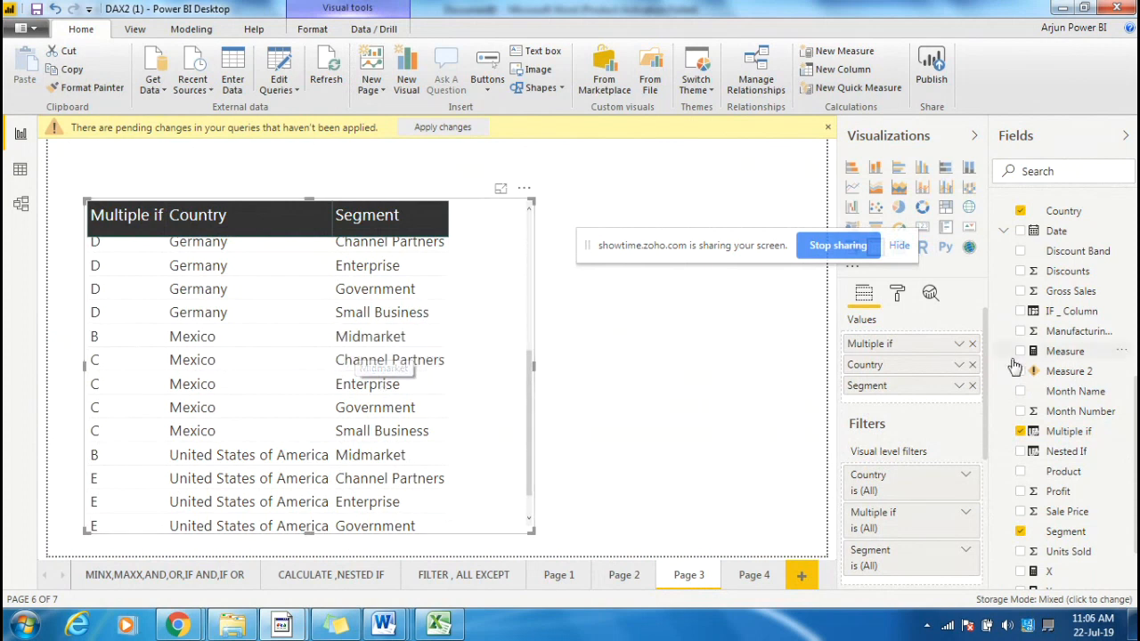
Remove the Segment field from the table visual and reposition the visual on Page 3.
{"action": "left_click", "coordinate": [971, 385]}
{"action": "left_click_drag", "start_coordinate": [419, 351], "coordinate": [435, 322]}
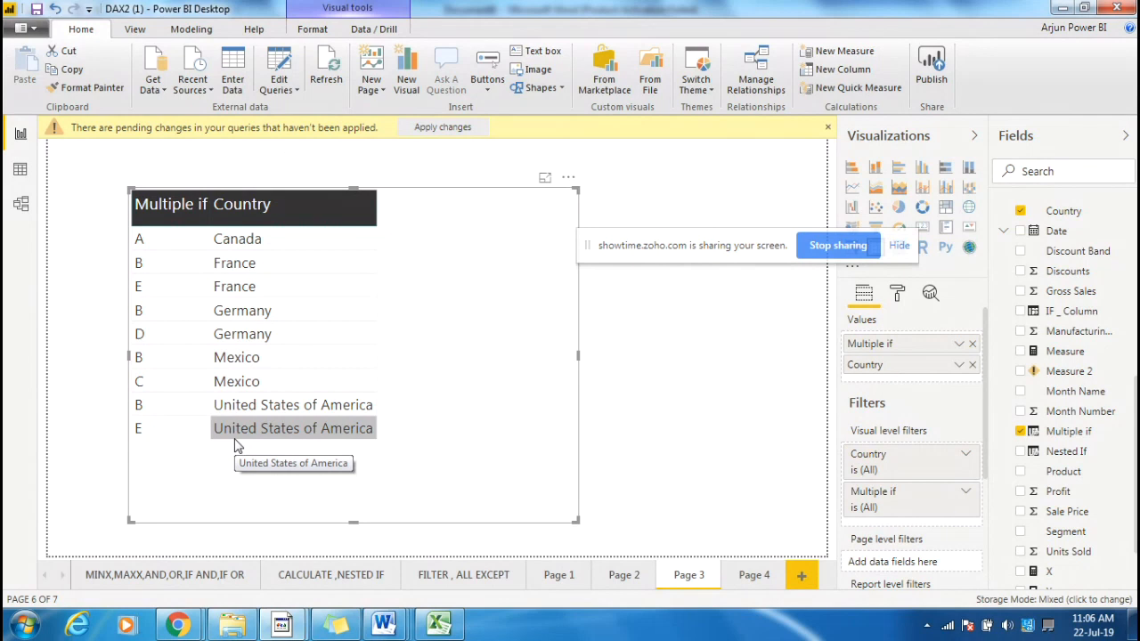
Switch to Document9 in Word and copy the whole Multiple if formula, including its "Multiple if =" heading.
{"action": "mouse_move", "coordinate": [383, 624]}
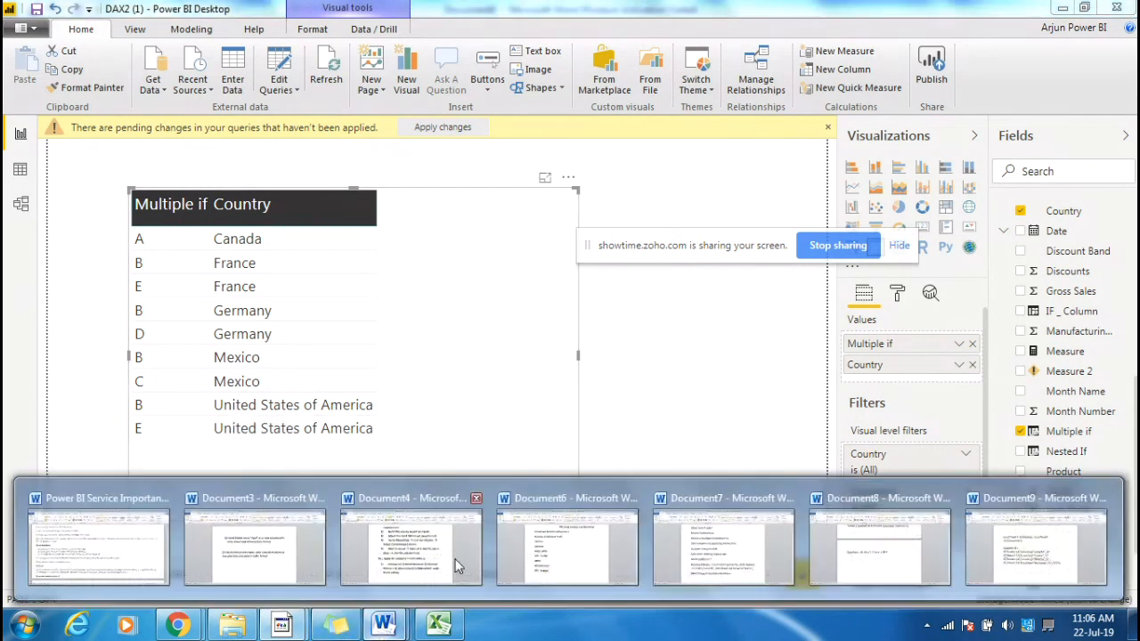
{"action": "left_click", "coordinate": [1075, 512]}
{"action": "left_click_drag", "start_coordinate": [776, 428], "coordinate": [293, 336]}
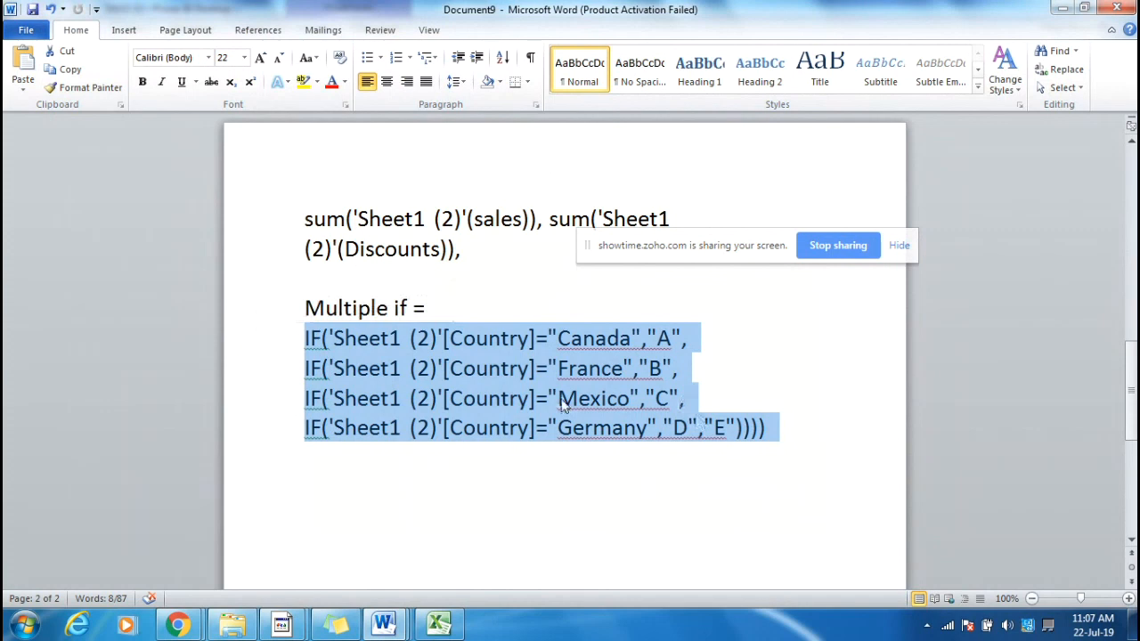
{"action": "left_click", "coordinate": [282, 316], "text": "shift"}
{"action": "key", "text": "ctrl+c"}
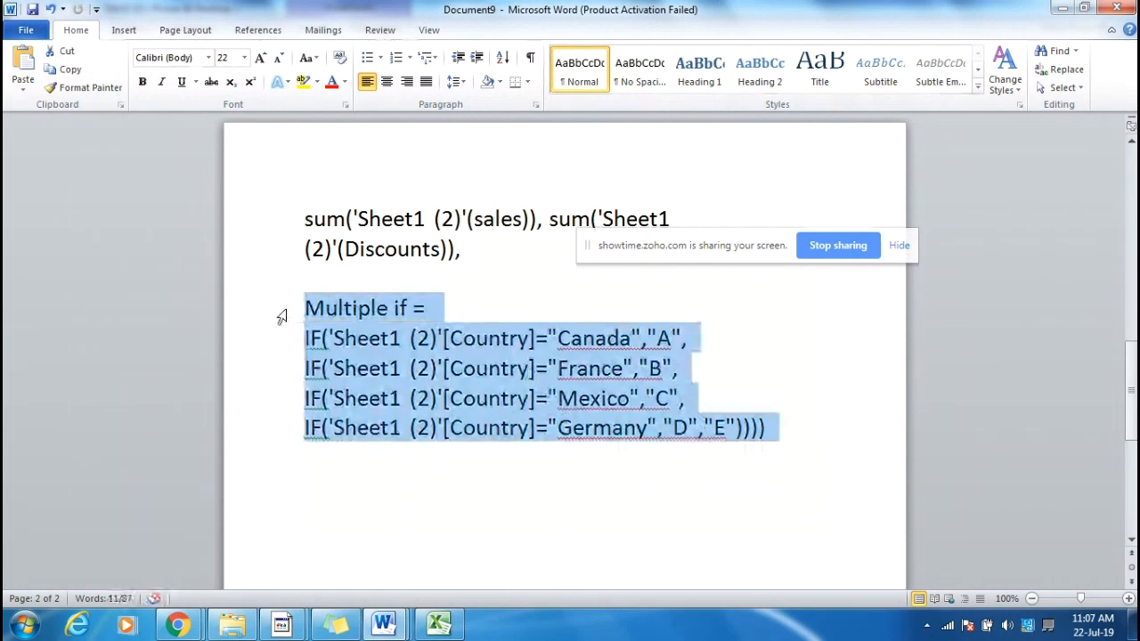
Switch to Power BI and commit the copied nested IF Country conditions as the formula of new measure Measure 3.
{"action": "key", "text": "alt+Tab"}
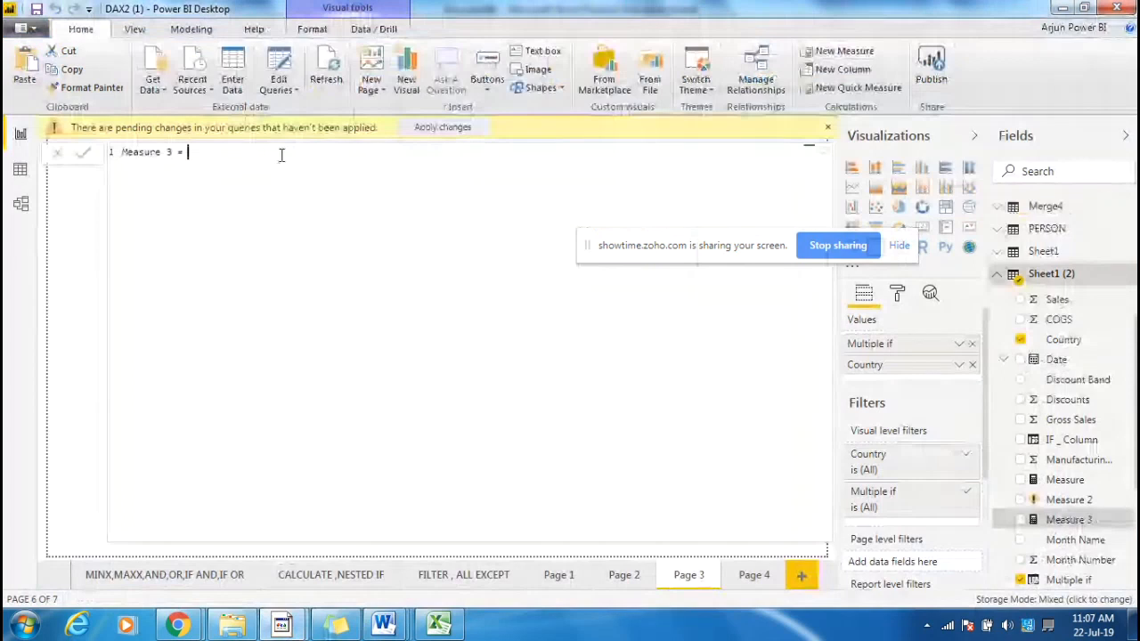
{"action": "key", "text": "ctrl+v"}
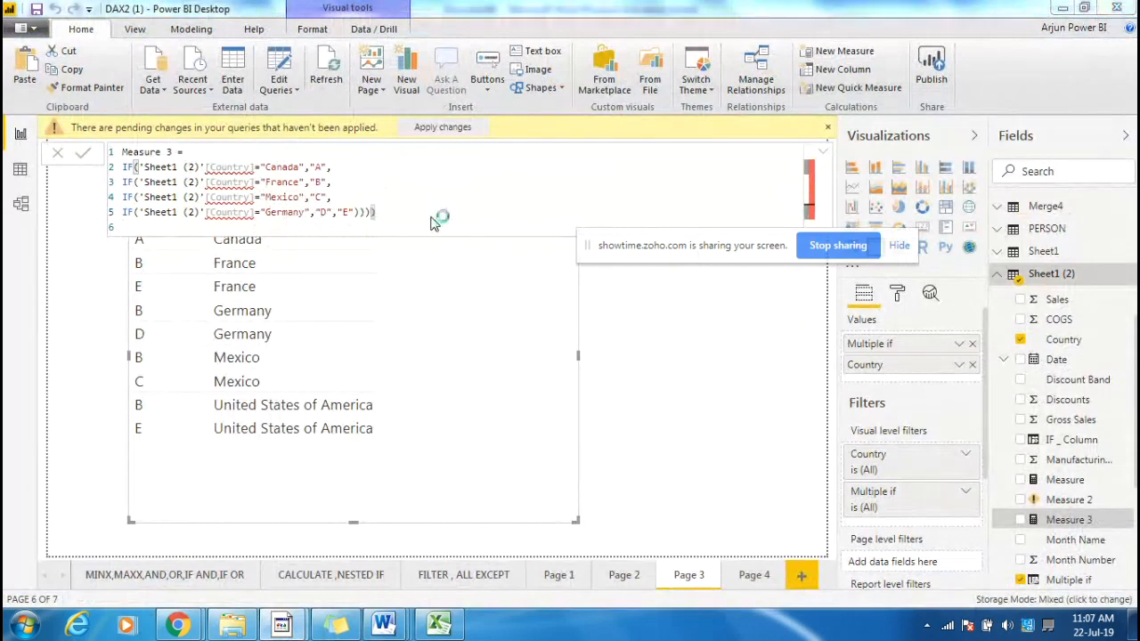
{"action": "key", "text": "Return"}
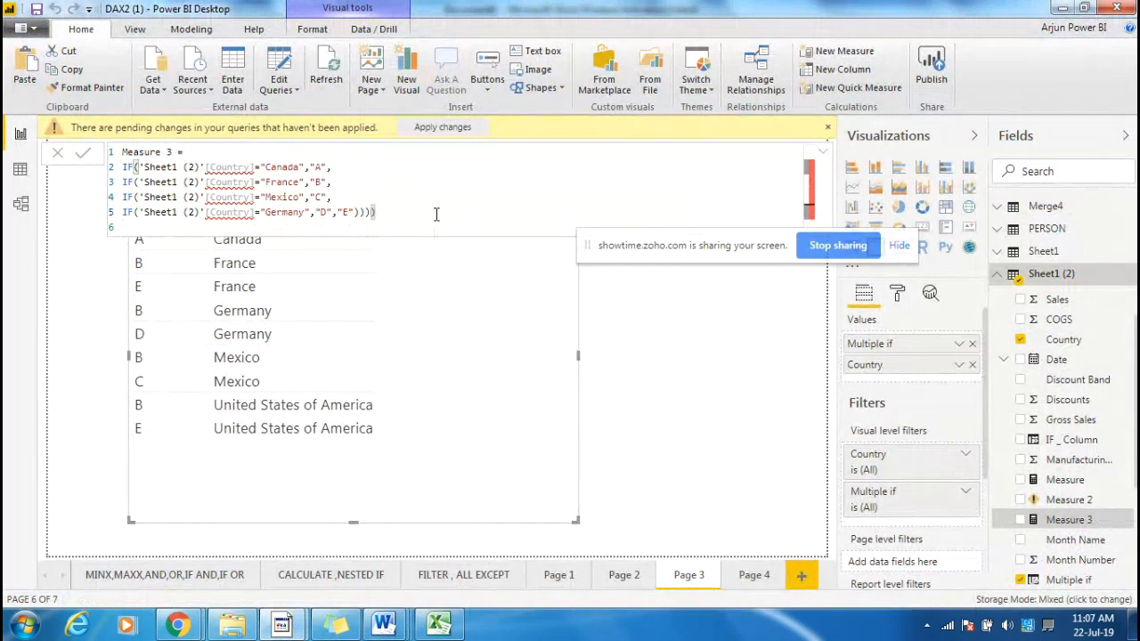
{"action": "left_click_drag", "start_coordinate": [614, 246], "coordinate": [594, 356]}
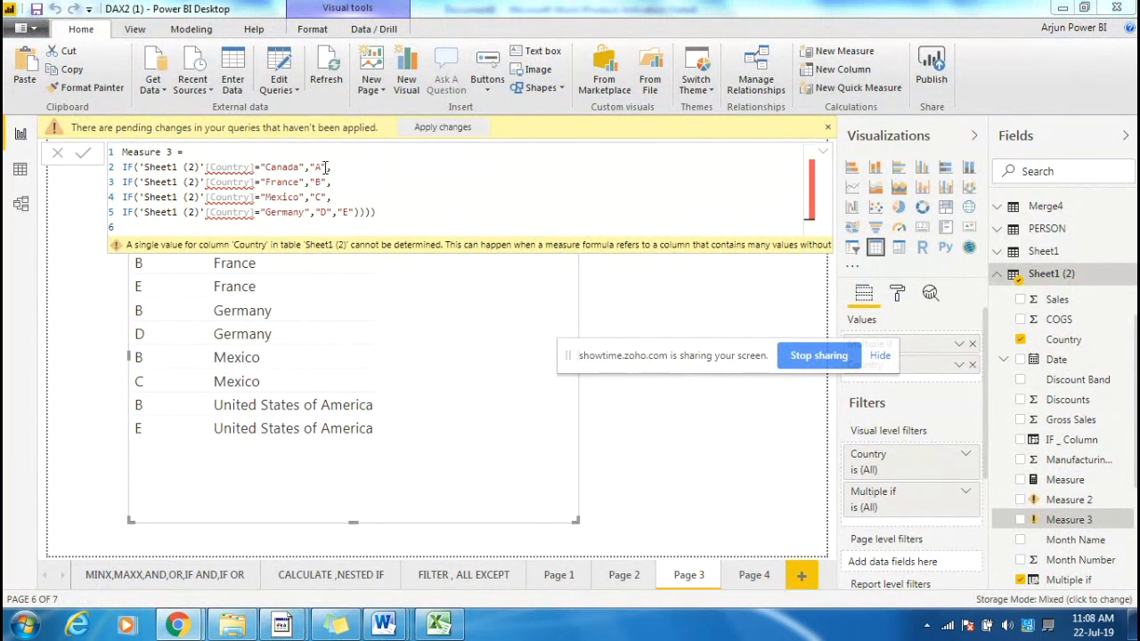
Delete the 'Sheet1 (2)'[Country] reference from the "Canada" condition of the Measure 3 formula.
{"action": "left_click_drag", "start_coordinate": [256, 168], "coordinate": [236, 169]}
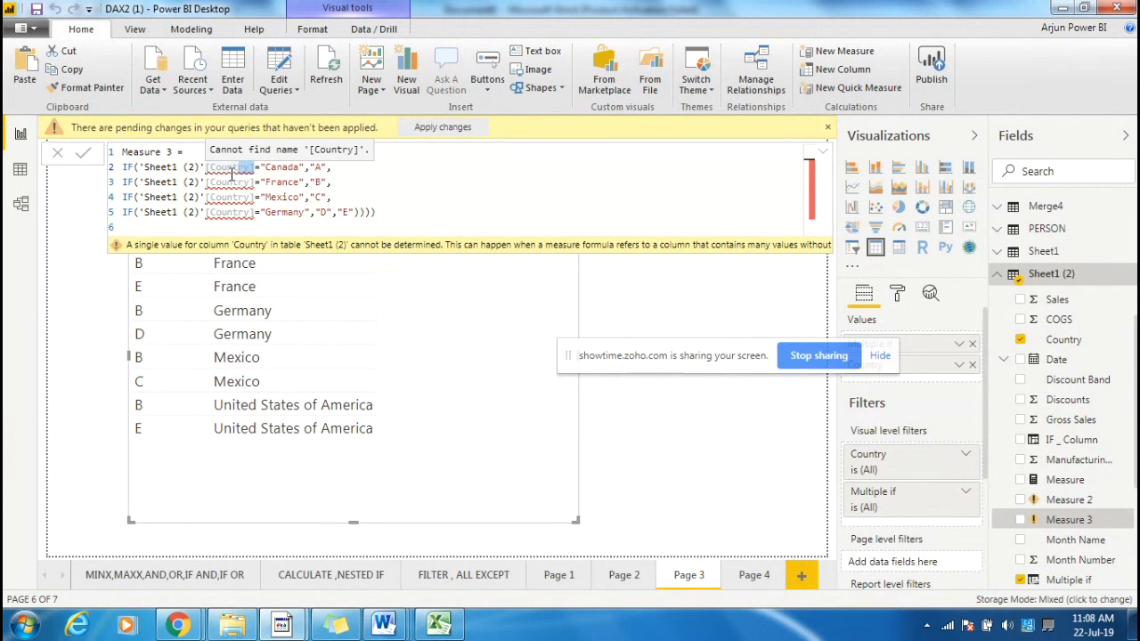
{"action": "key", "text": "BackSpace"}
{"action": "key", "text": "BackSpace"}
{"action": "key", "text": "BackSpace"}
{"action": "key", "text": "BackSpace"}
{"action": "key", "text": "BackSpace"}
{"action": "key", "text": "BackSpace"}
{"action": "key", "text": "BackSpace"}
{"action": "key", "text": "BackSpace"}
{"action": "key", "text": "BackSpace"}
{"action": "key", "text": "BackSpace"}
{"action": "key", "text": "BackSpace"}
{"action": "key", "text": "BackSpace"}
{"action": "key", "text": "BackSpace"}
{"action": "key", "text": "BackSpace"}
{"action": "key", "text": "BackSpace"}
{"action": "key", "text": "BackSpace"}
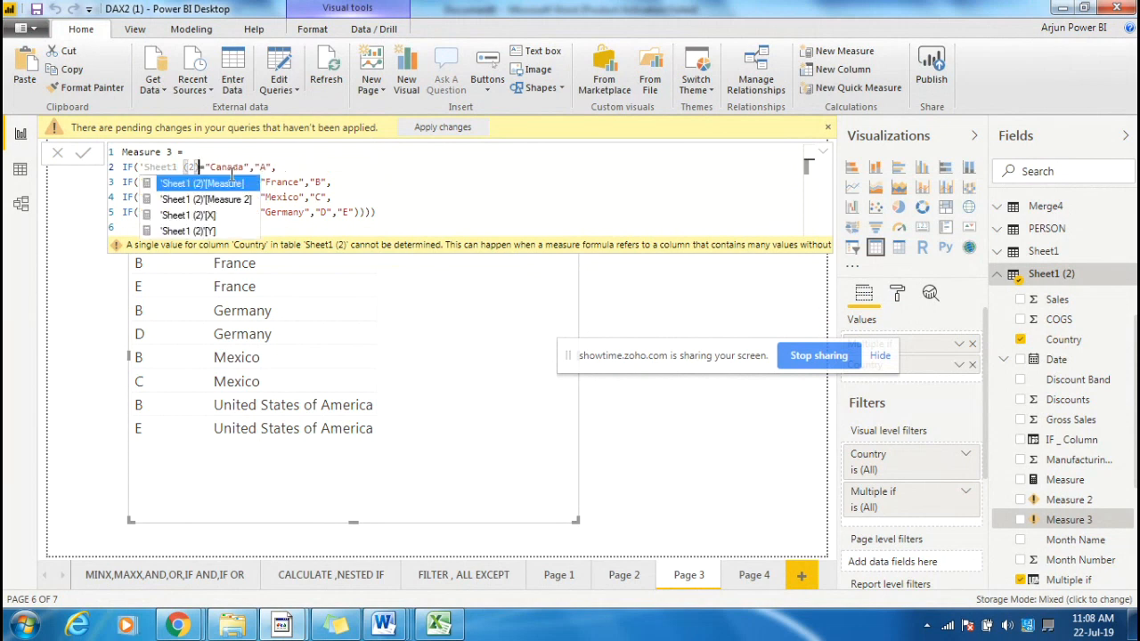
{"action": "key", "text": "BackSpace"}
{"action": "key", "text": "BackSpace"}
{"action": "key", "text": "BackSpace"}
{"action": "key", "text": "Escape"}
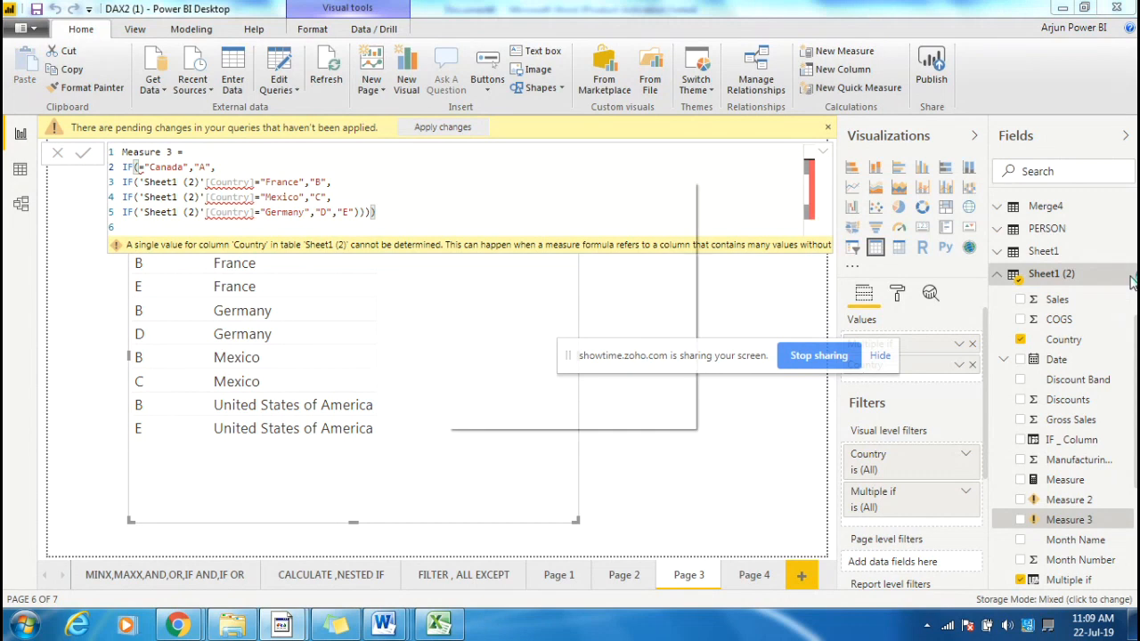
Add a calculated column to Sheet1 (2) and start its formula with IF(SUM(financials[ Sales]).
{"action": "left_click", "coordinate": [1129, 276]}
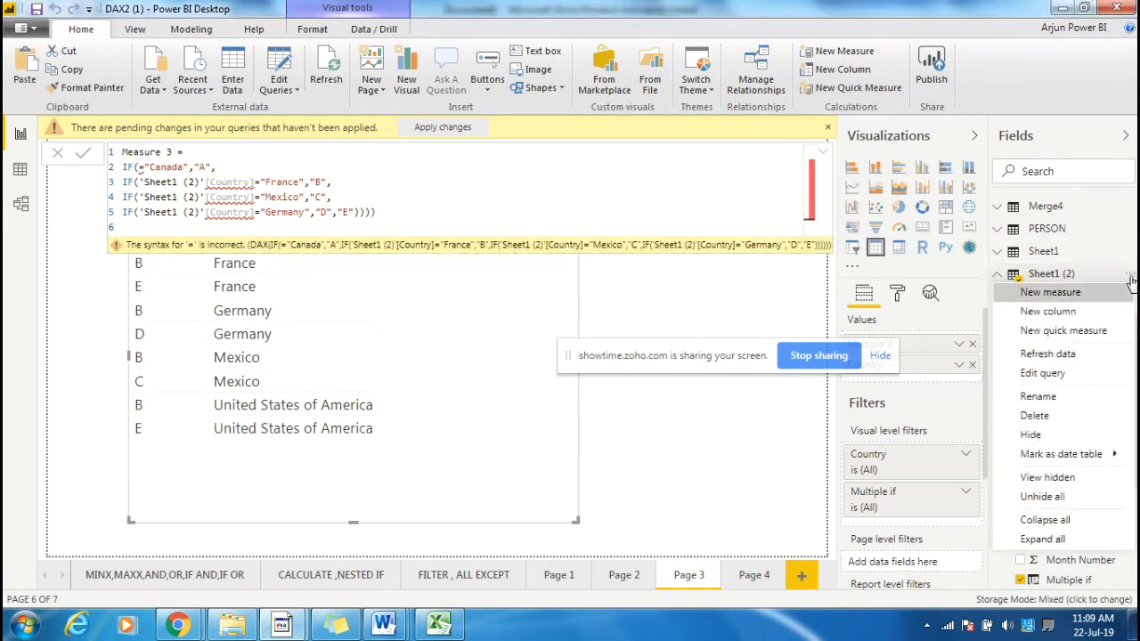
{"action": "left_click", "coordinate": [1037, 310]}
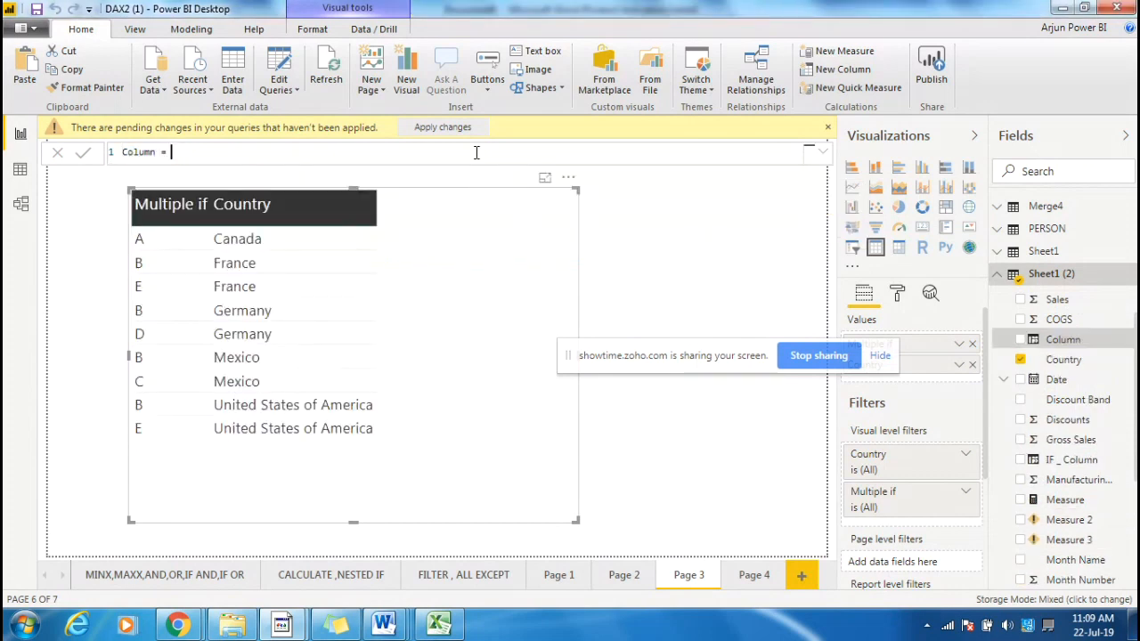
{"action": "type", "text": "if"}
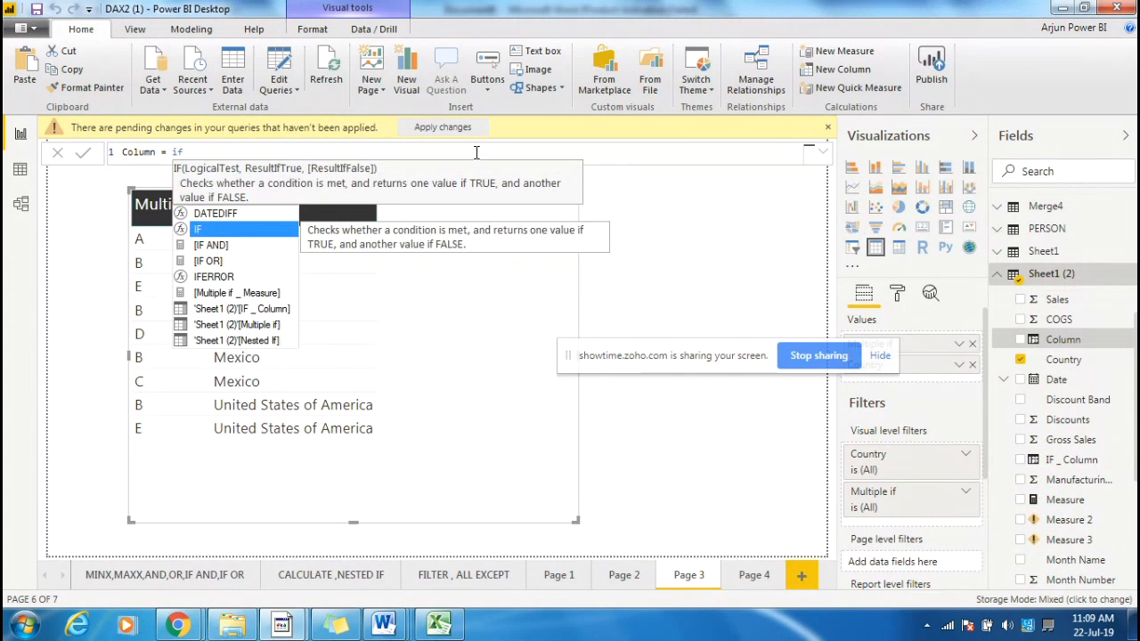
{"action": "type", "text": "(sum("}
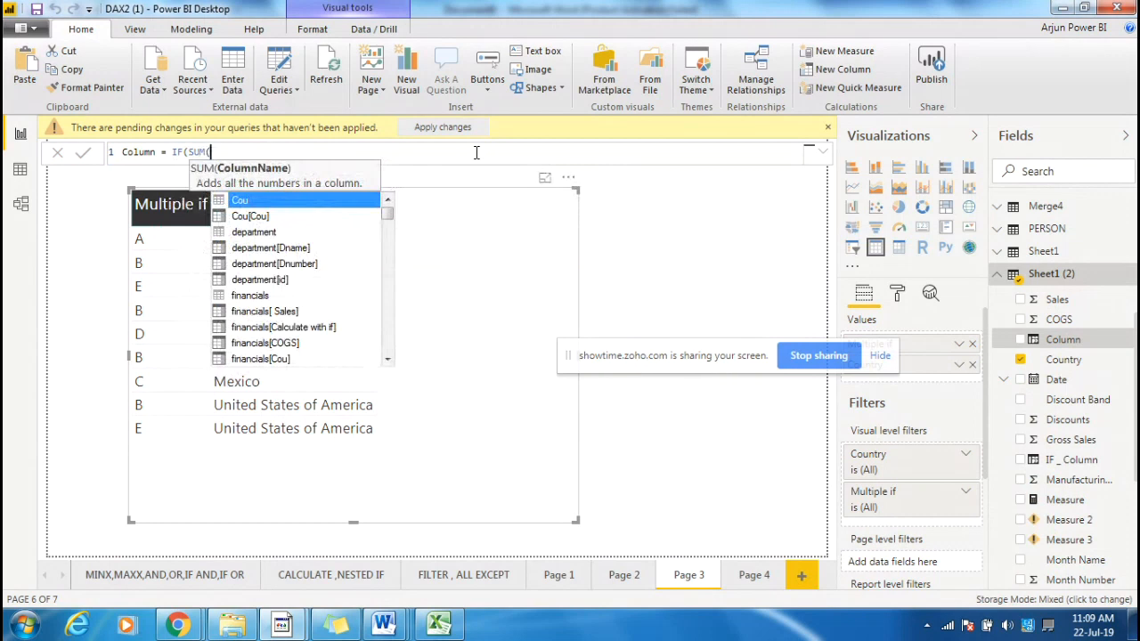
{"action": "type", "text": "fi"}
{"action": "key", "text": "Down"}
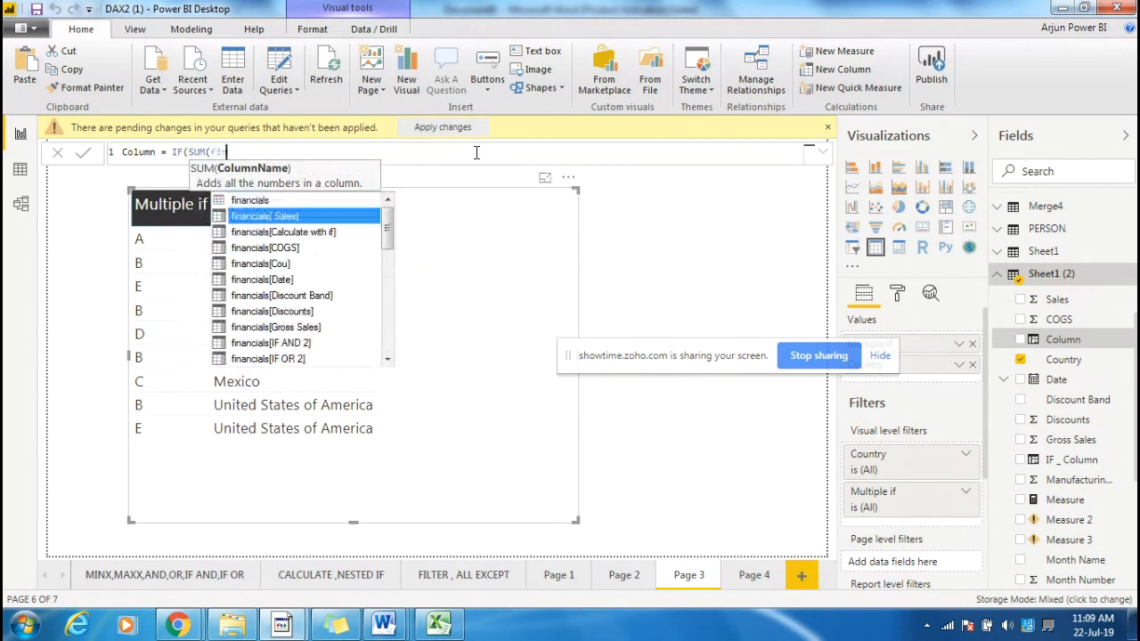
{"action": "key", "text": "Tab"}
{"action": "type", "text": ")"}
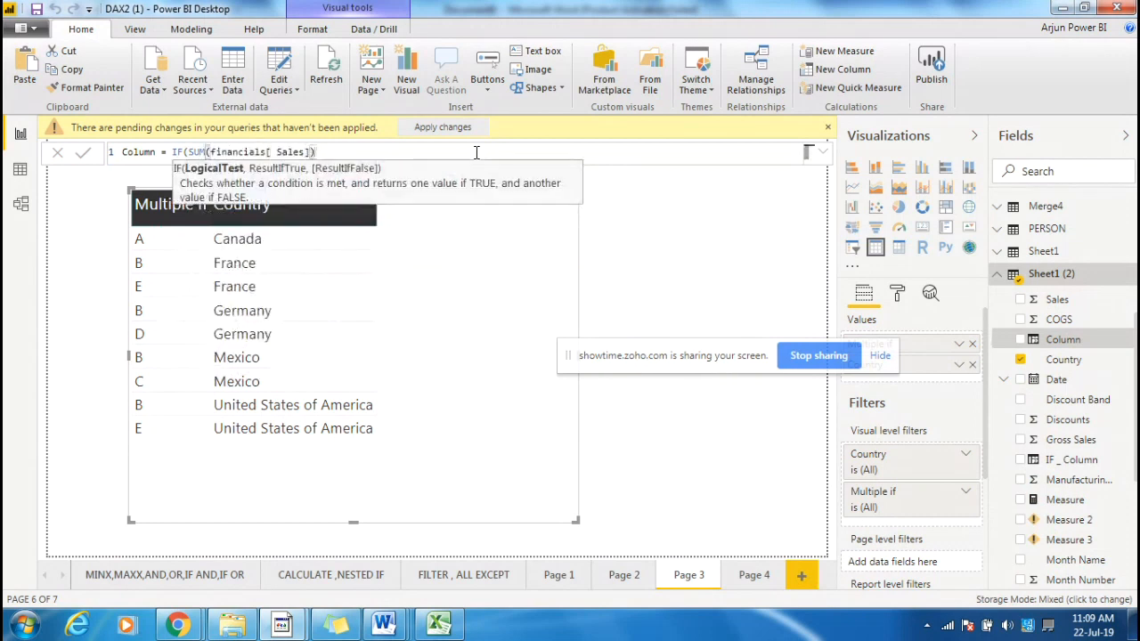
{"action": "type", "text": ">66856747475|| SUM("}
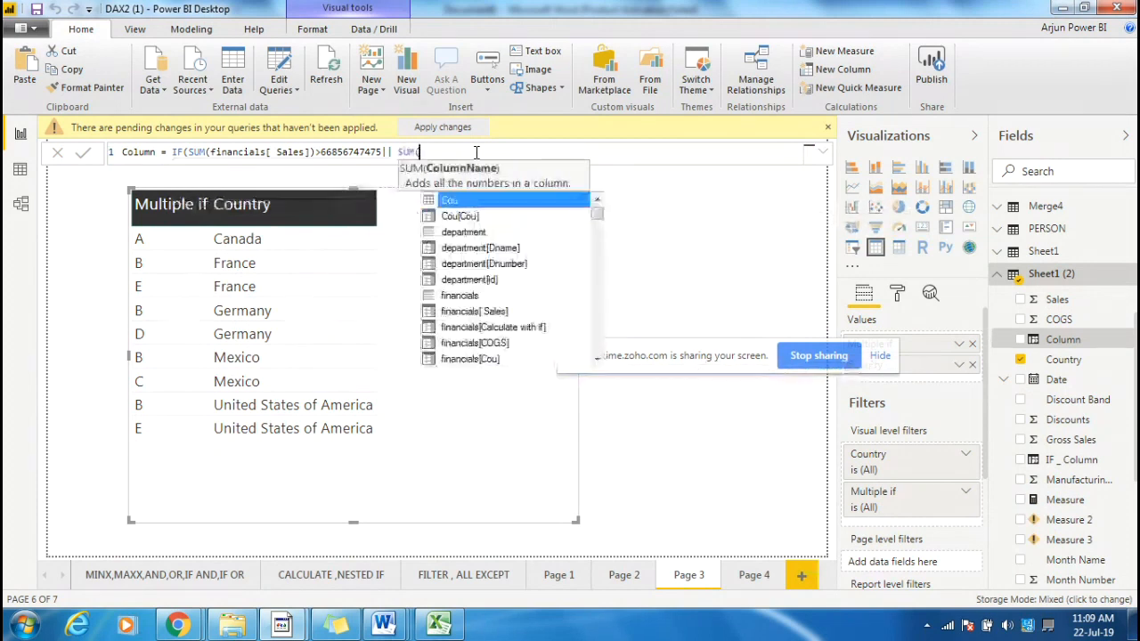
{"action": "type", "text": "financials[ Sales]"}
{"action": "key", "text": "Down"}
{"action": "key", "text": "Tab"}
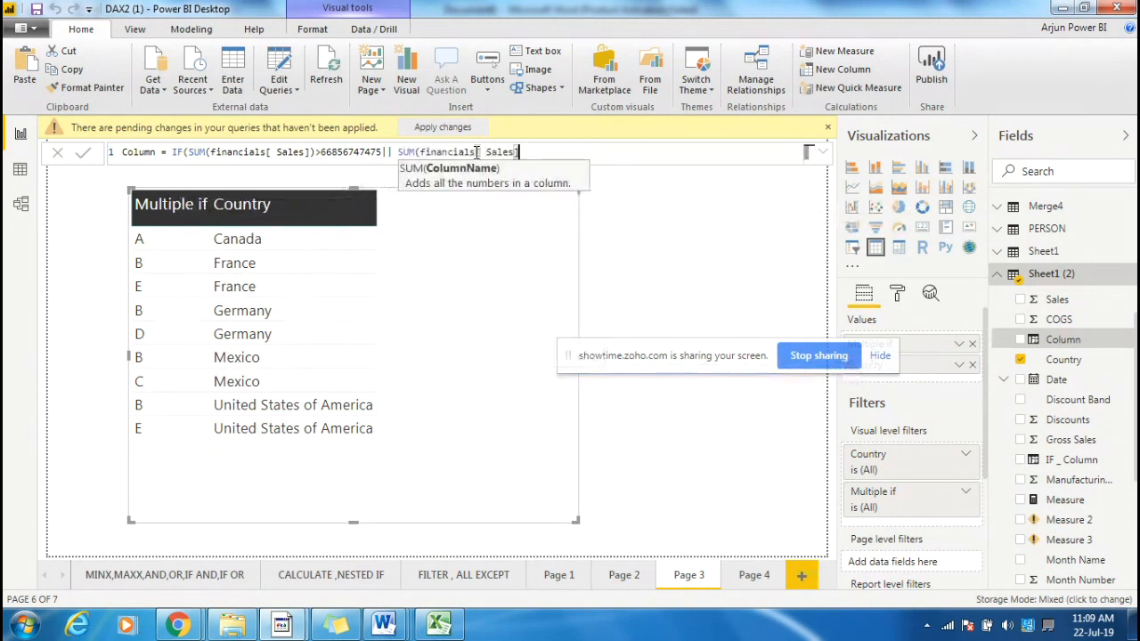
{"action": "type", "text": "<"}
{"action": "type", "text": "=khghj"}
{"action": "key", "text": "BackSpace"}
{"action": "key", "text": "BackSpace"}
{"action": "key", "text": "BackSpace"}
{"action": "key", "text": "BackSpace"}
{"action": "key", "text": "BackSpace"}
{"action": "type", "text": "5546546546546"}
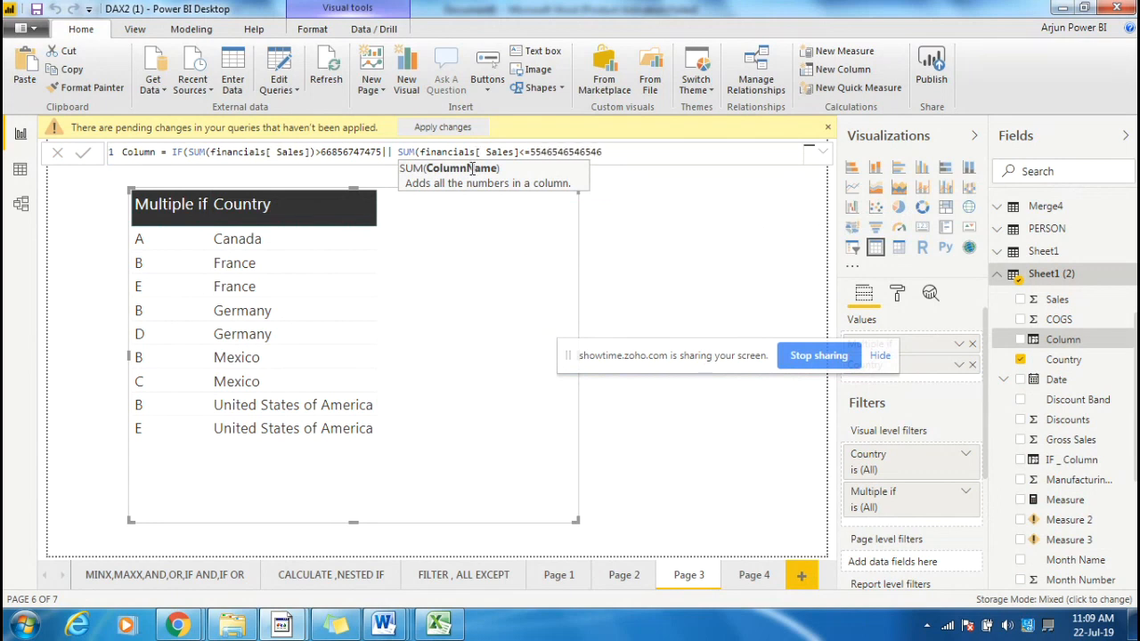
{"action": "left_click", "coordinate": [521, 152]}
{"action": "type", "text": ")"}
Finish the column's IF formula with "A" as the true result and "B" as the false result, and commit it.
{"action": "double_click", "coordinate": [619, 158]}
{"action": "left_click", "coordinate": [619, 159]}
{"action": "type", "text": ",\"\""}
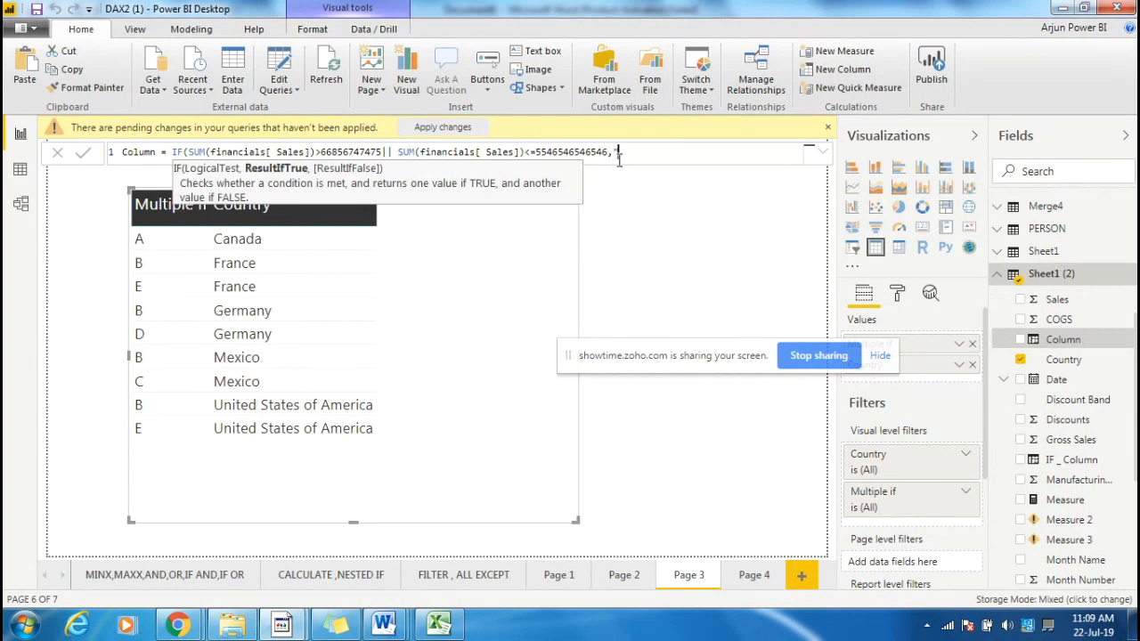
{"action": "type", "text": "A"}
{"action": "key", "text": "Right"}
{"action": "type", "text": ",\"B\""}
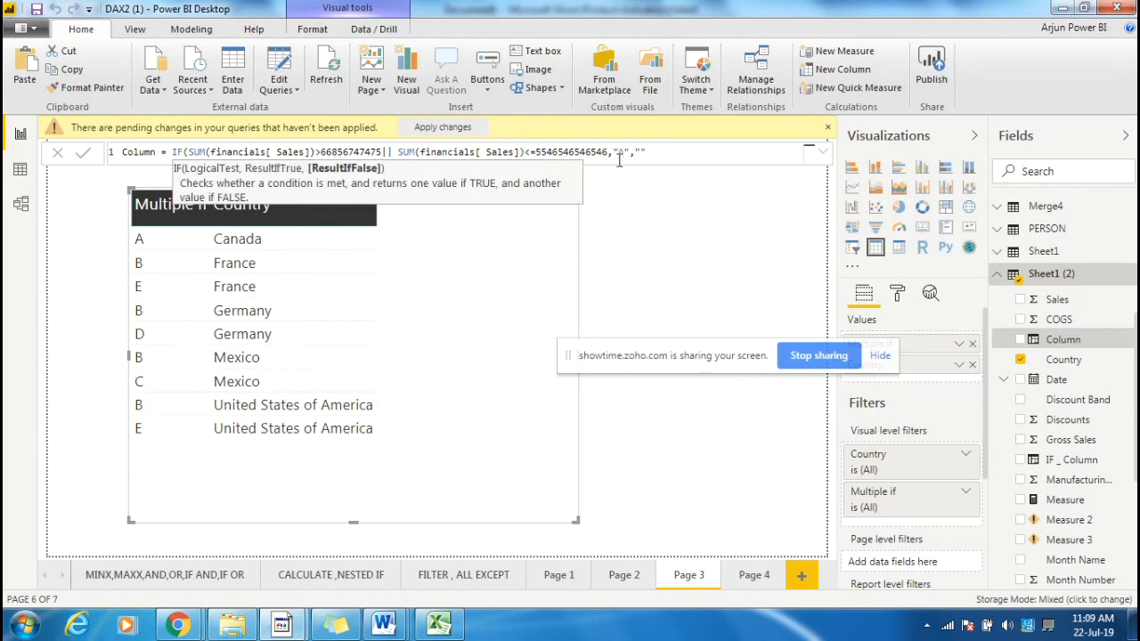
{"action": "key", "text": "Right"}
{"action": "type", "text": ")"}
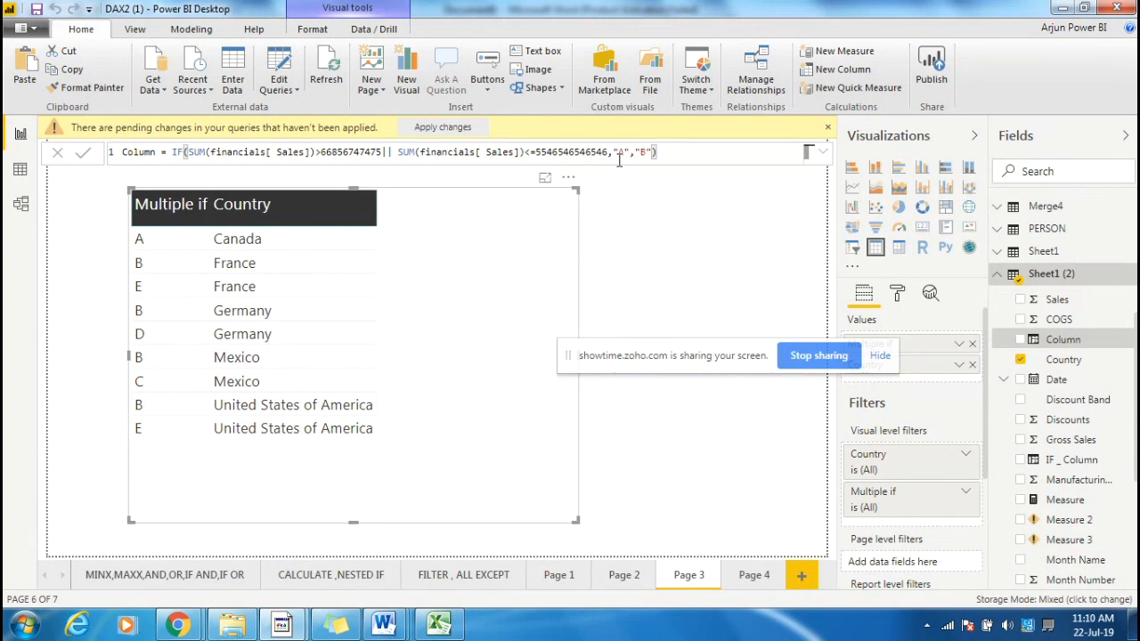
{"action": "key", "text": "Return"}
Move and narrow the Multiple if table visual, and place a duplicate of it beside the original.
{"action": "left_click_drag", "start_coordinate": [445, 265], "coordinate": [393, 265]}
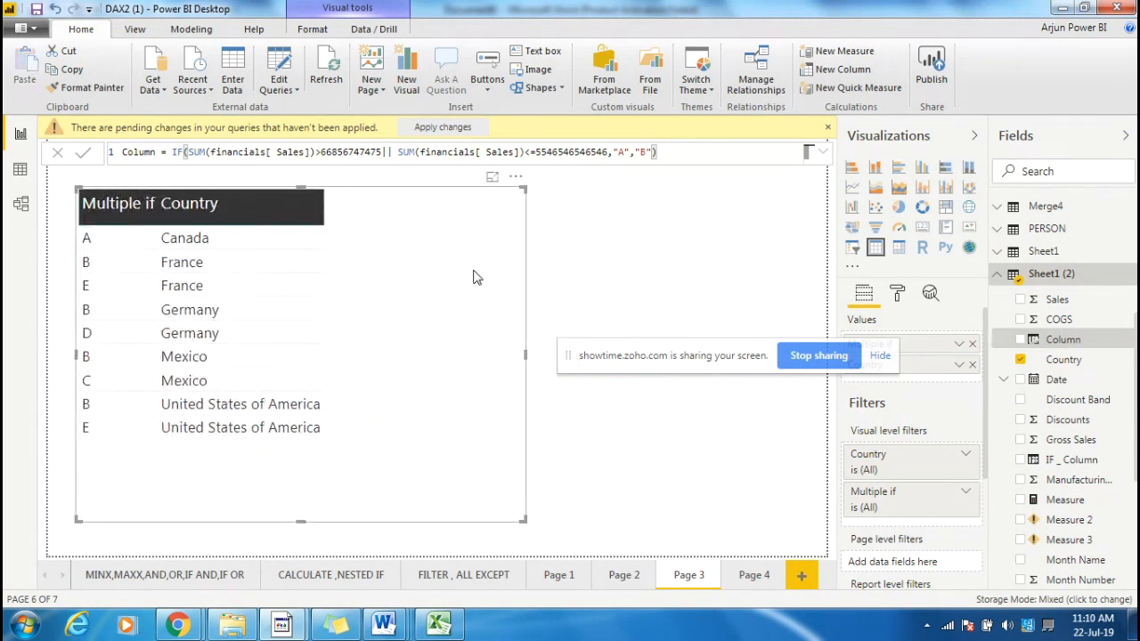
{"action": "left_click_drag", "start_coordinate": [525, 357], "coordinate": [400, 354]}
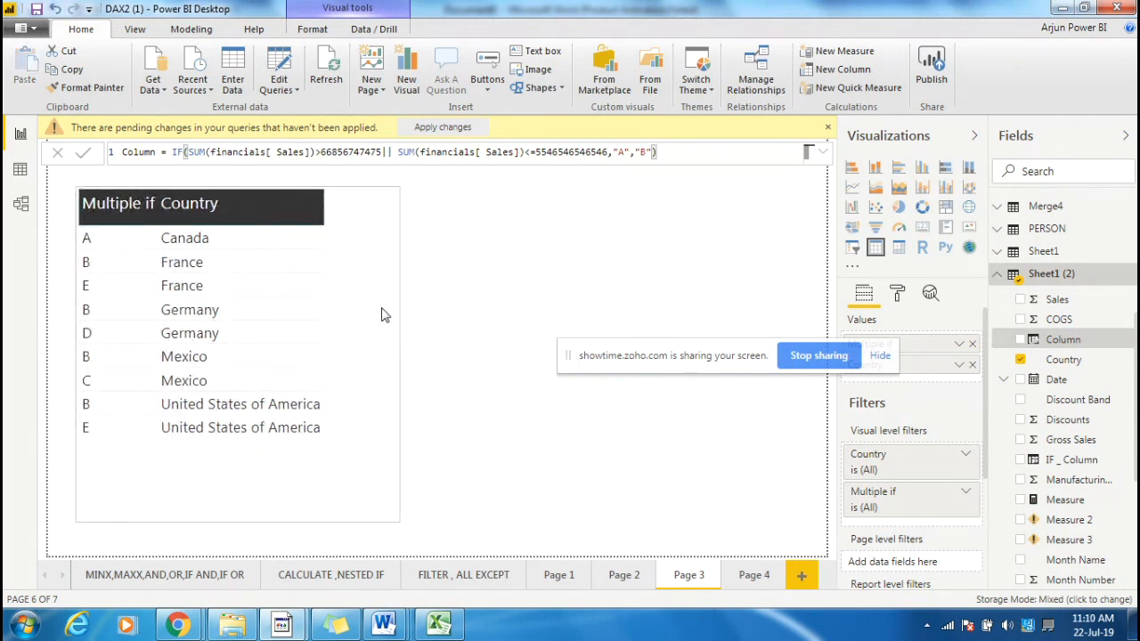
{"action": "left_click", "coordinate": [312, 304]}
{"action": "left_click_drag", "start_coordinate": [313, 301], "coordinate": [621, 296]}
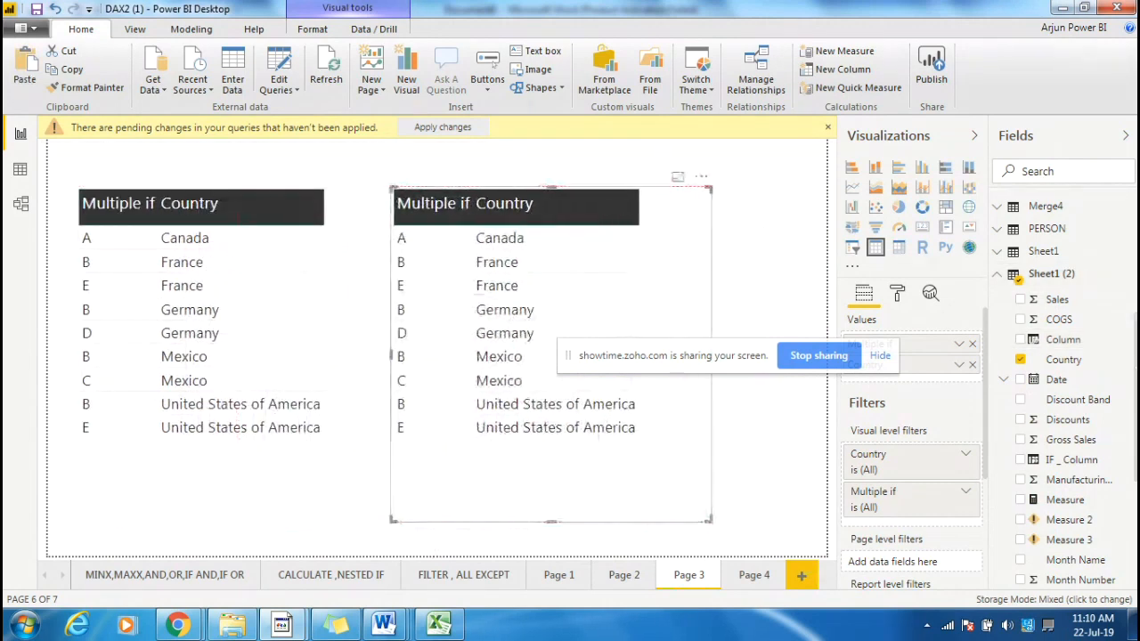
Find the new calculated column in Sheet1 (2) and display its formula.
{"action": "scroll", "coordinate": [1064, 391], "scroll_direction": "down", "scroll_amount": 8}
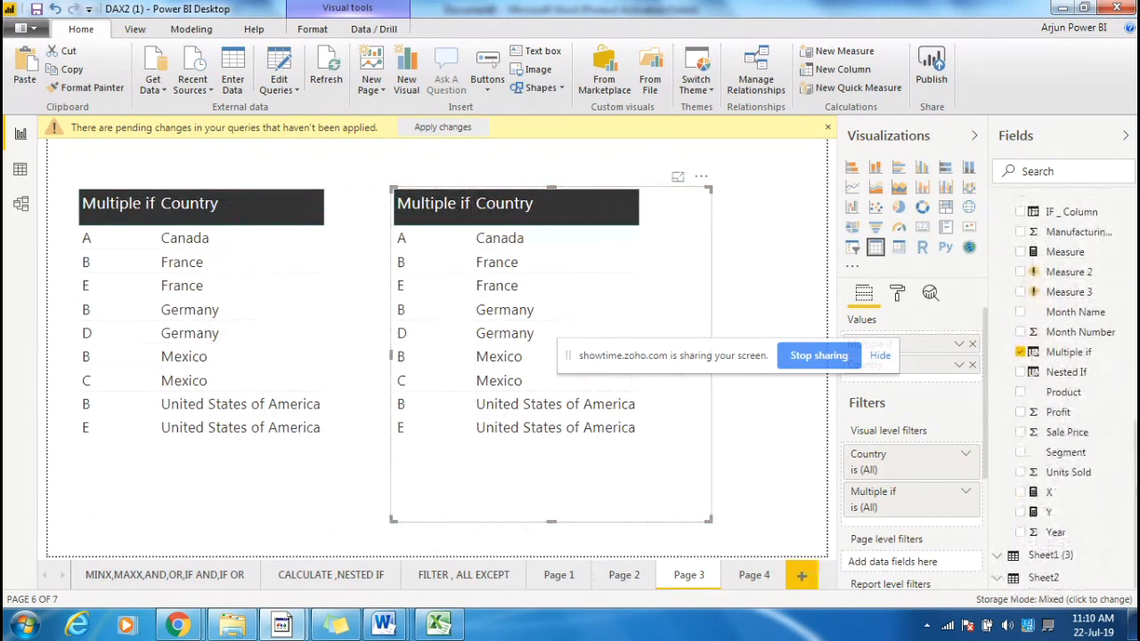
{"action": "scroll", "coordinate": [1063, 311], "scroll_direction": "up", "scroll_amount": 3}
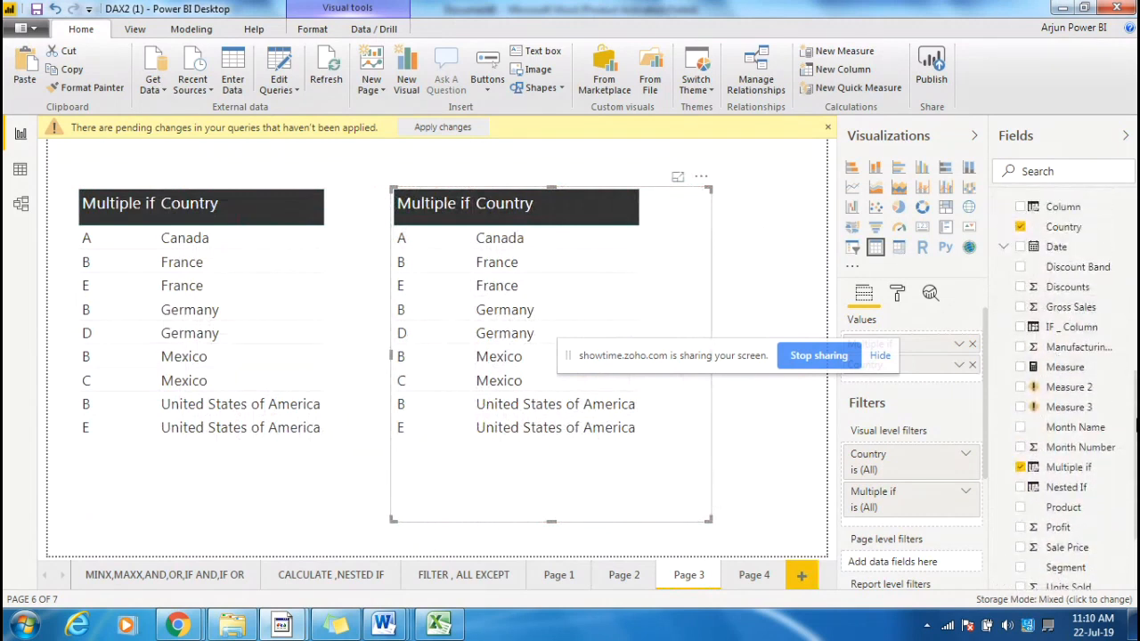
{"action": "scroll", "coordinate": [1069, 348], "scroll_direction": "up", "scroll_amount": 3}
{"action": "left_click", "coordinate": [1073, 339]}
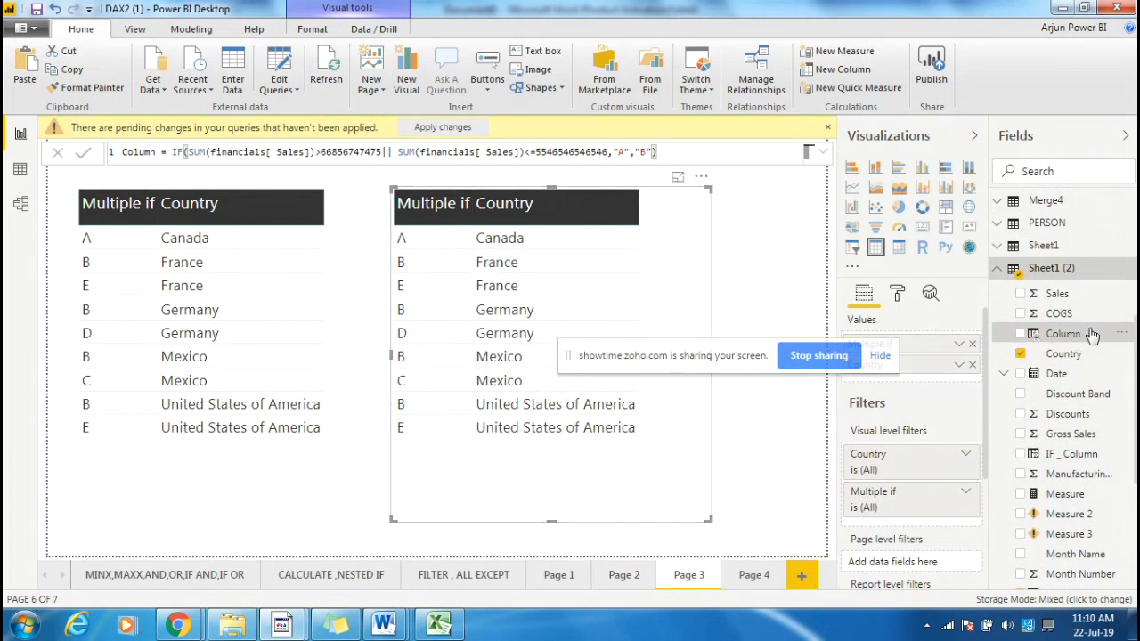
In the duplicated table, add the Column field, remove Multiple if, and add Sales beside Country.
{"action": "left_click_drag", "start_coordinate": [1081, 340], "coordinate": [925, 369]}
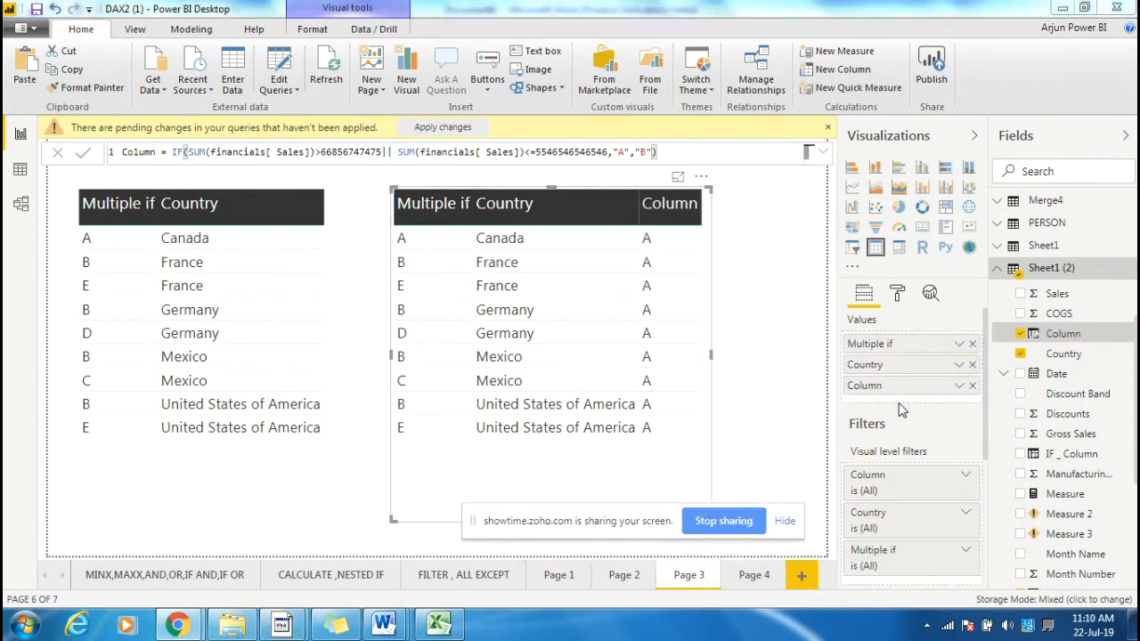
{"action": "left_click", "coordinate": [972, 343]}
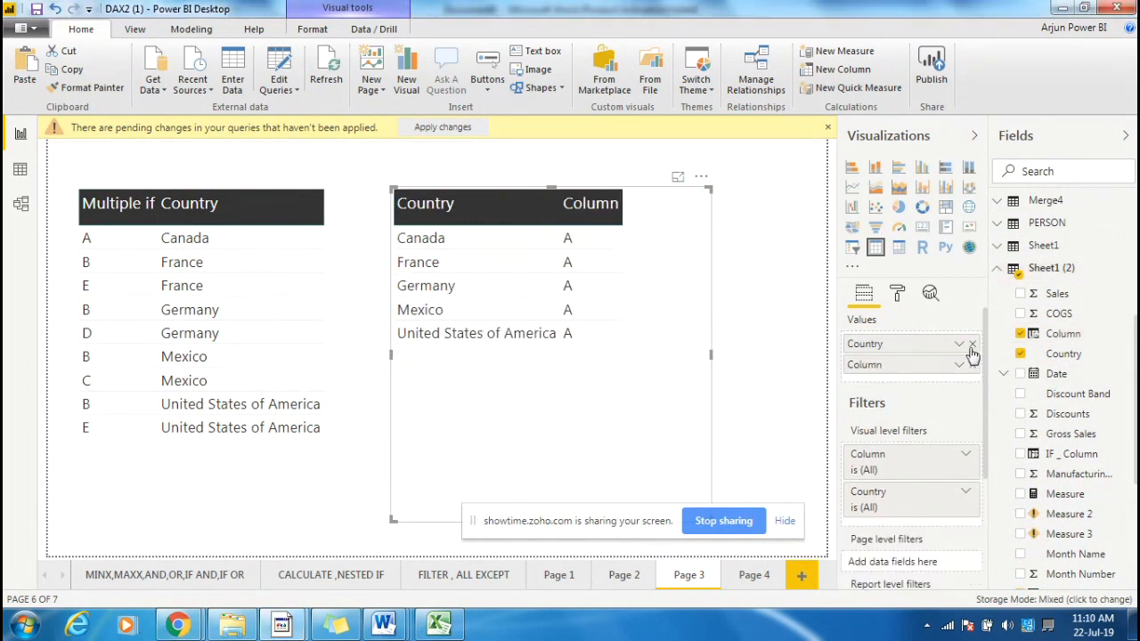
{"action": "left_click_drag", "start_coordinate": [649, 300], "coordinate": [674, 306]}
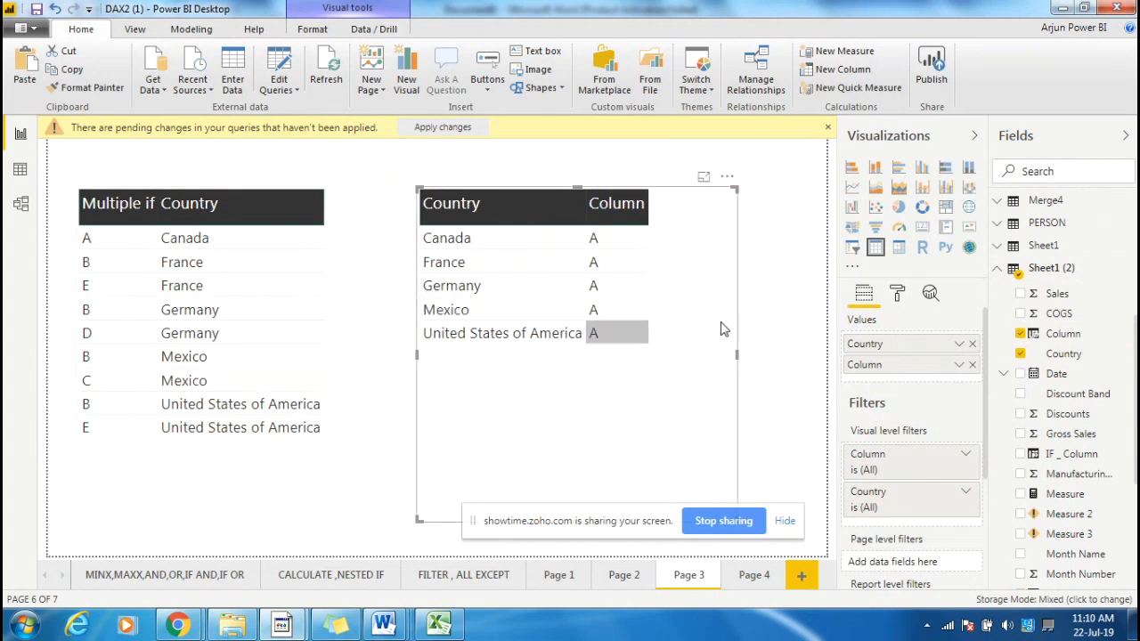
{"action": "left_click_drag", "start_coordinate": [1056, 294], "coordinate": [899, 374]}
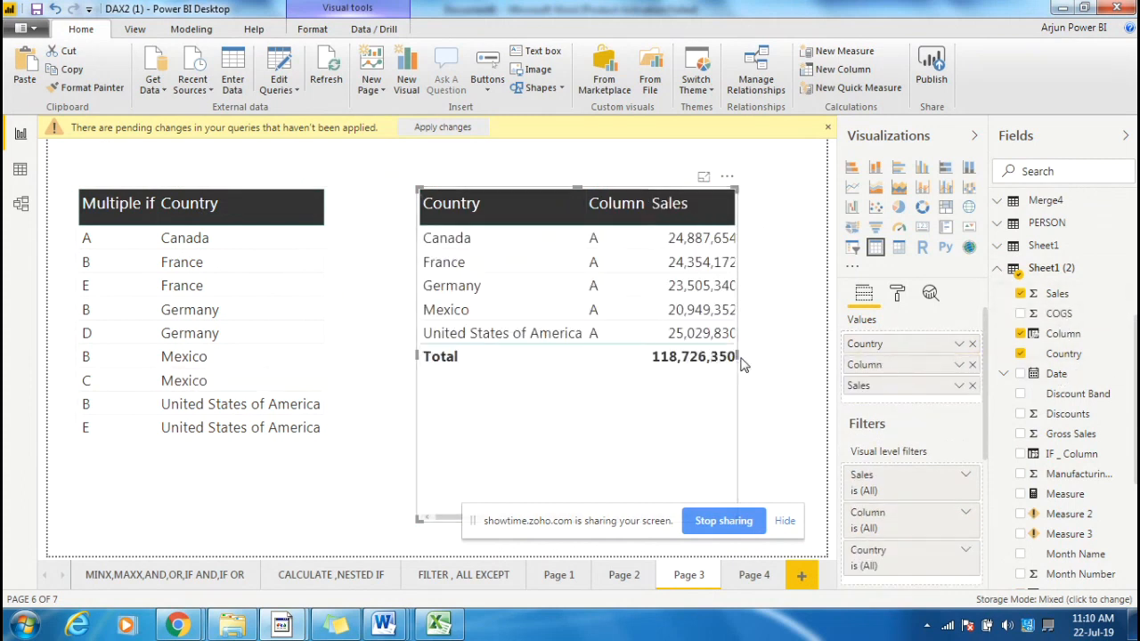
Widen the duplicated table to fit the Sales figures, shorten its height, and reposition it beside the original.
{"action": "left_click_drag", "start_coordinate": [738, 354], "coordinate": [782, 356]}
{"action": "left_click", "coordinate": [786, 358]}
{"action": "left_click_drag", "start_coordinate": [596, 410], "coordinate": [572, 401]}
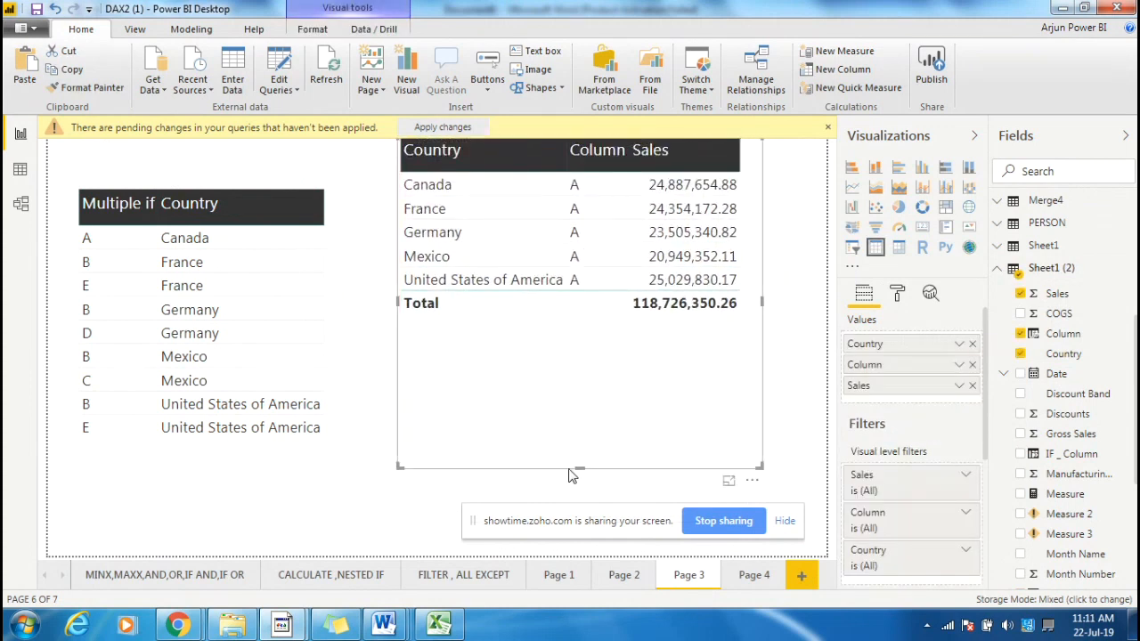
{"action": "left_click_drag", "start_coordinate": [581, 465], "coordinate": [605, 342]}
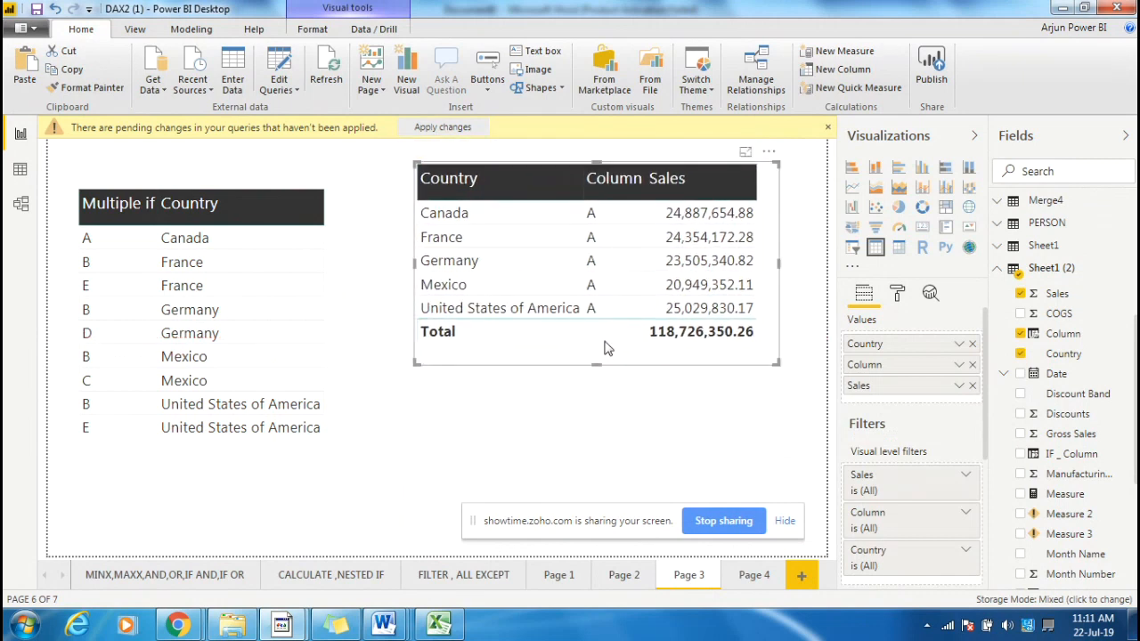
Create a new measure in Sheet1 (2) from a copy of the calculated column's whole IF expression.
{"action": "left_click", "coordinate": [1051, 338]}
{"action": "left_click_drag", "start_coordinate": [661, 152], "coordinate": [172, 152]}
{"action": "key", "text": "ctrl+c"}
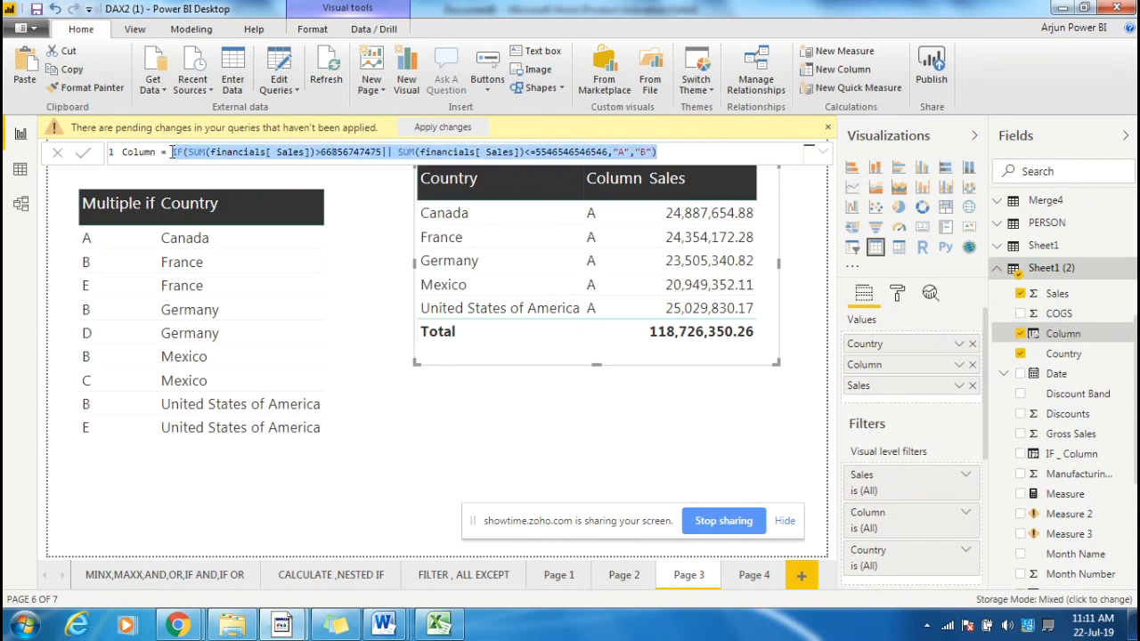
{"action": "left_click", "coordinate": [1127, 269]}
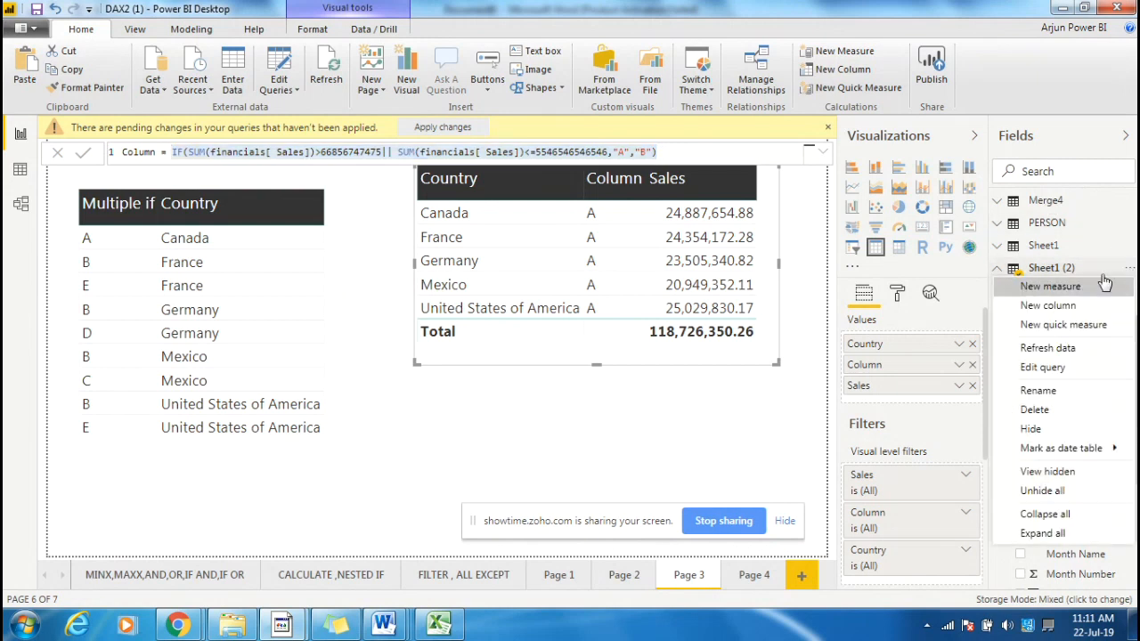
{"action": "left_click", "coordinate": [1087, 285]}
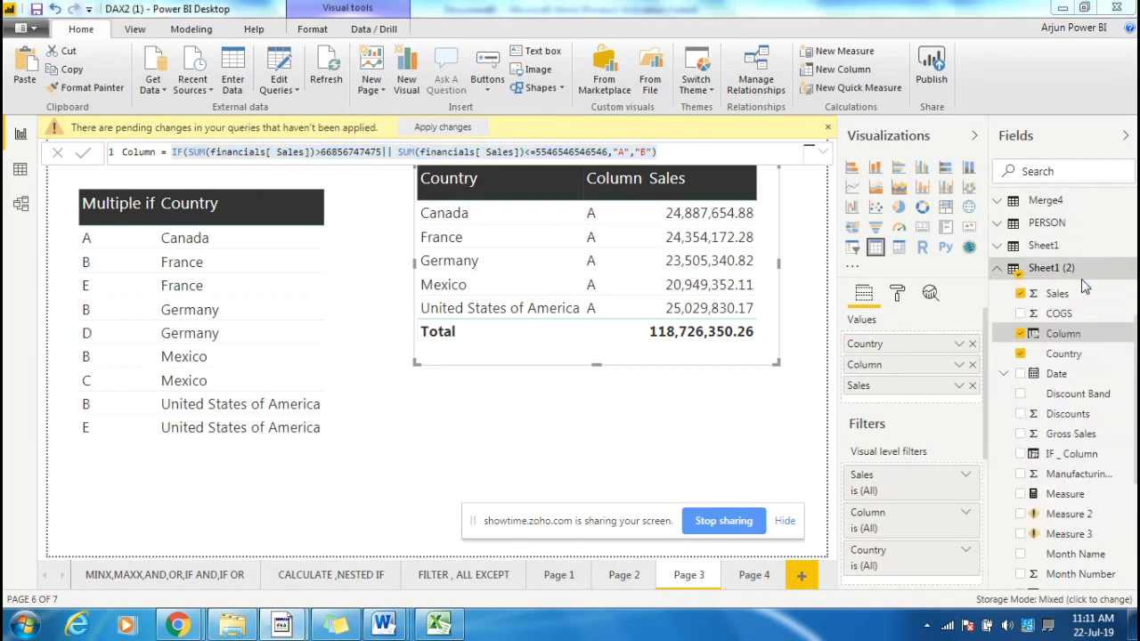
{"action": "left_click", "coordinate": [365, 154]}
{"action": "key", "text": "ctrl+v"}
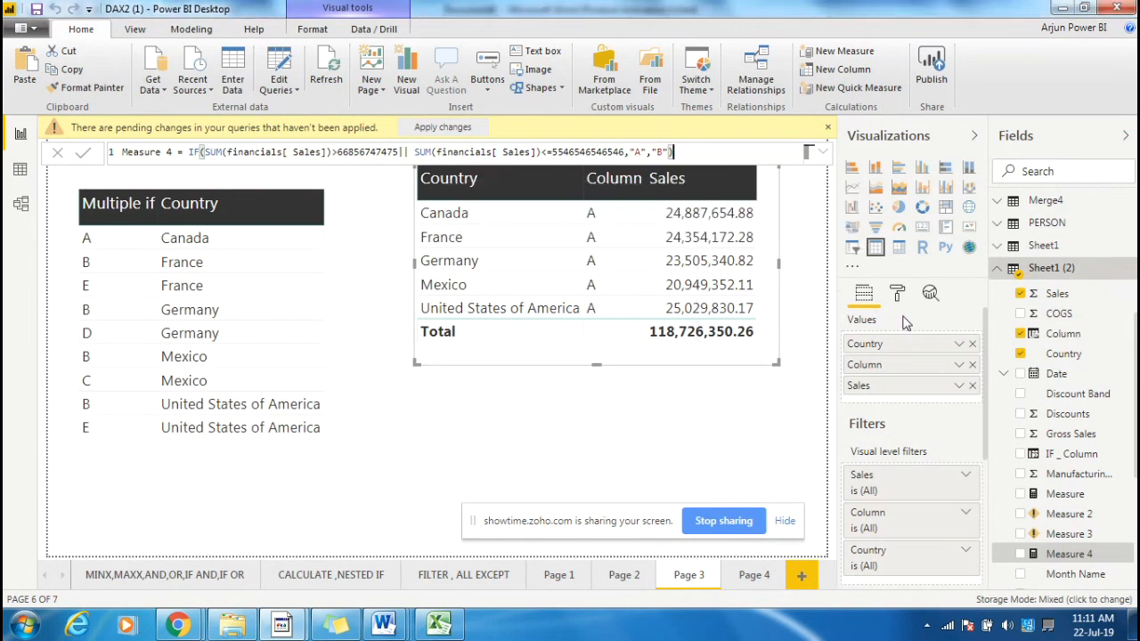
Add Measure 4 to the Country and Sales table, then widen and reposition the visual to fit it.
{"action": "left_click_drag", "start_coordinate": [593, 346], "coordinate": [576, 363]}
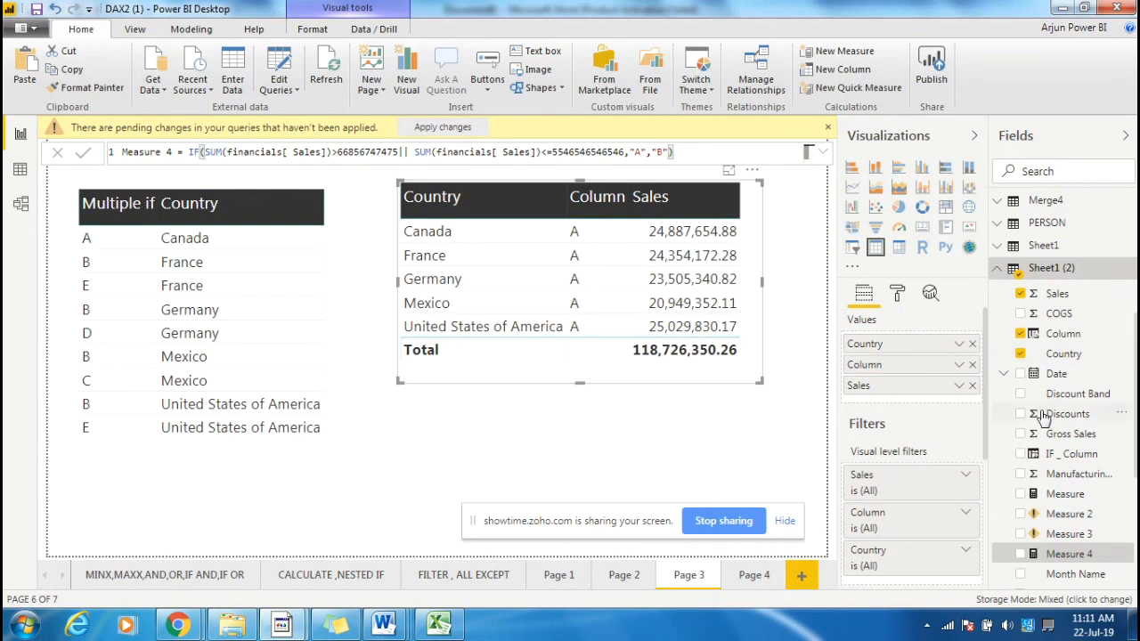
{"action": "left_click_drag", "start_coordinate": [1086, 557], "coordinate": [914, 396]}
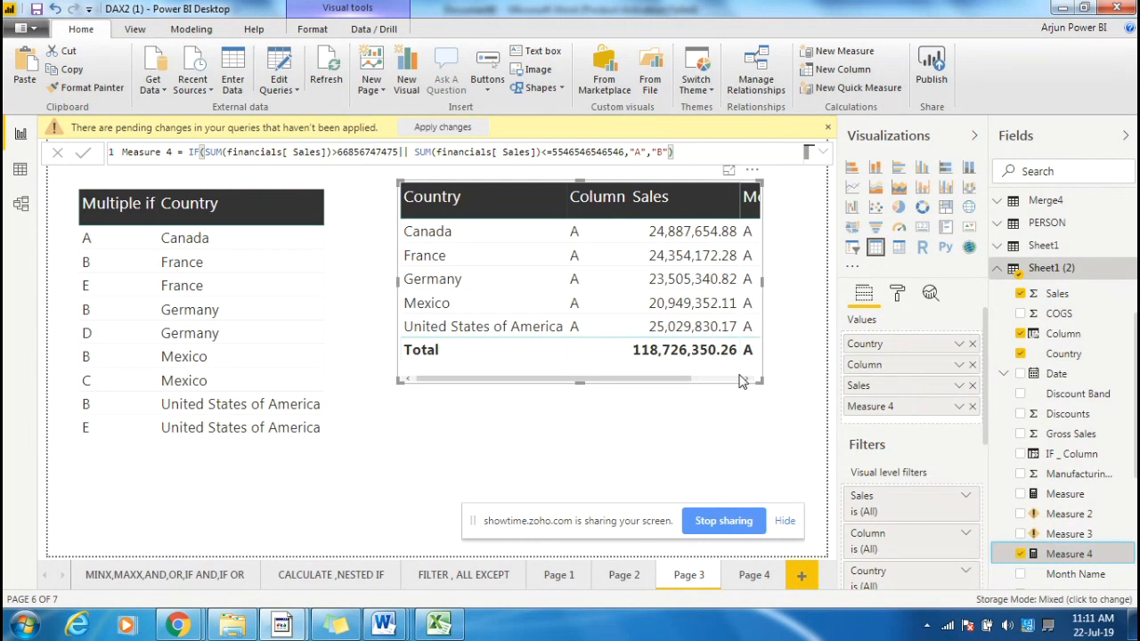
{"action": "left_click_drag", "start_coordinate": [743, 382], "coordinate": [830, 396]}
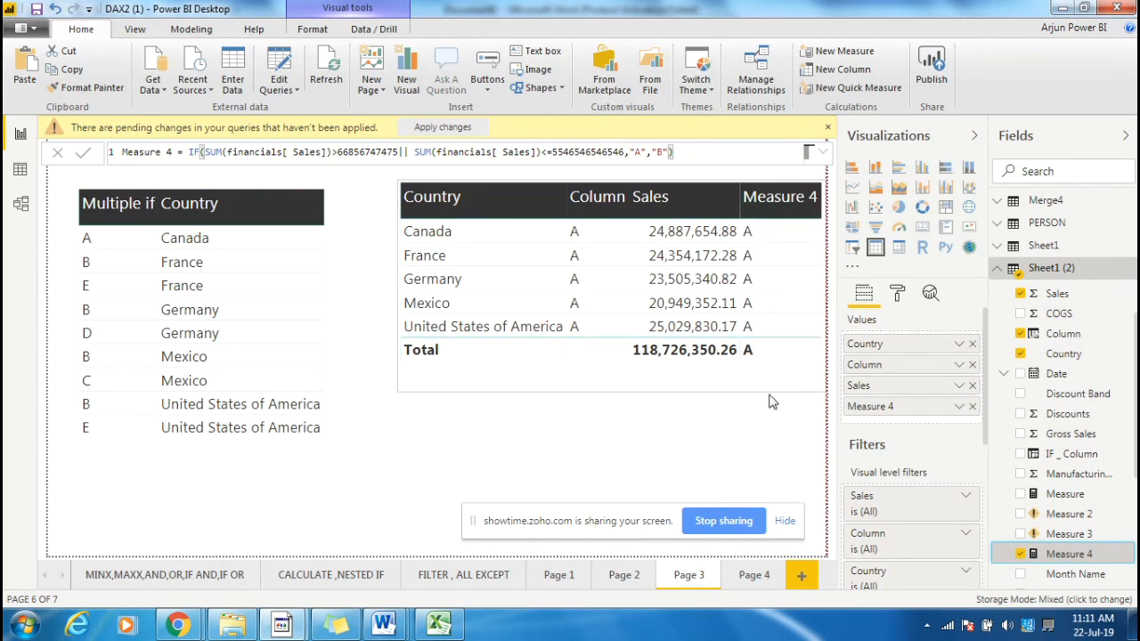
{"action": "left_click", "coordinate": [768, 395]}
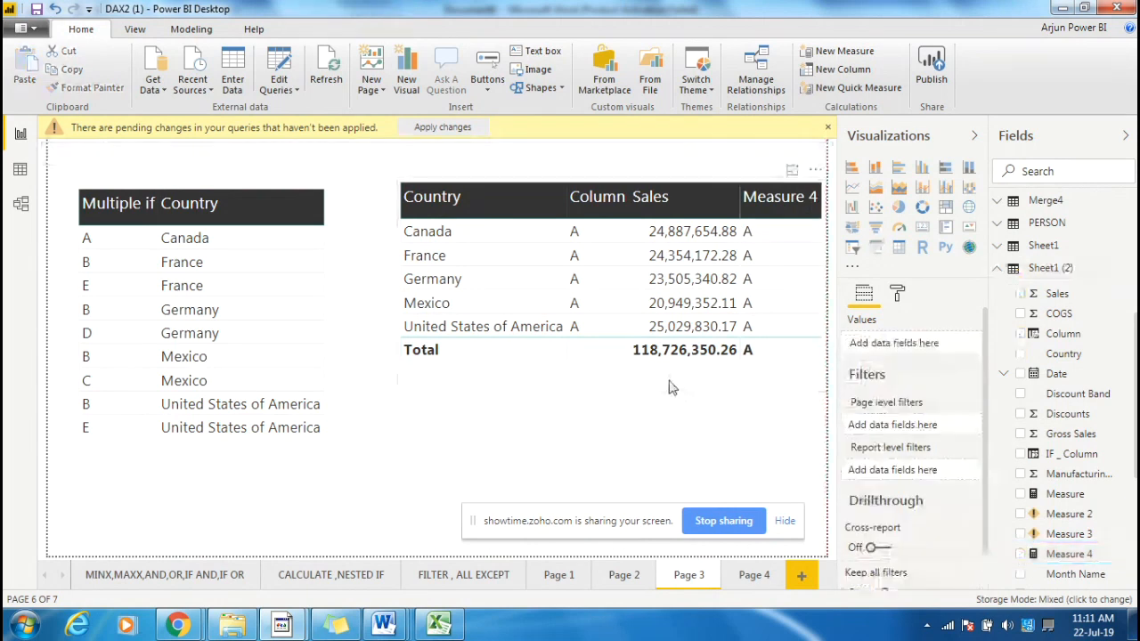
{"action": "left_click_drag", "start_coordinate": [672, 387], "coordinate": [648, 406]}
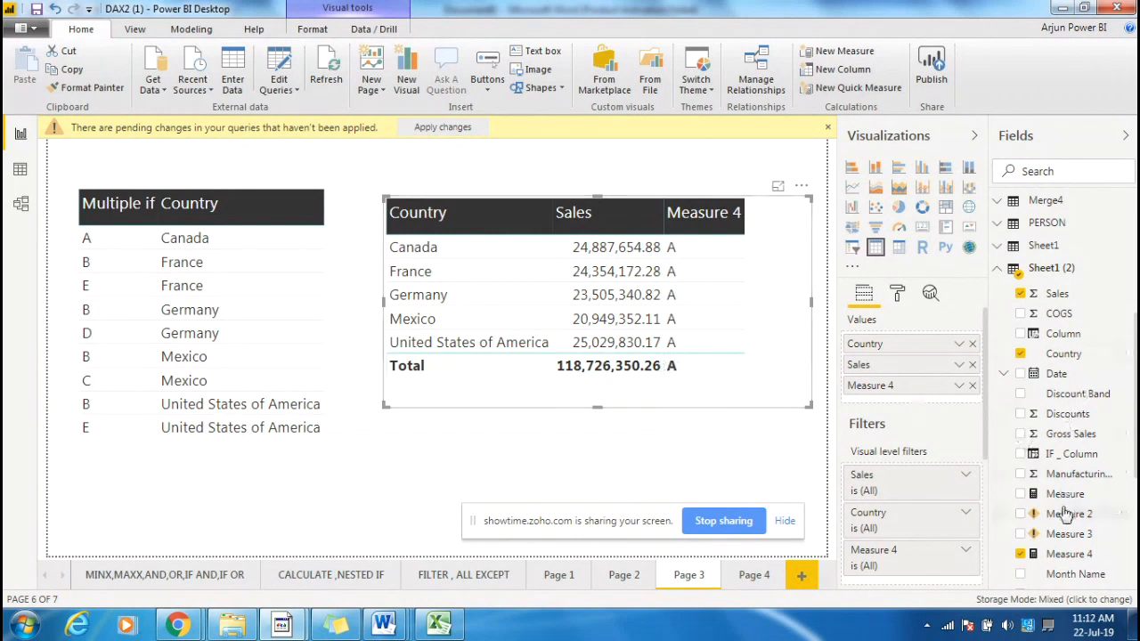
Change Measure 4's IF results to 1 for true and 2 for false, commit the formula, and shift the table slightly.
{"action": "left_click", "coordinate": [1059, 555]}
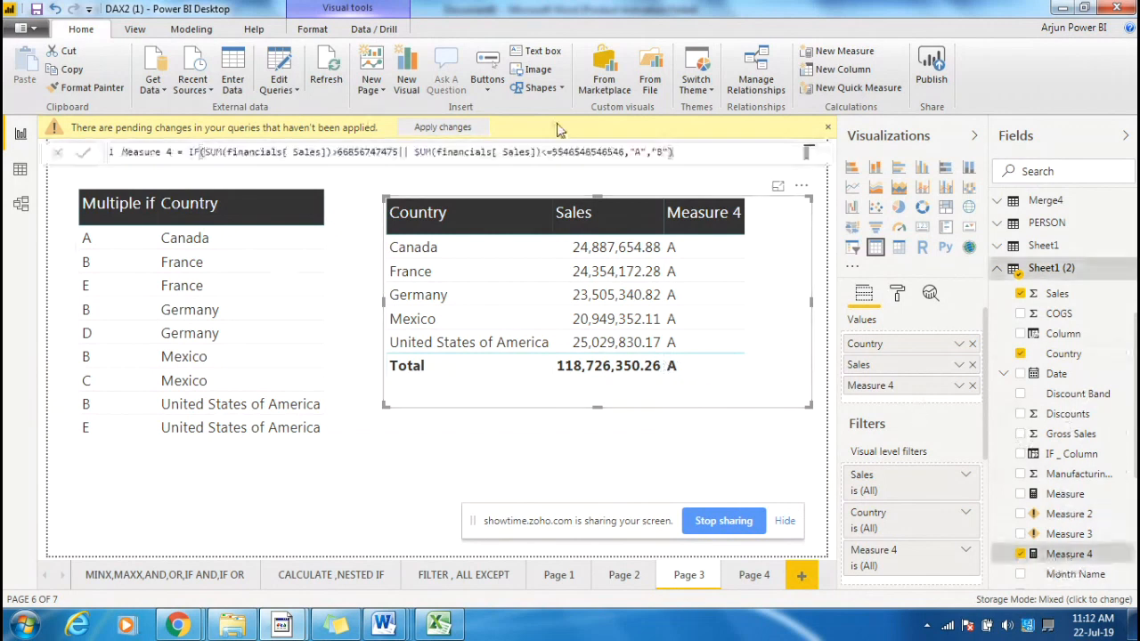
{"action": "left_click_drag", "start_coordinate": [647, 152], "coordinate": [628, 152]}
{"action": "key", "text": "BackSpace"}
{"action": "type", "text": "1"}
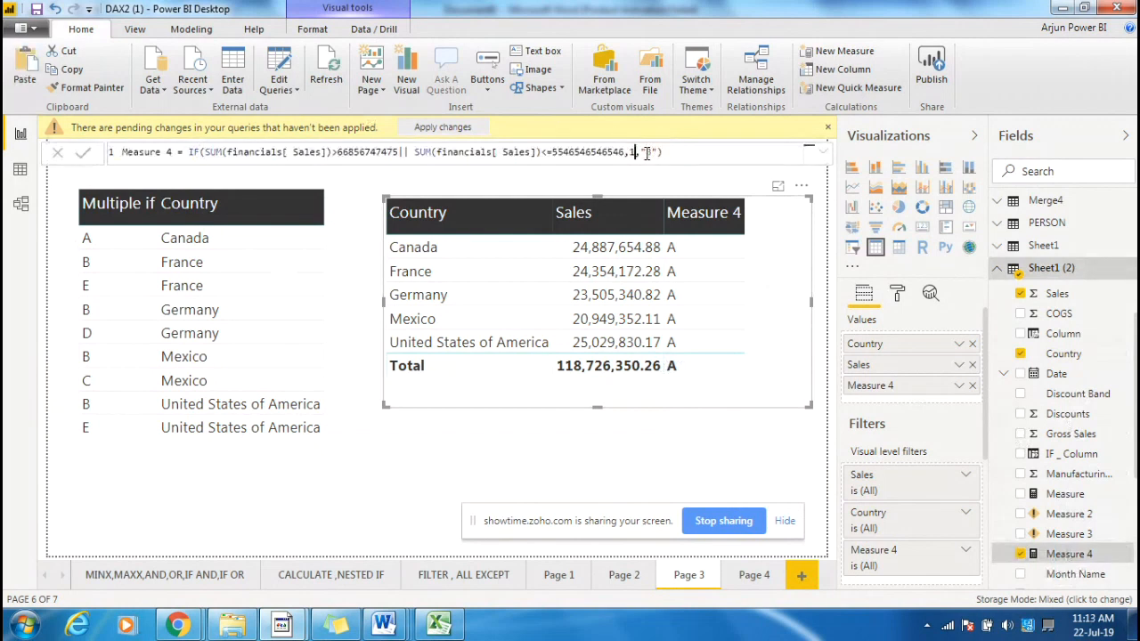
{"action": "left_click", "coordinate": [659, 155]}
{"action": "key", "text": "BackSpace"}
{"action": "key", "text": "BackSpace"}
{"action": "key", "text": "BackSpace"}
{"action": "type", "text": "2"}
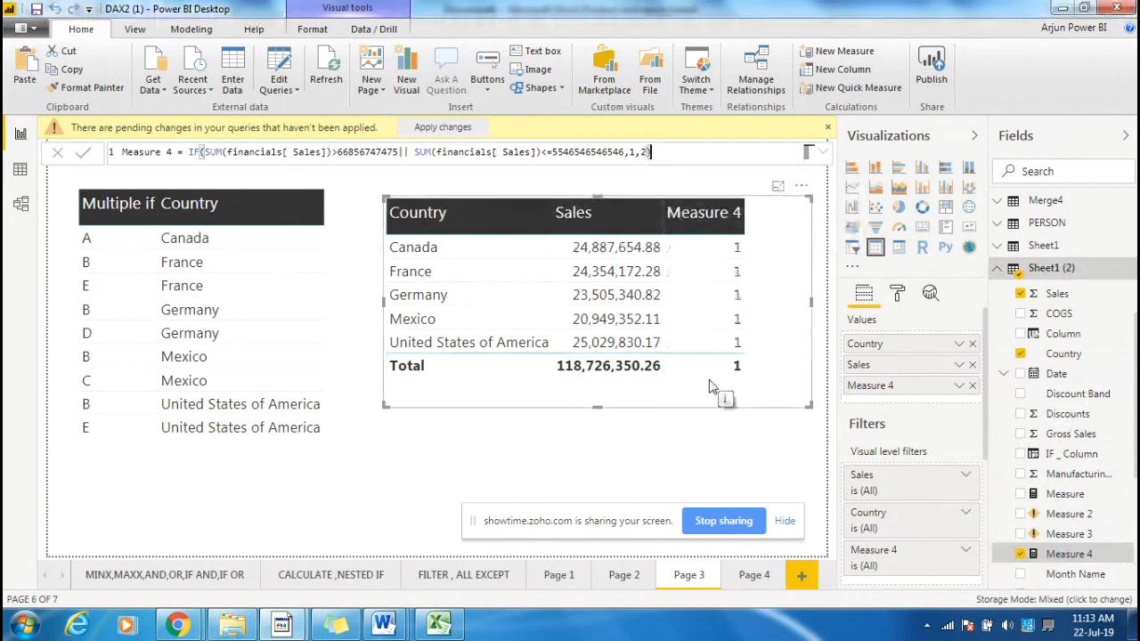
{"action": "left_click_drag", "start_coordinate": [717, 383], "coordinate": [709, 385]}
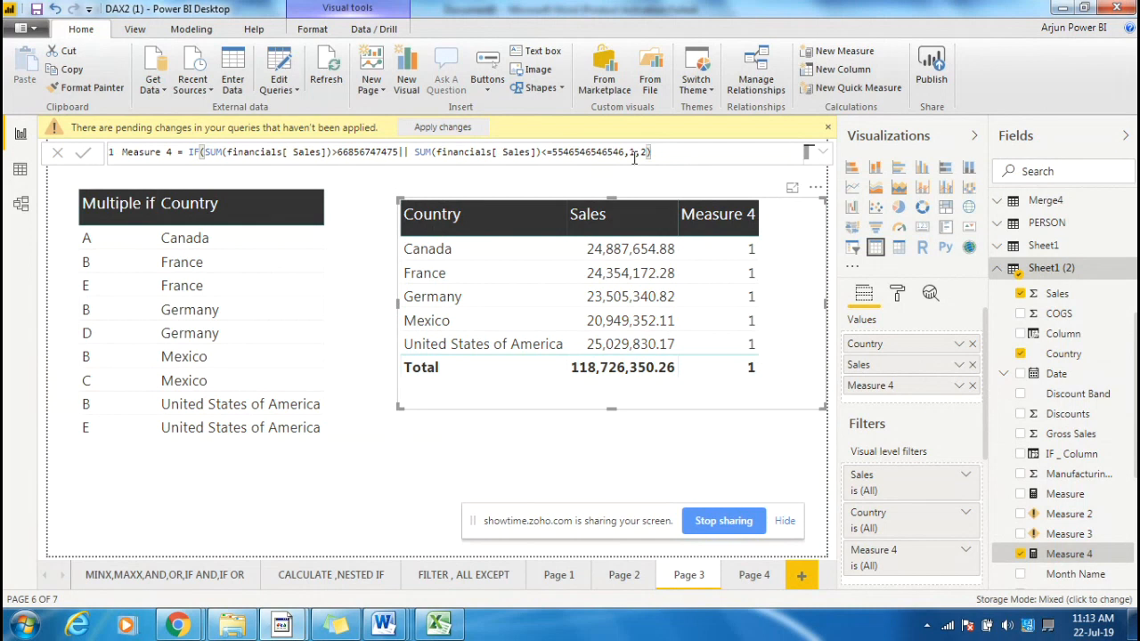
Select the result arguments 1,2 in Measure 4's formula.
{"action": "left_click_drag", "start_coordinate": [630, 152], "coordinate": [646, 150]}
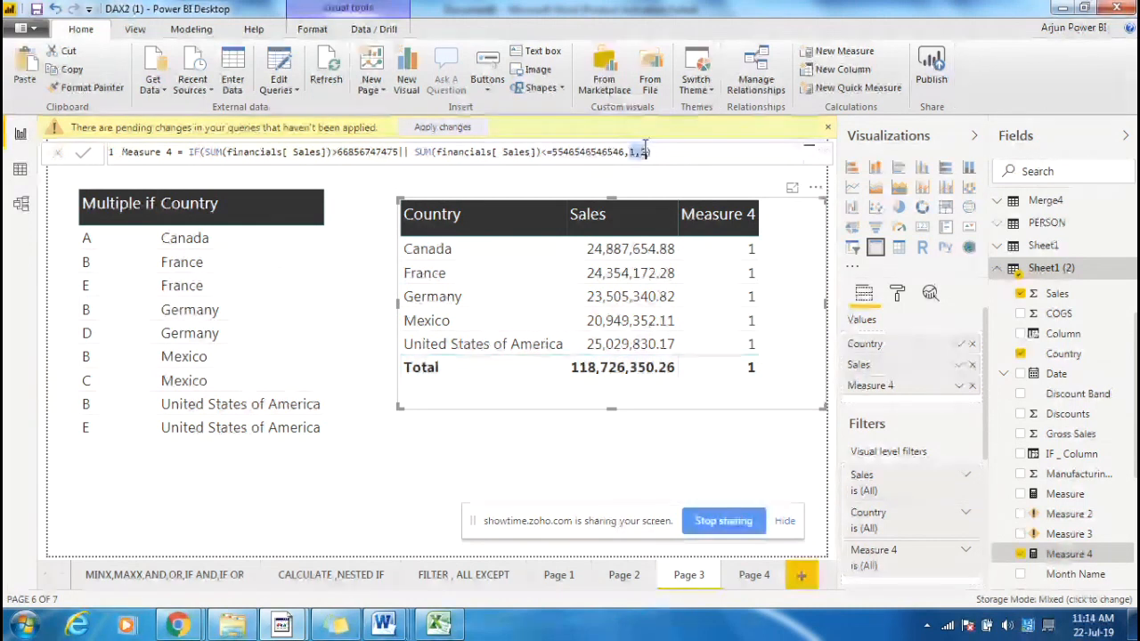